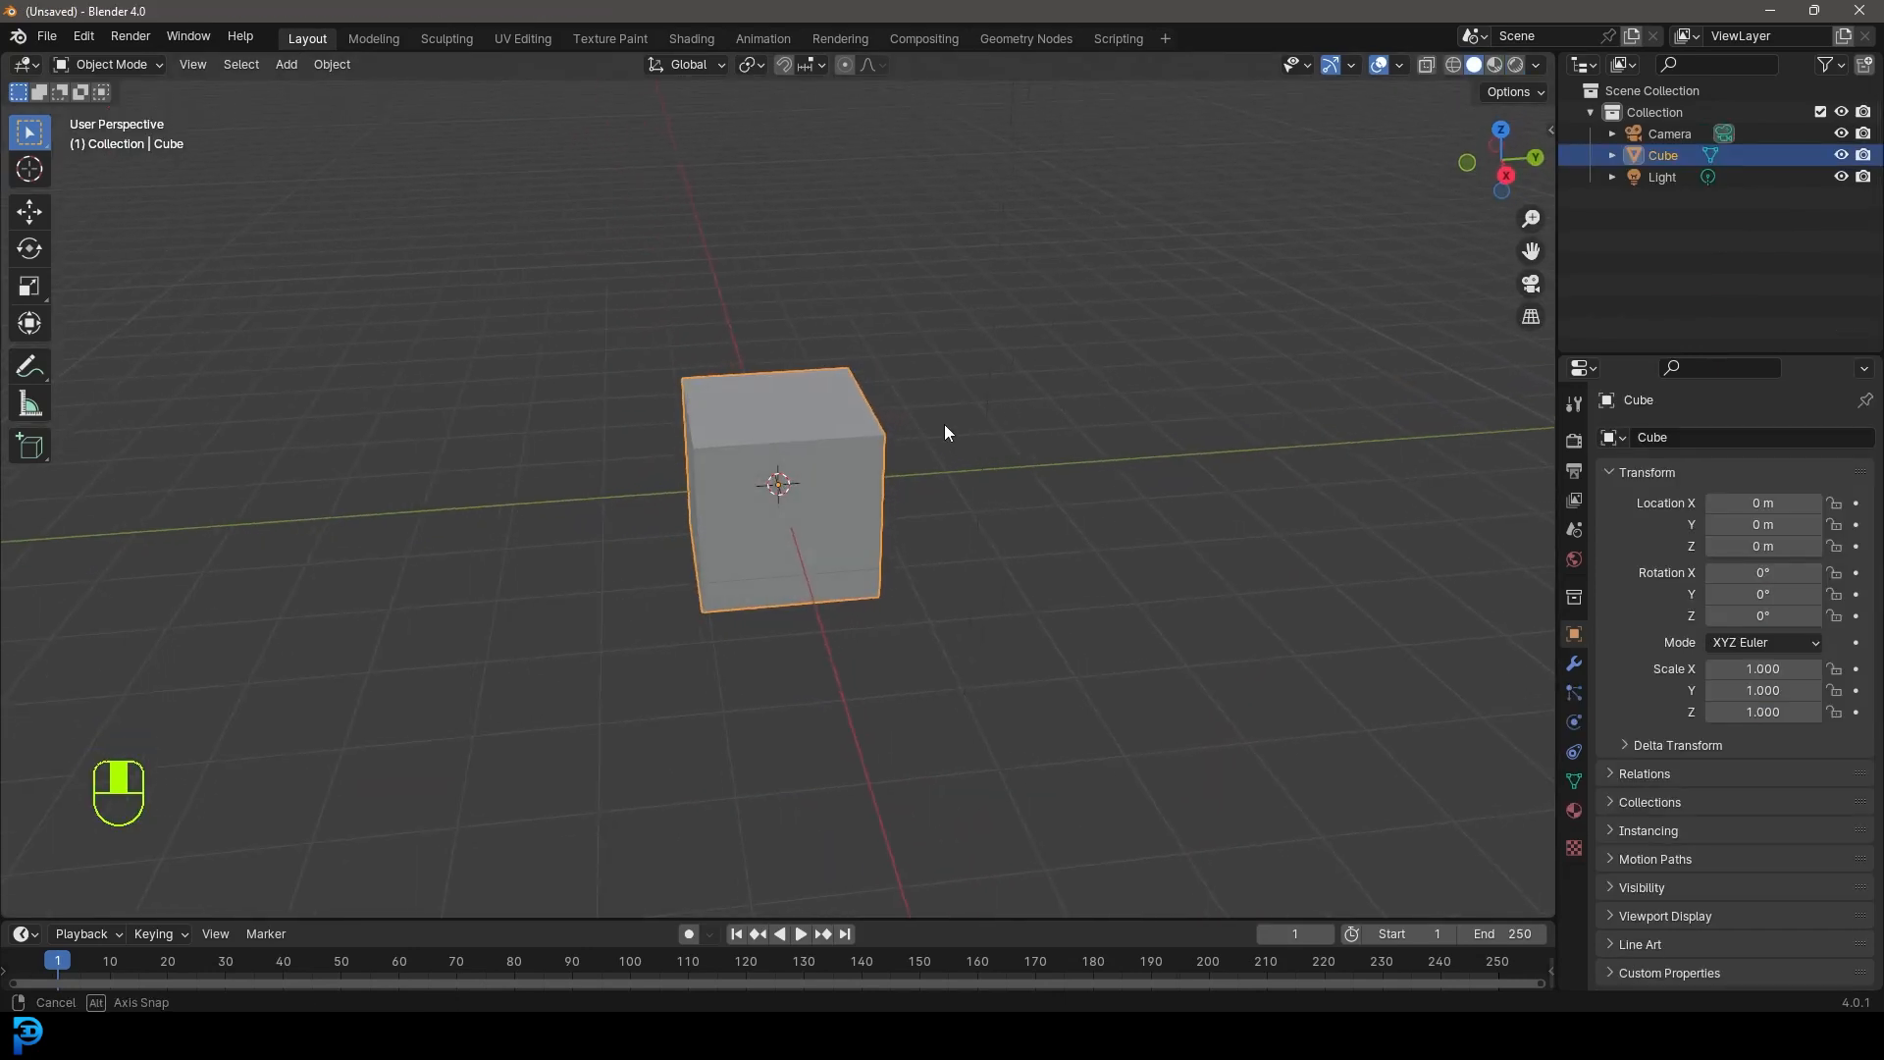
- In Edit Mode, scale the cube along Y and then X into a long, flat box
middle_click_drag(944, 424, 850, 398)
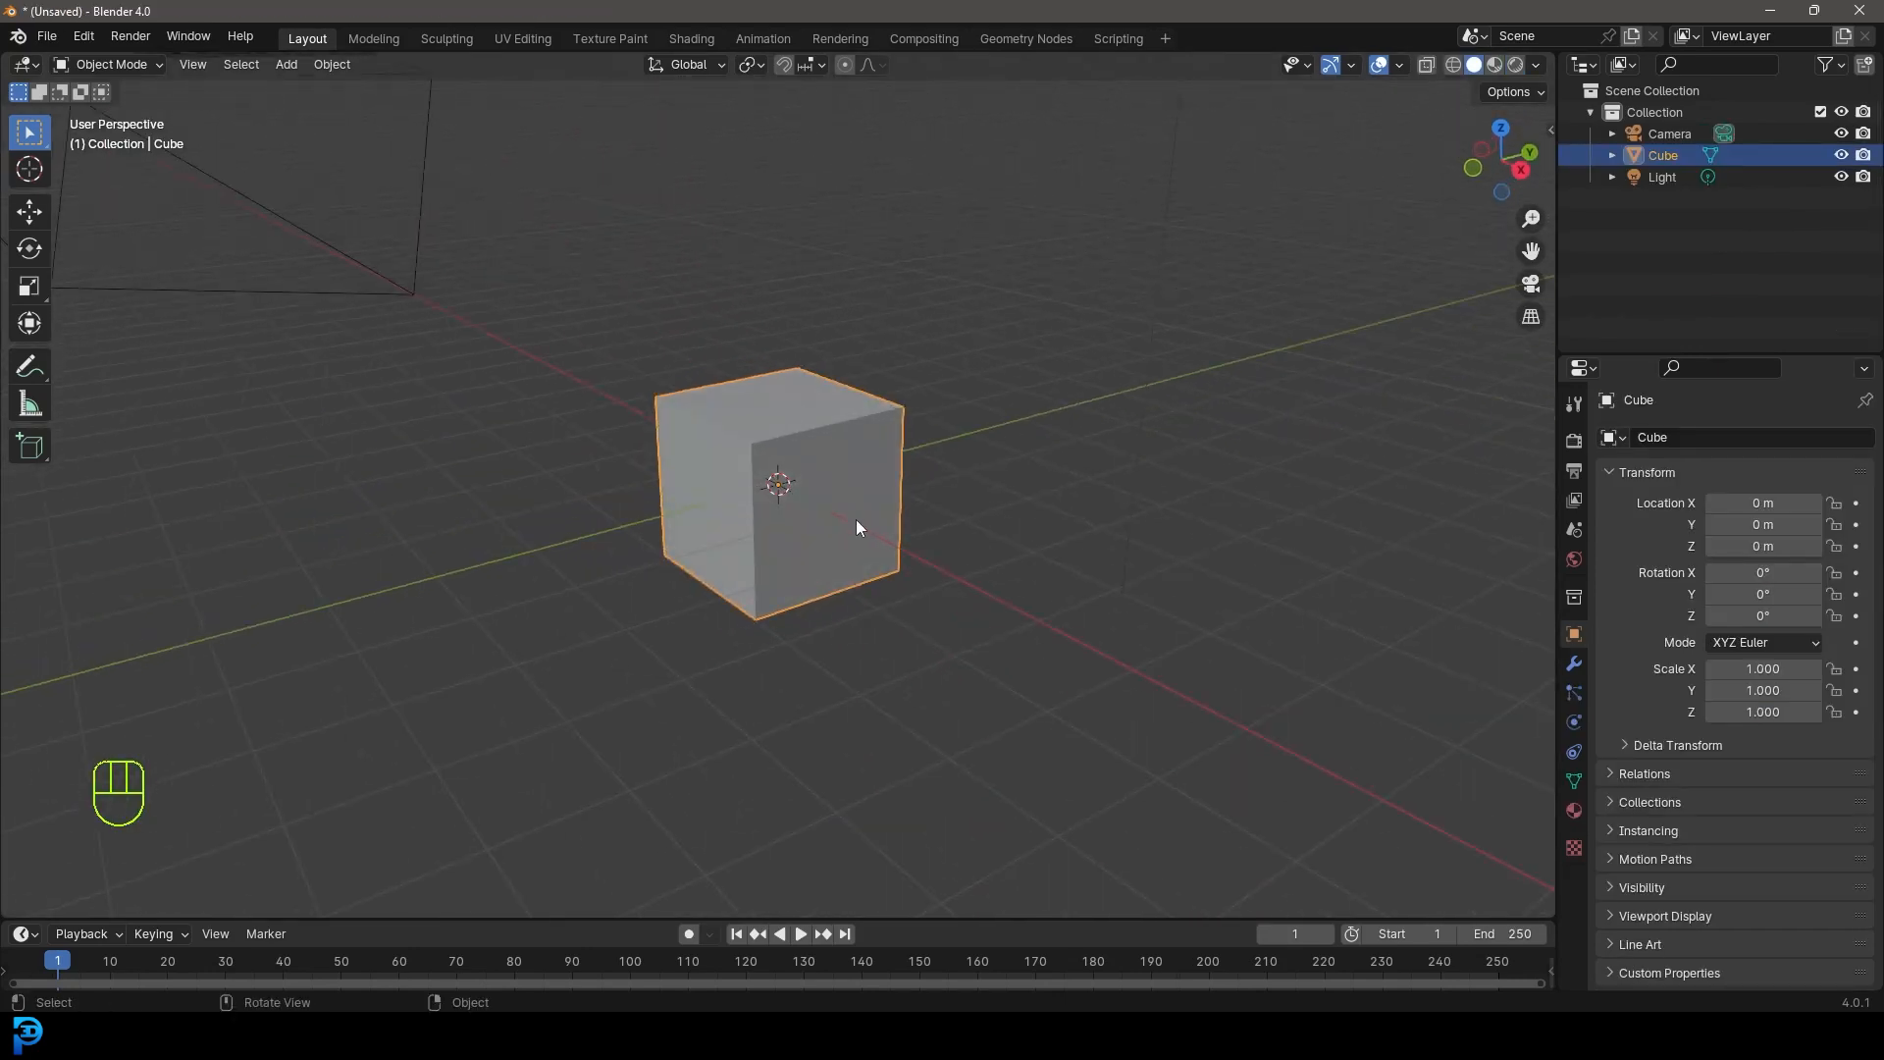
scroll(863, 373, "up", 3)
key("Tab")
middle_click_drag(884, 505, 904, 630)
key("s")
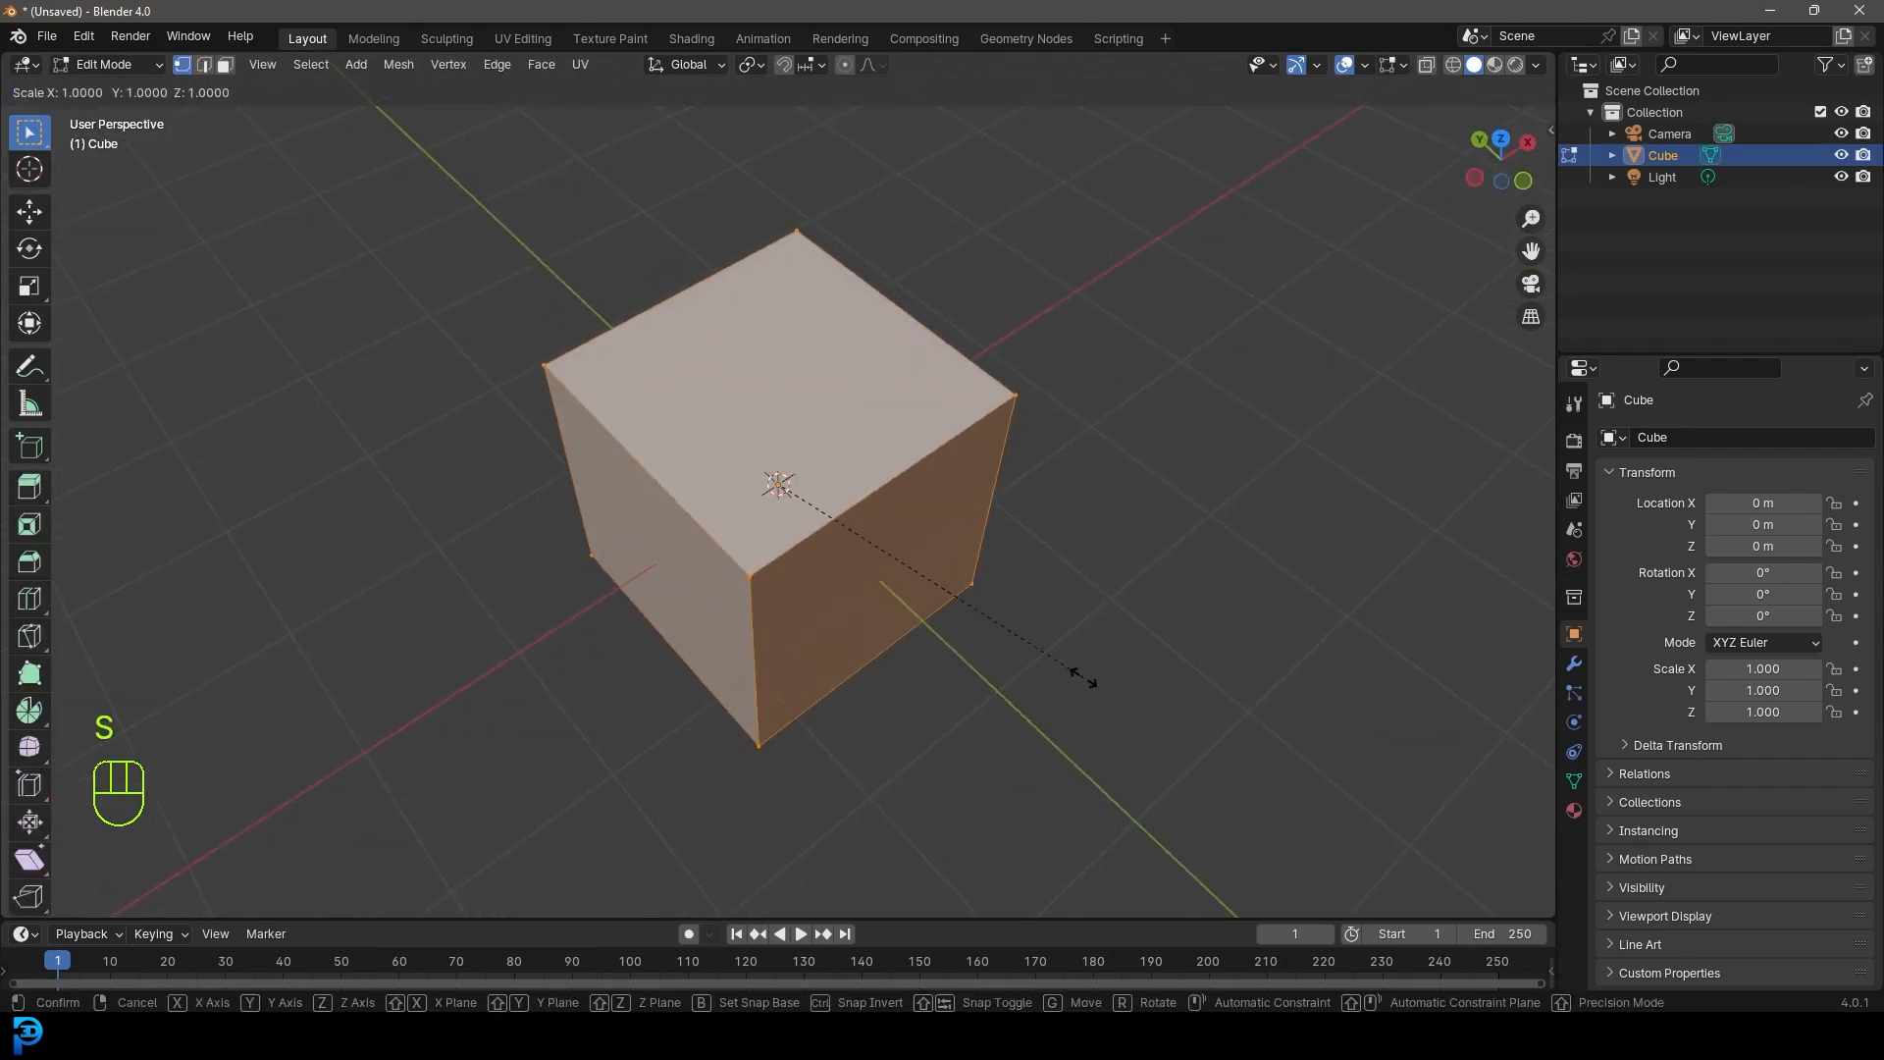
key("y")
left_click(942, 566)
middle_click_drag(944, 567, 913, 593)
key("s")
key("x")
left_click(1021, 576)
- In a front wireframe view, raise the bottom vertices to make the box shallower
key("KP_1")
key("z")
left_click(745, 628)
left_click_drag(429, 694, 996, 585)
key("g")
key("z")
left_click(998, 502)
middle_click_drag(859, 517, 766, 559)
key("z")
left_click(848, 609)
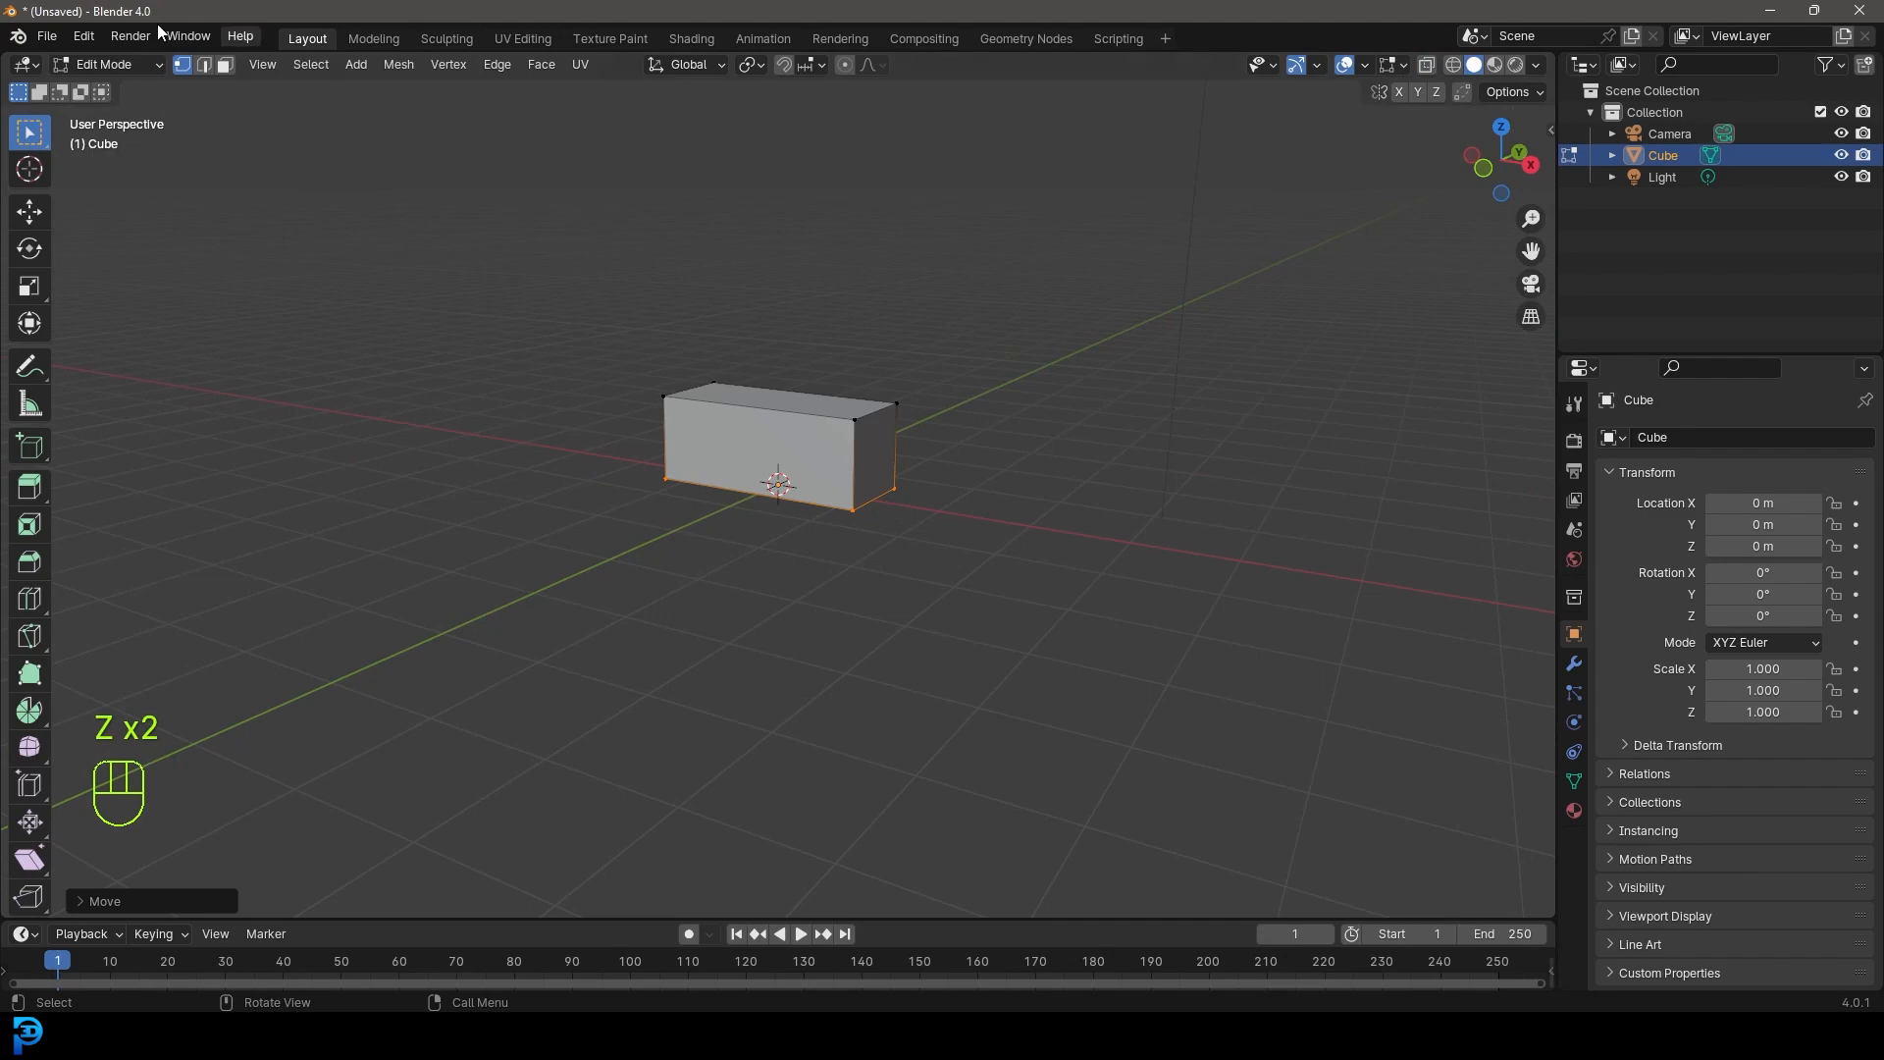
- Raise the box's top face, then delete it so the box is open
key("3")
left_click(776, 407)
key("g")
key("z")
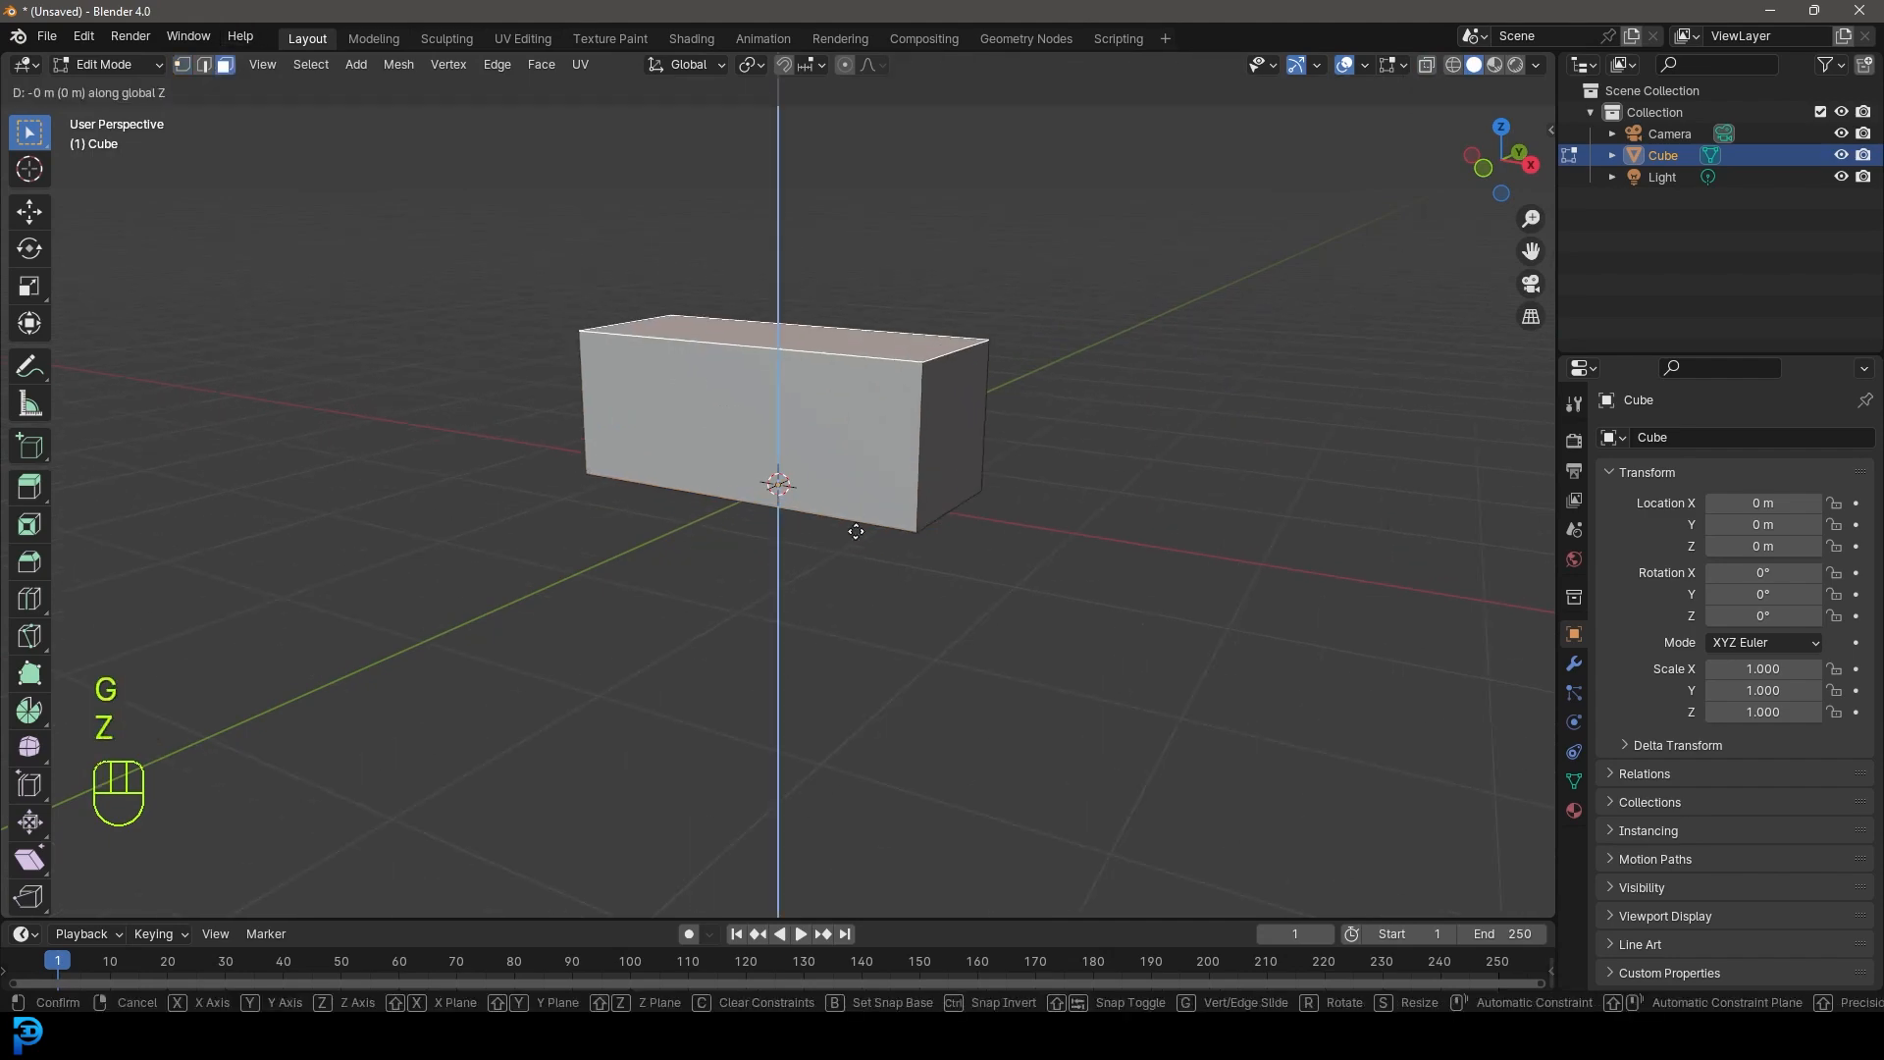
left_click(869, 488)
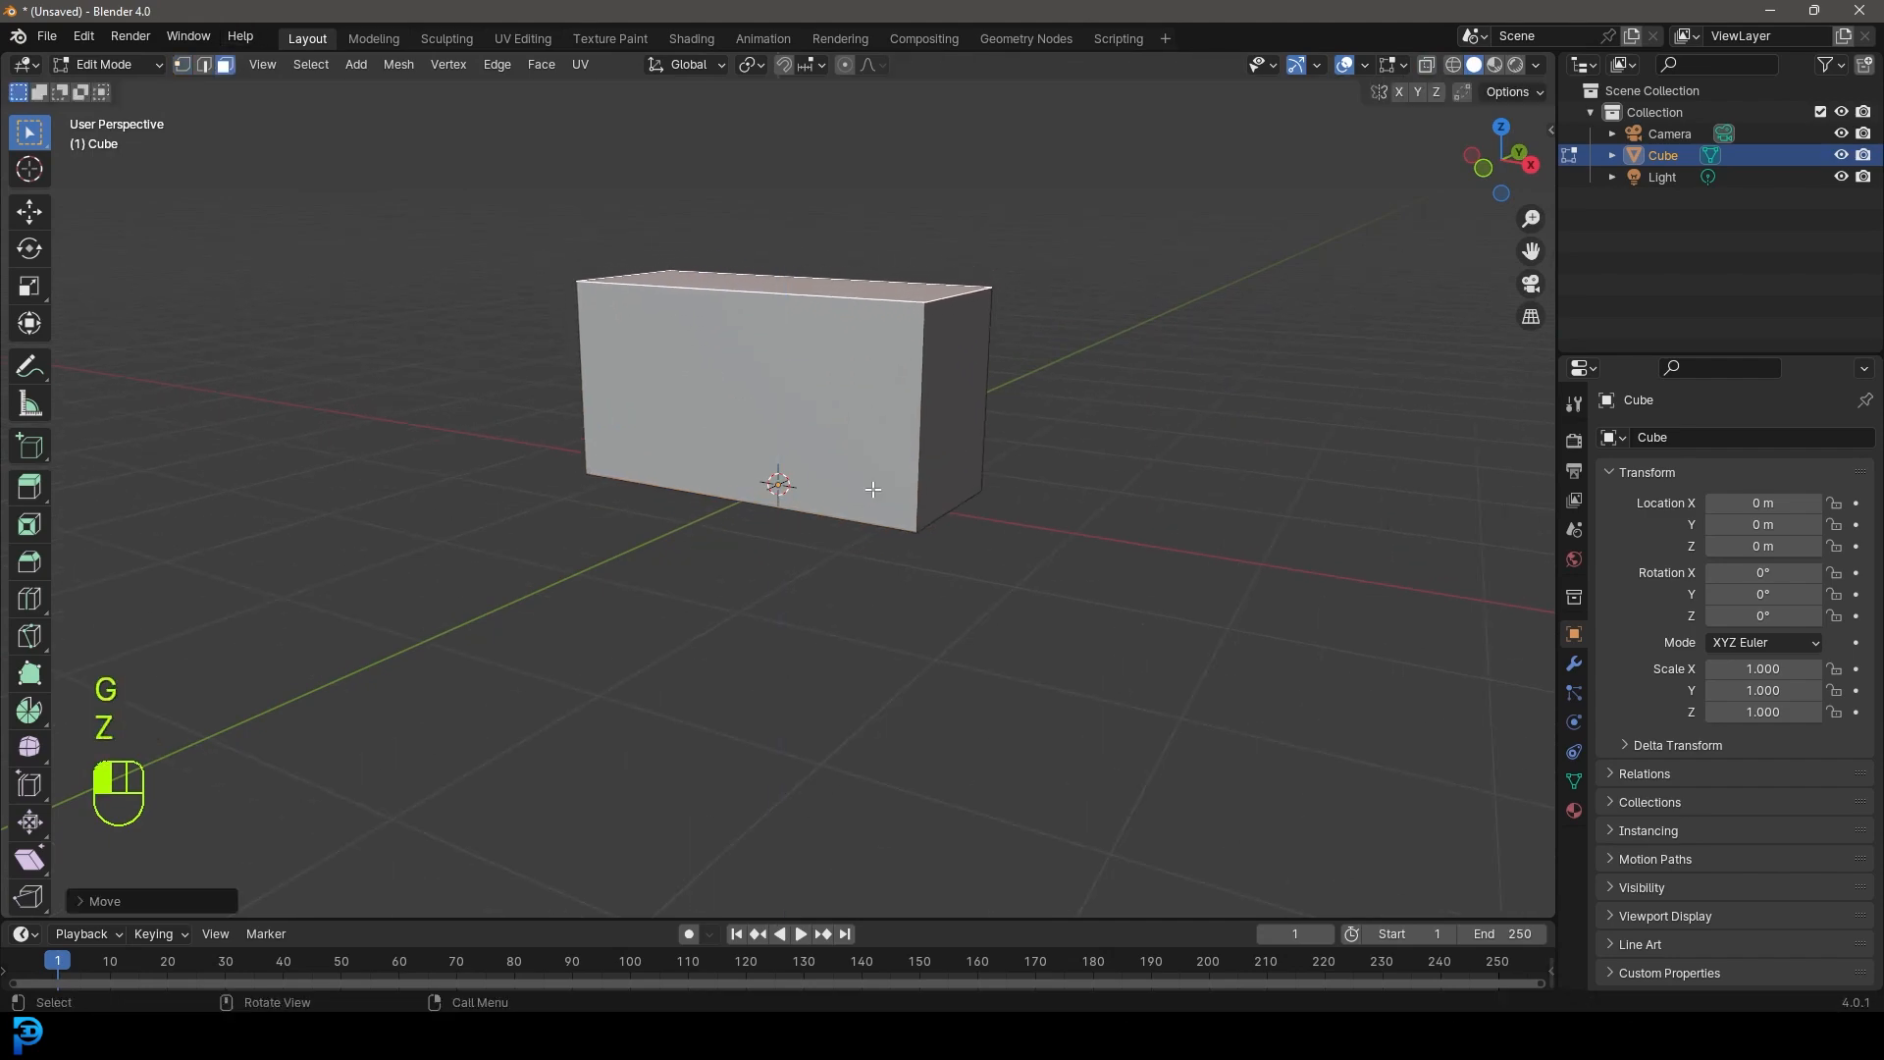
middle_click_drag(807, 393, 810, 267)
key("x")
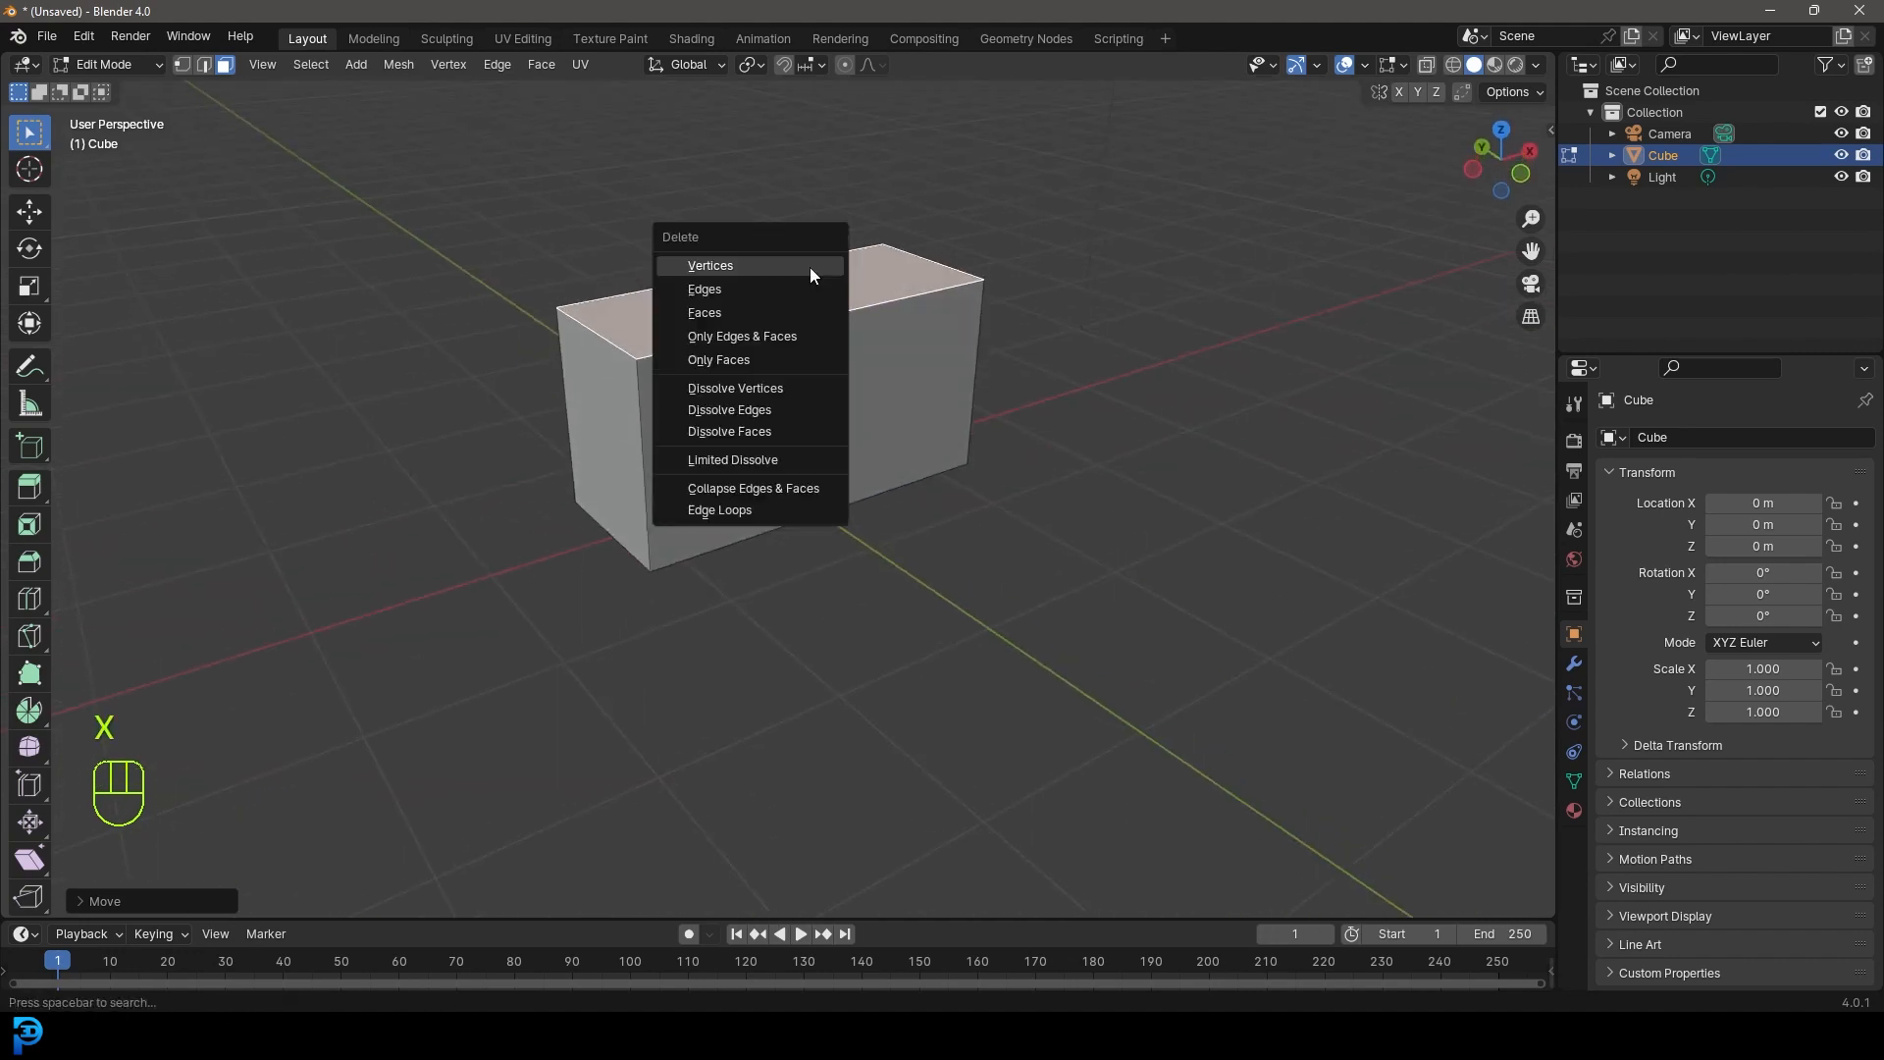
left_click(732, 314)
- Switch to edge selection and begin a loop cut on the open box
middle_click_drag(712, 518, 609, 491)
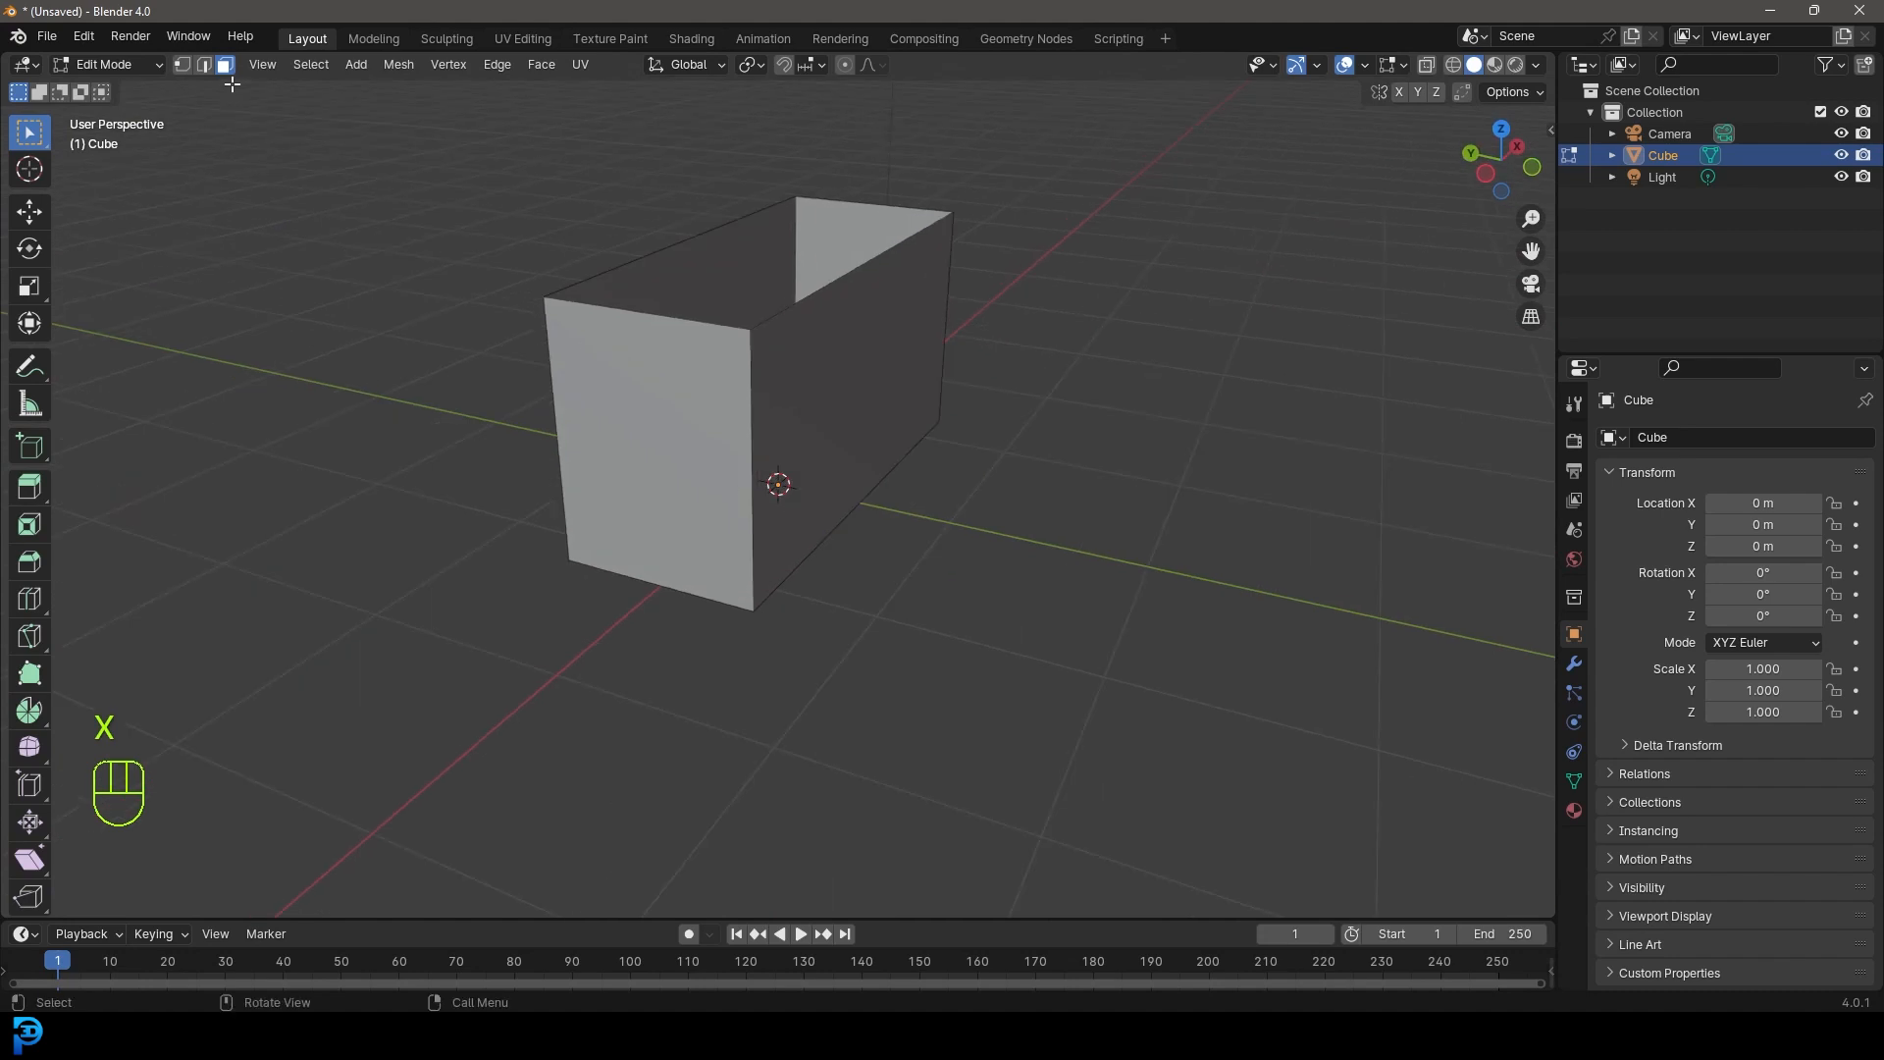
left_click(205, 62)
middle_click_drag(898, 515, 703, 355)
scroll(703, 355, "up", 3)
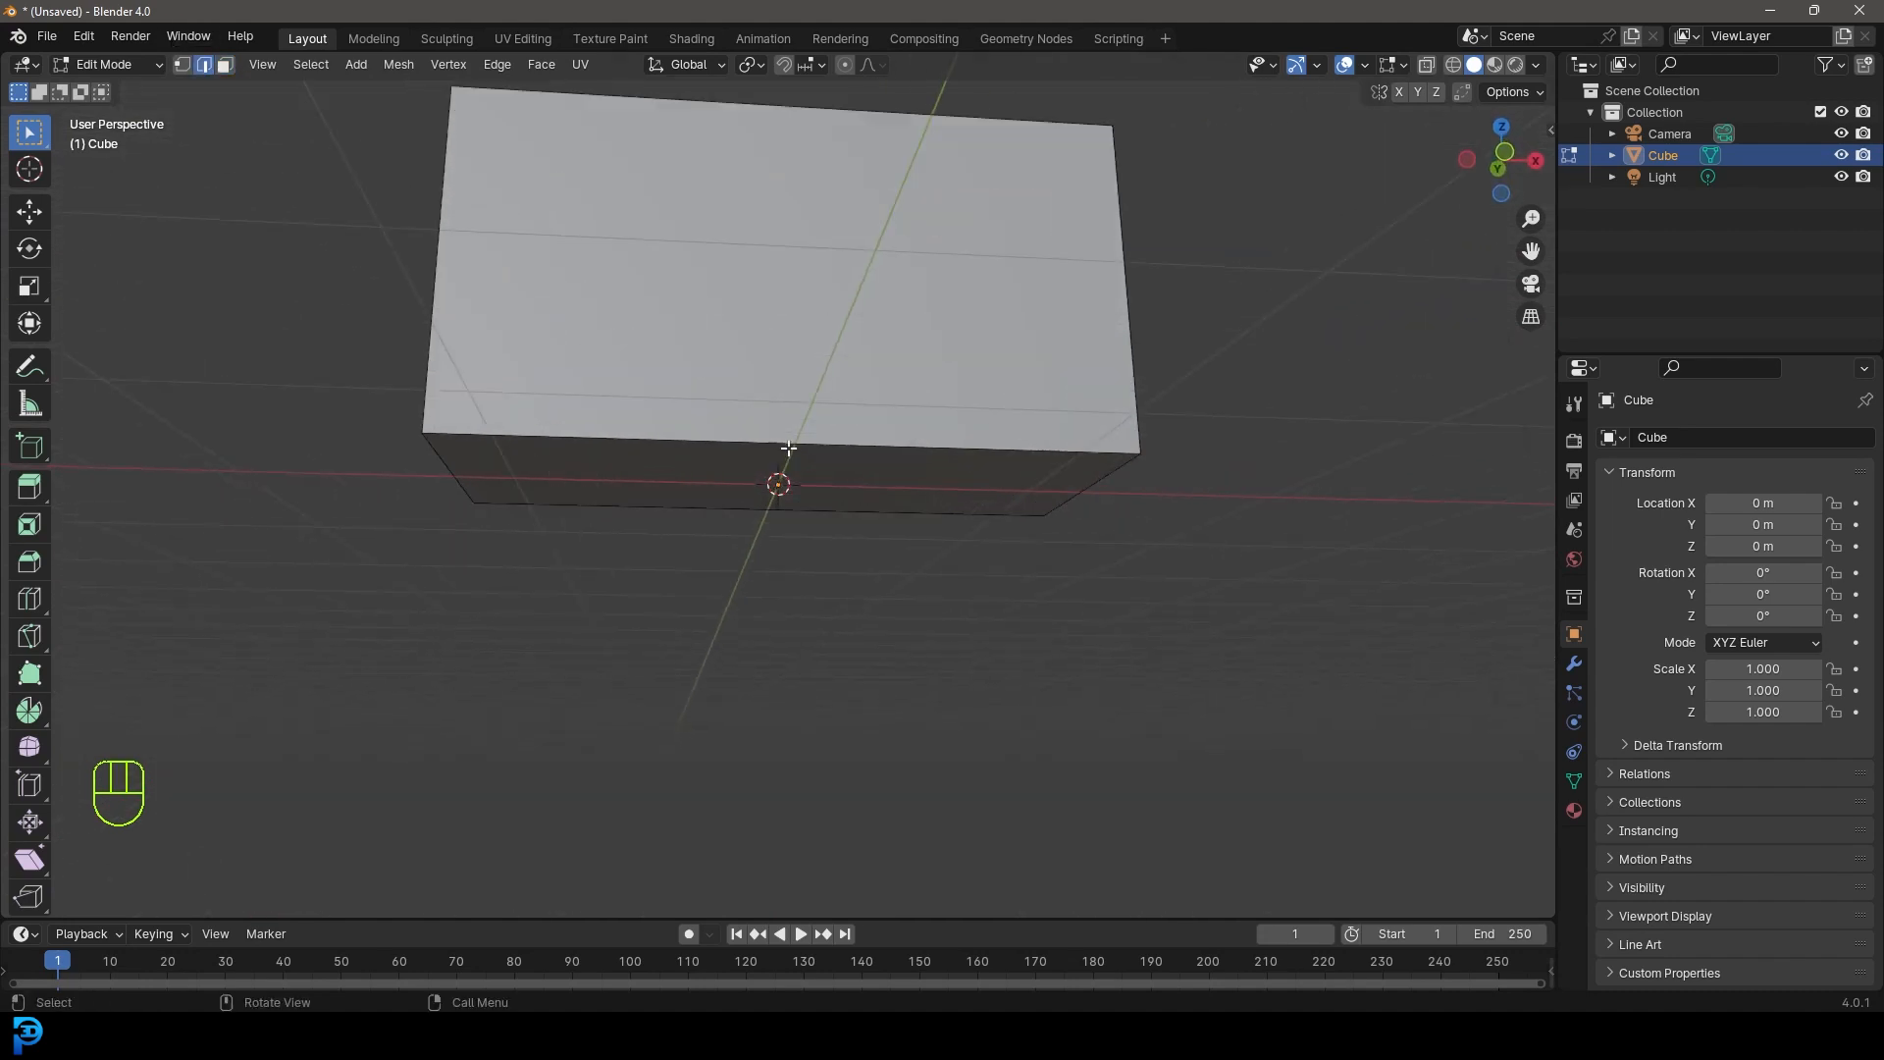
key("ctrl+r")
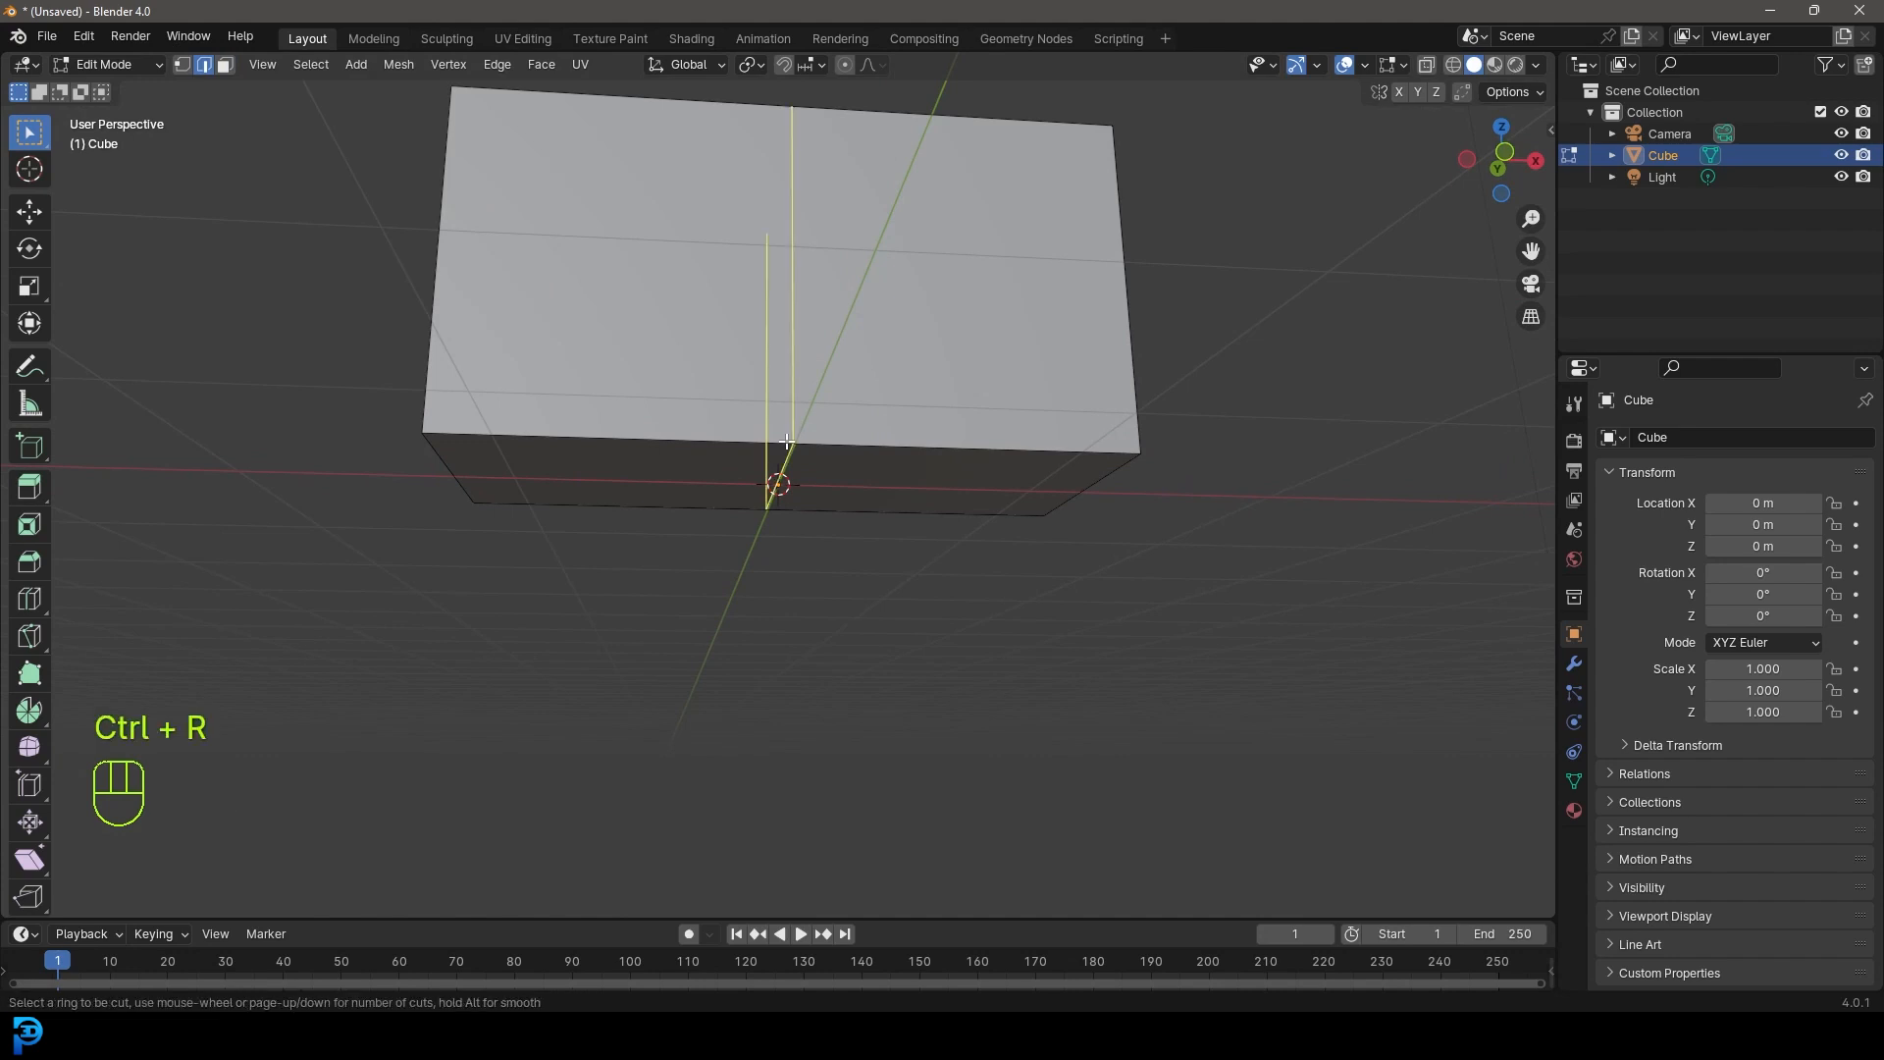
- Add a loop cut down the box's middle and scale the box along Y
left_click(708, 503)
middle_click_drag(709, 504, 862, 497)
scroll(913, 557, "down", 5)
key("s")
key("y")
left_click(1085, 610)
- Select the two bottom faces and inset them
middle_click_drag(1085, 609, 904, 526)
key("3")
middle_click_drag(555, 387, 670, 402)
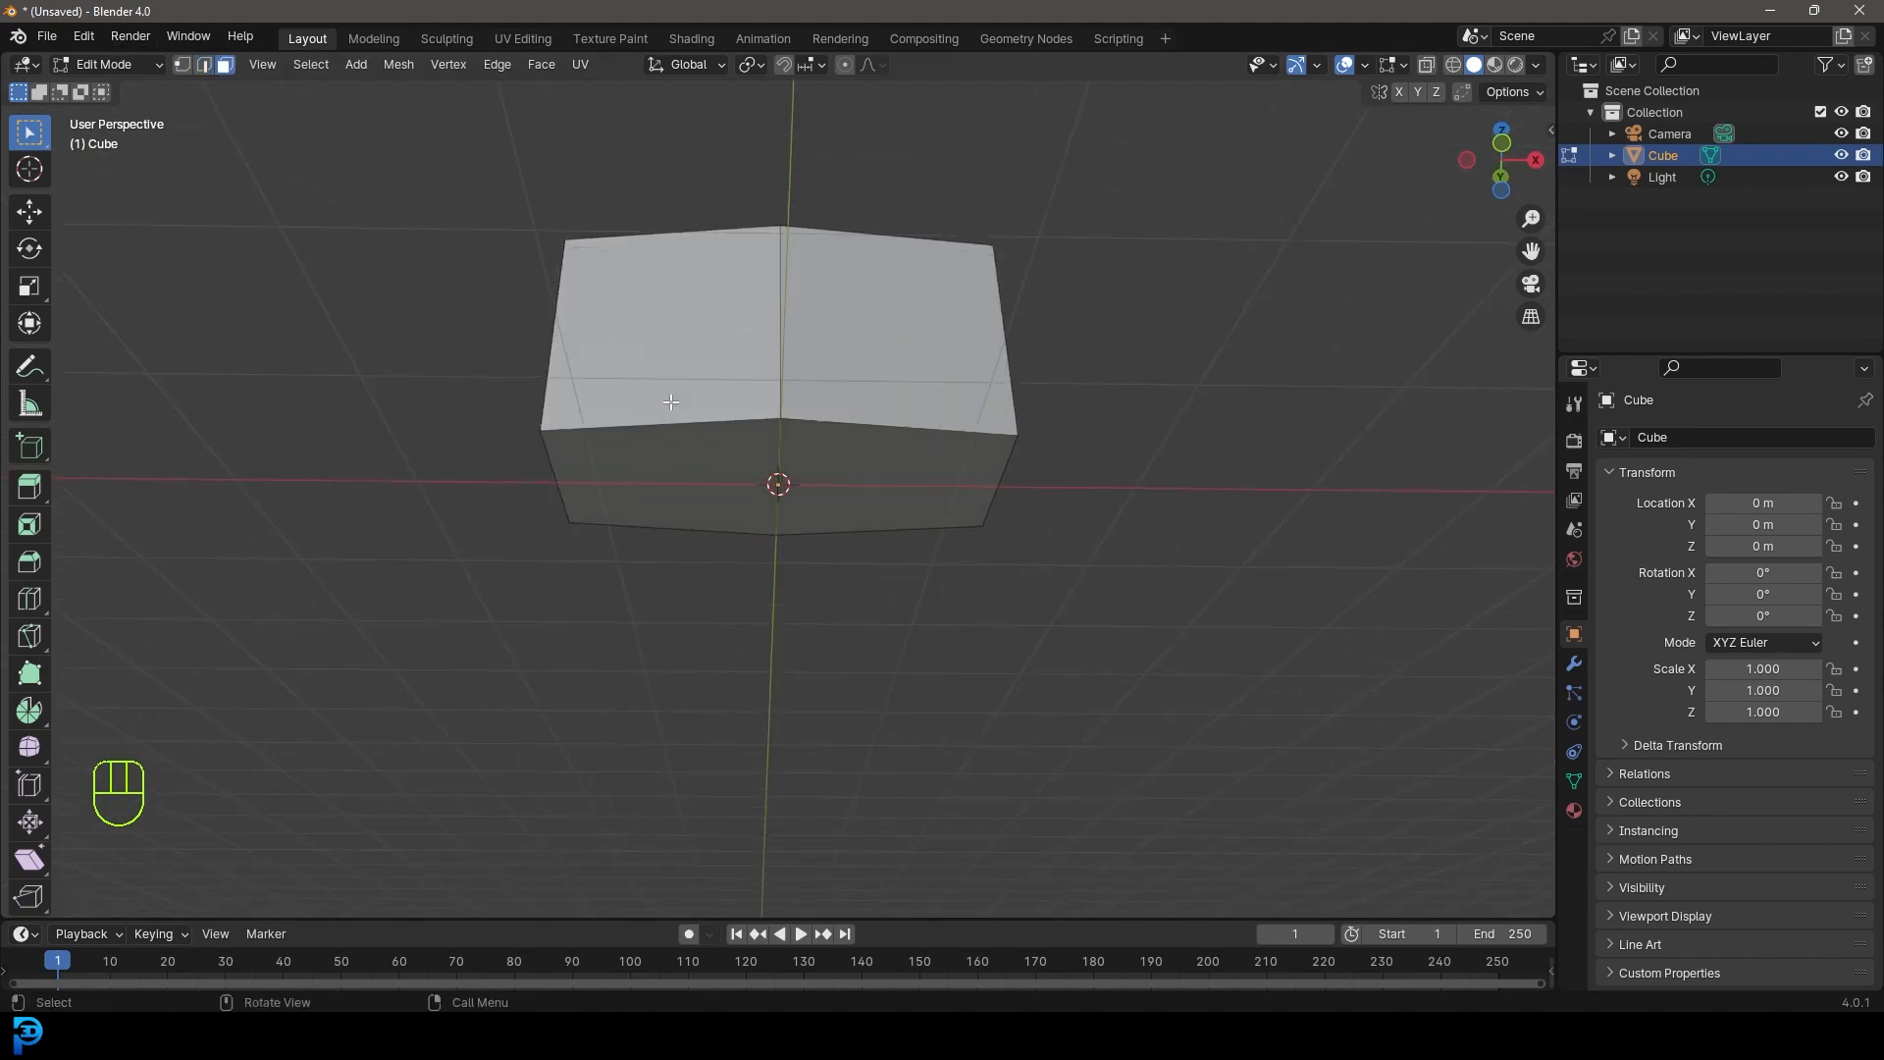
left_click(655, 480)
left_click(685, 454, "shift")
middle_click_drag(887, 647, 827, 552)
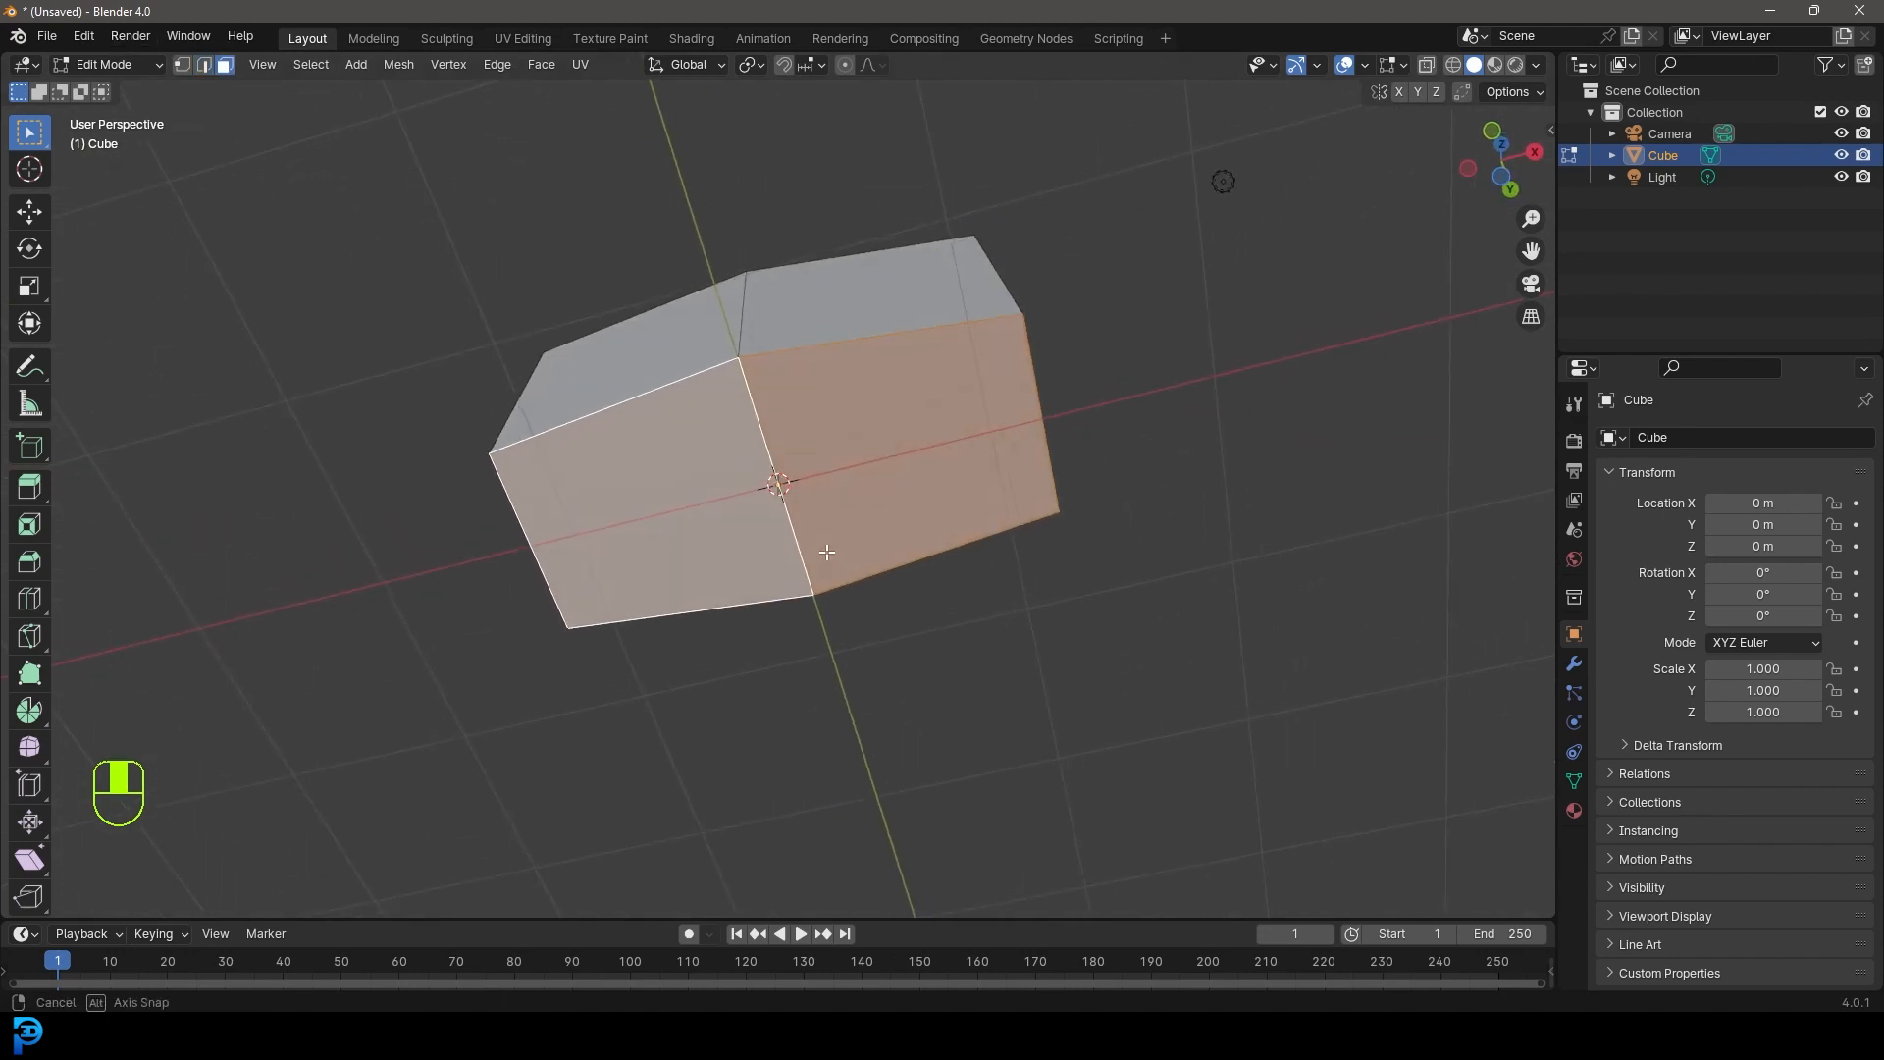
middle_click_drag(856, 462, 858, 576)
scroll(983, 578, "up", 2)
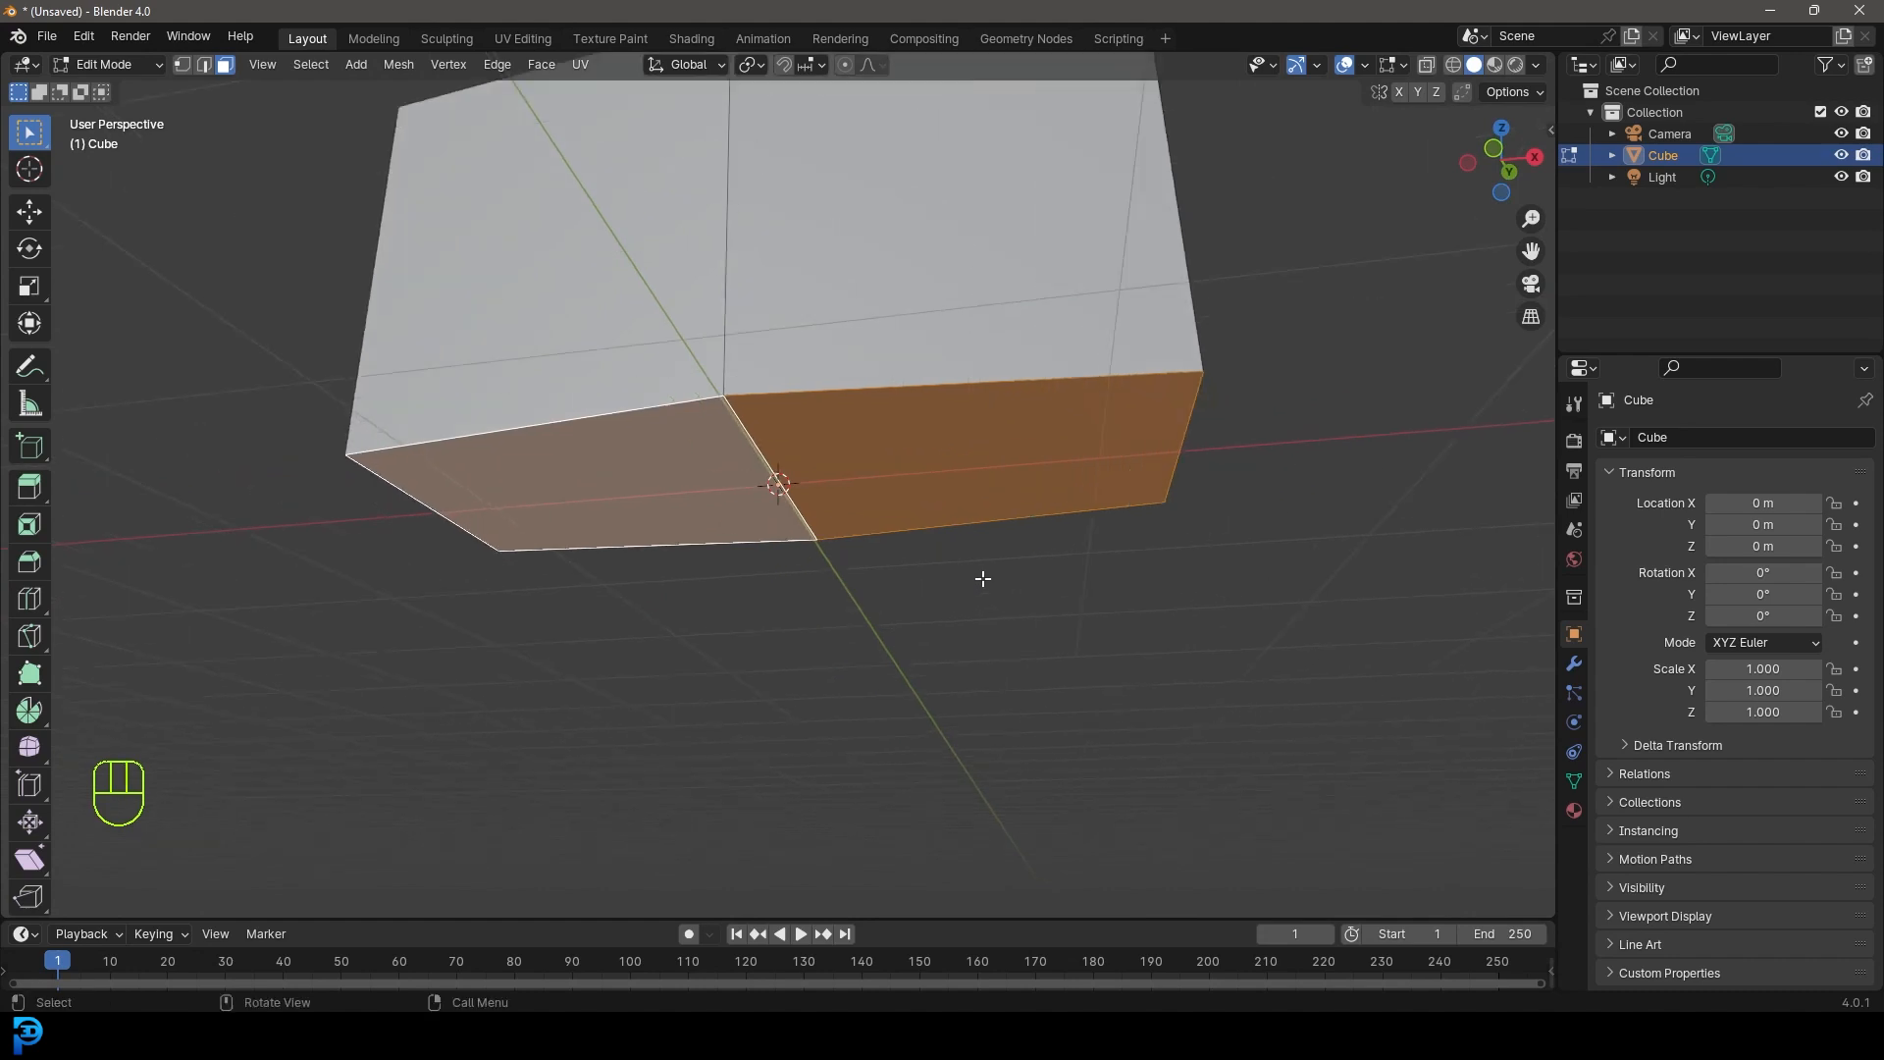
key("i")
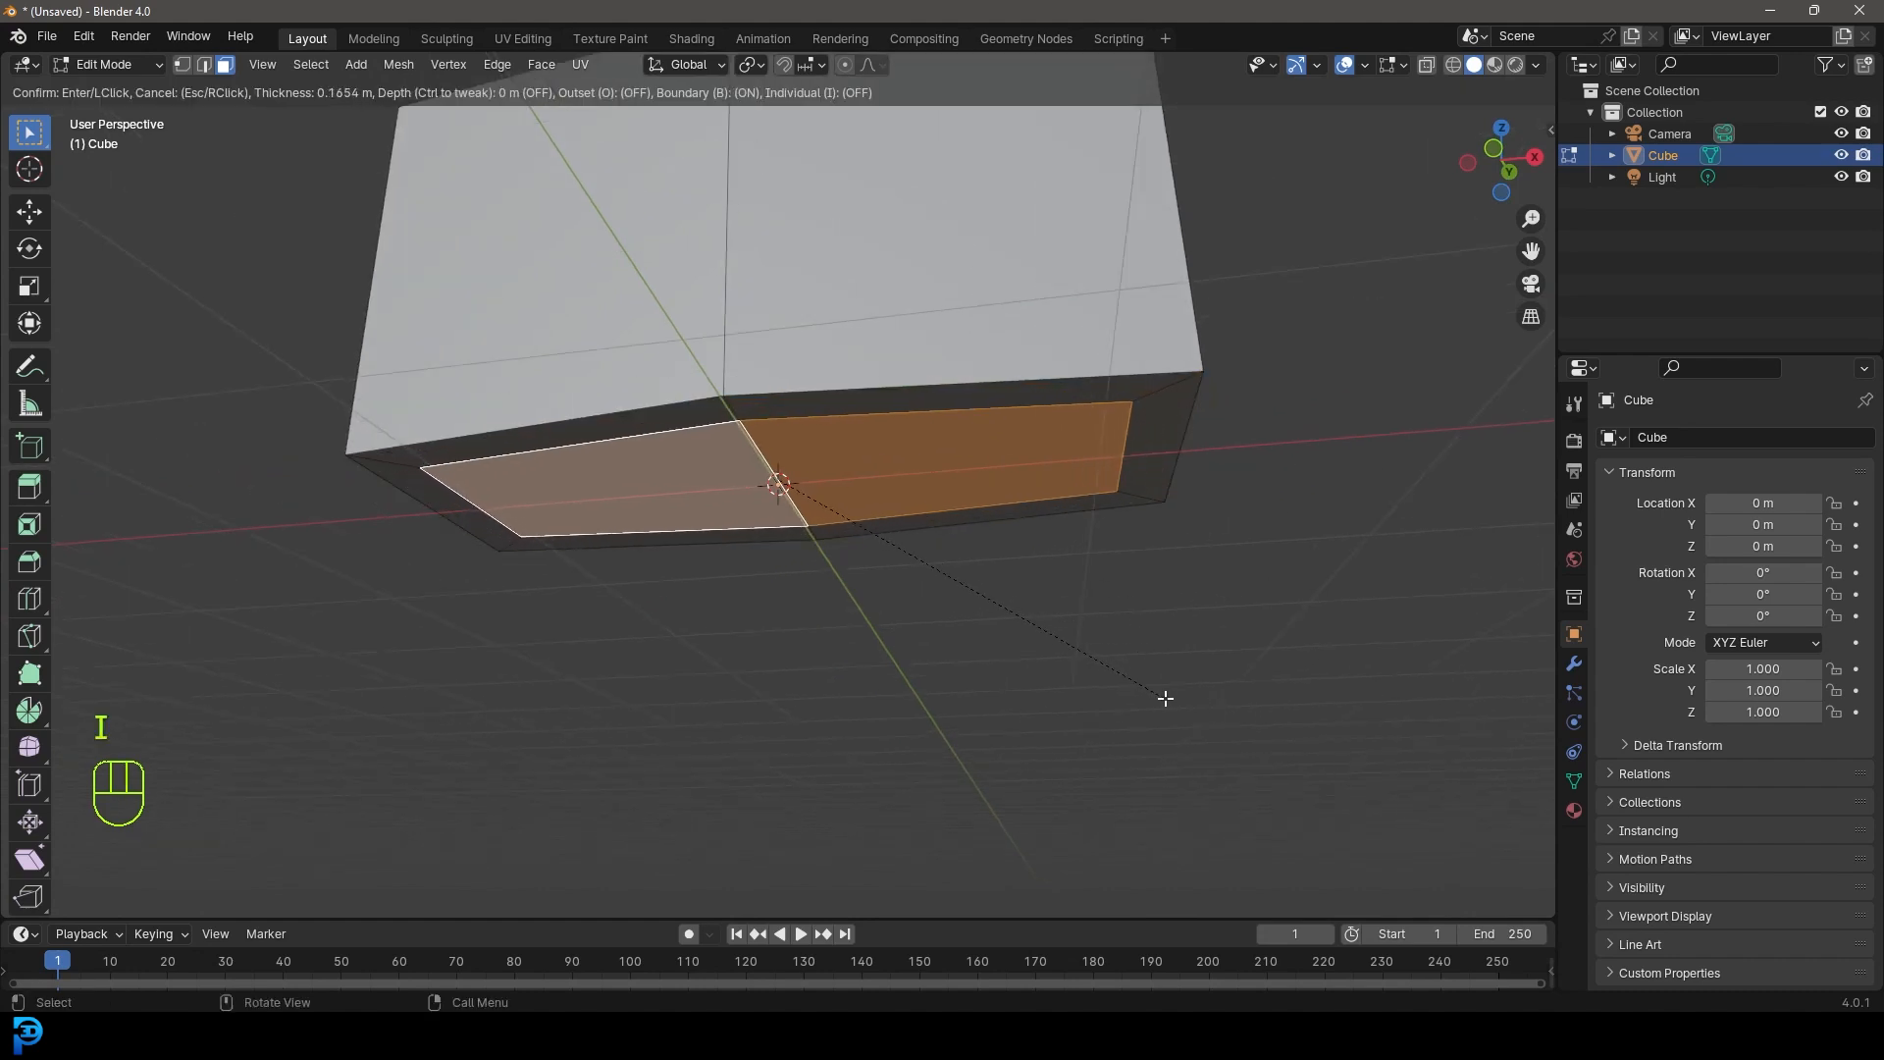
left_click(1165, 698)
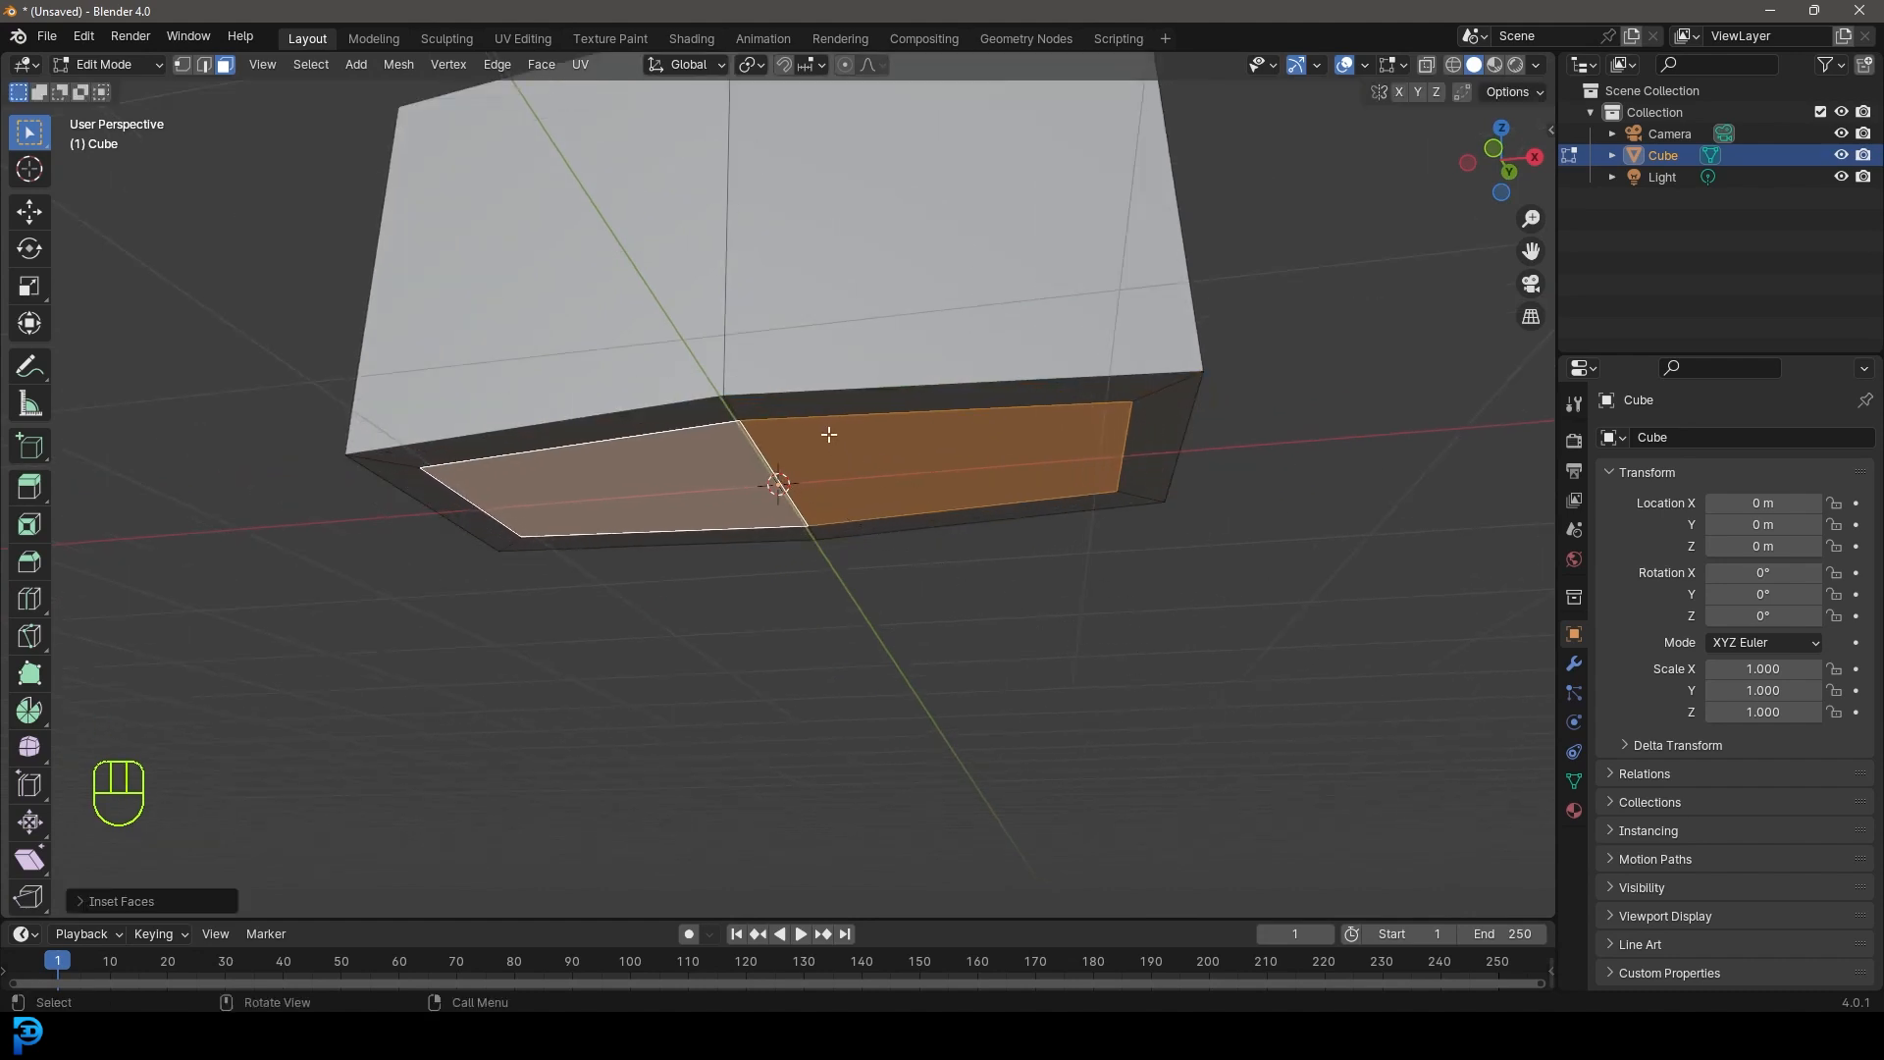
- Lower the inset bottom faces to form a chamfered base
middle_click_drag(703, 323, 764, 400)
scroll(765, 400, "up", 2)
key("g")
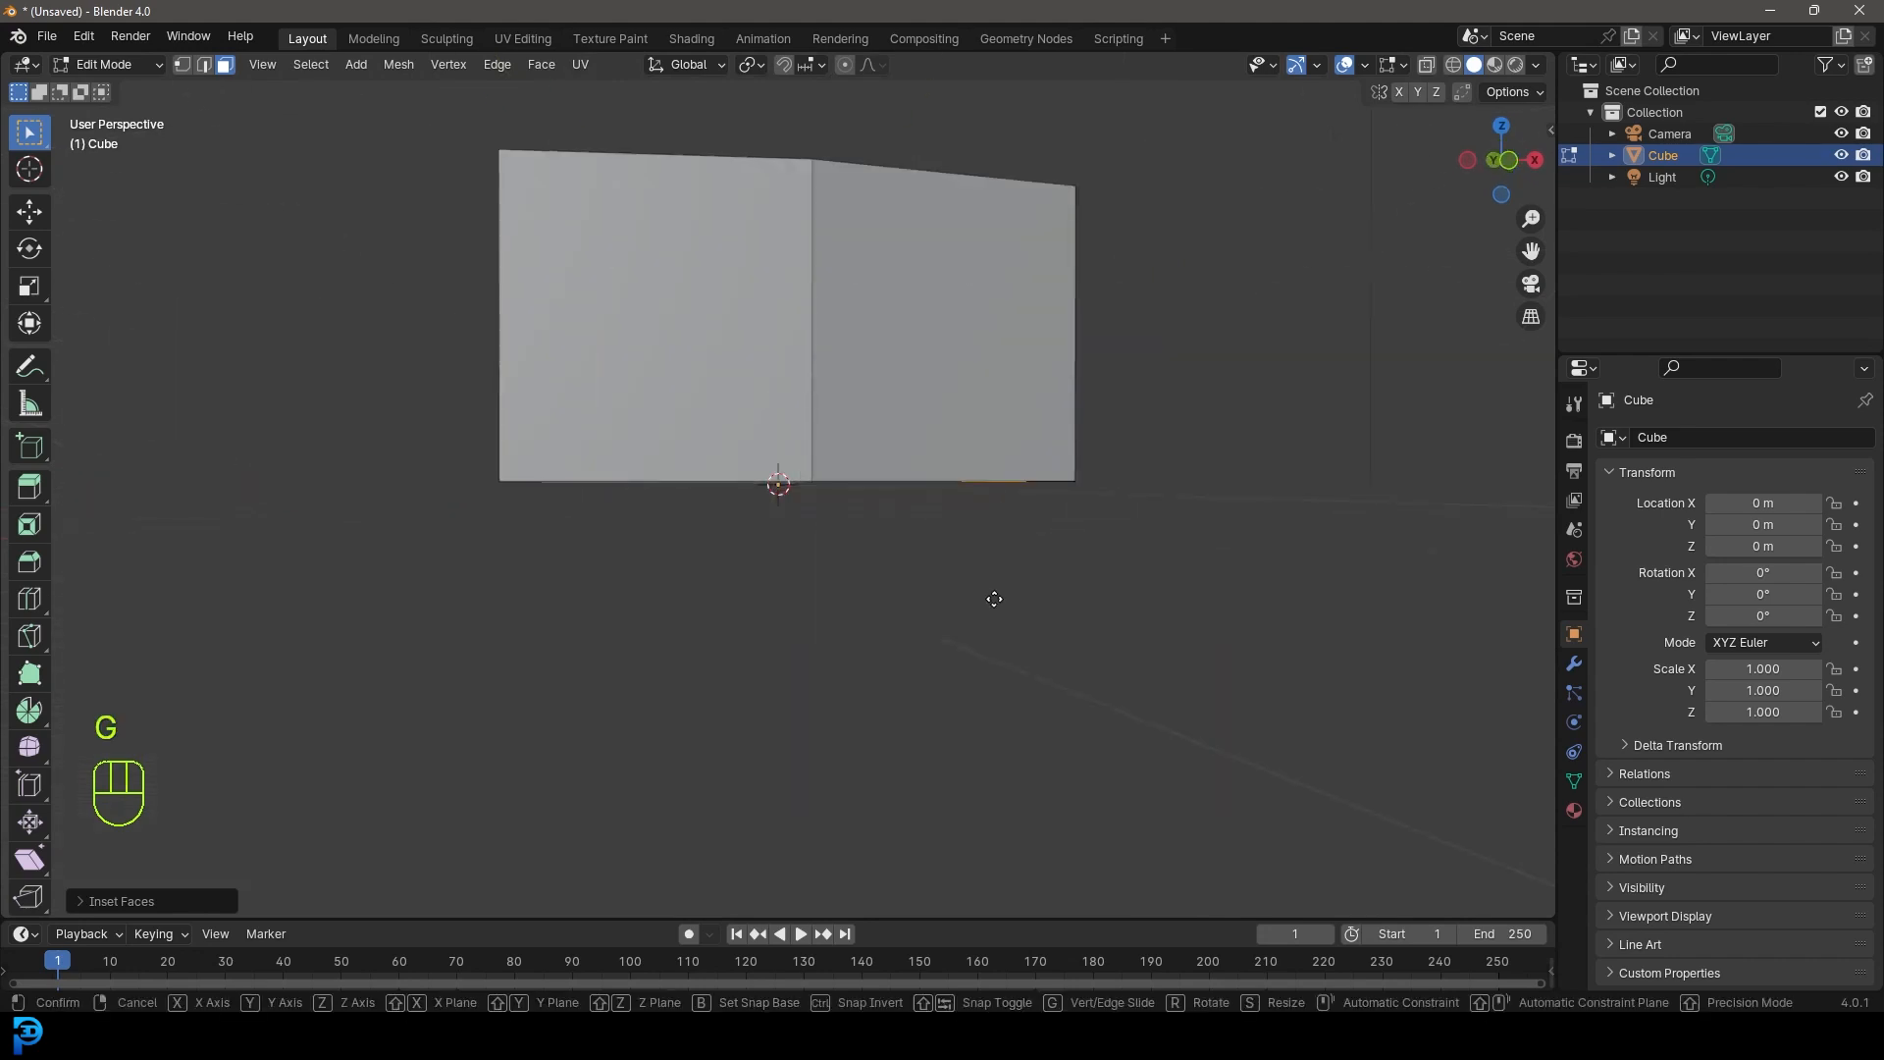
key("z")
left_click(1008, 630)
middle_click_drag(1008, 629, 917, 538)
- In front view, move the whole mesh up so its base rests on the ground line
key("KP_1")
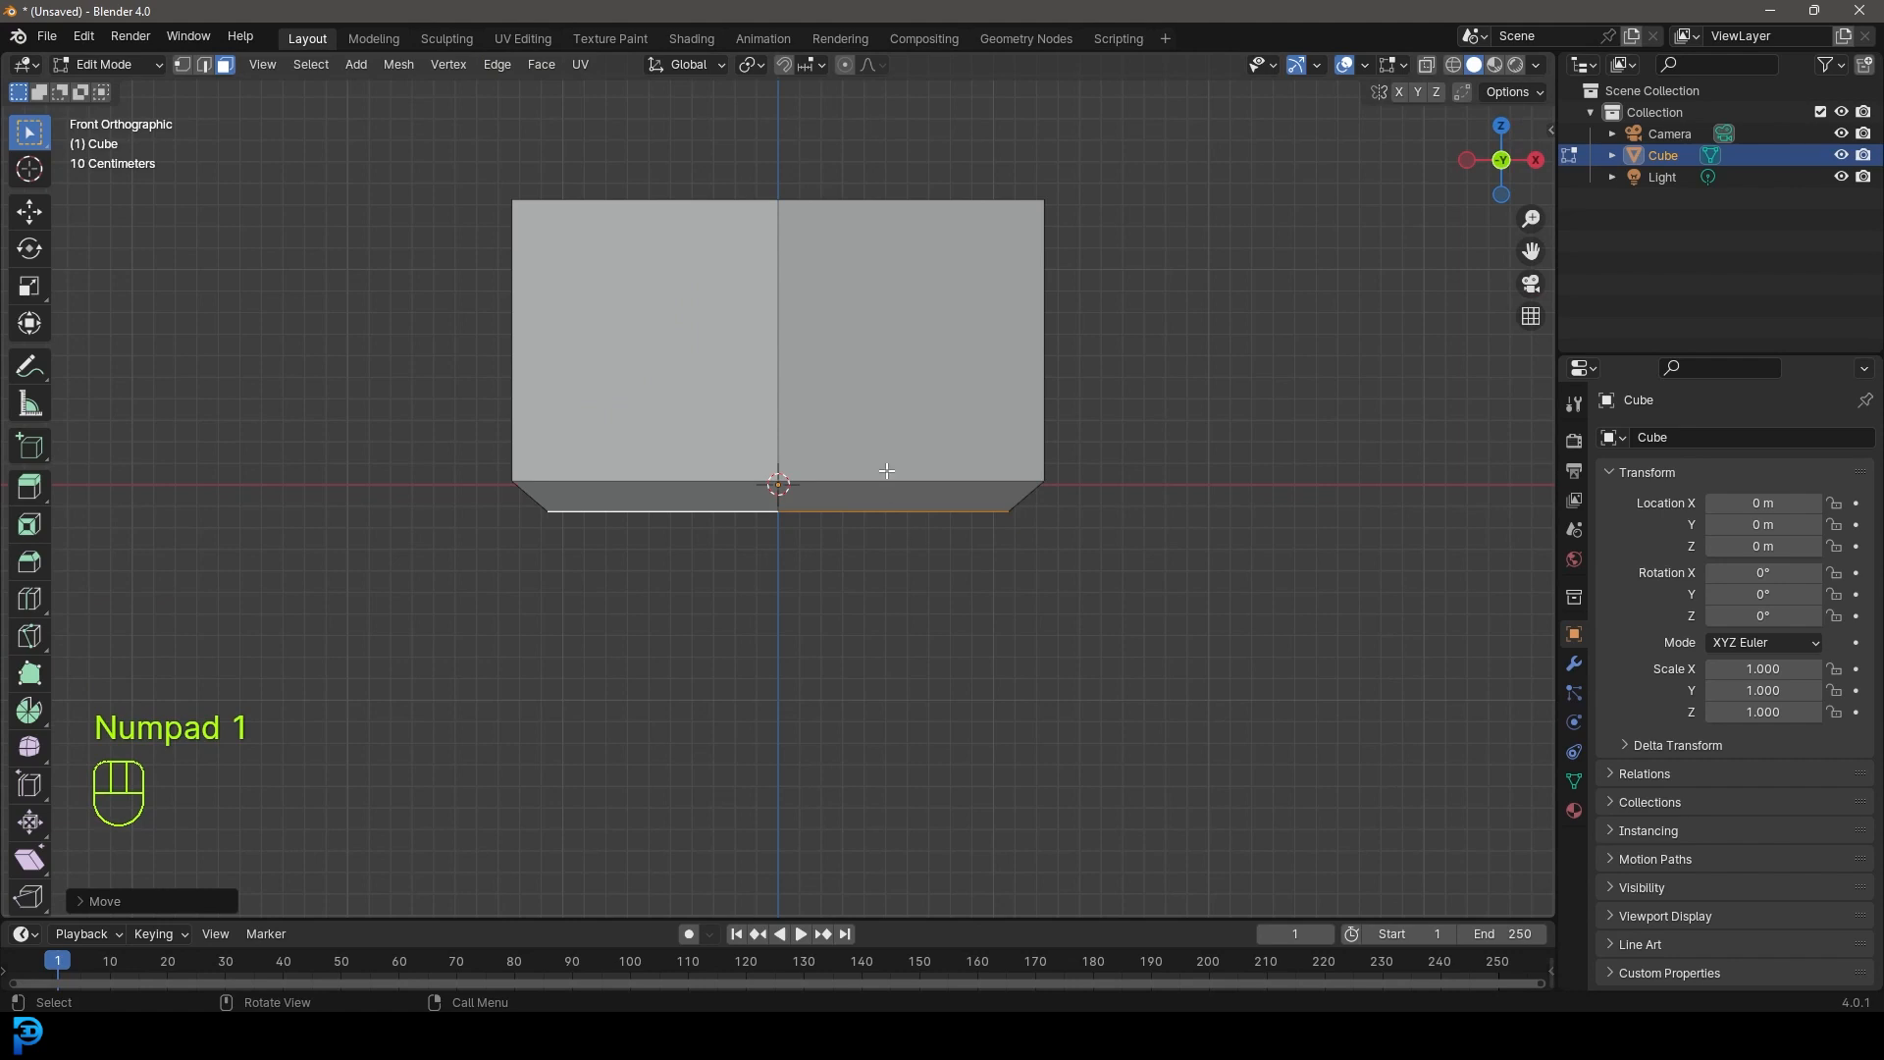
key("a")
key("g")
key("z")
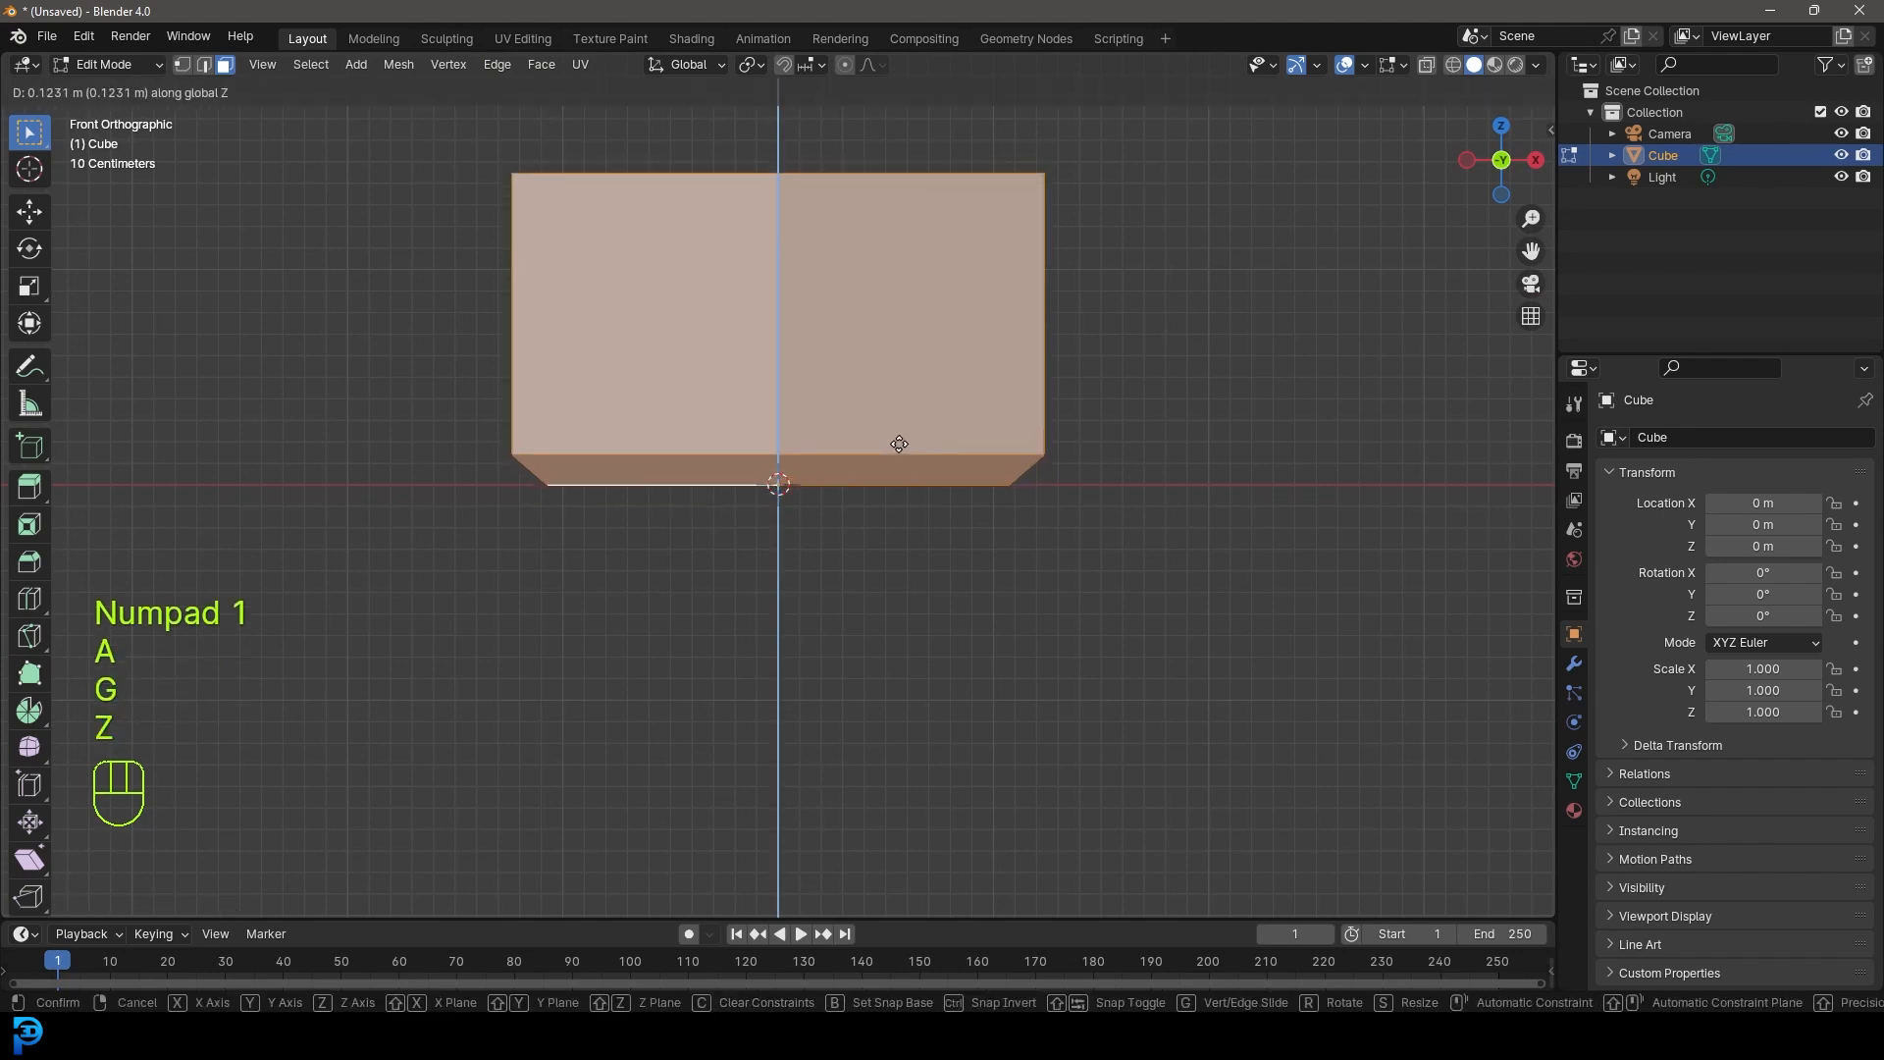
left_click(898, 447)
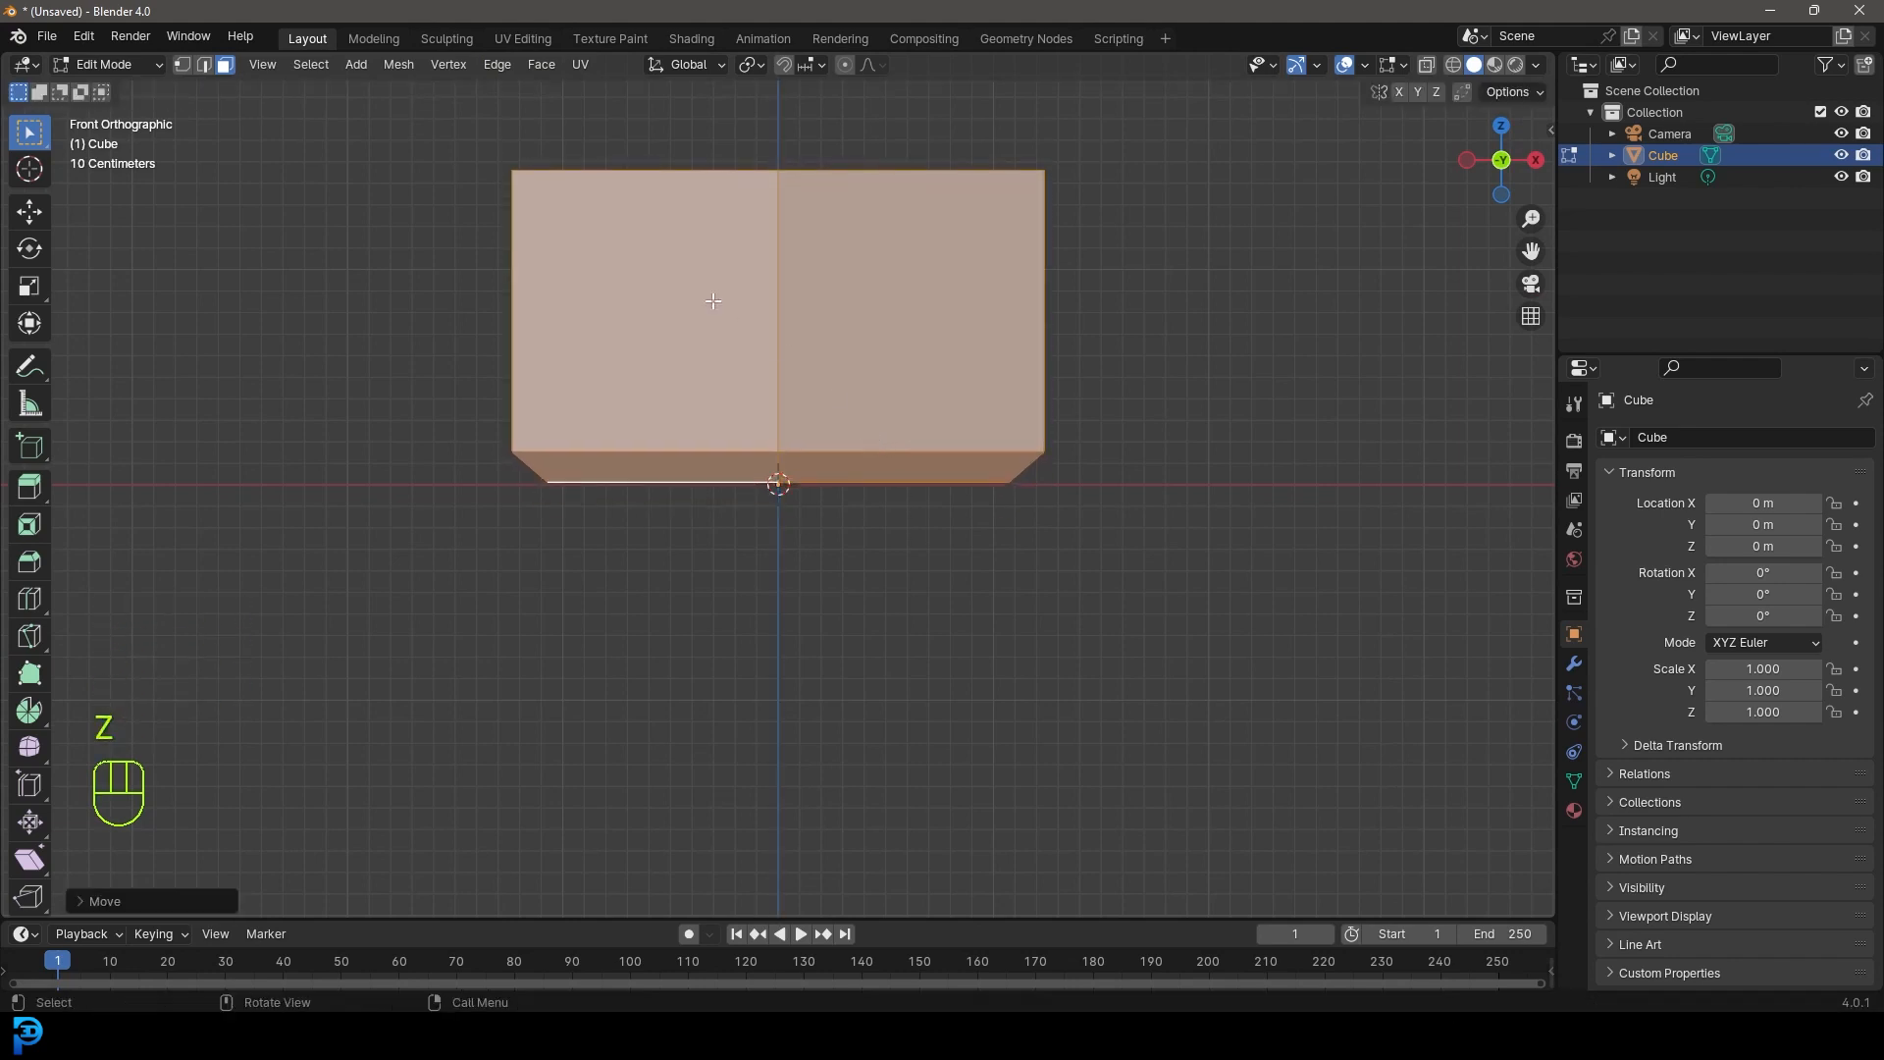
- Lower the rim's top-middle vertices to dip the centre of the rim
left_click(182, 65)
key("z")
left_click(671, 253)
left_click_drag(705, 142, 835, 248)
middle_click_drag(839, 236, 864, 269)
key("z")
left_click(1010, 270)
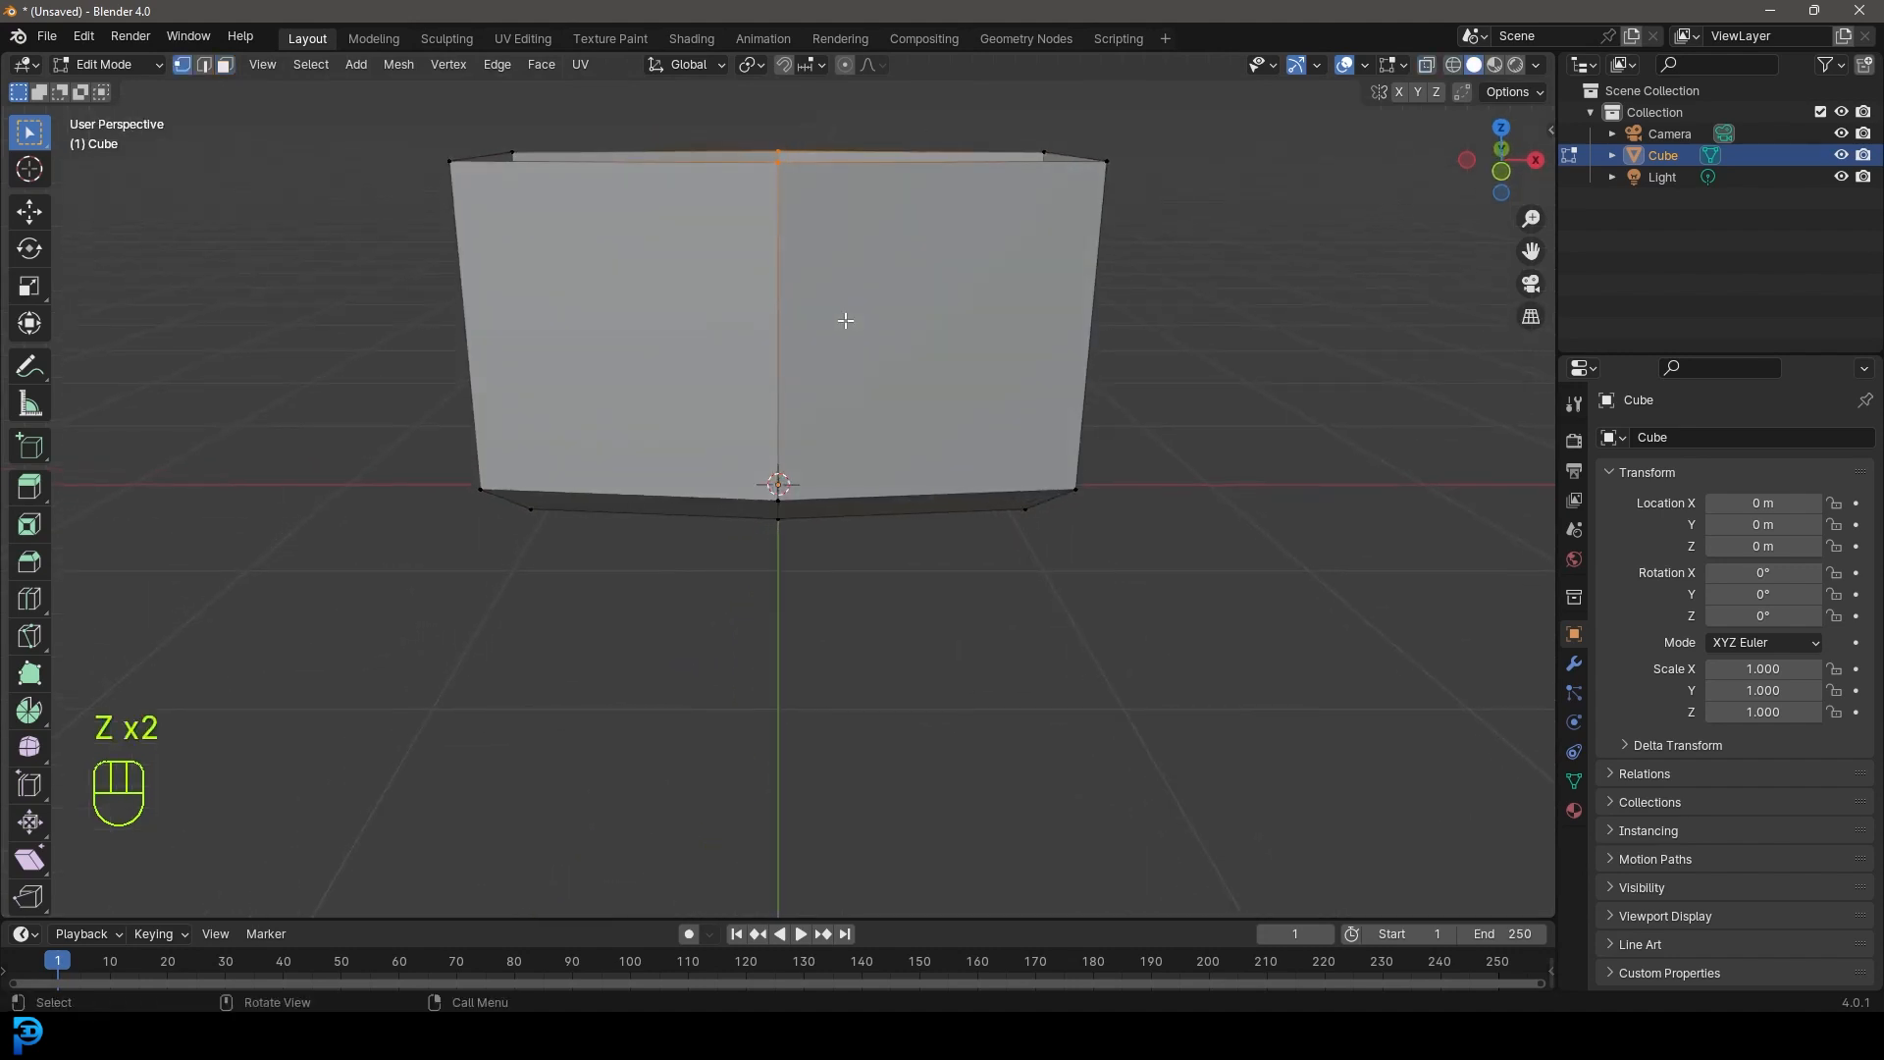
key("g")
key("z")
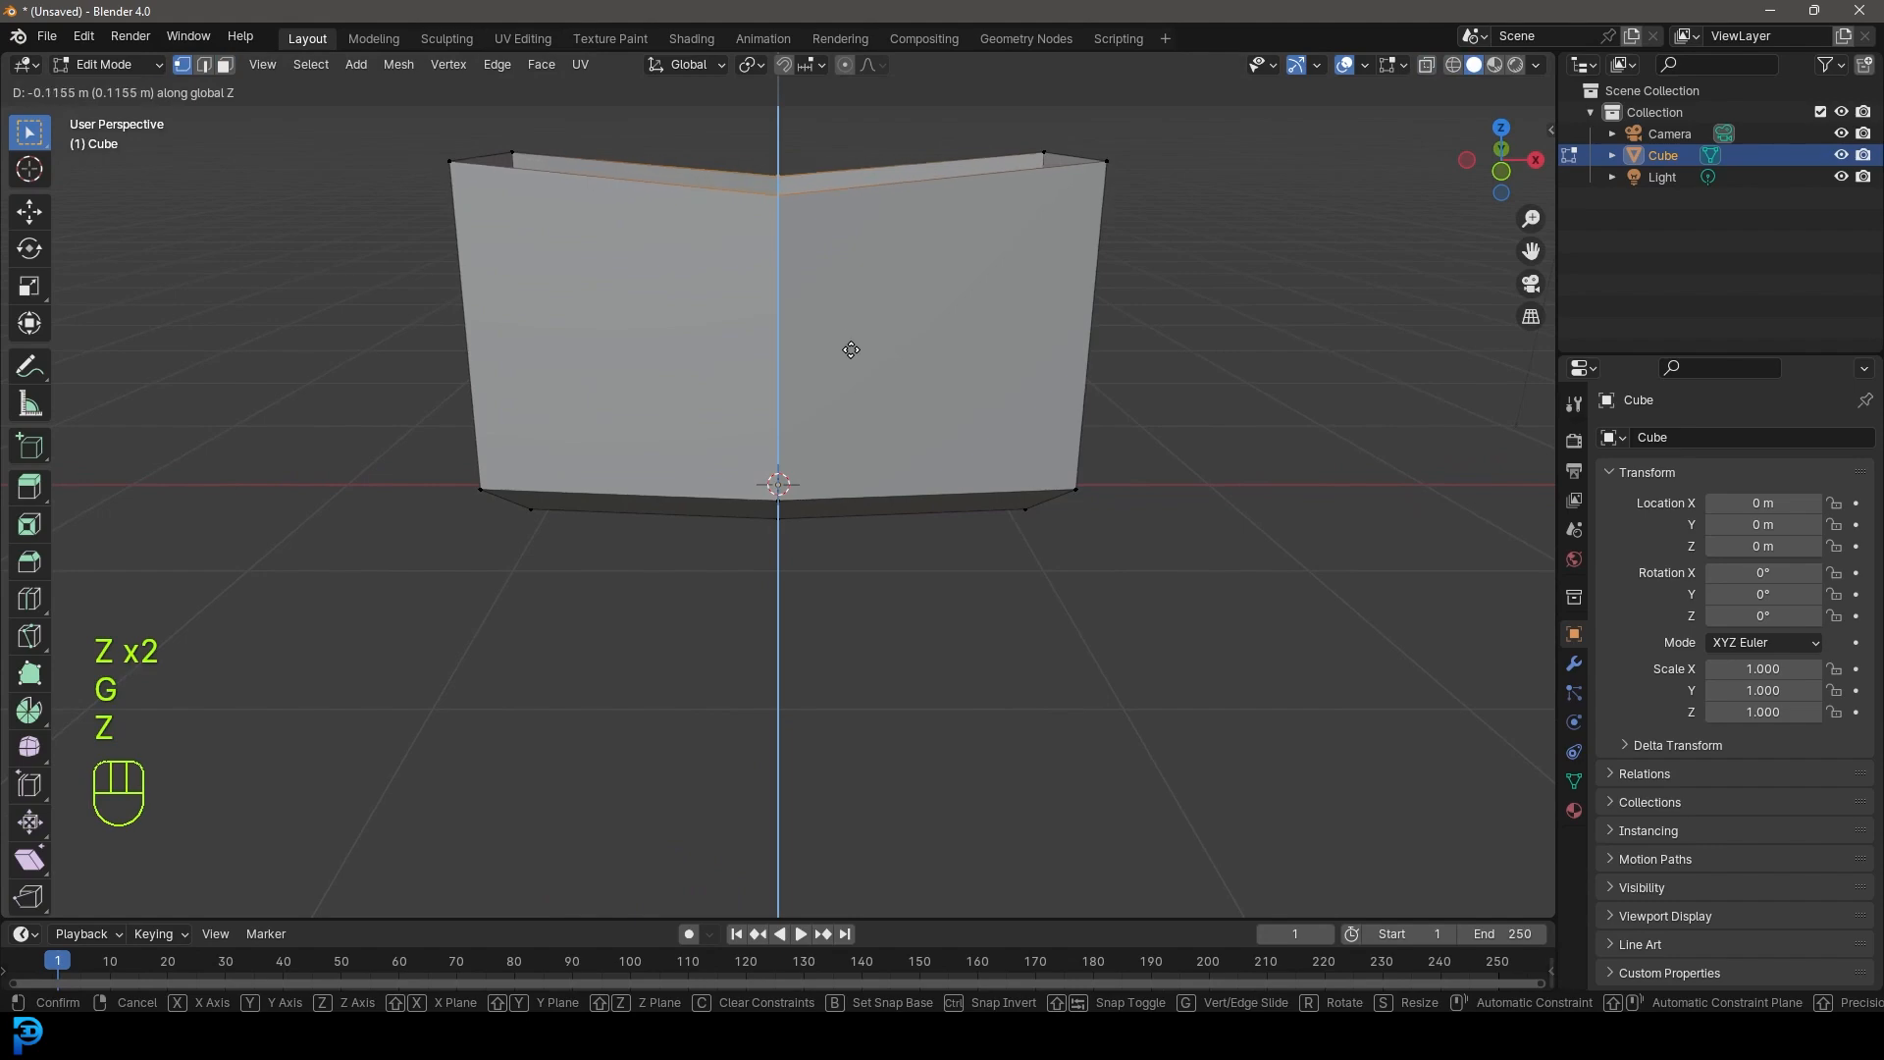
left_click(855, 364)
- Inspect the box from below and above, then begin another edge loop cut
scroll(855, 366, "down", 5)
middle_click_drag(858, 377, 1072, 444)
scroll(631, 374, "up", 2)
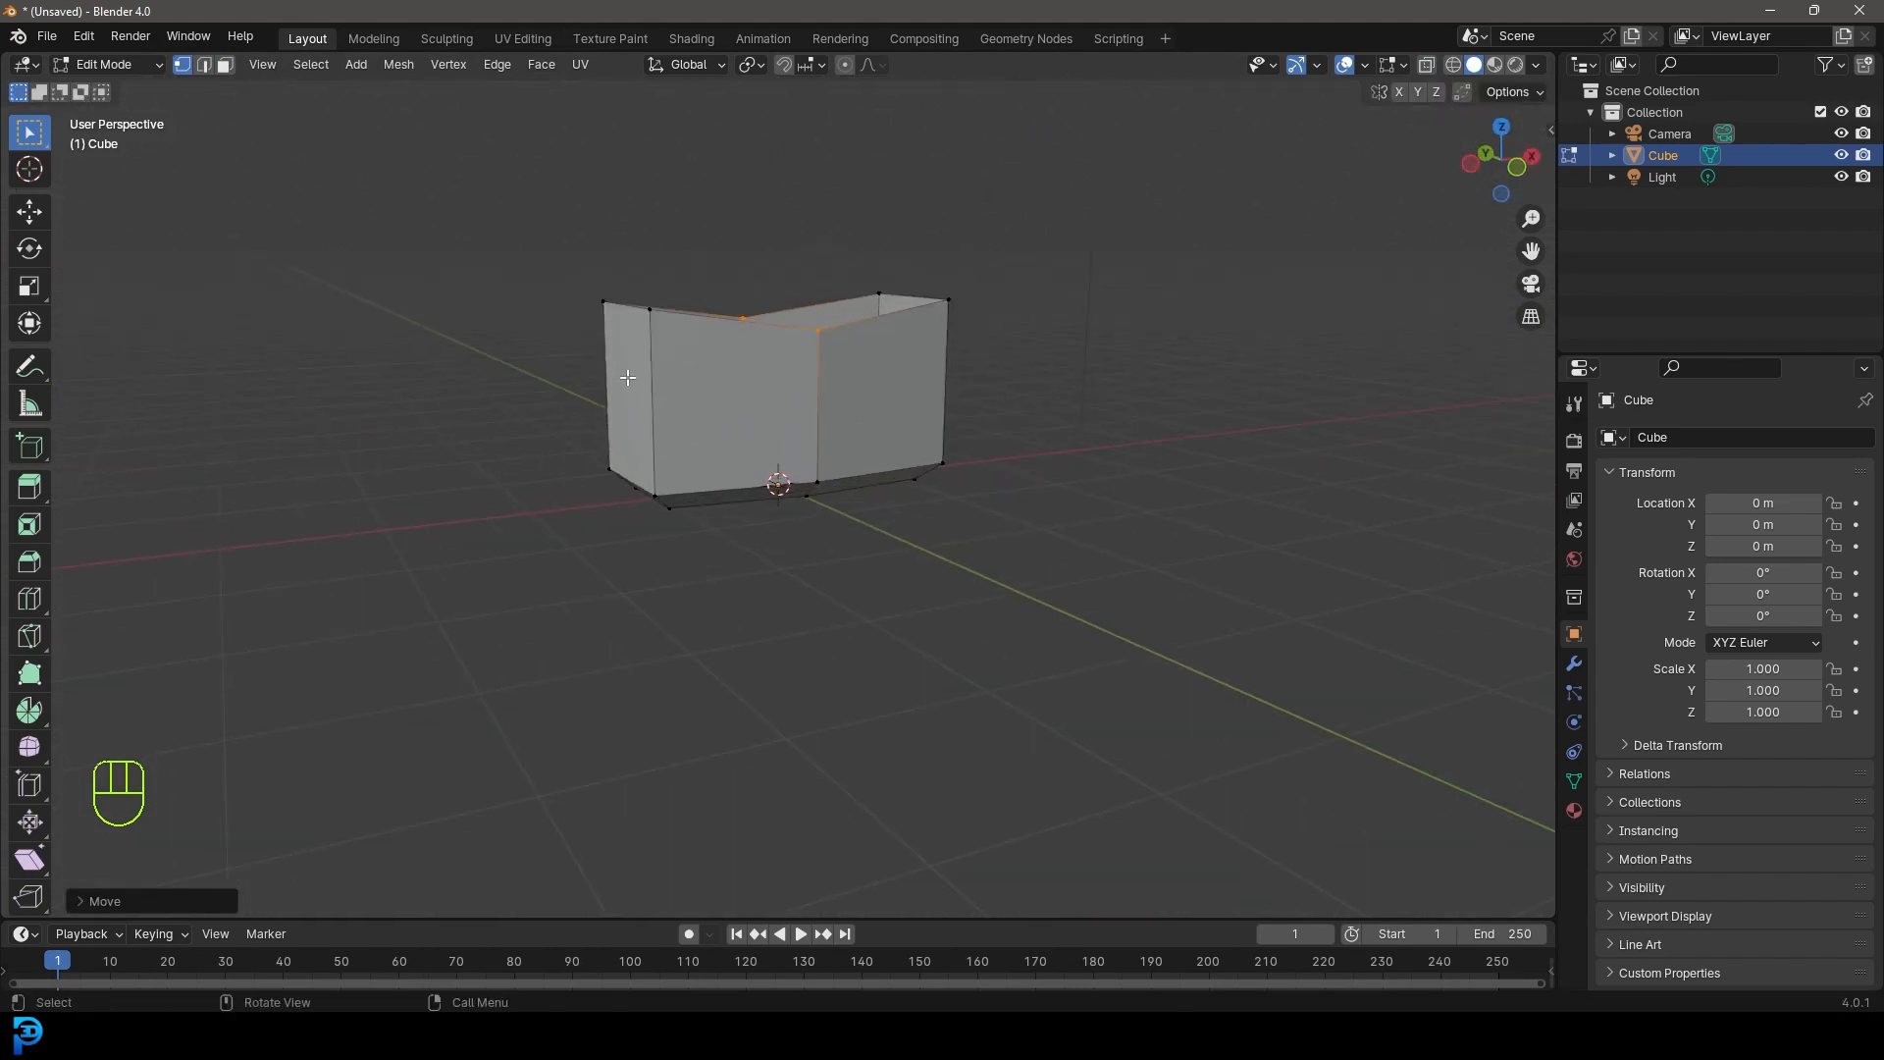
middle_click_drag(631, 374, 686, 408)
scroll(686, 412, "up", 2)
key("ctrl+r")
- Add a horizontal loop around the box's middle and scale it outward to bulge it
left_click(678, 410)
key("s")
left_click(1138, 633)
middle_click_drag(1139, 633, 995, 349)
- Add vertical loop cuts on the right and left sides of the box
key("ctrl+r")
left_click(993, 344)
key("ctrl+r")
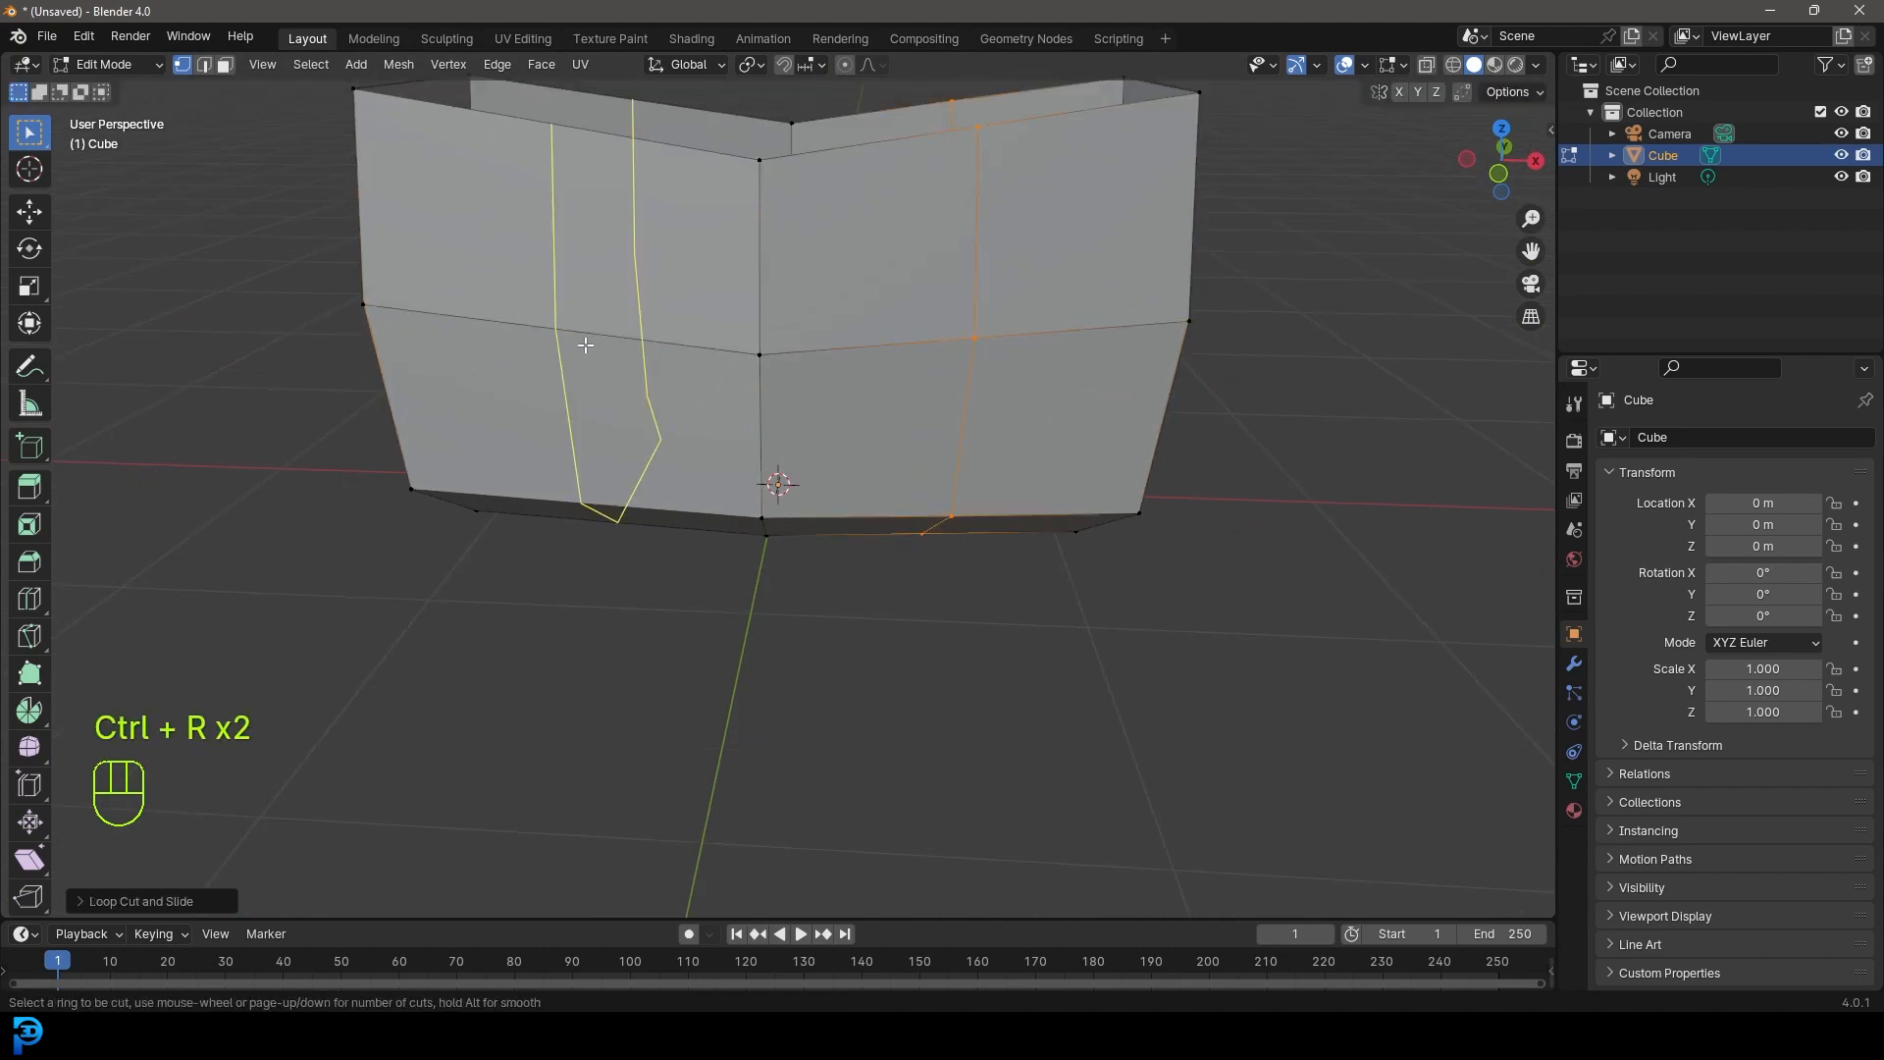
left_click(585, 343)
left_click(585, 341)
scroll(834, 412, "down", 6)
middle_click_drag(1102, 491, 880, 488)
scroll(834, 466, "up", 4)
- Add a centred vertical loop cut on the front face
key("ctrl+r")
double_click(800, 441)
scroll(873, 540, "down", 5)
middle_click_drag(892, 564, 1041, 538)
scroll(1042, 538, "up", 5)
middle_click_drag(889, 486, 967, 530)
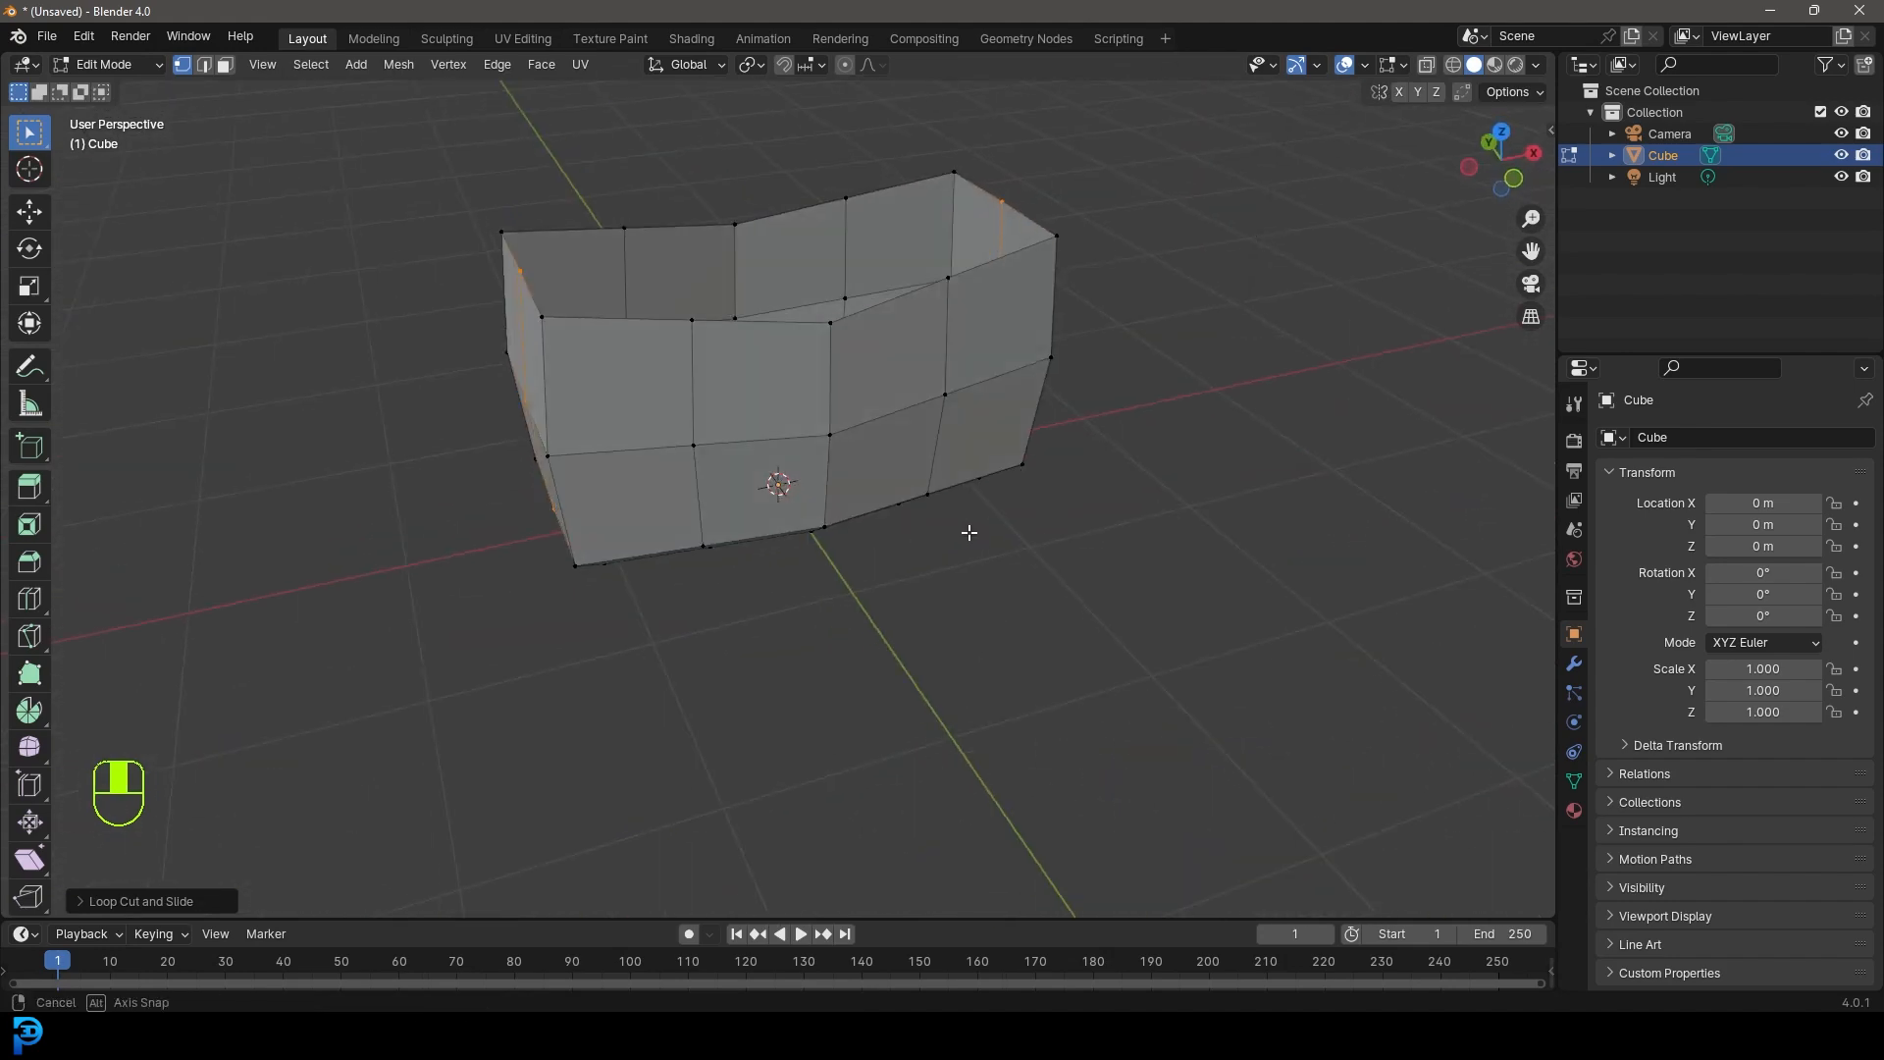
- Smooth the whole mesh into rounder curves with the Smooth tool and return to Object Mode
key("a")
left_click(24, 753)
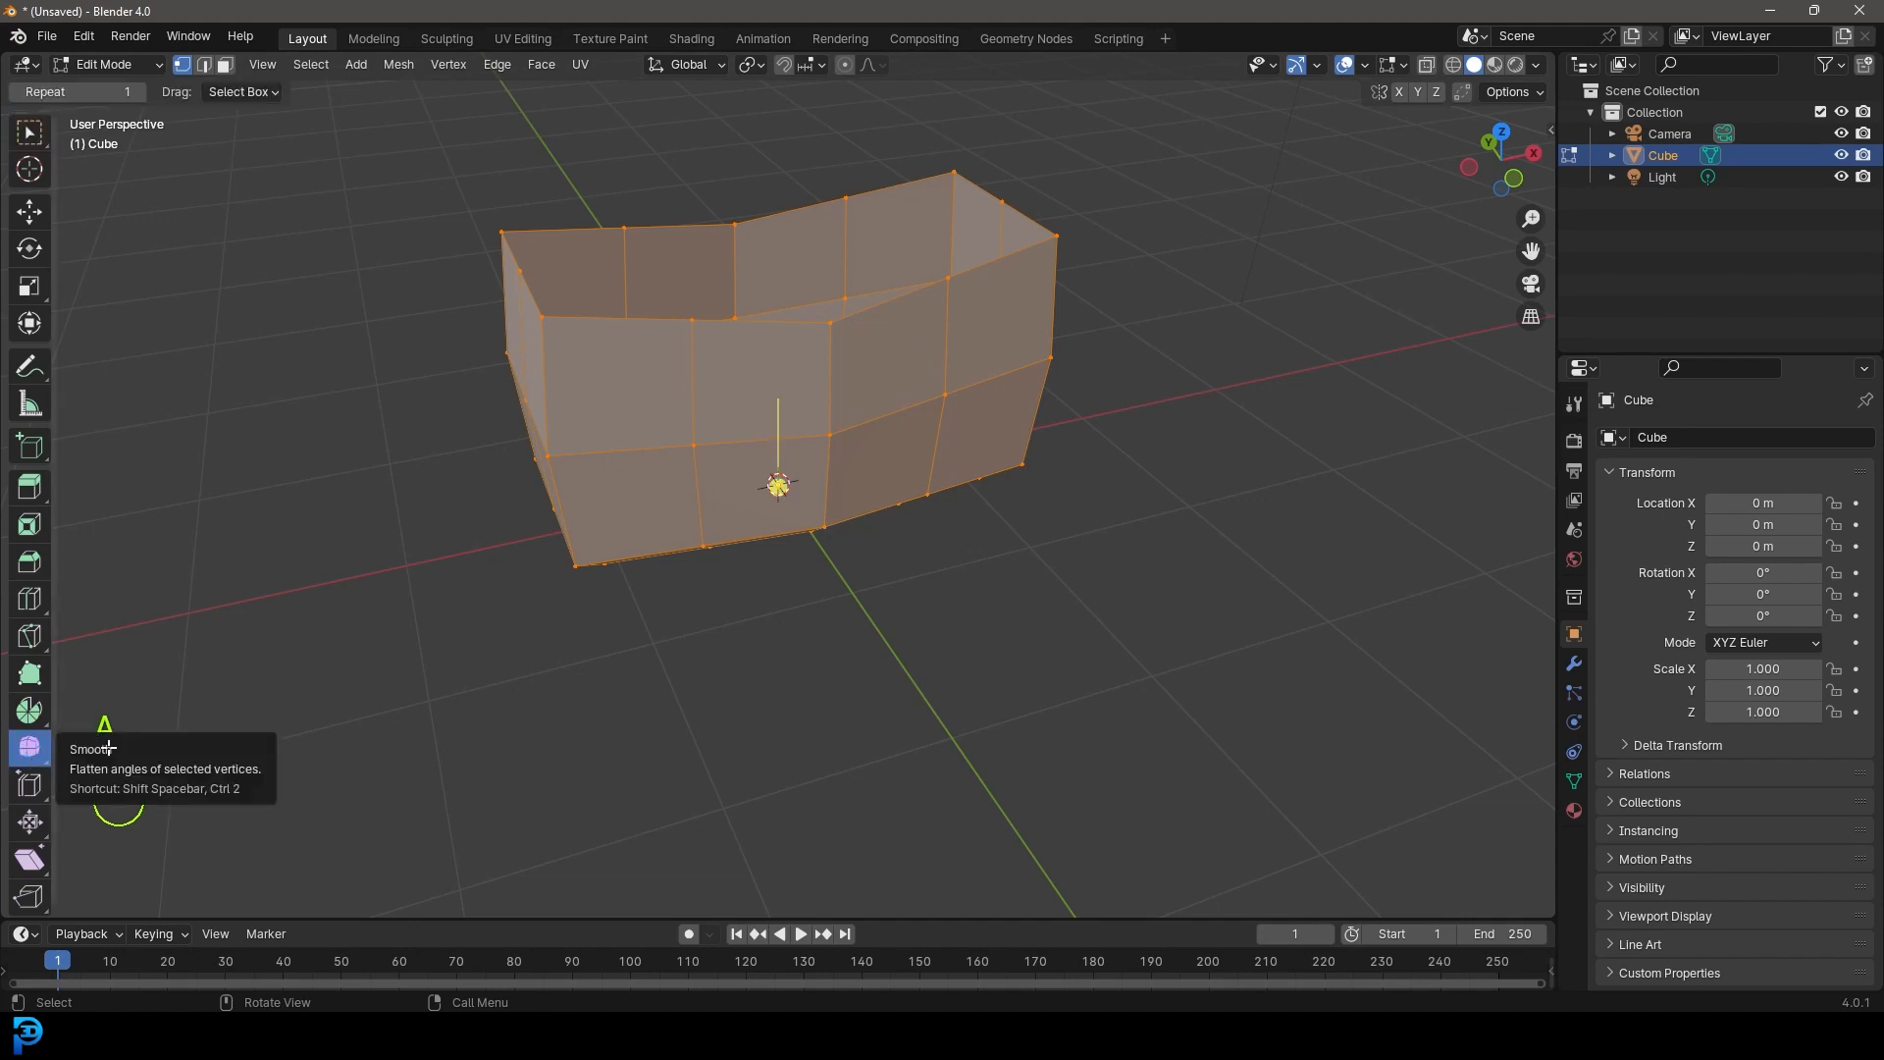
left_click_drag(779, 486, 859, 557)
middle_click_drag(859, 557, 837, 387)
key("Tab")
middle_click_drag(893, 271, 962, 373)
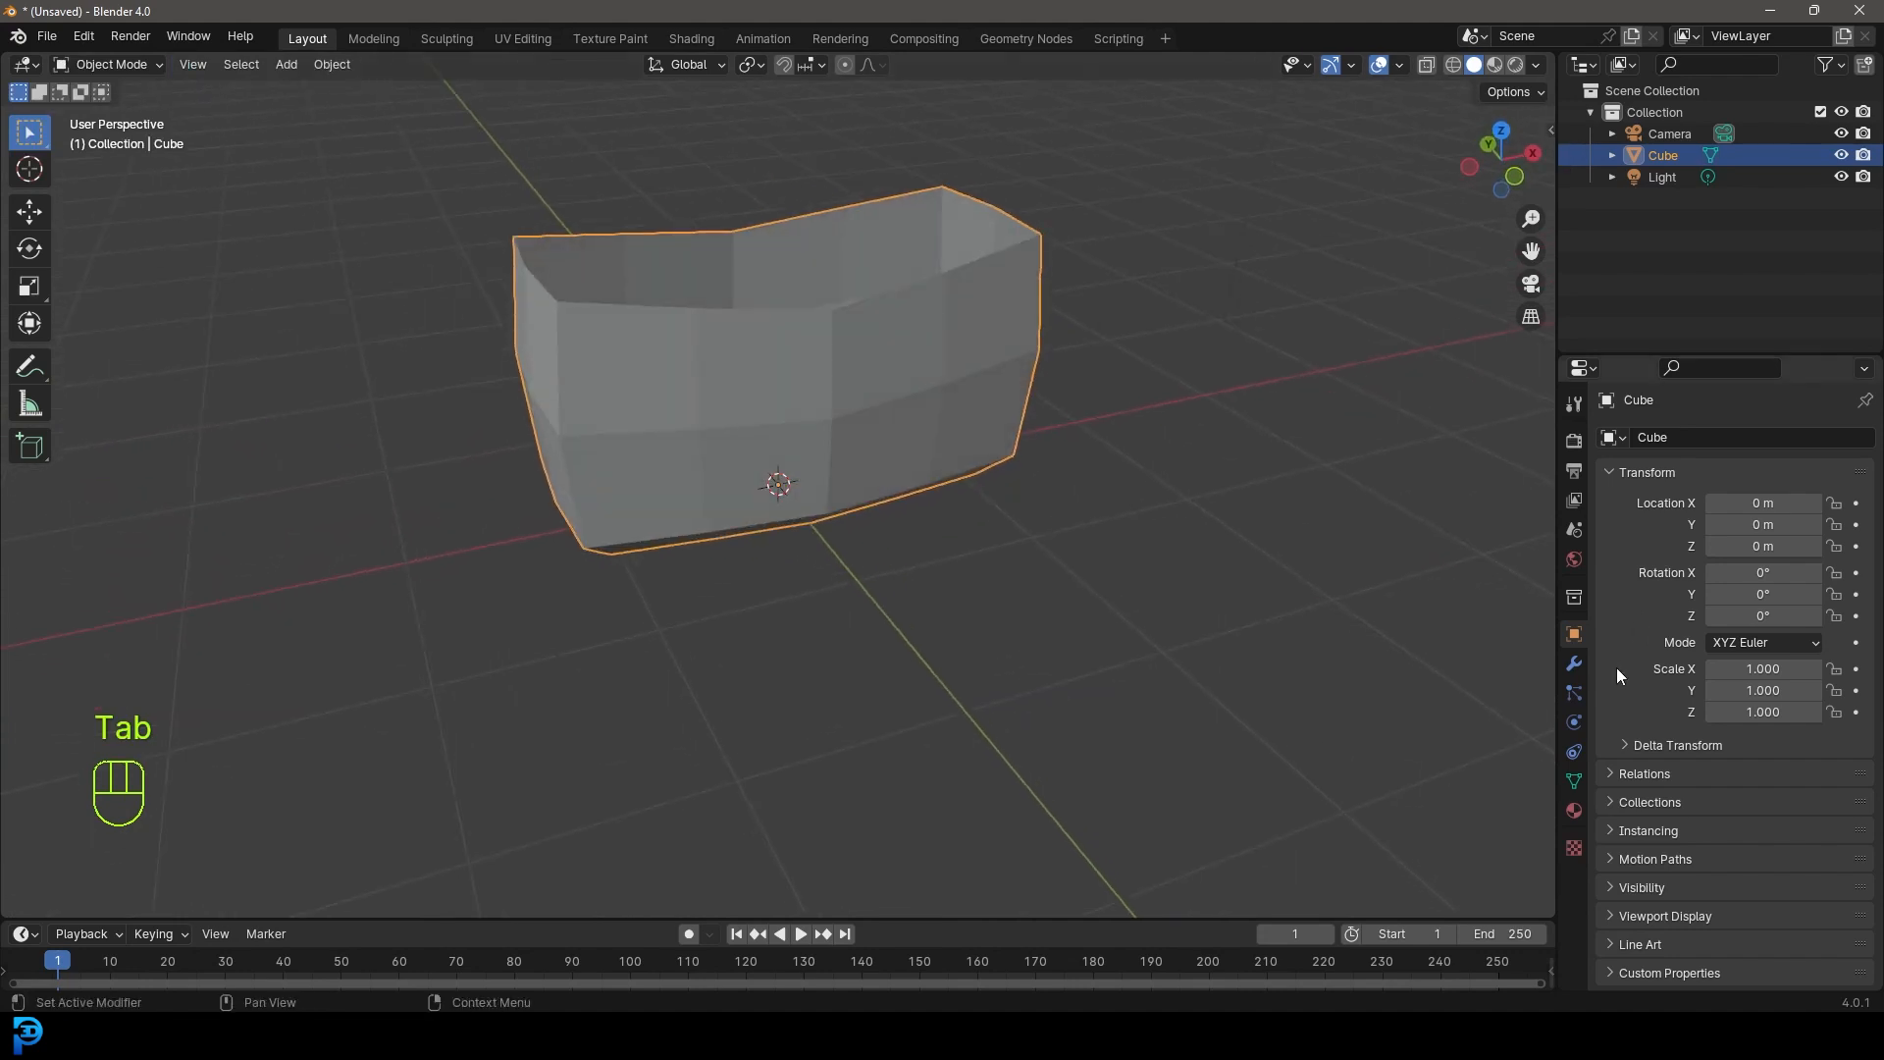
left_click(1574, 663)
- Add a Subdivision Surface modifier with viewport levels 2, viewed in wireframe
left_click(1680, 435)
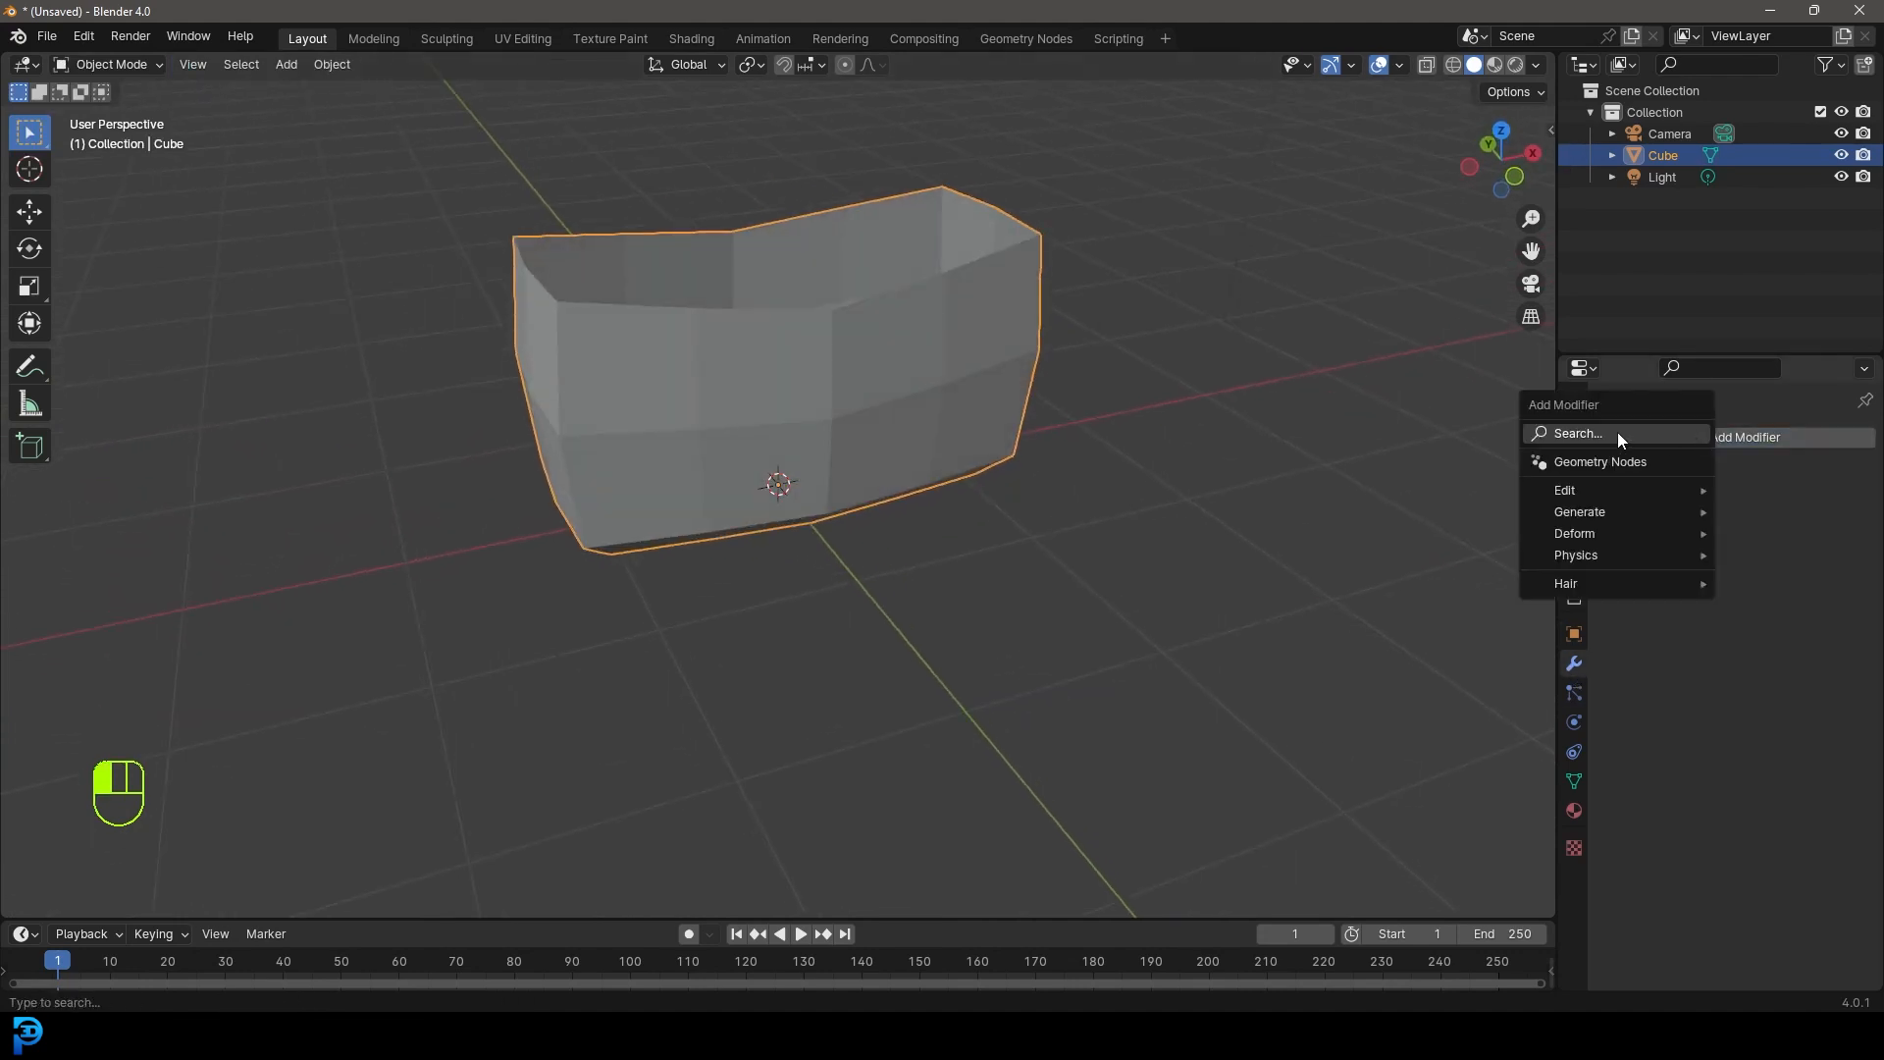
left_click(1618, 433)
type("sub")
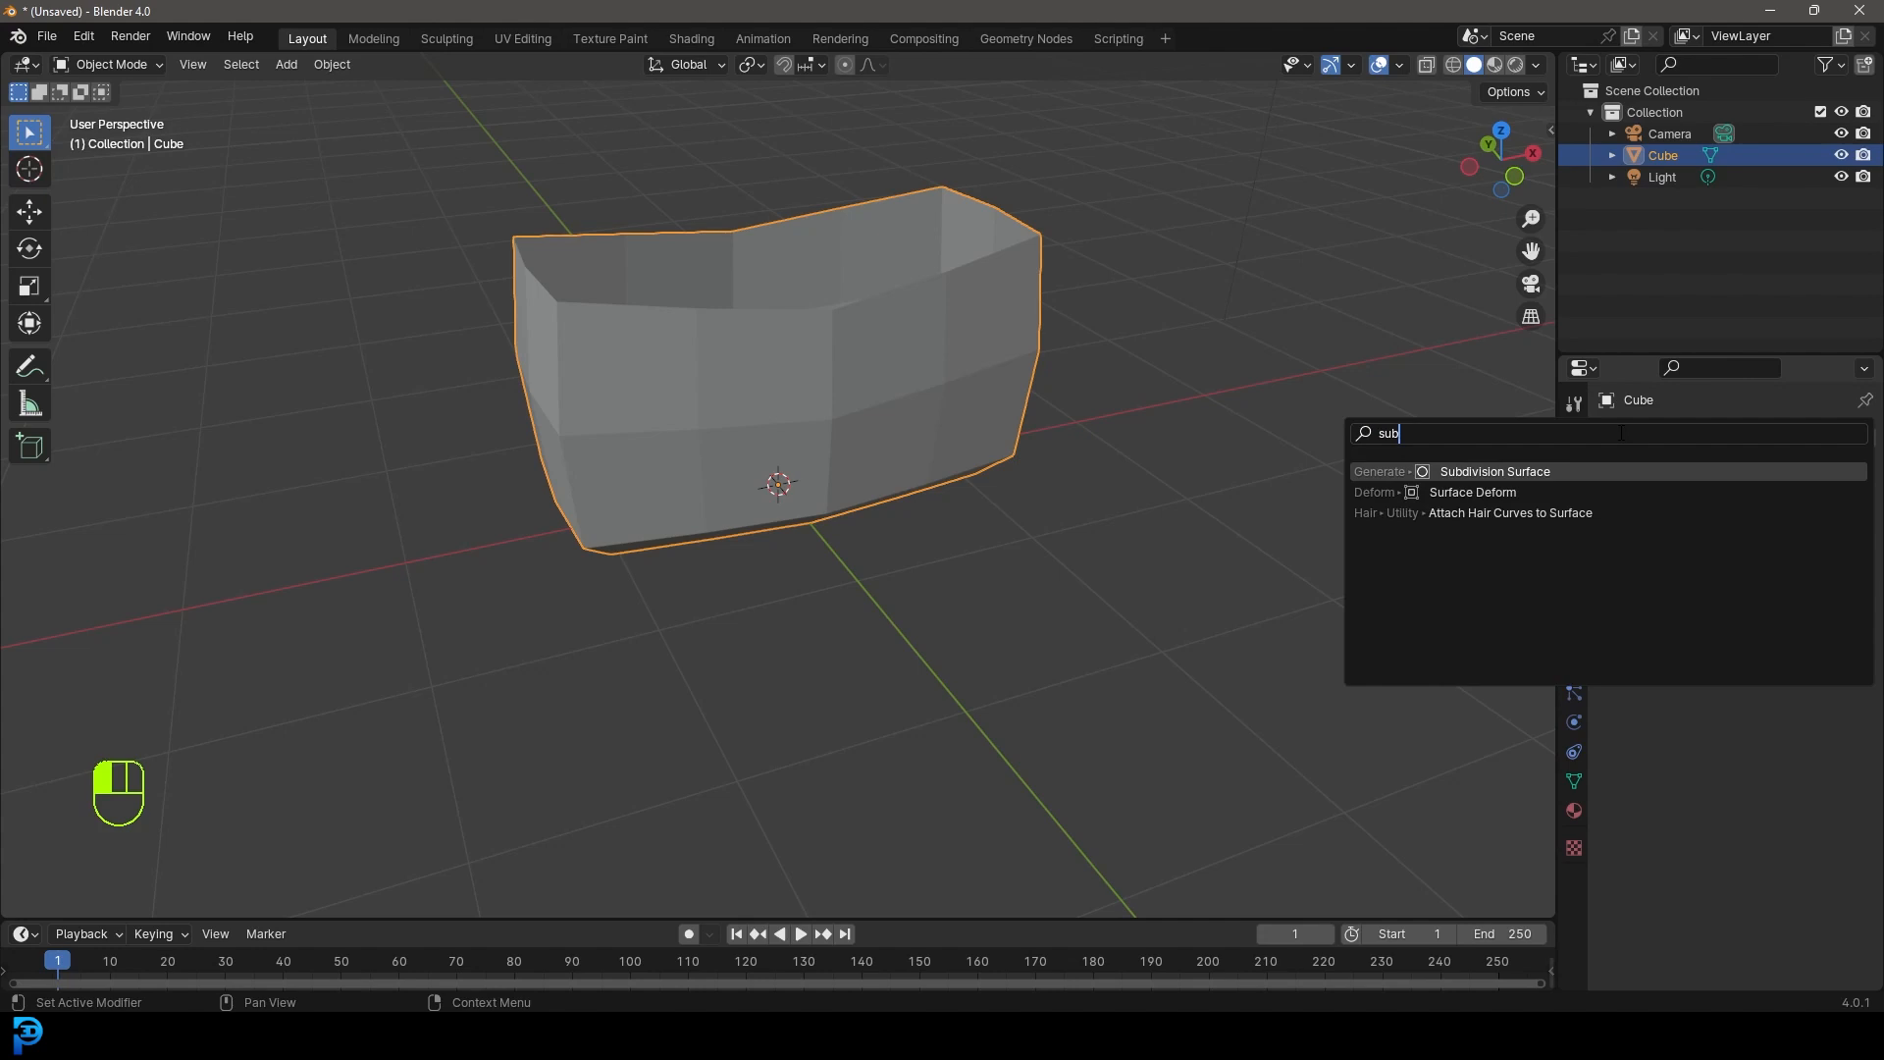
left_click(1487, 471)
mouse_move(1178, 539)
middle_mouse_down()
mouse_move(795, 429)
mouse_move(834, 471)
middle_mouse_up()
key("z")
left_click(809, 450)
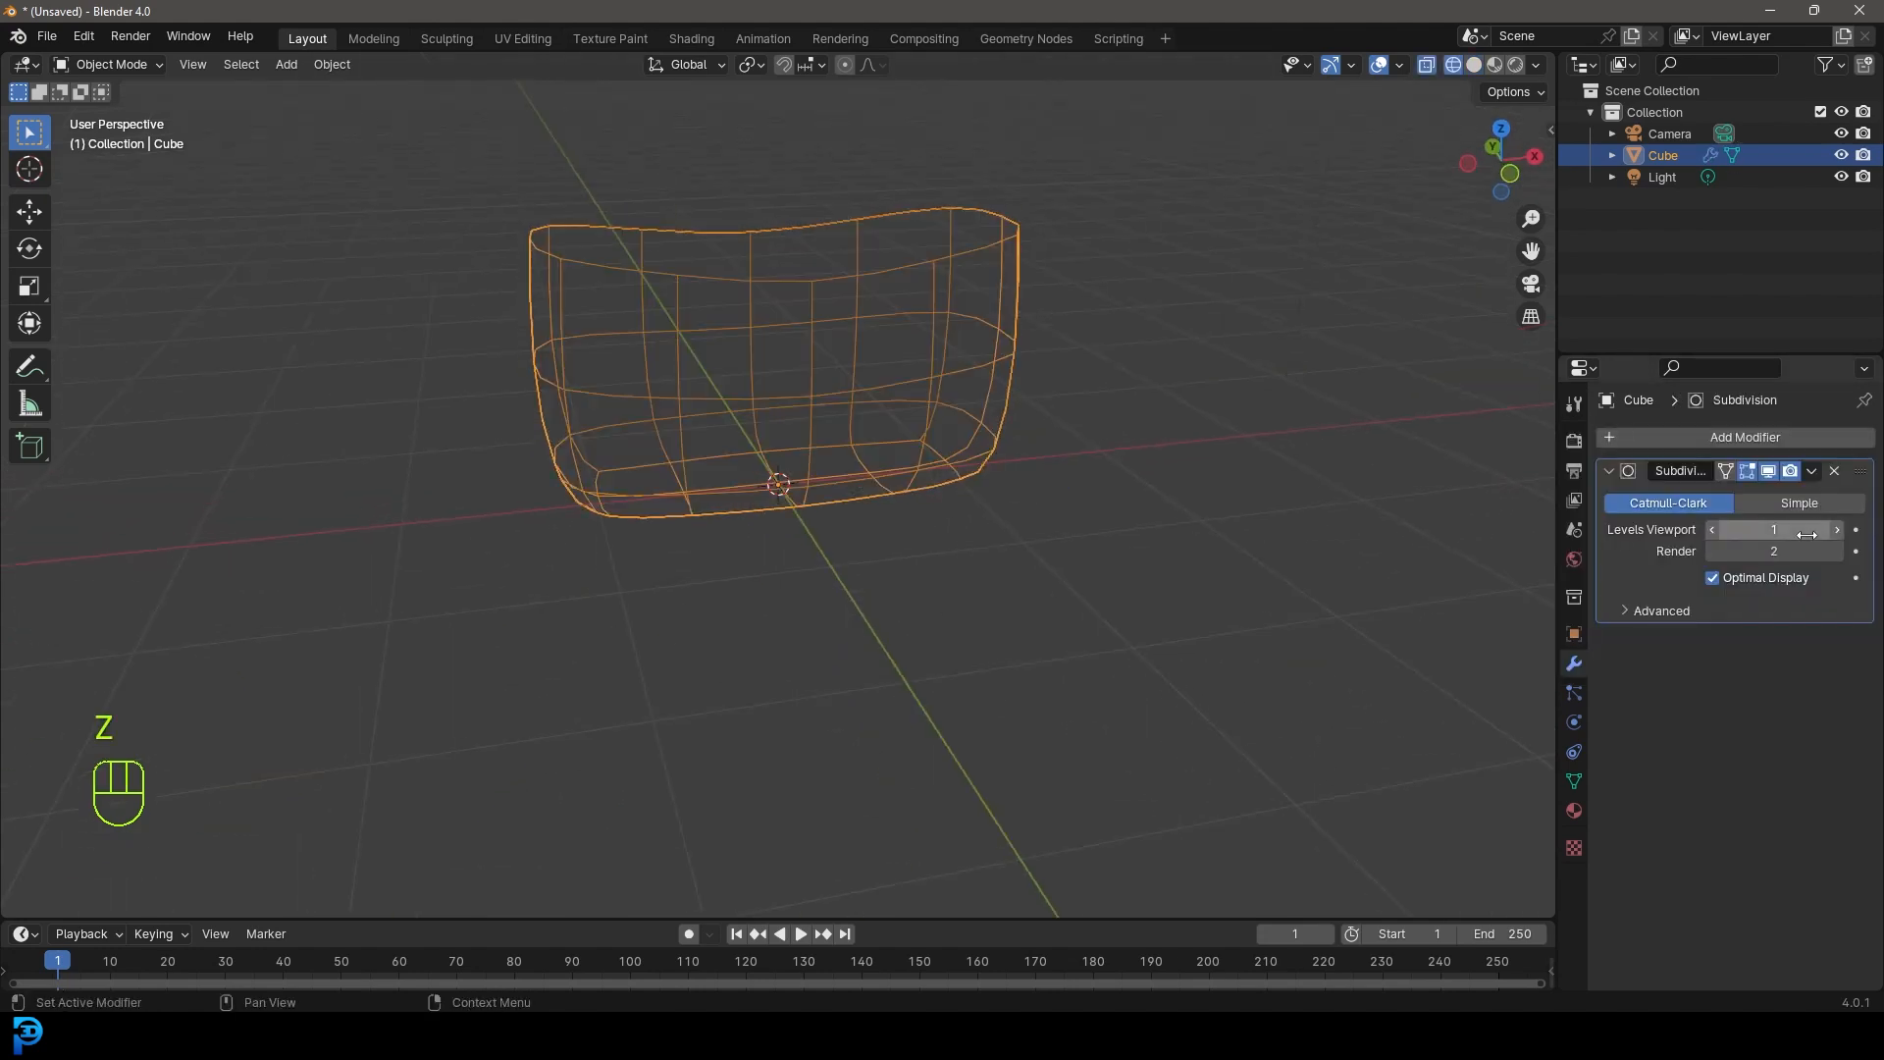
left_click(1714, 577)
middle_click_drag(933, 324, 993, 446)
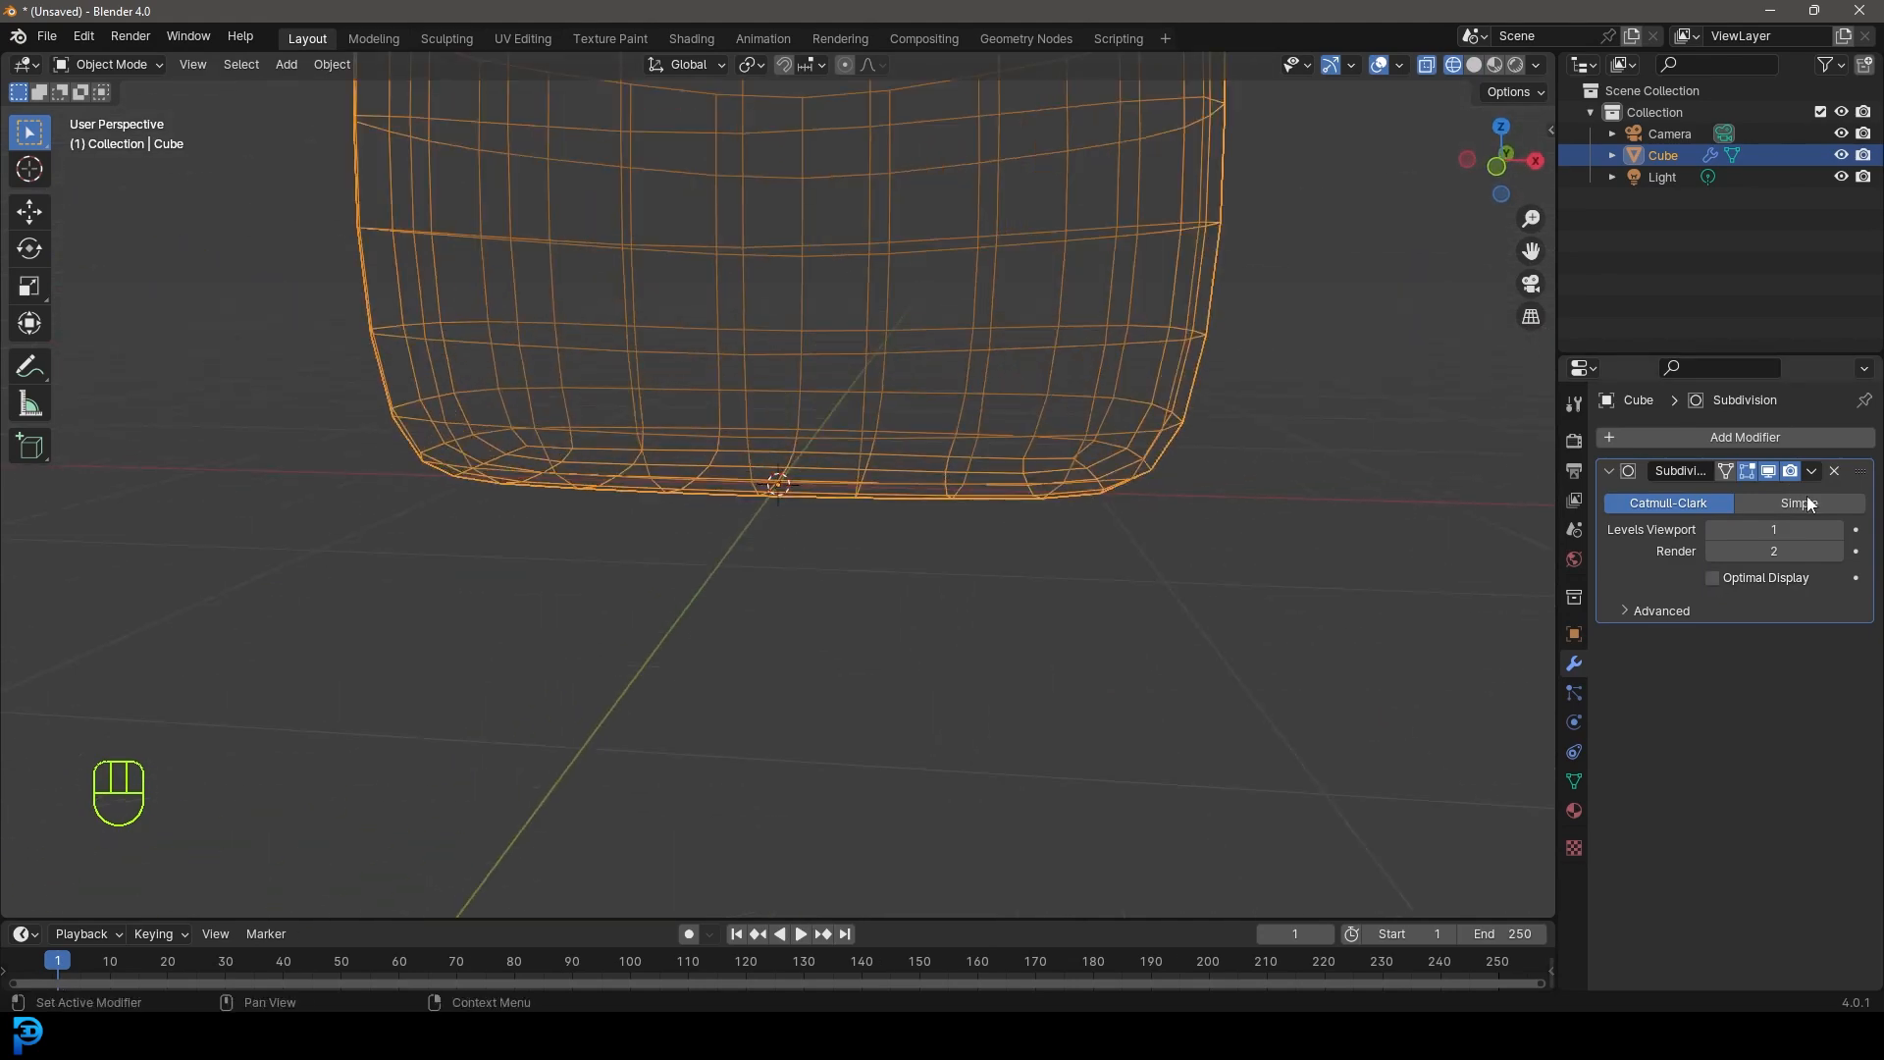
left_click(1836, 530)
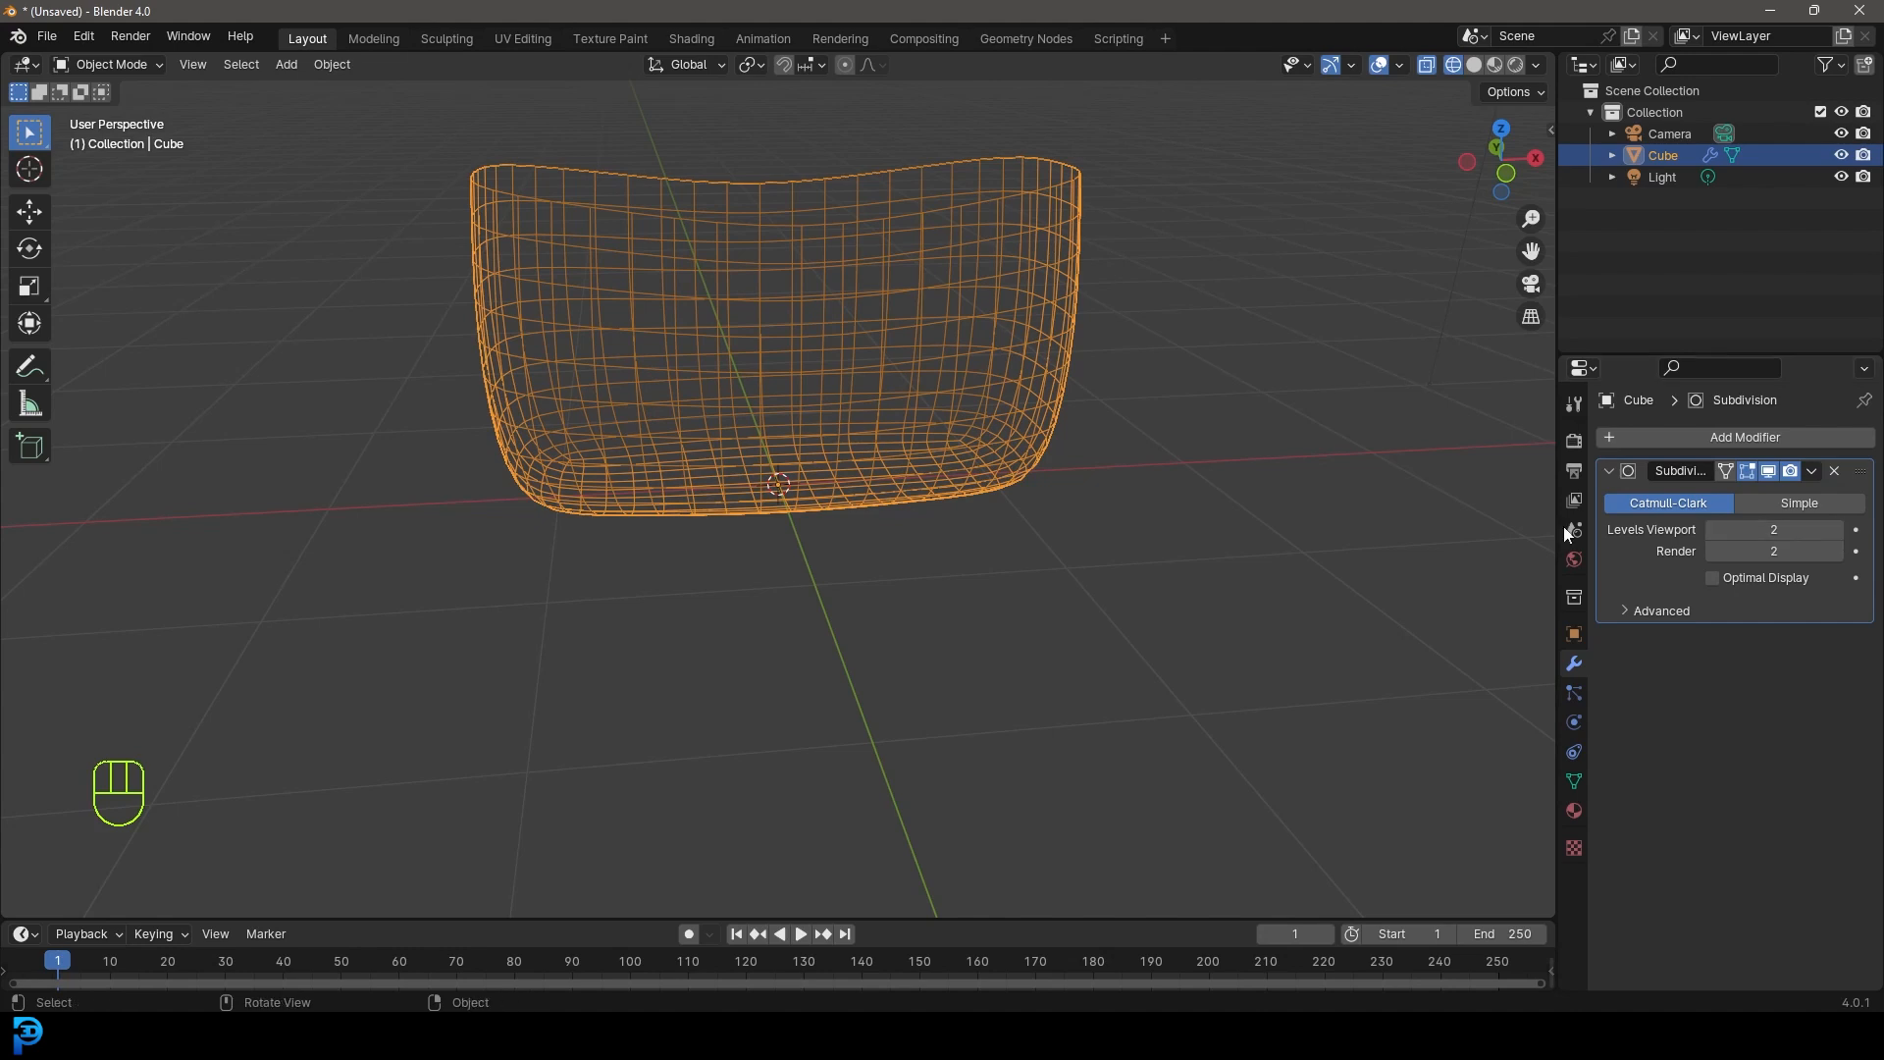
- Apply the Subdivision Surface modifier and return to solid shading
left_click(1816, 469)
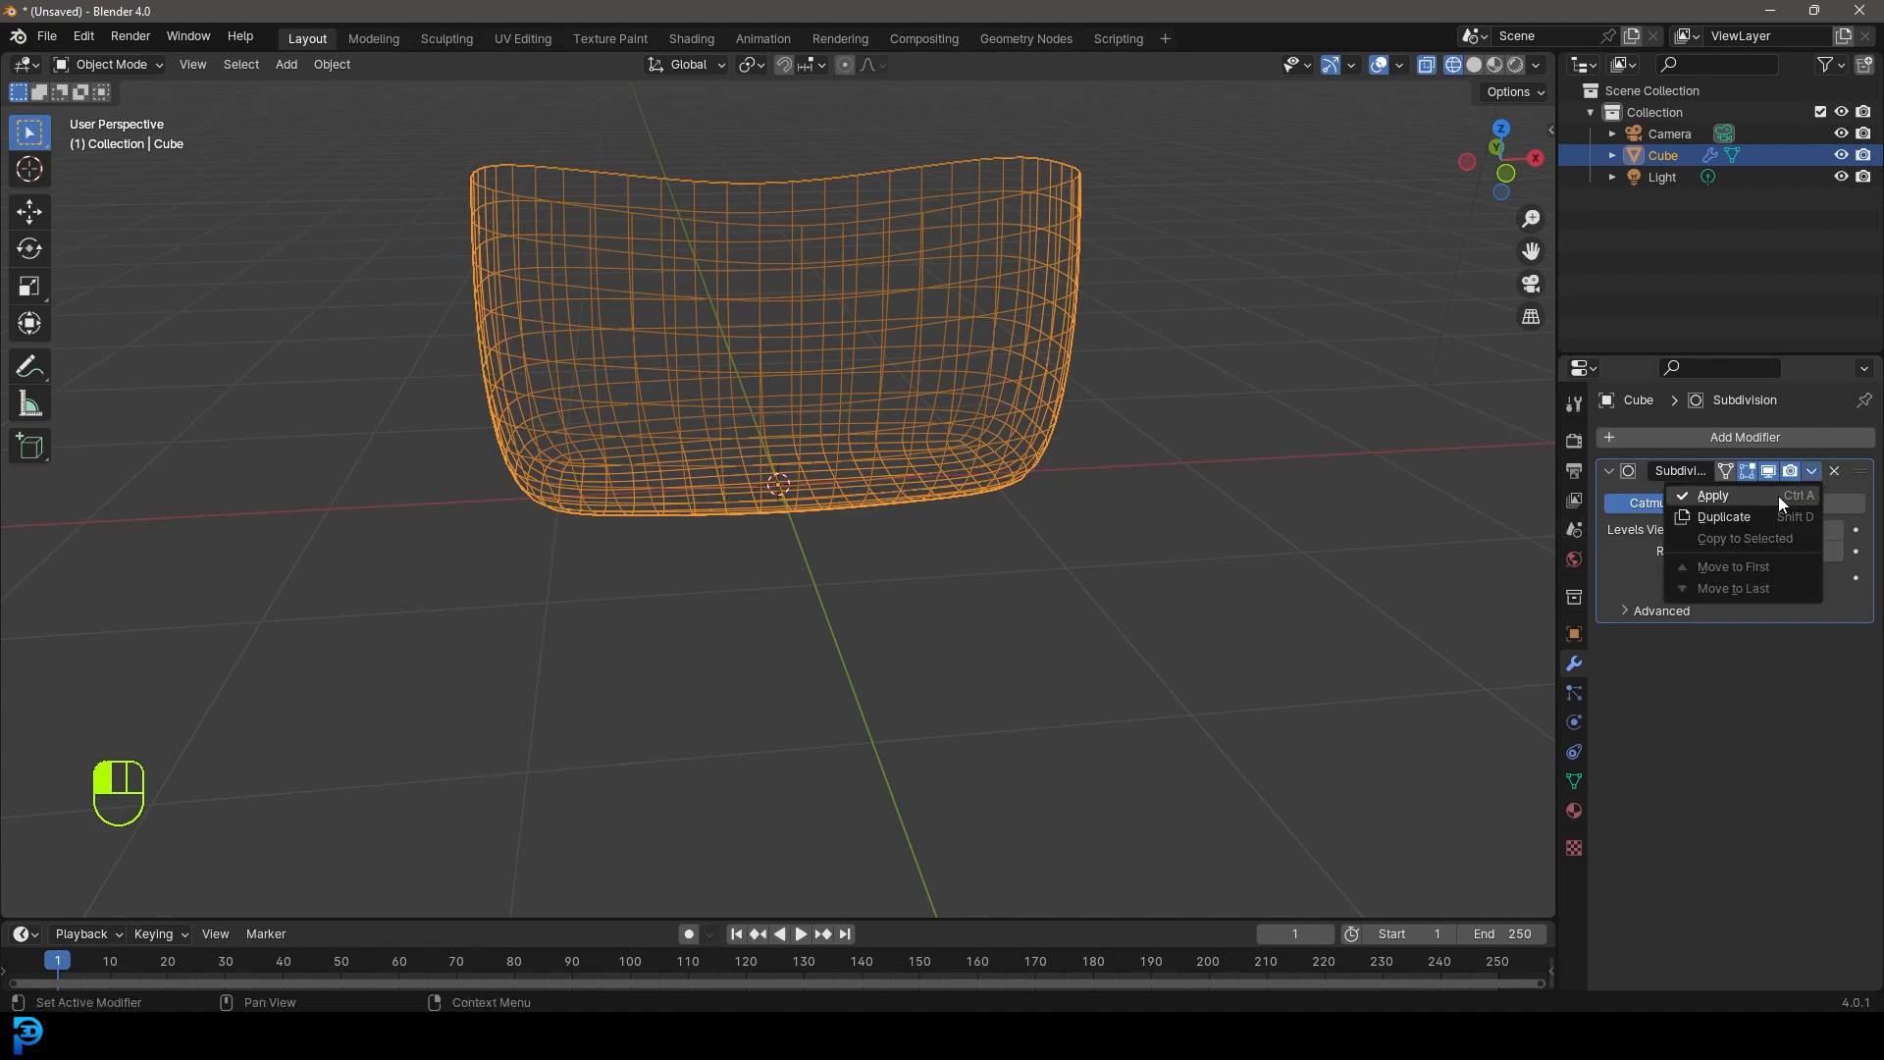
left_click(1779, 496)
key("z")
left_click(1091, 448)
middle_click_drag(1091, 448, 958, 470)
- Triangulate all faces of the subdivided mesh in Edit Mode
key("Tab")
middle_click_drag(635, 392, 897, 438)
scroll(837, 298, "up", 2)
scroll(837, 299, "down", 4)
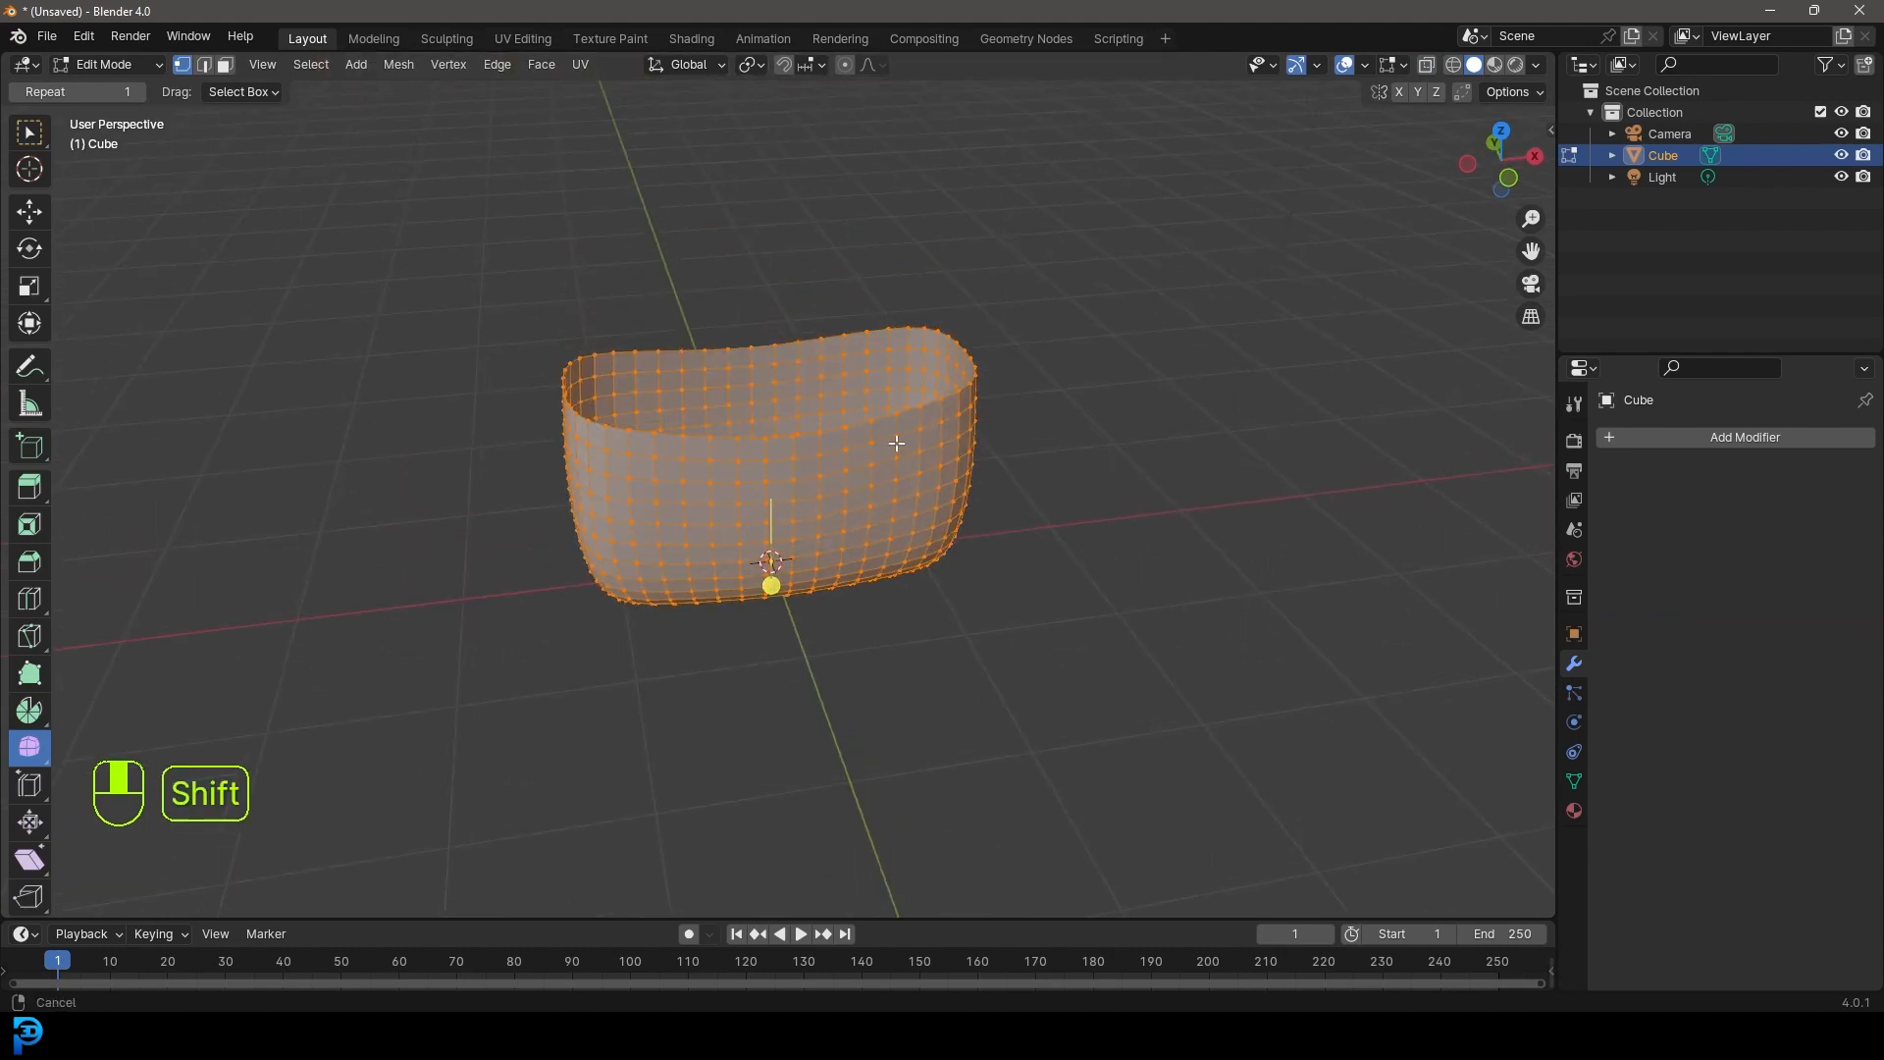
scroll(901, 440, "up", 1)
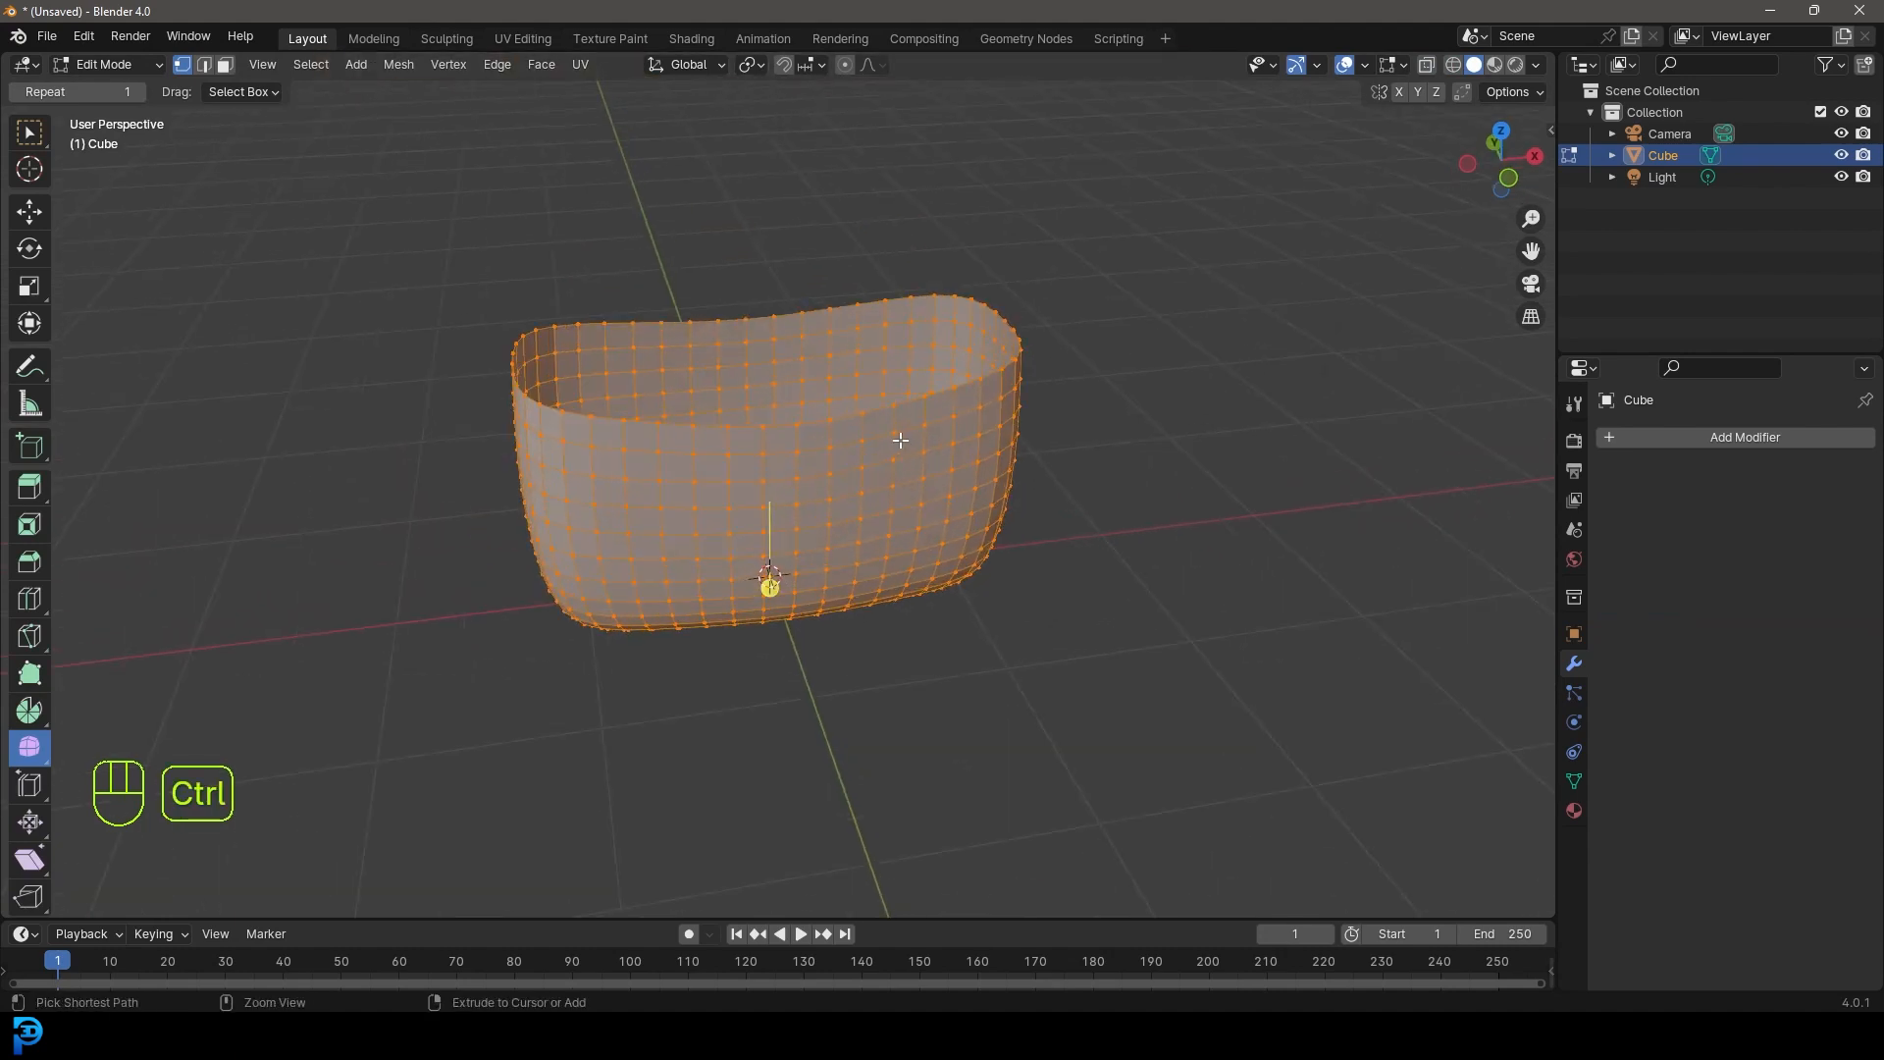
key("ctrl+t")
middle_click_drag(964, 572, 733, 488)
scroll(731, 486, "up", 4)
scroll(785, 270, "down", 5)
middle_click_drag(803, 314, 997, 383)
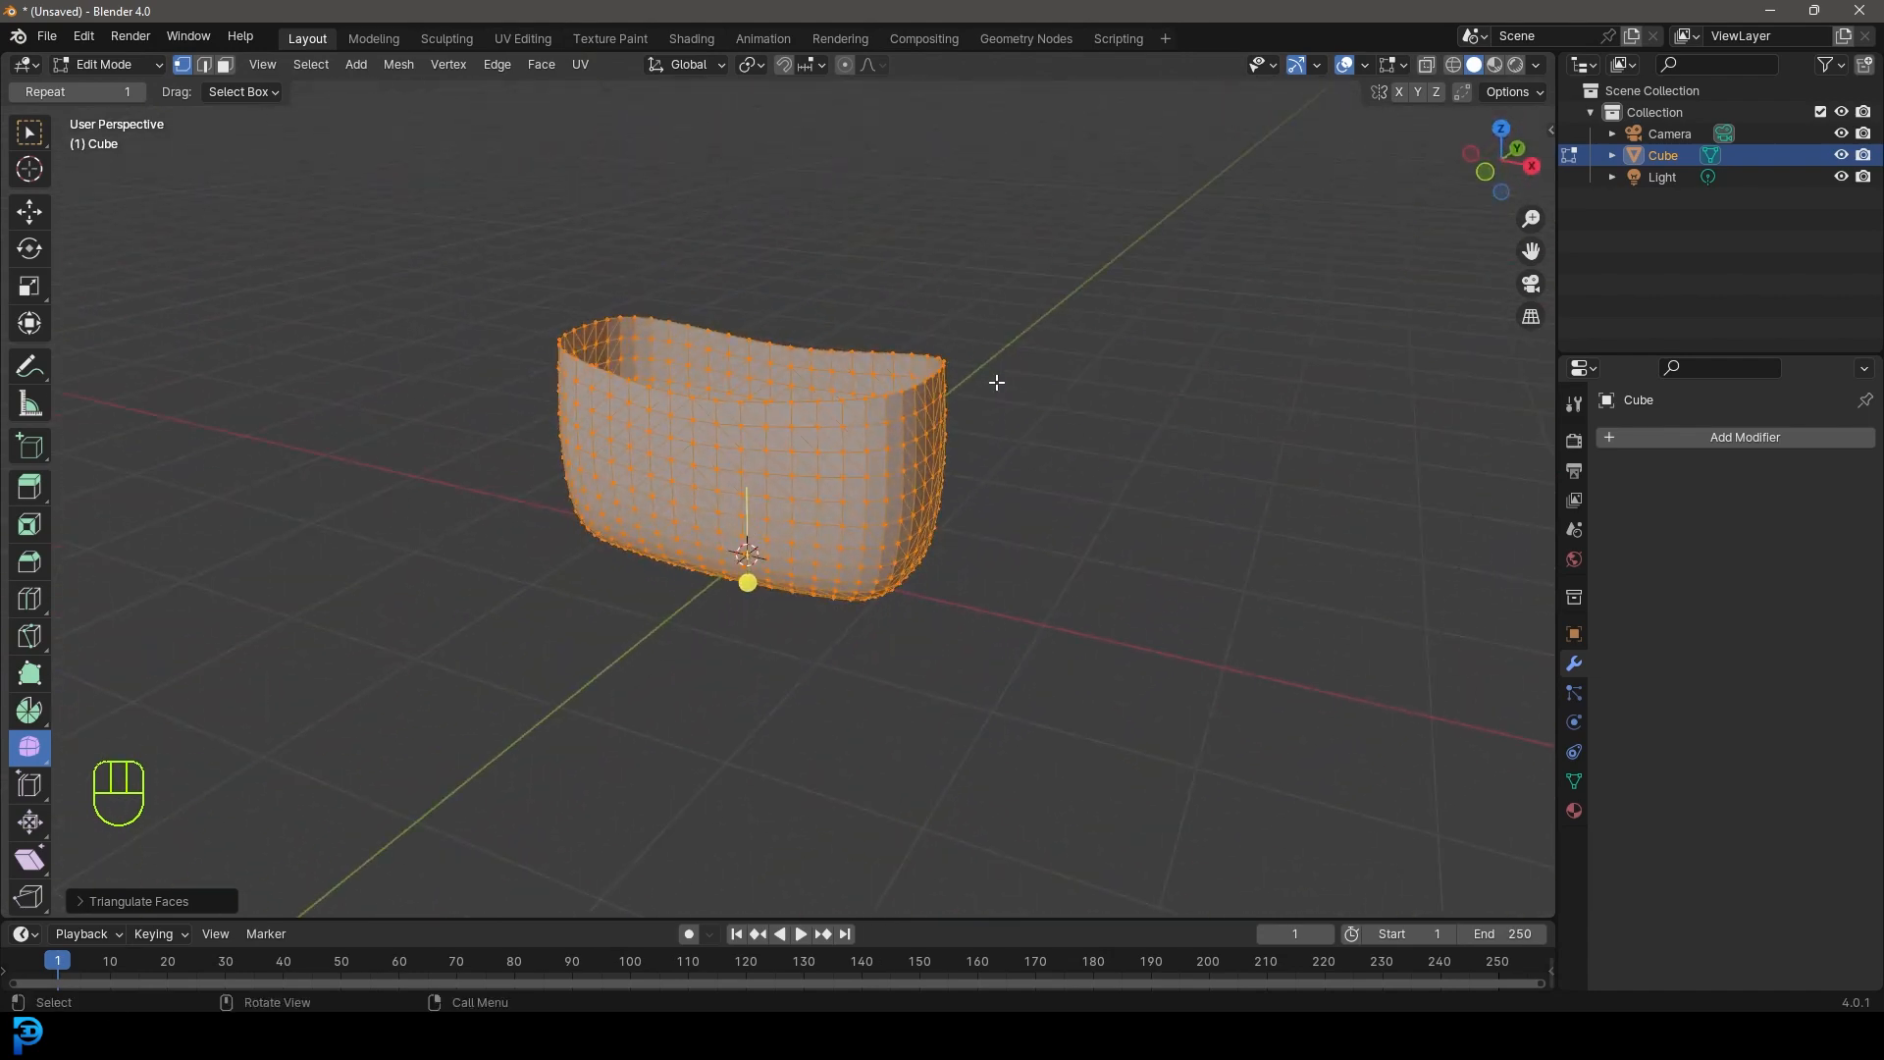
- Switch back to Object Mode and go to the Edit menu for Preferences
left_click(113, 67)
left_click(108, 89)
middle_click_drag(883, 413, 968, 492)
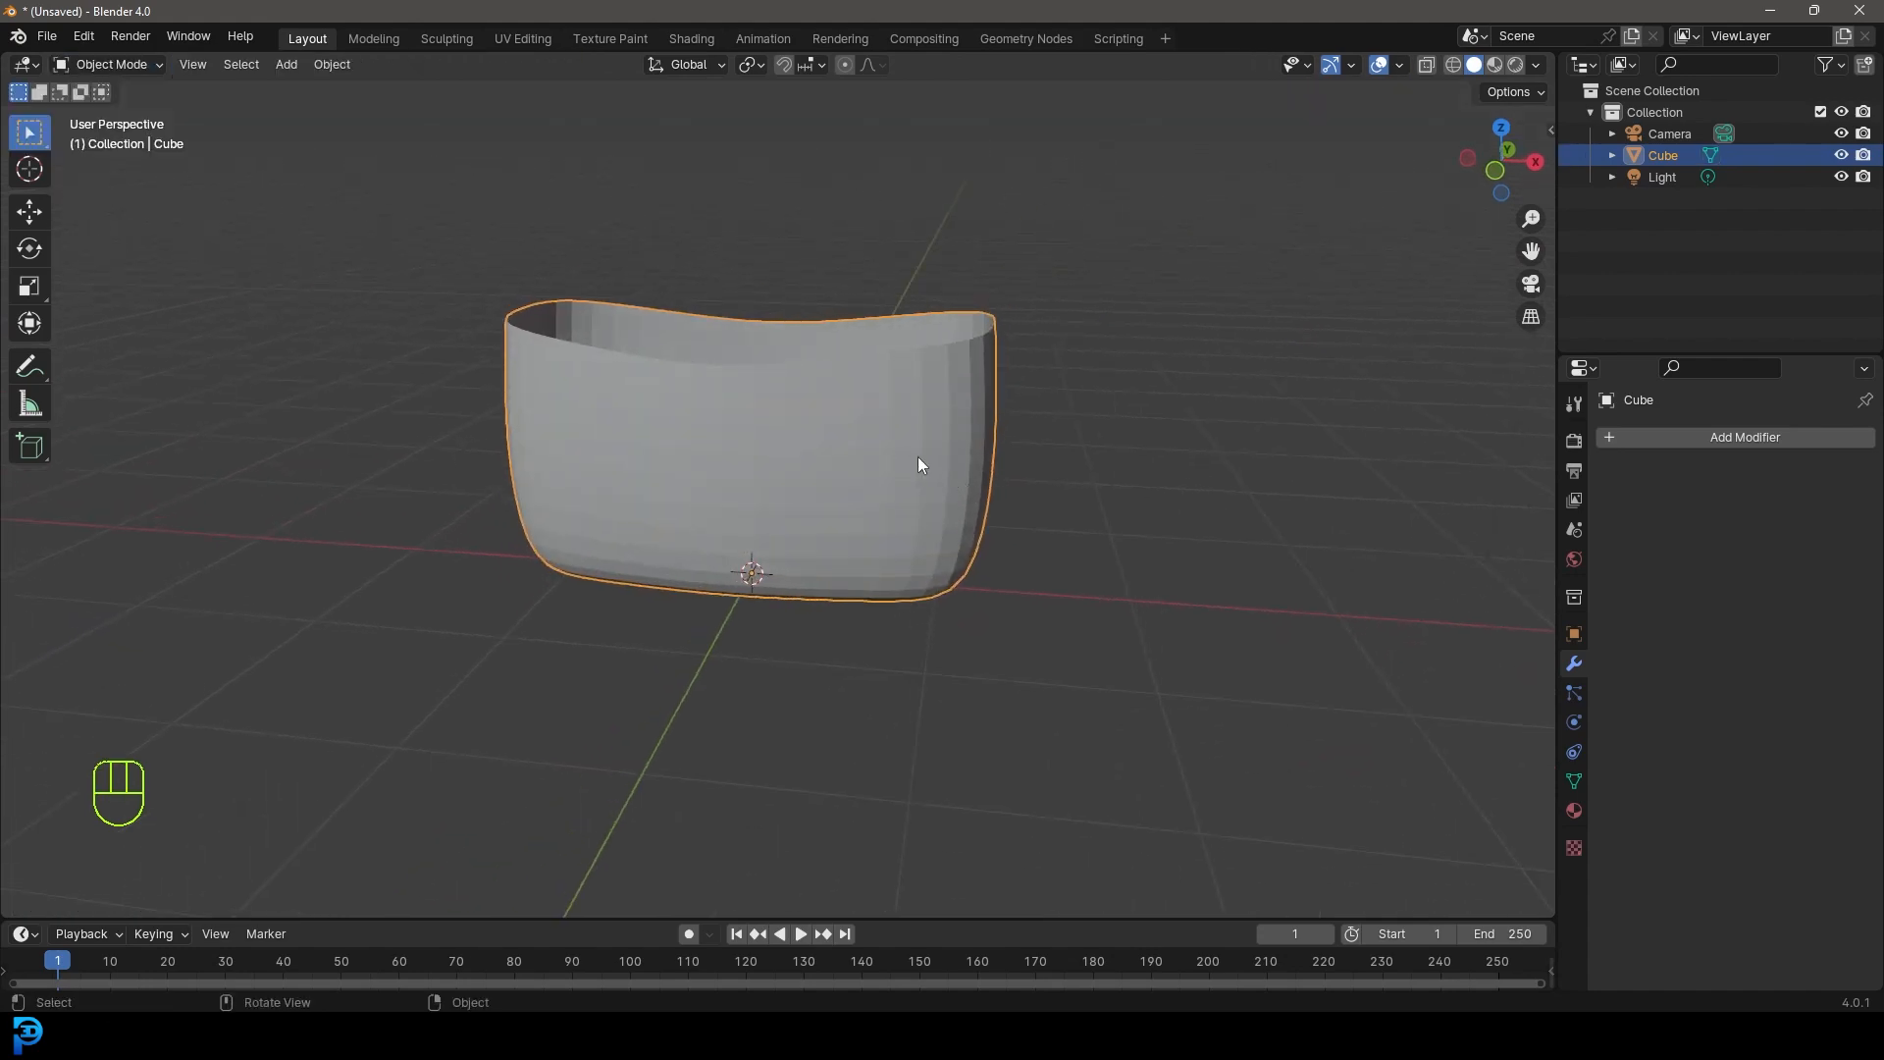
left_click(88, 36)
- Enable the Curve and Mesh Extra Objects add-ons found by searching 'extra' in Preferences
left_click(86, 37)
left_click(155, 310)
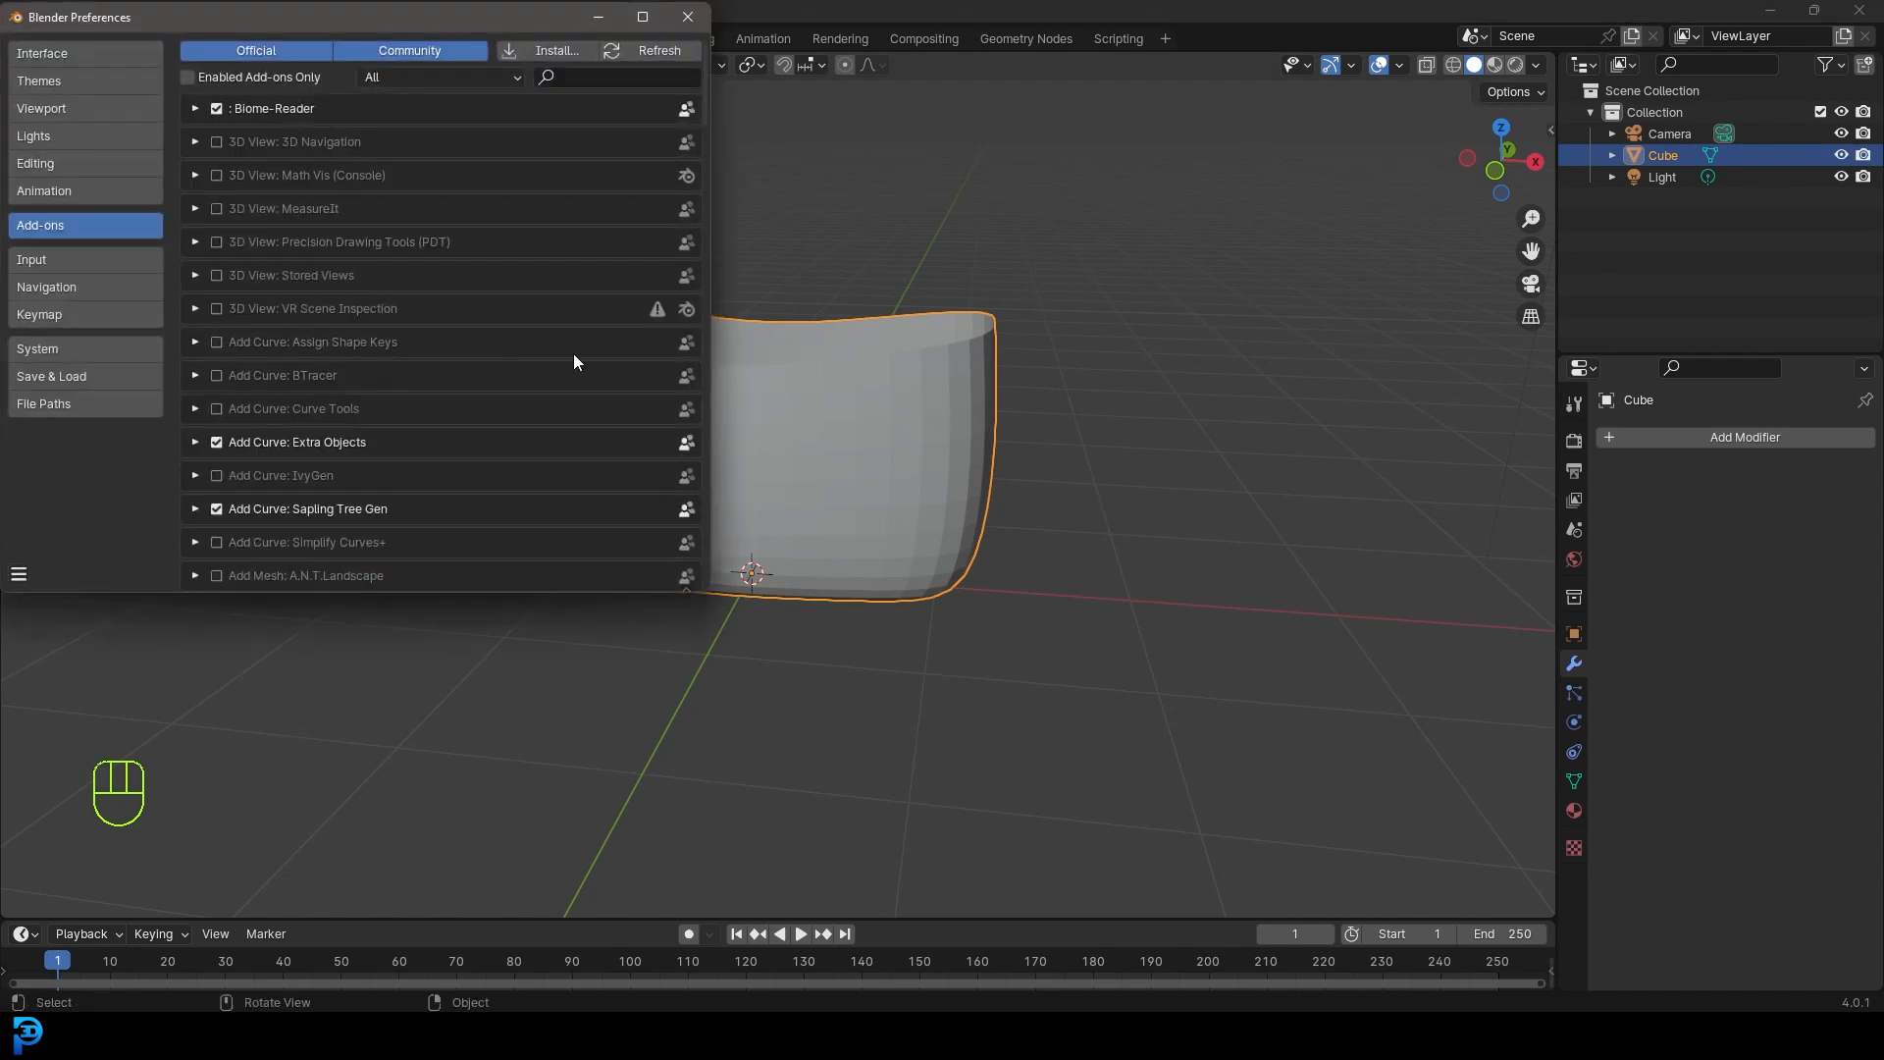
left_click(598, 75)
type("extra")
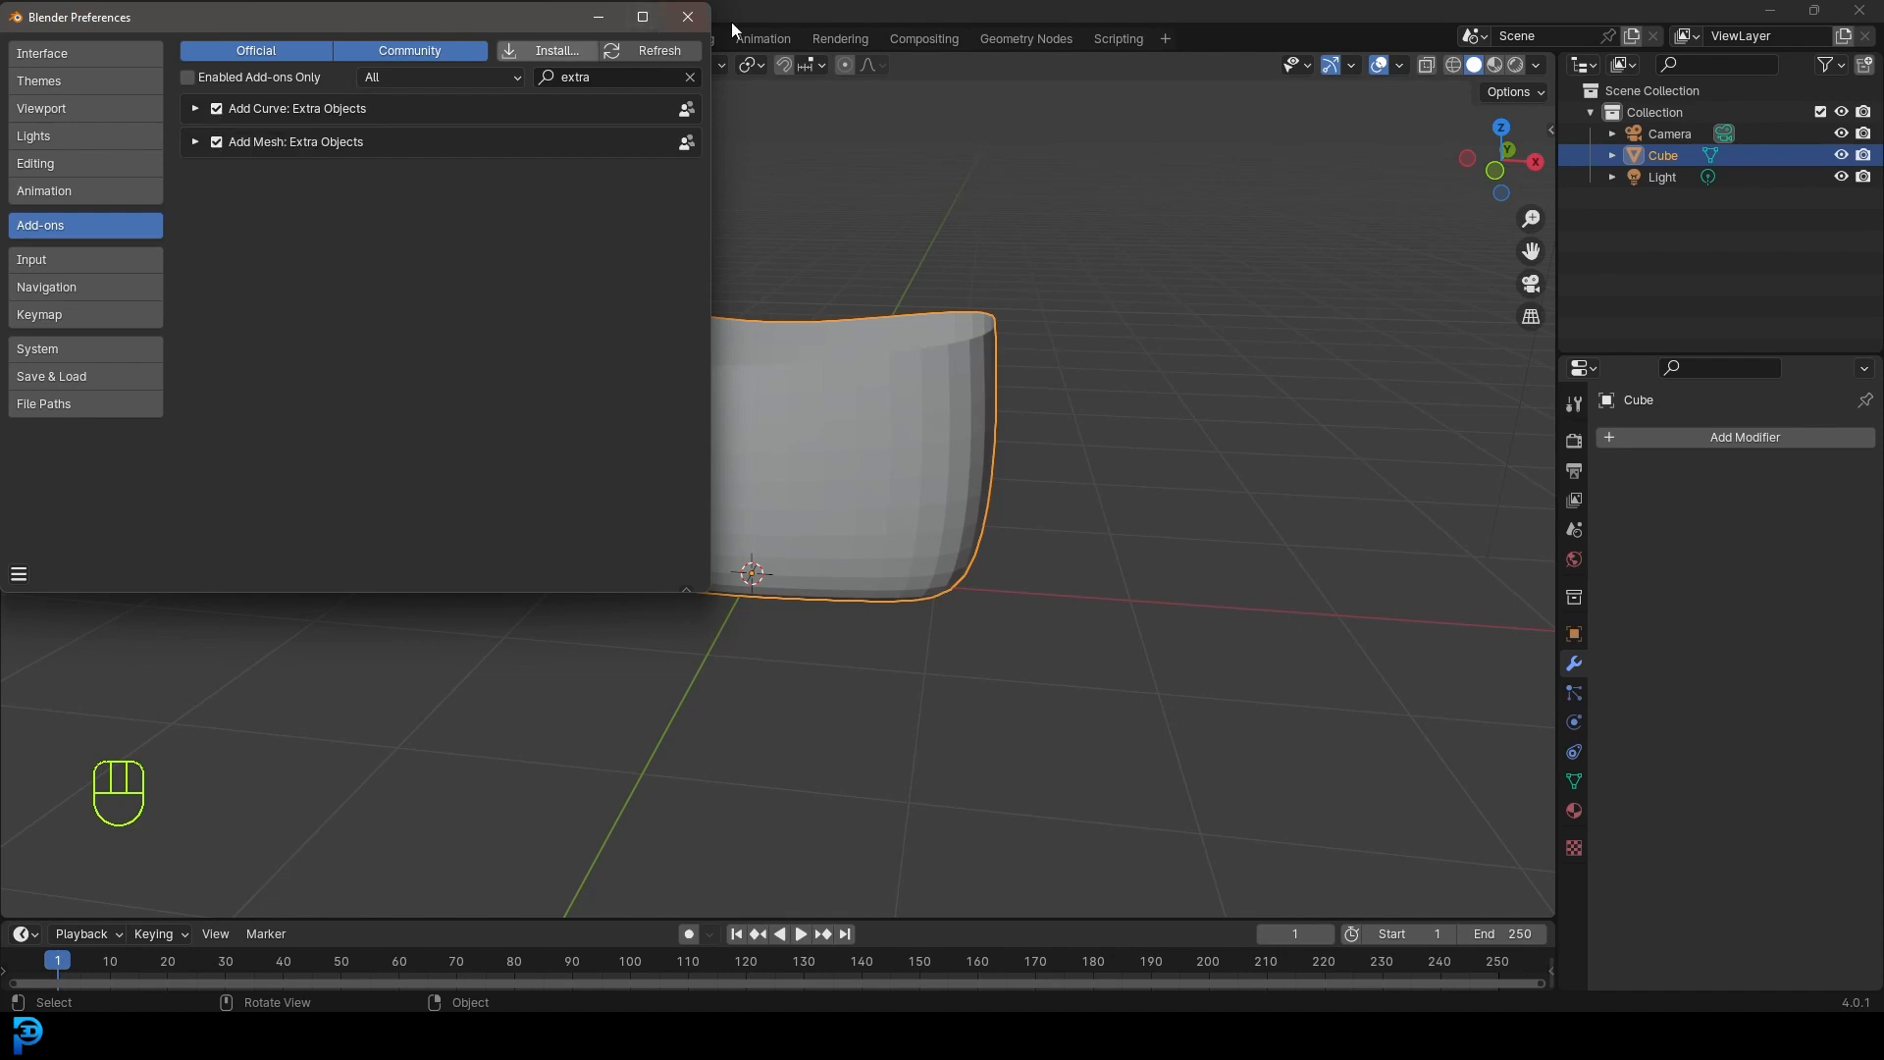
left_click(691, 19)
- Orbit to view the tub mesh from the side and bring up the Add menu
middle_click_drag(762, 388, 799, 399)
scroll(797, 398, "up", 2)
scroll(740, 404, "down", 5)
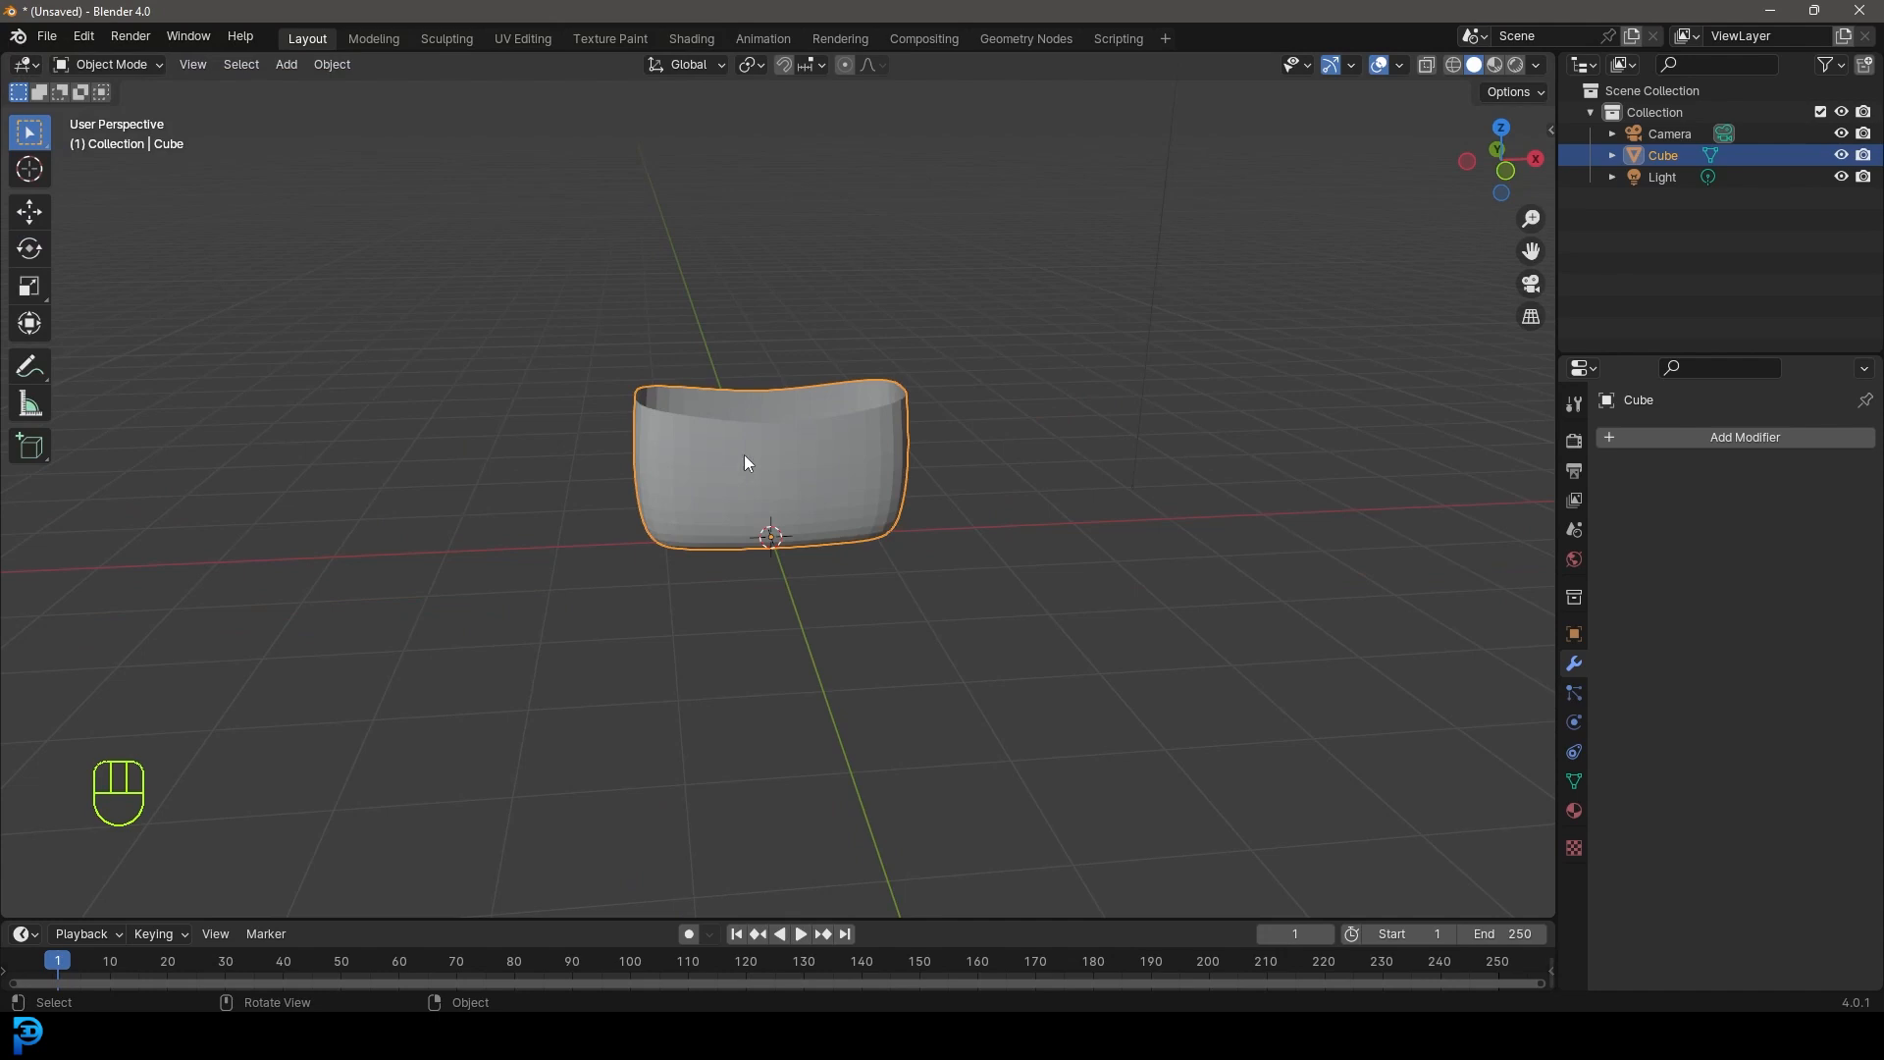
middle_click_drag(746, 463, 789, 468)
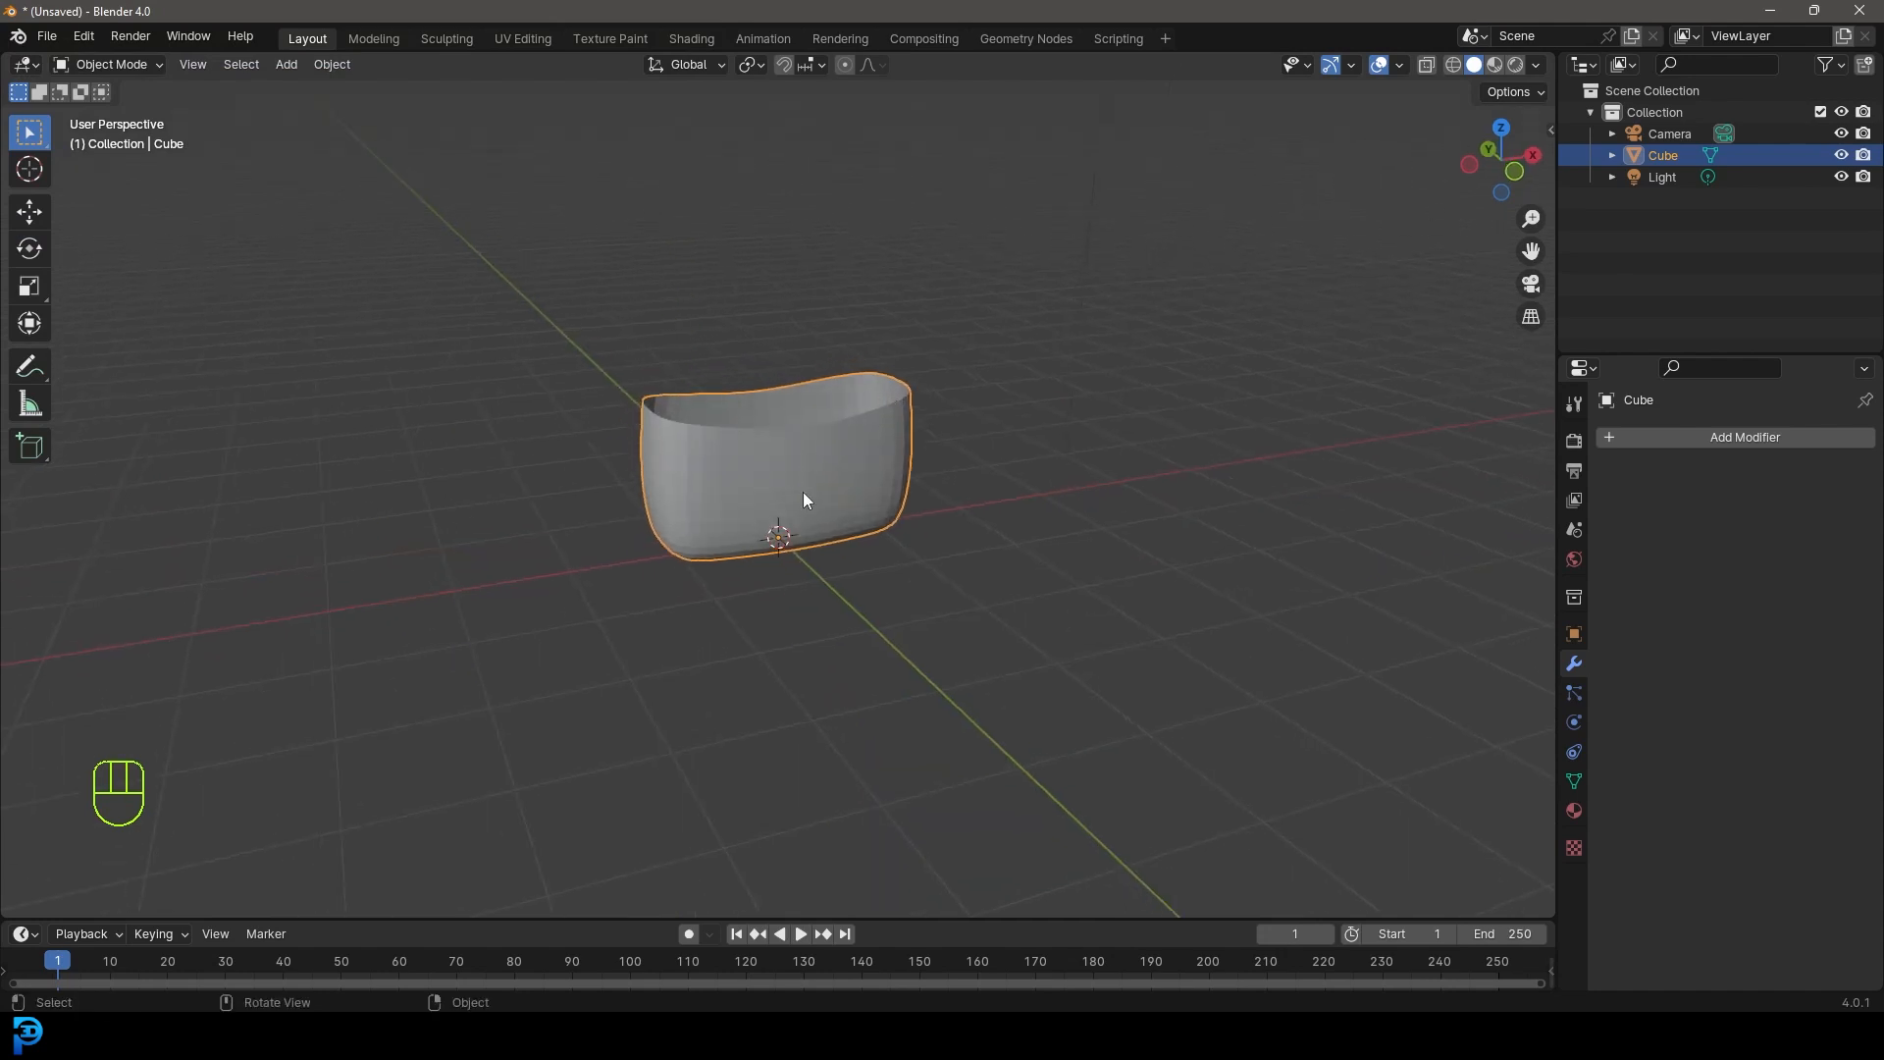
key("shift+a")
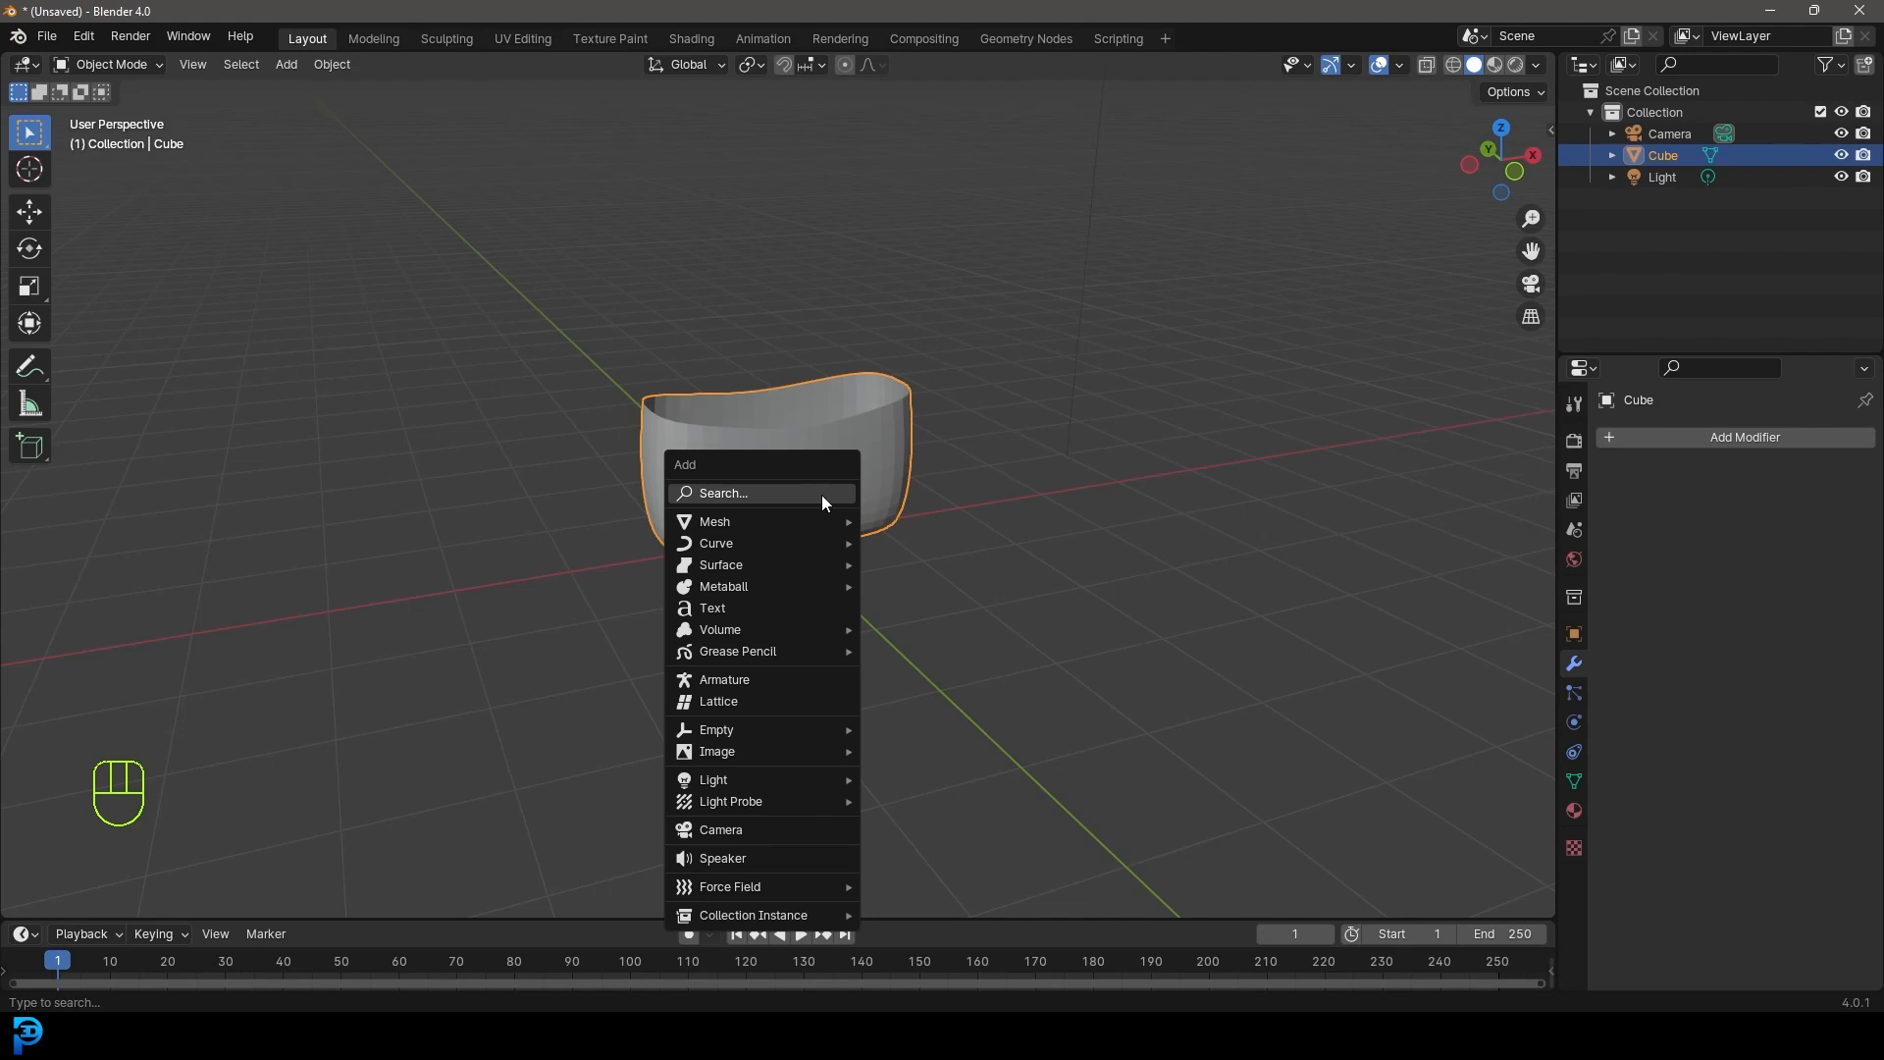
- Add a Curve > Knots > Celtic Links object around the tub and frame it in view
mouse_move(767, 530)
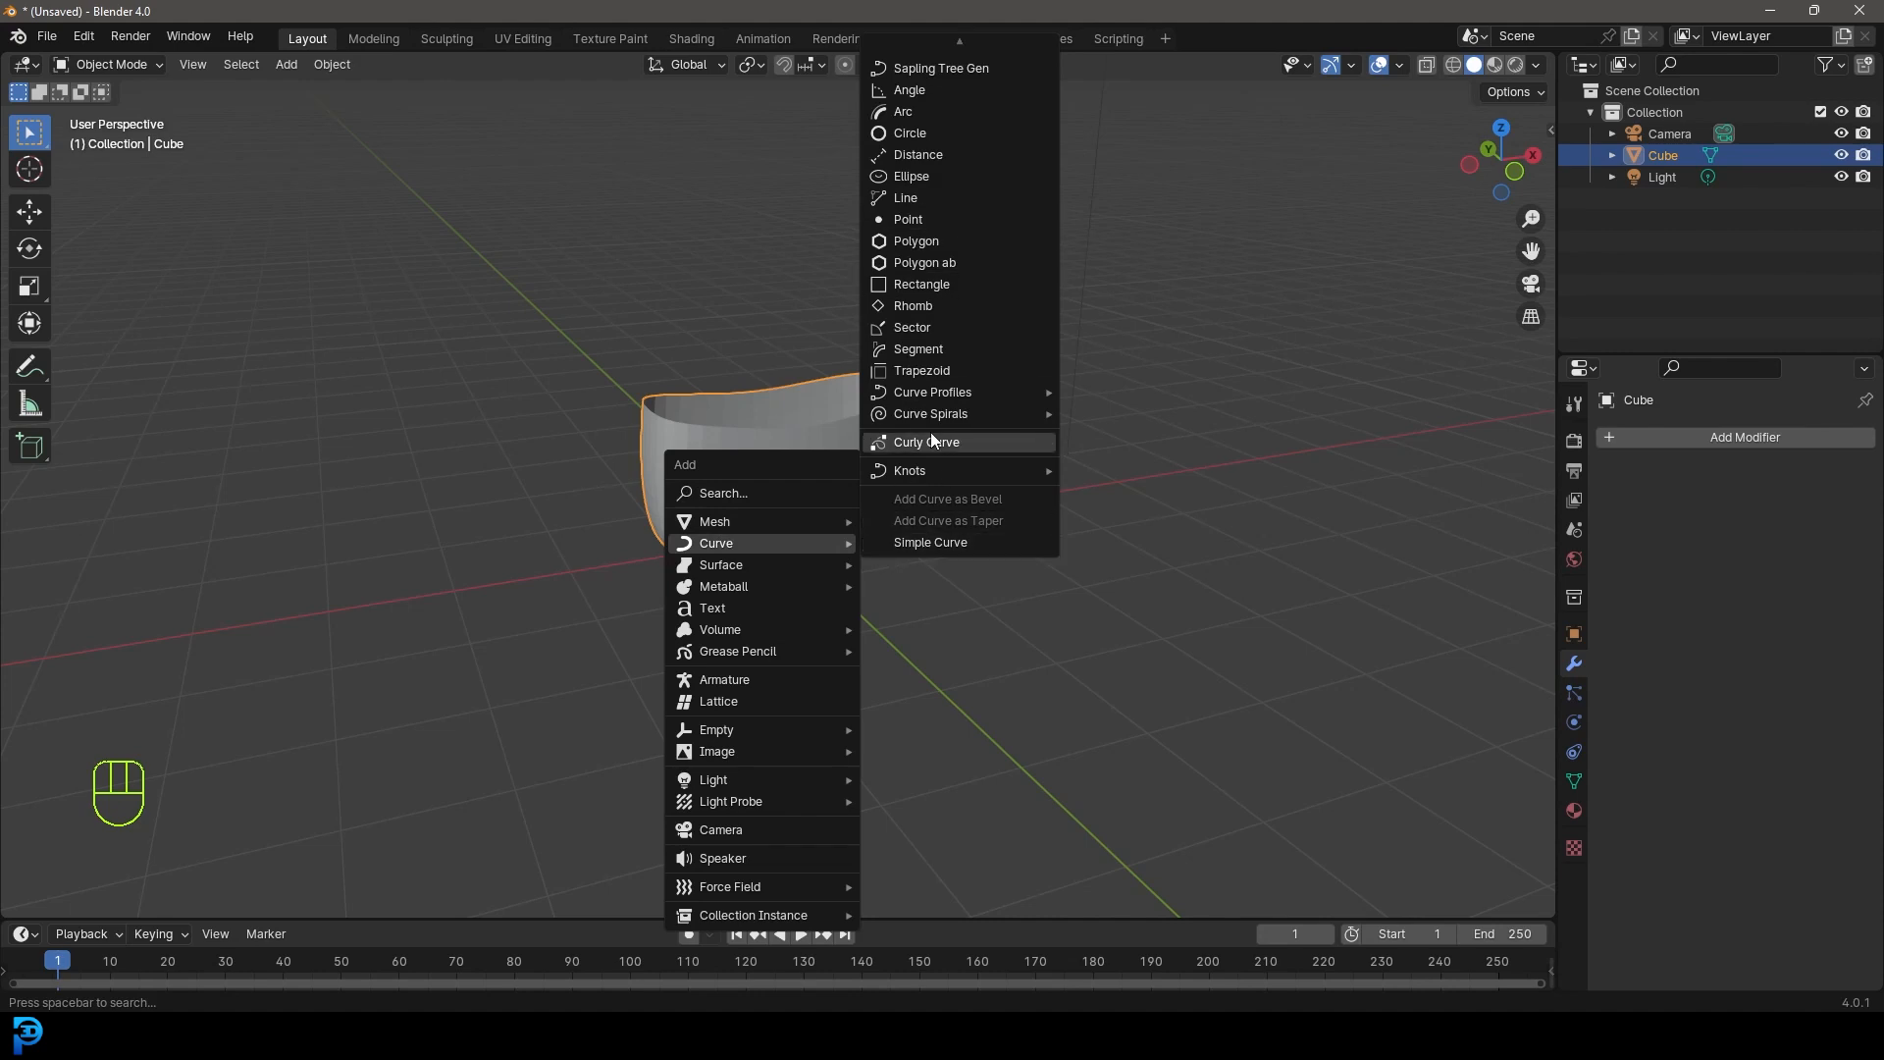
mouse_move(933, 475)
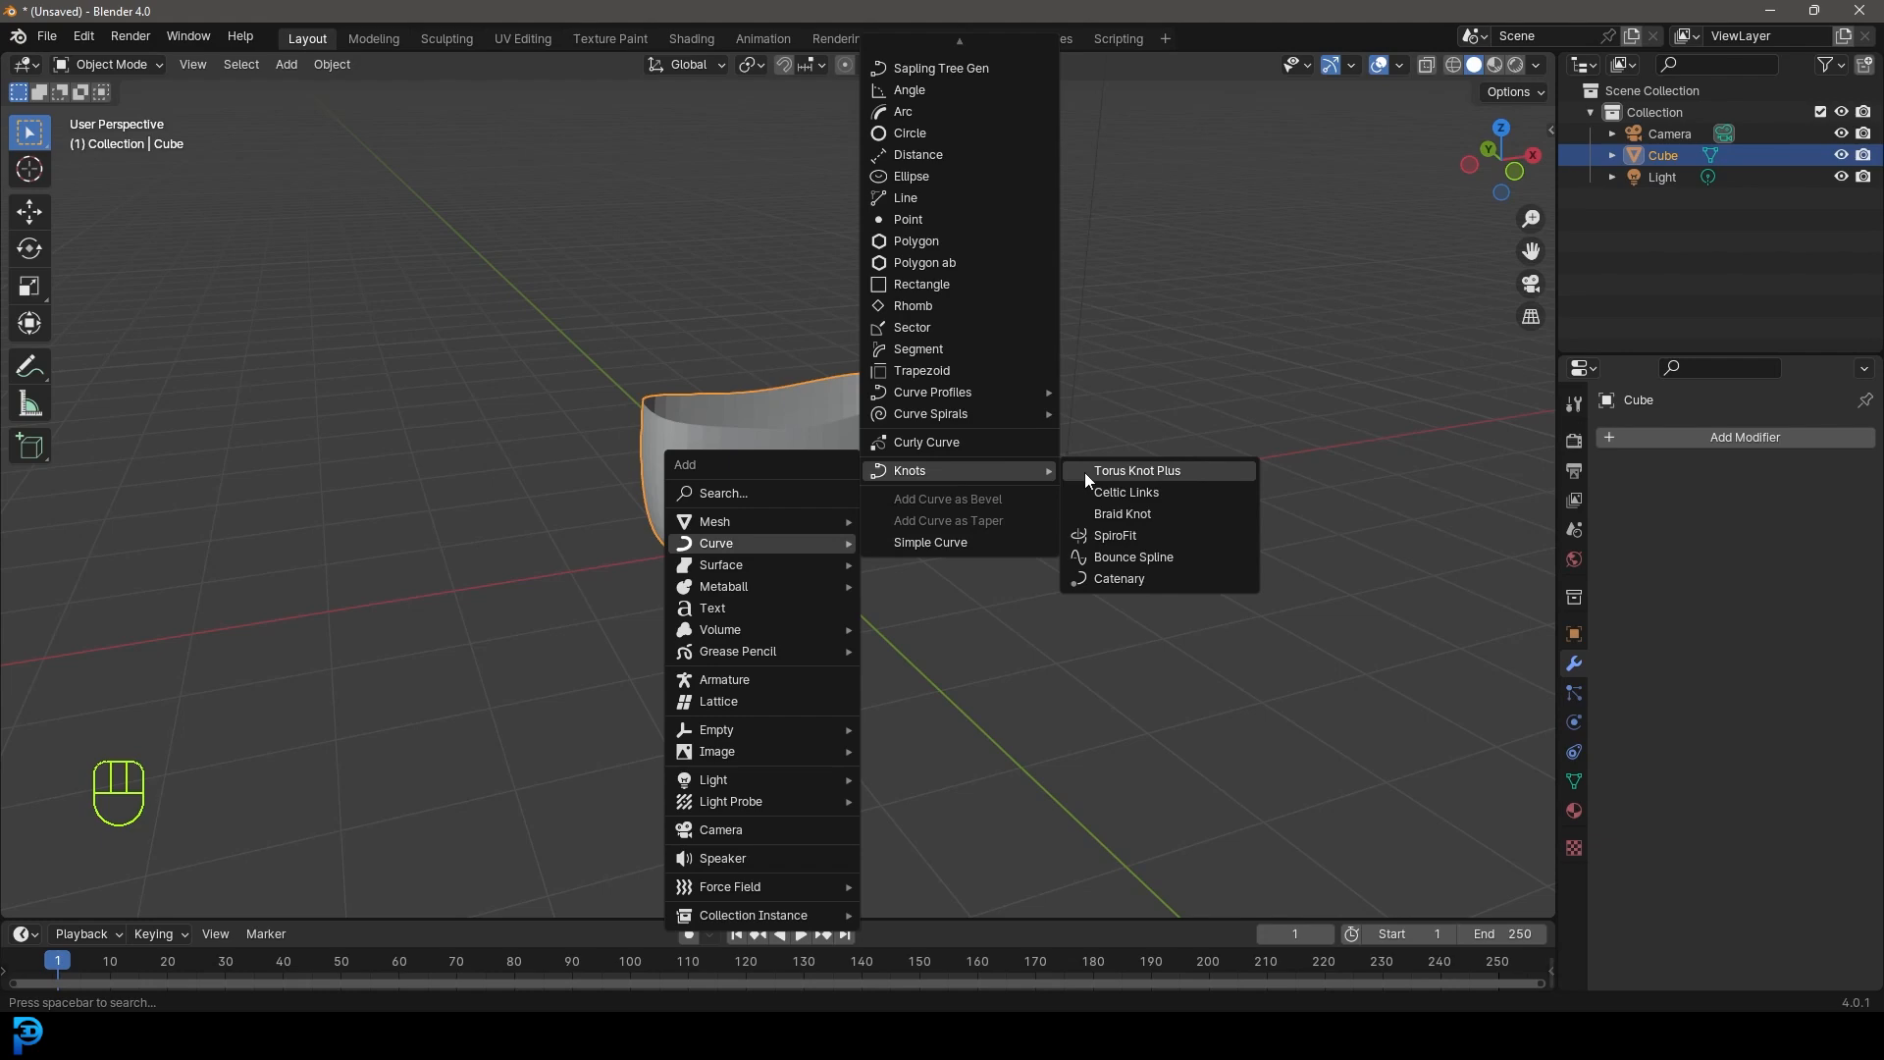
left_click(1146, 494)
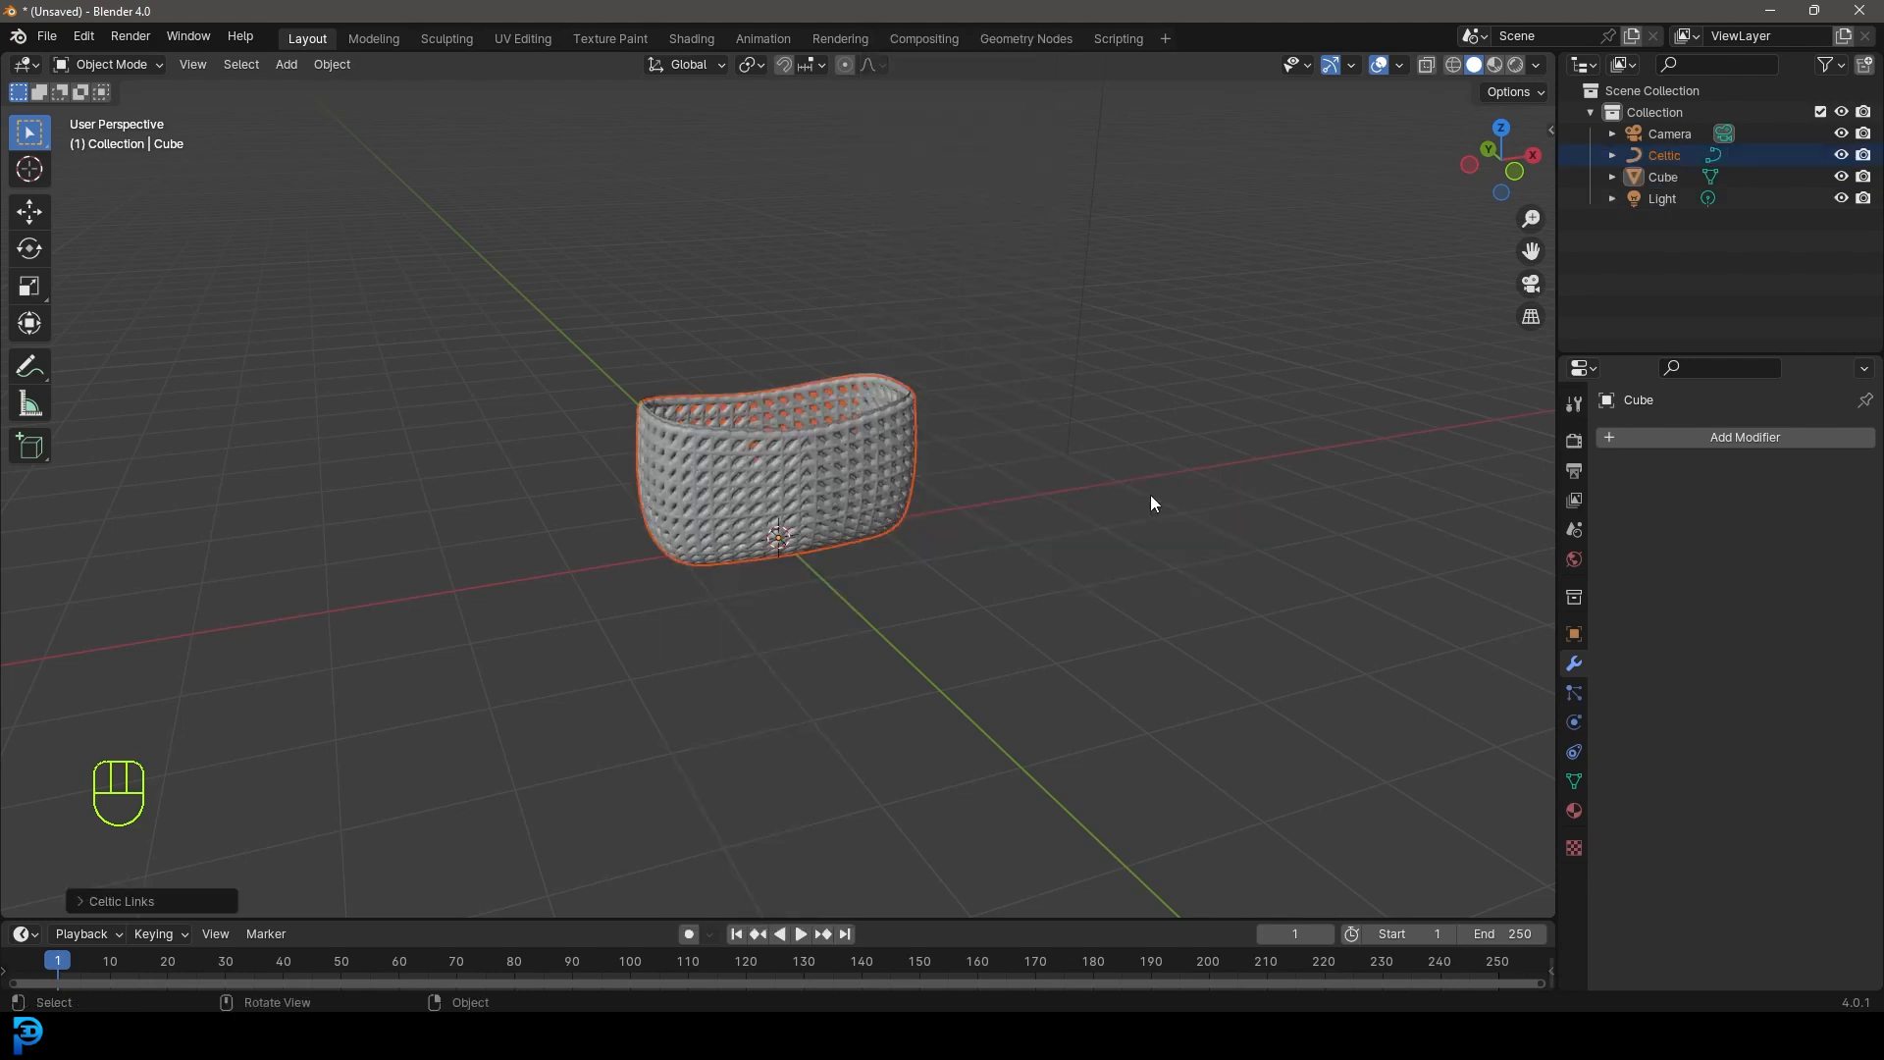
key("KP_Decimal")
middle_click_drag(918, 475, 672, 358)
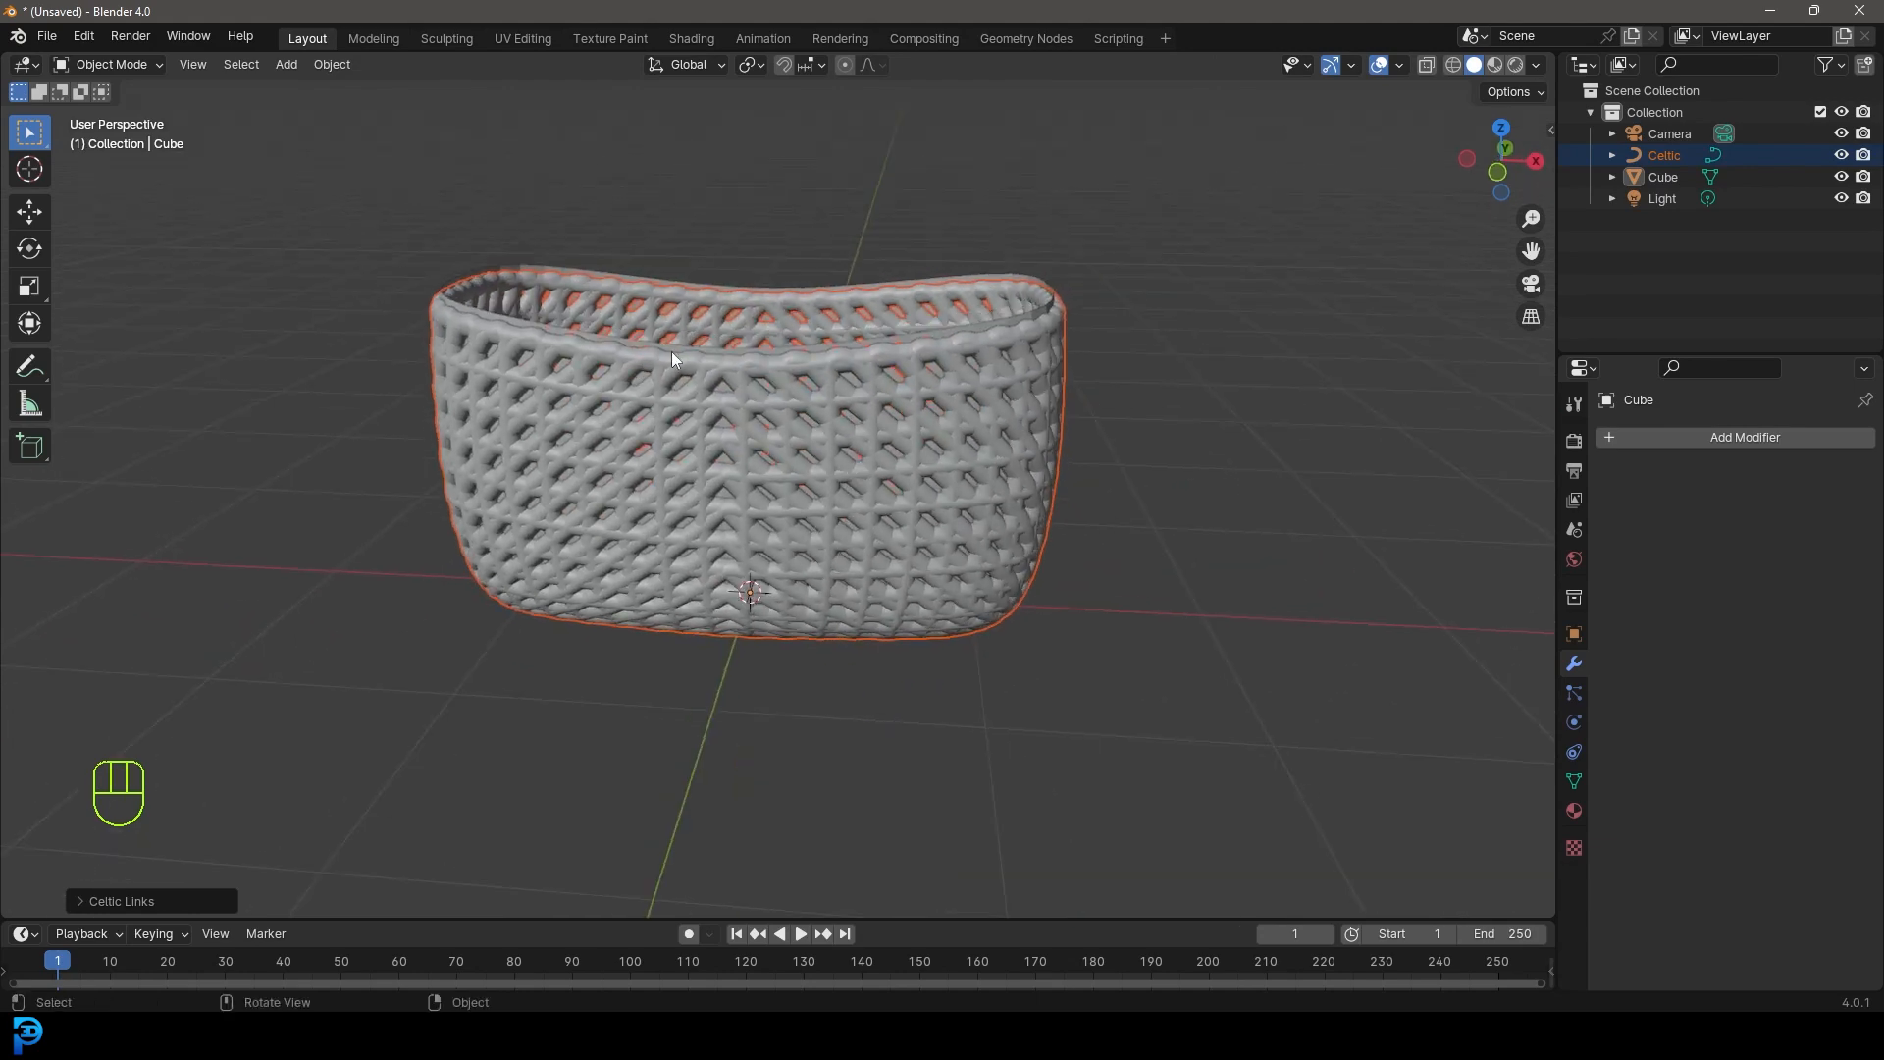
left_click(80, 901)
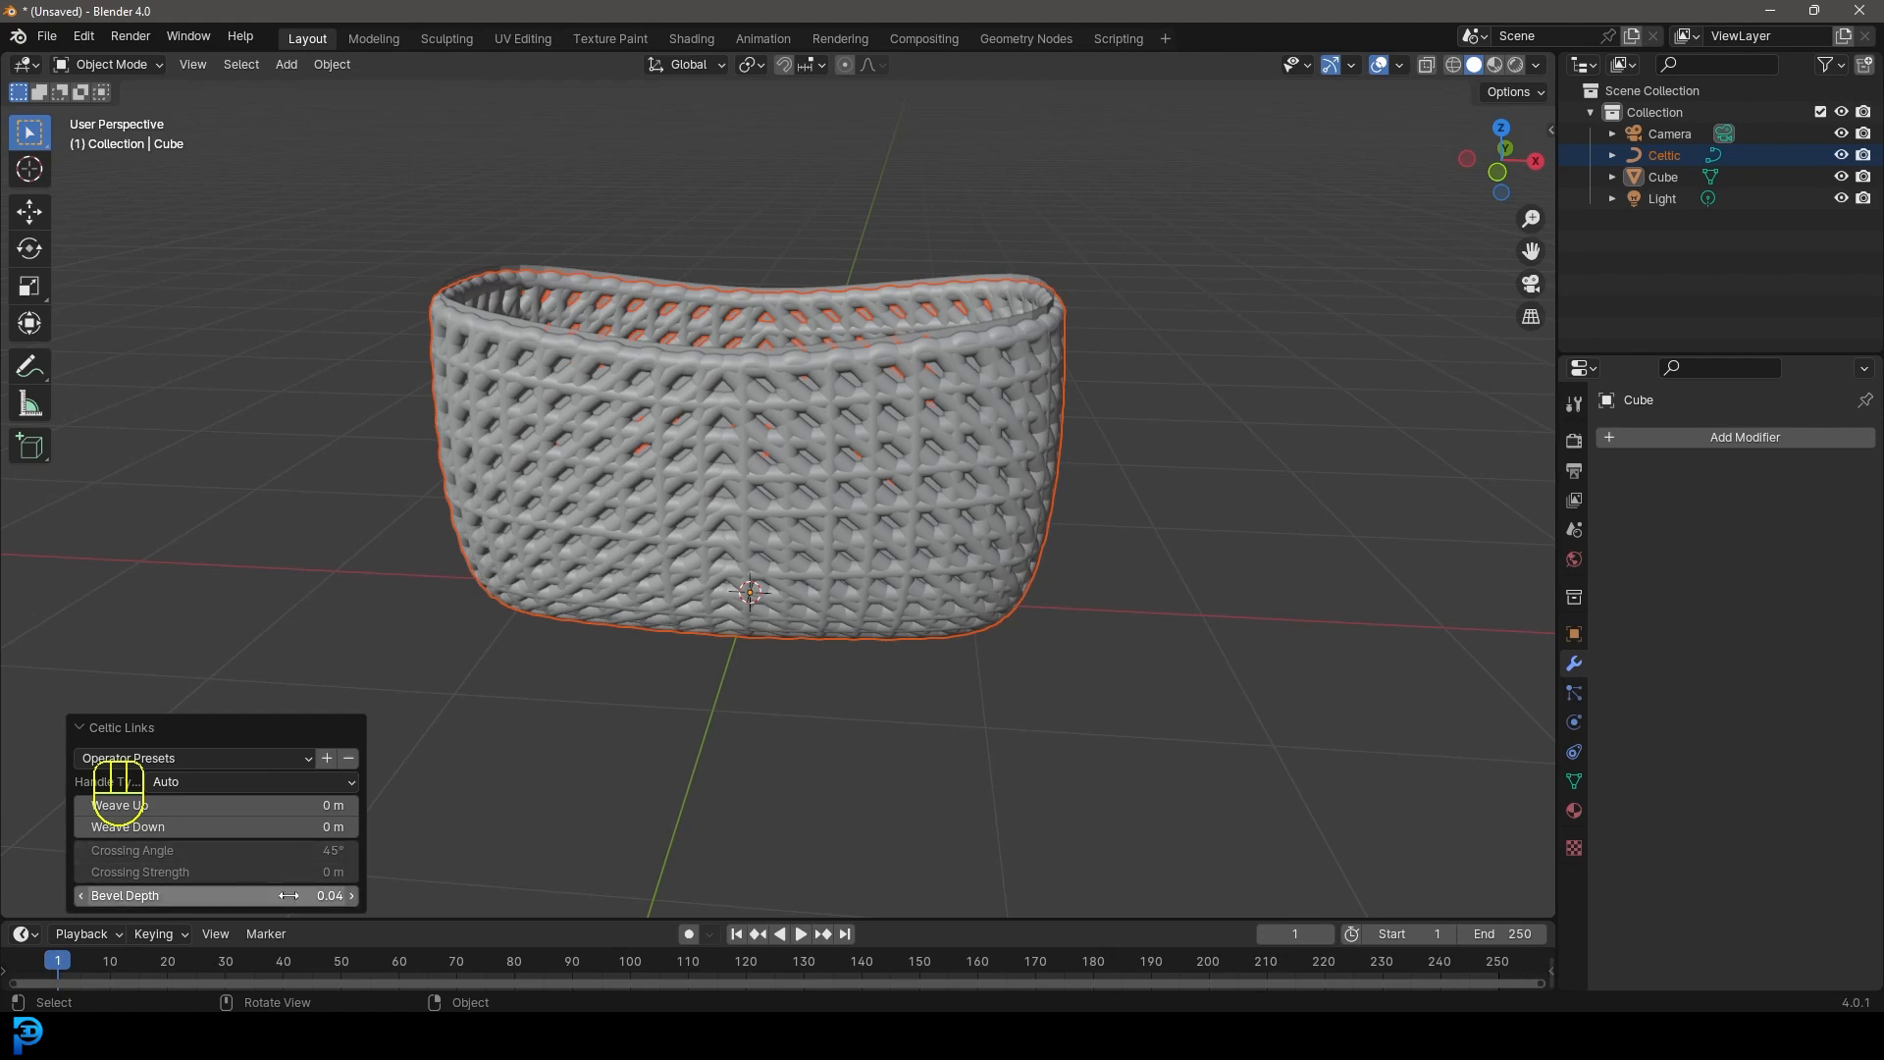
- Set the Celtic Links Bevel Depth to 0.02
double_click(255, 895)
key("BackSpace")
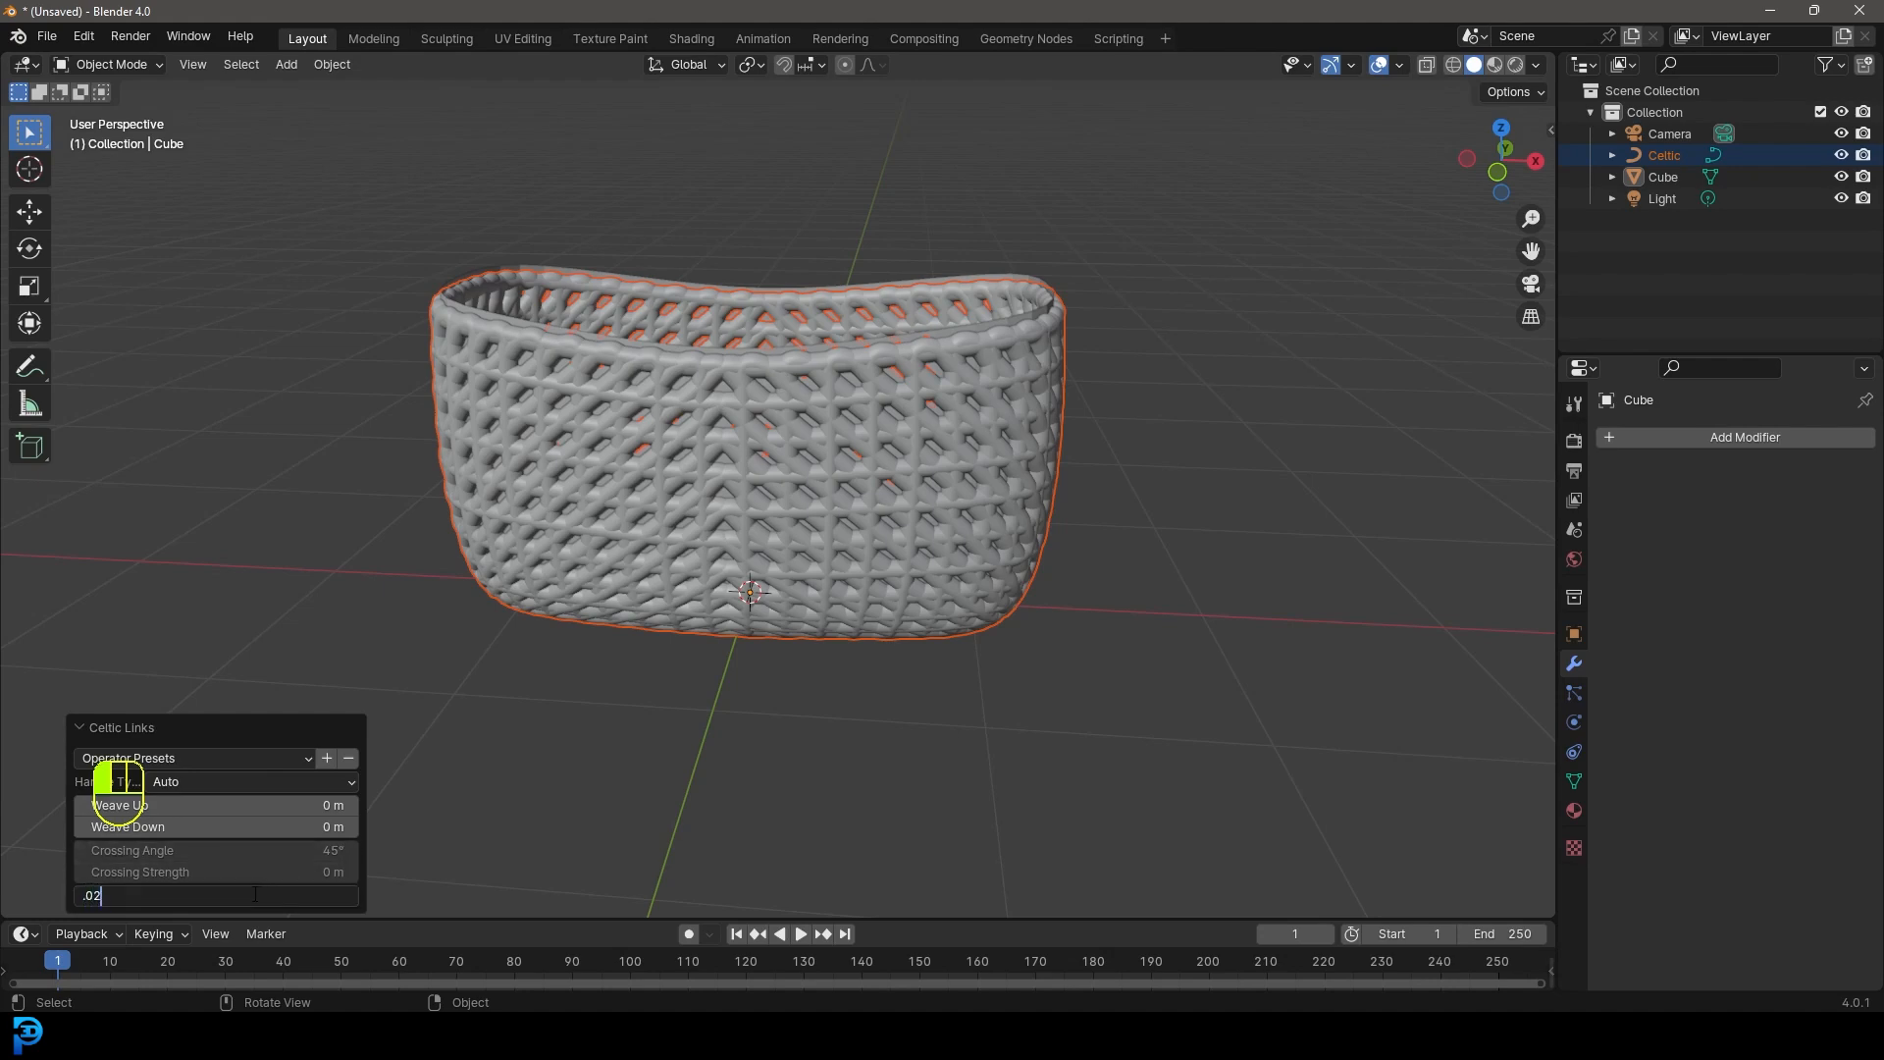
type(".02")
key("Return")
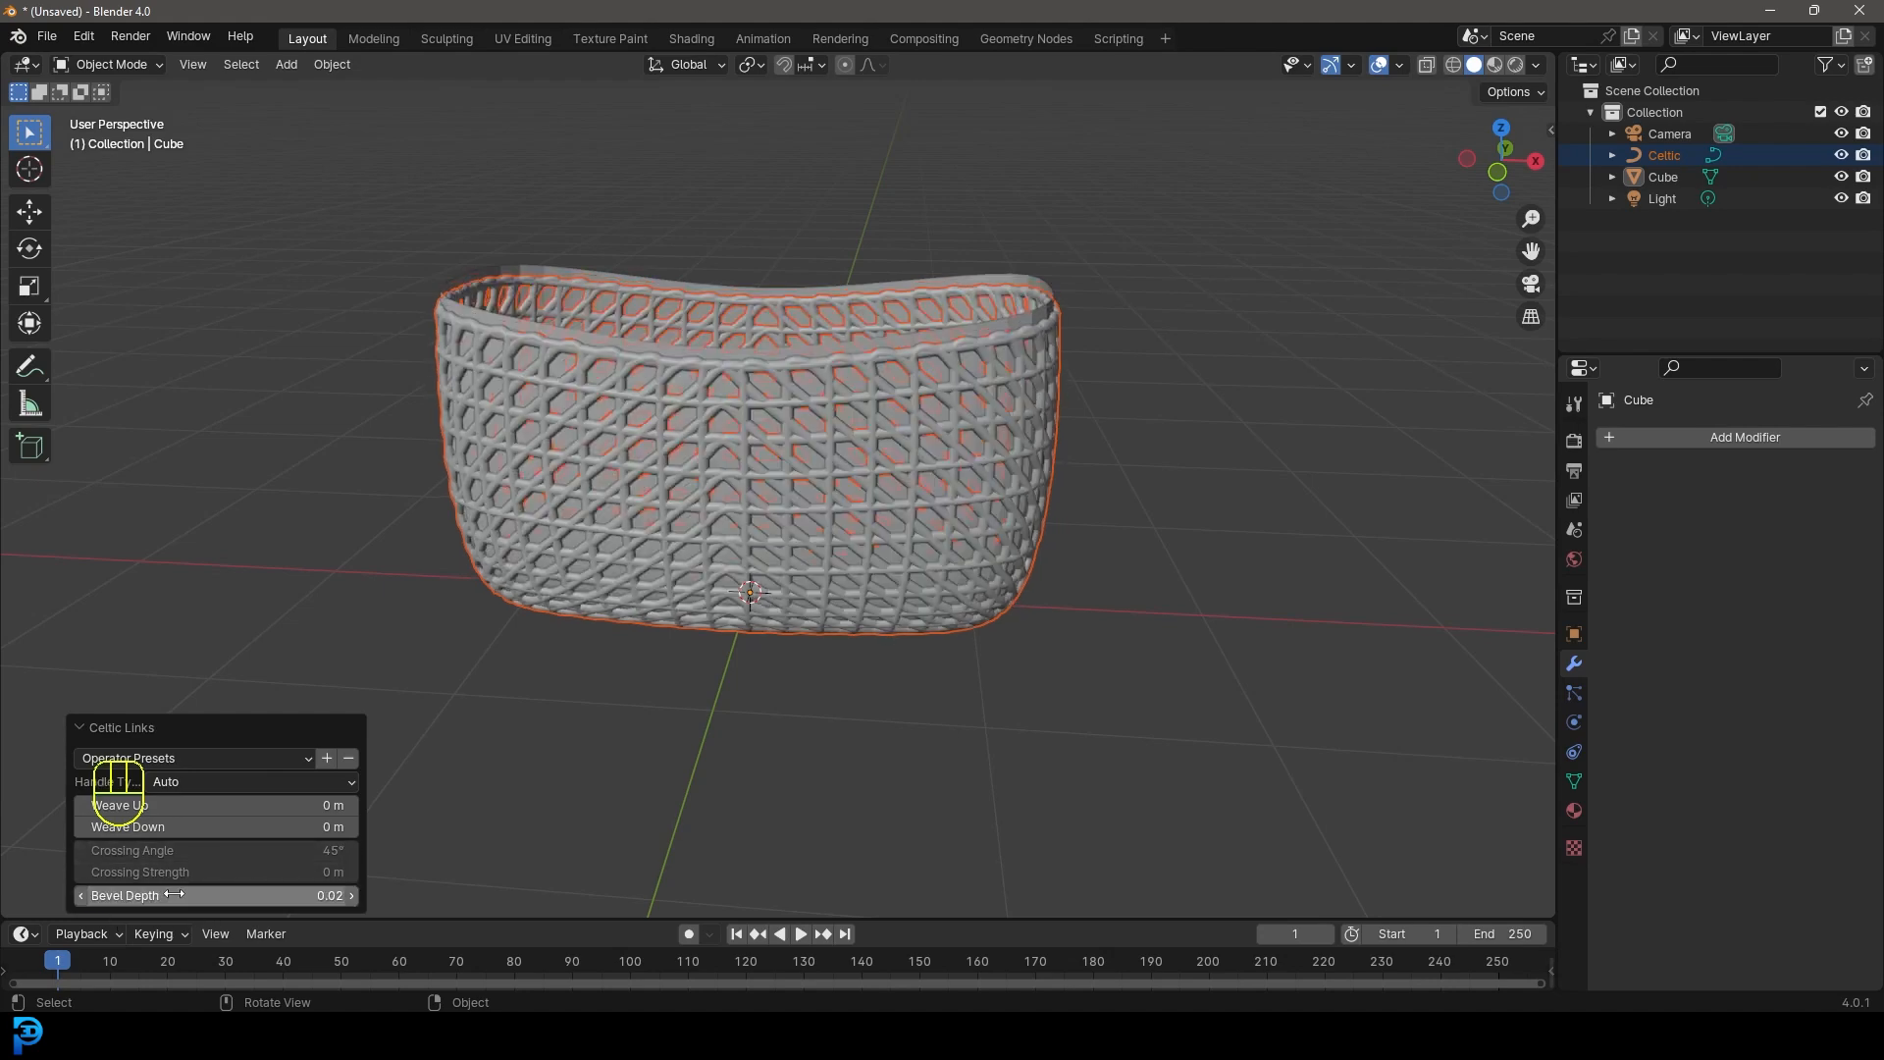
scroll(727, 312, "up", 3)
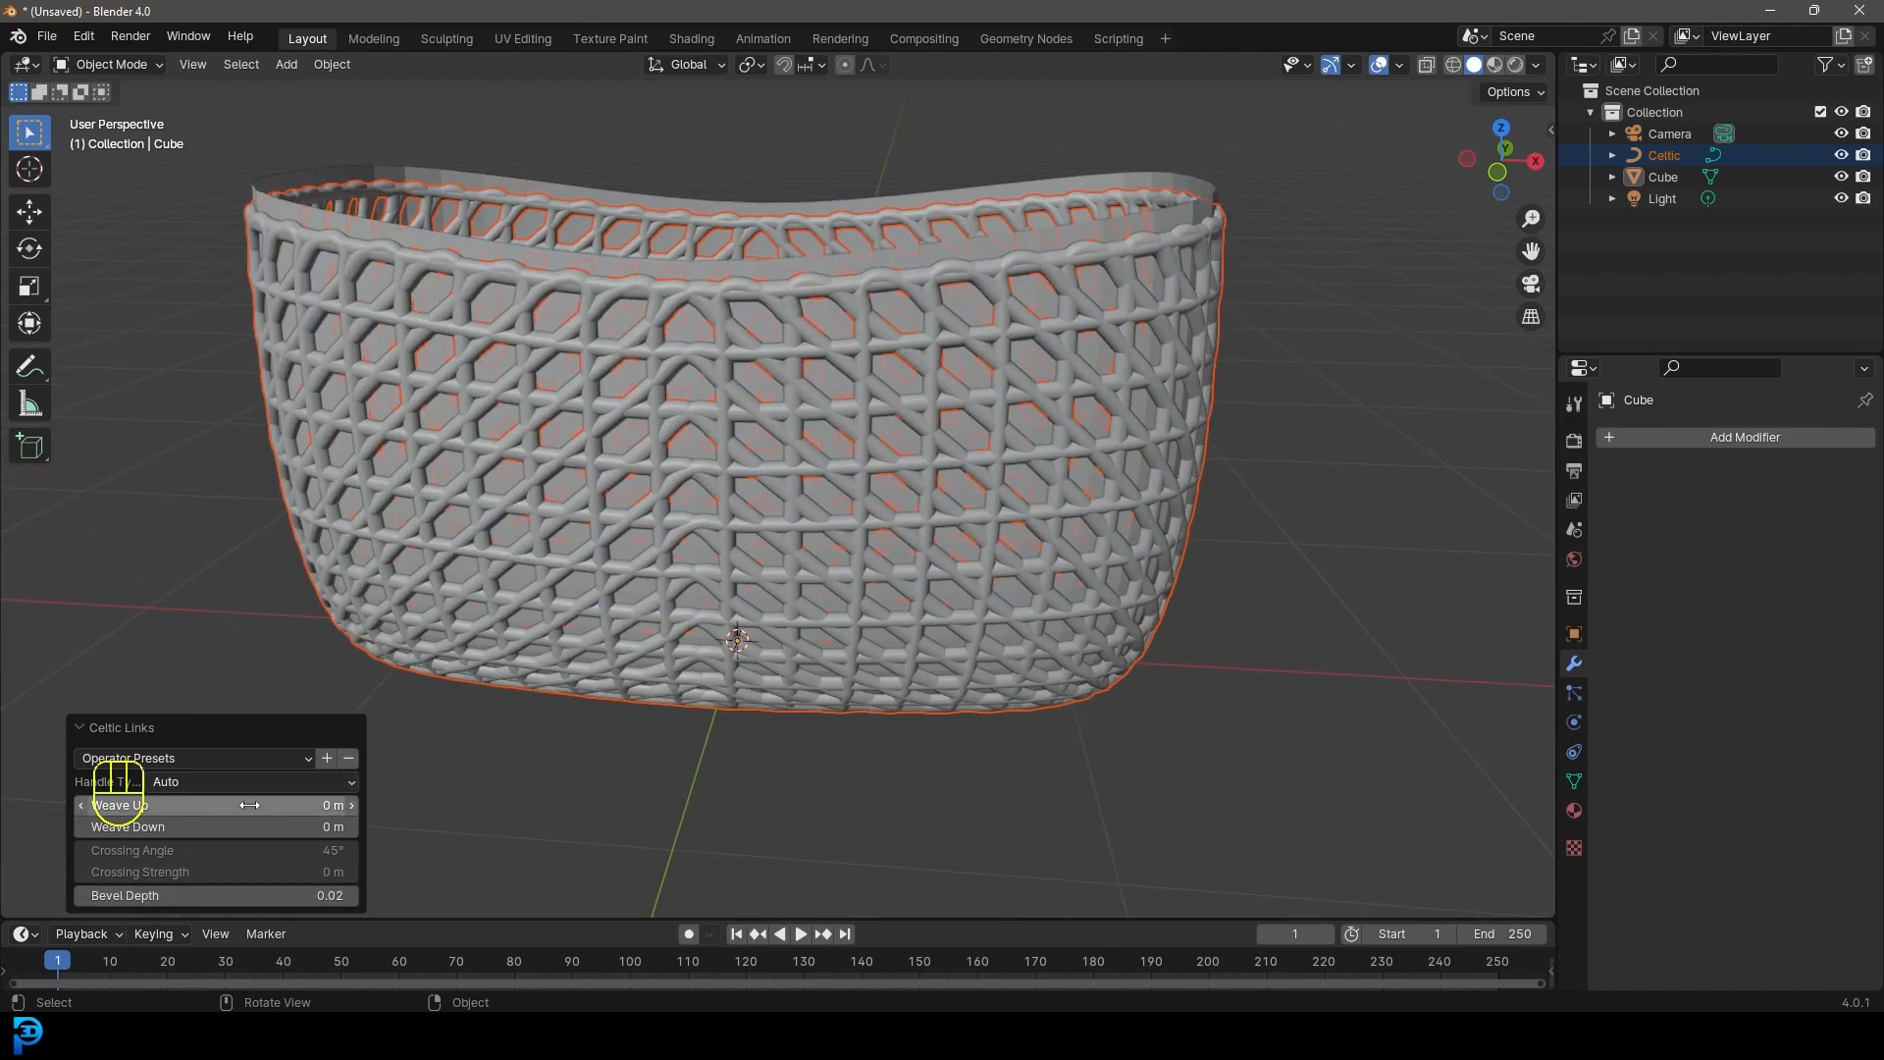
- Set Weave Up to -0.03 m and Weave Down to 0.01 m
left_click_drag(250, 804, 249, 805)
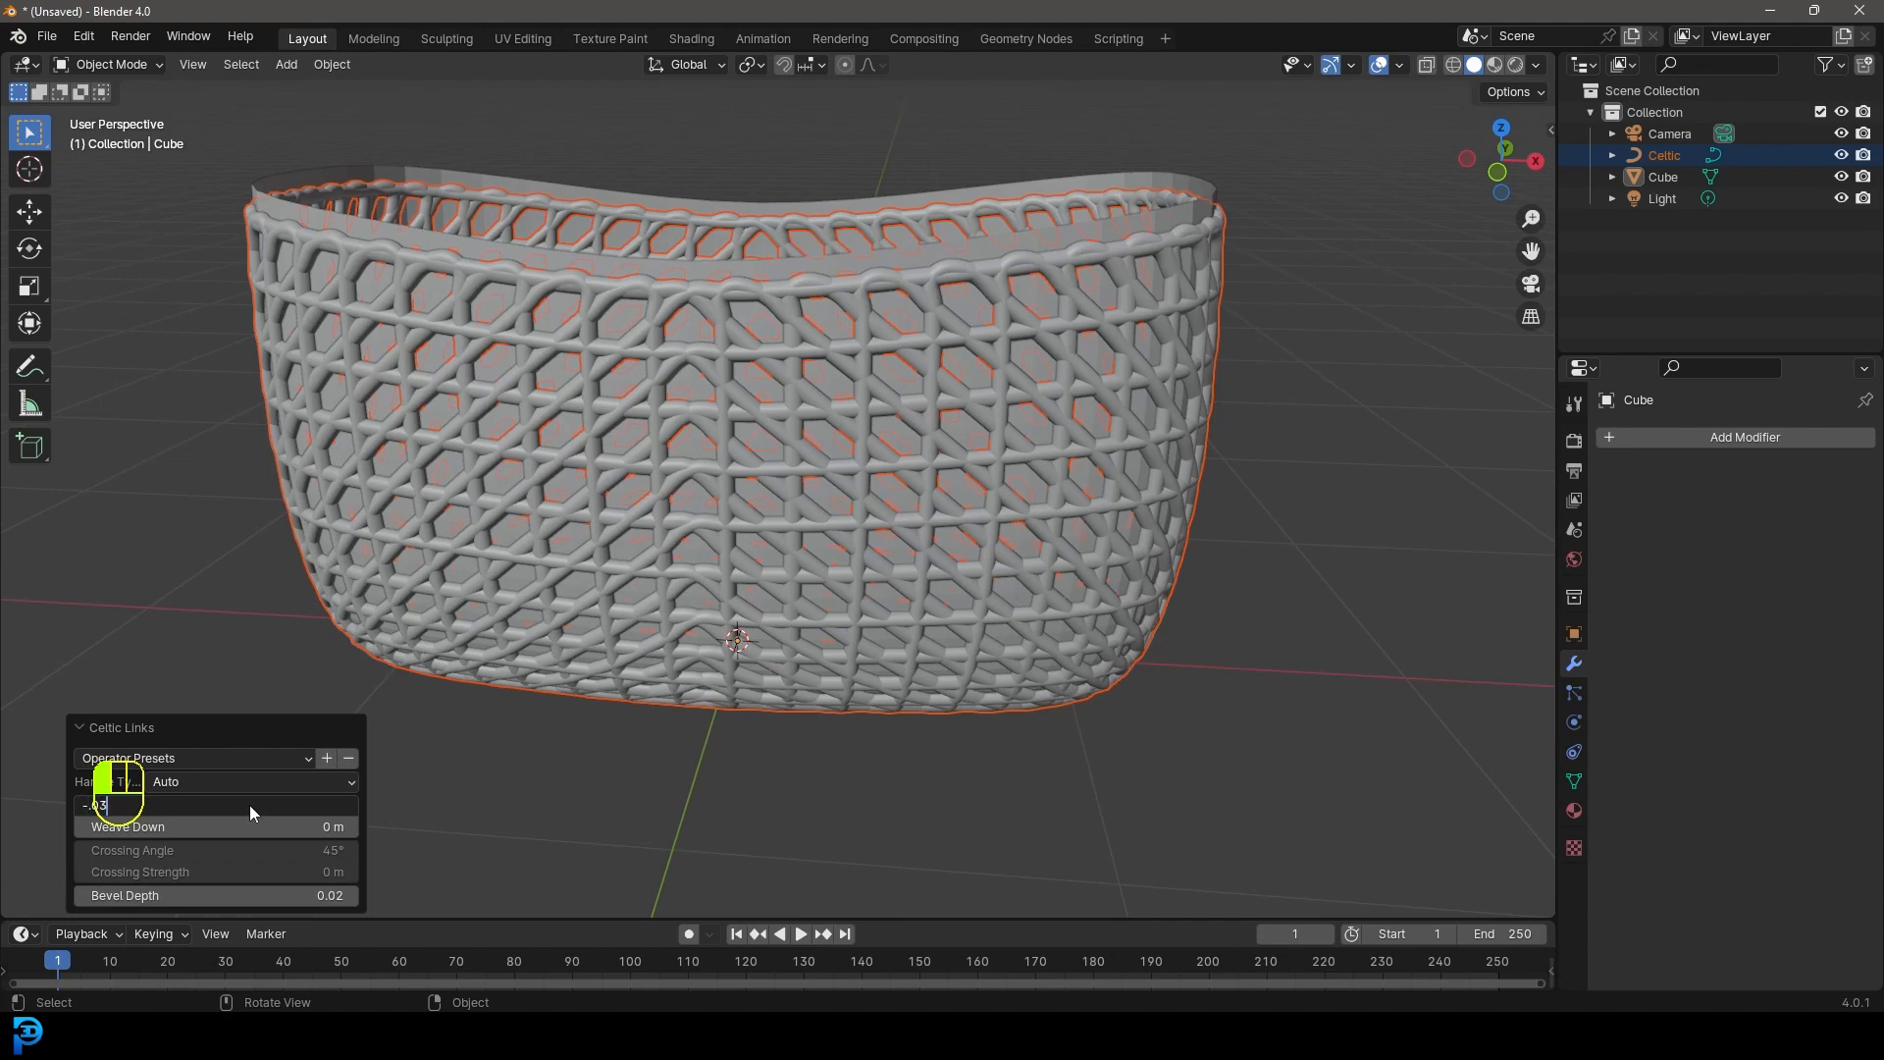
key("Return")
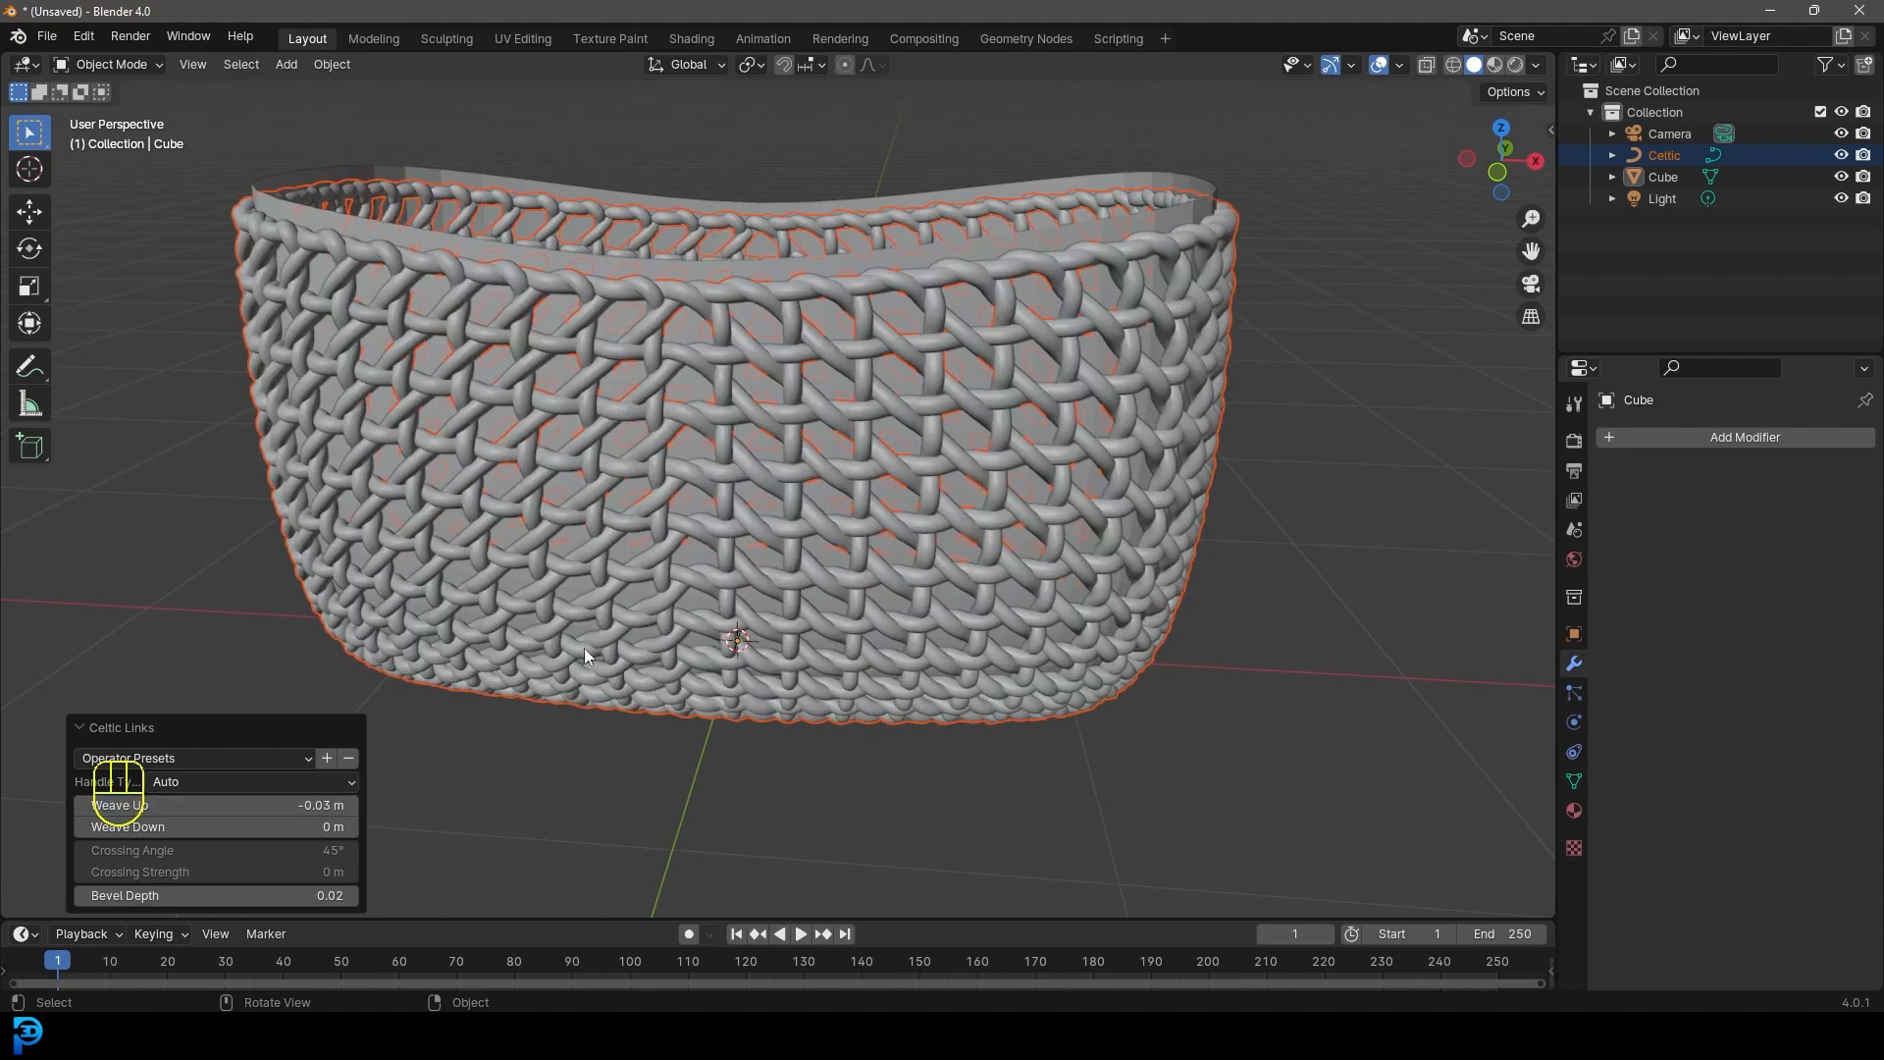
middle_click_drag(657, 452, 709, 426)
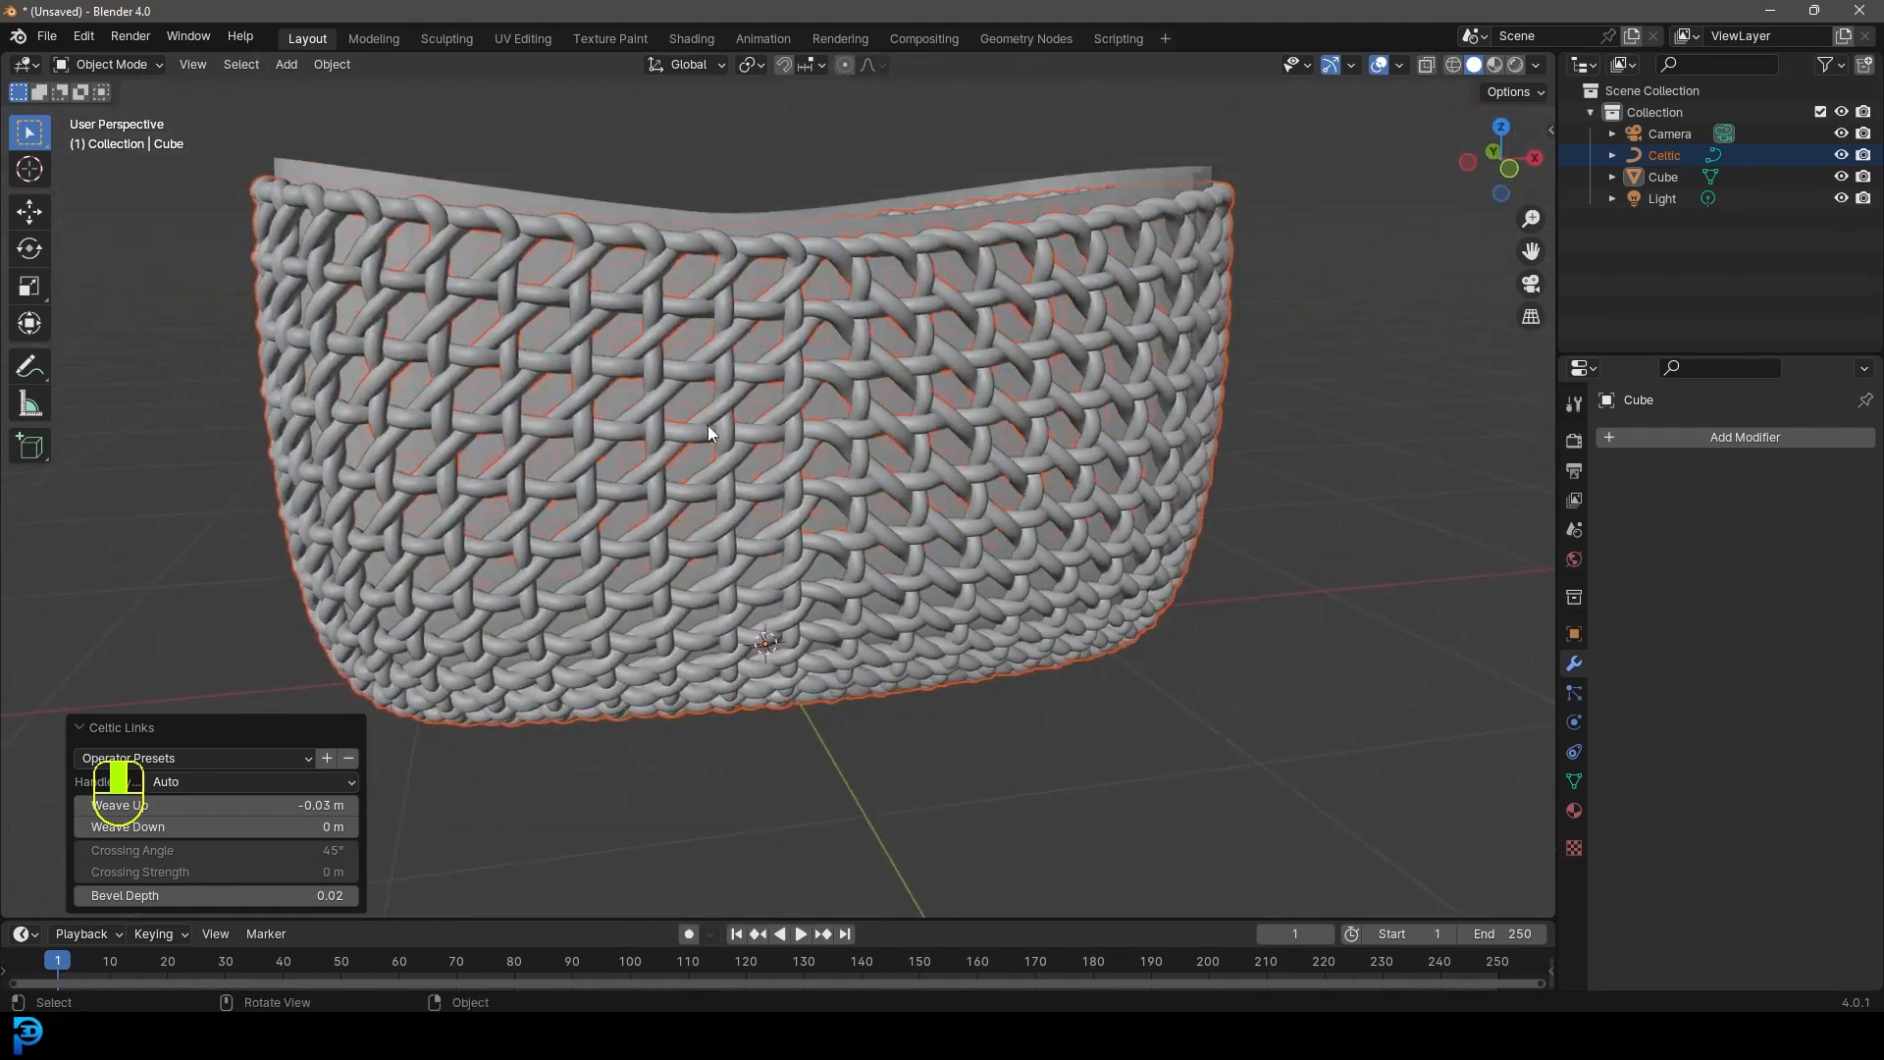
left_click(305, 827)
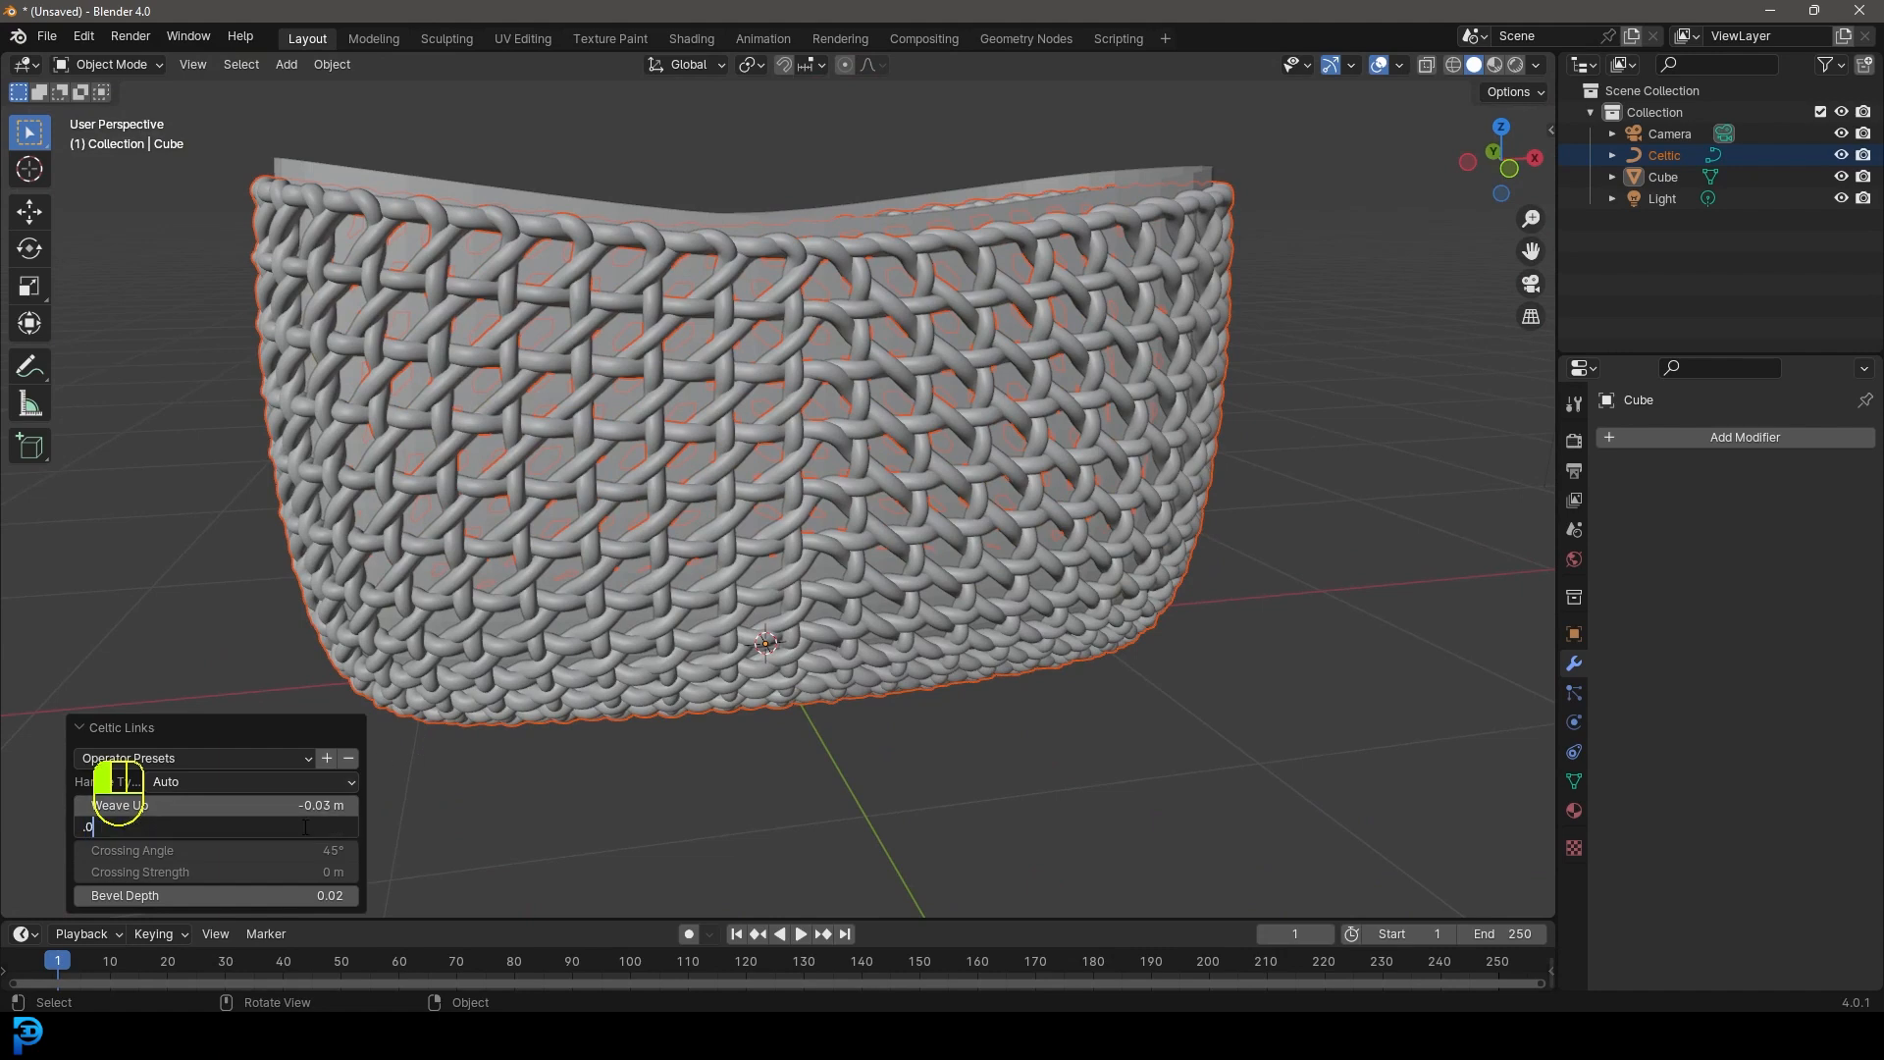
key("Return")
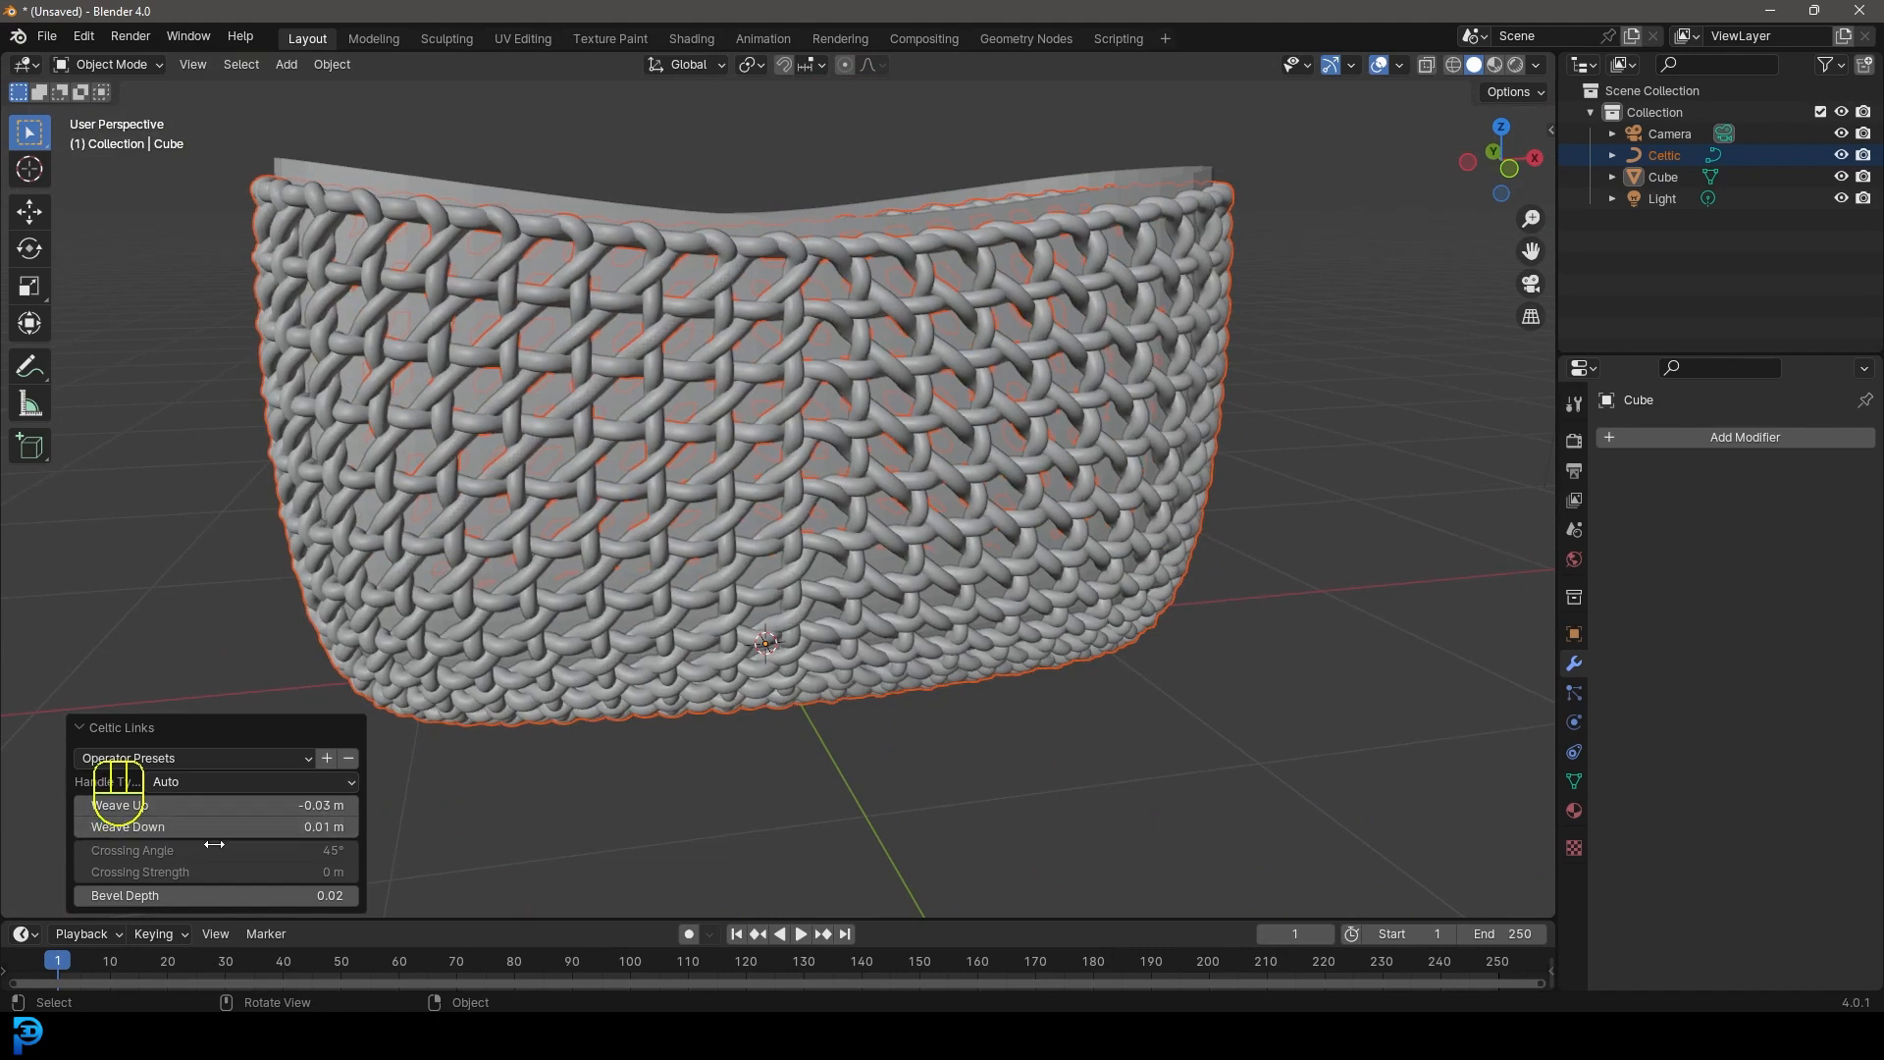
middle_click_drag(822, 497, 339, 657)
left_click(80, 727)
scroll(294, 667, "down", 3)
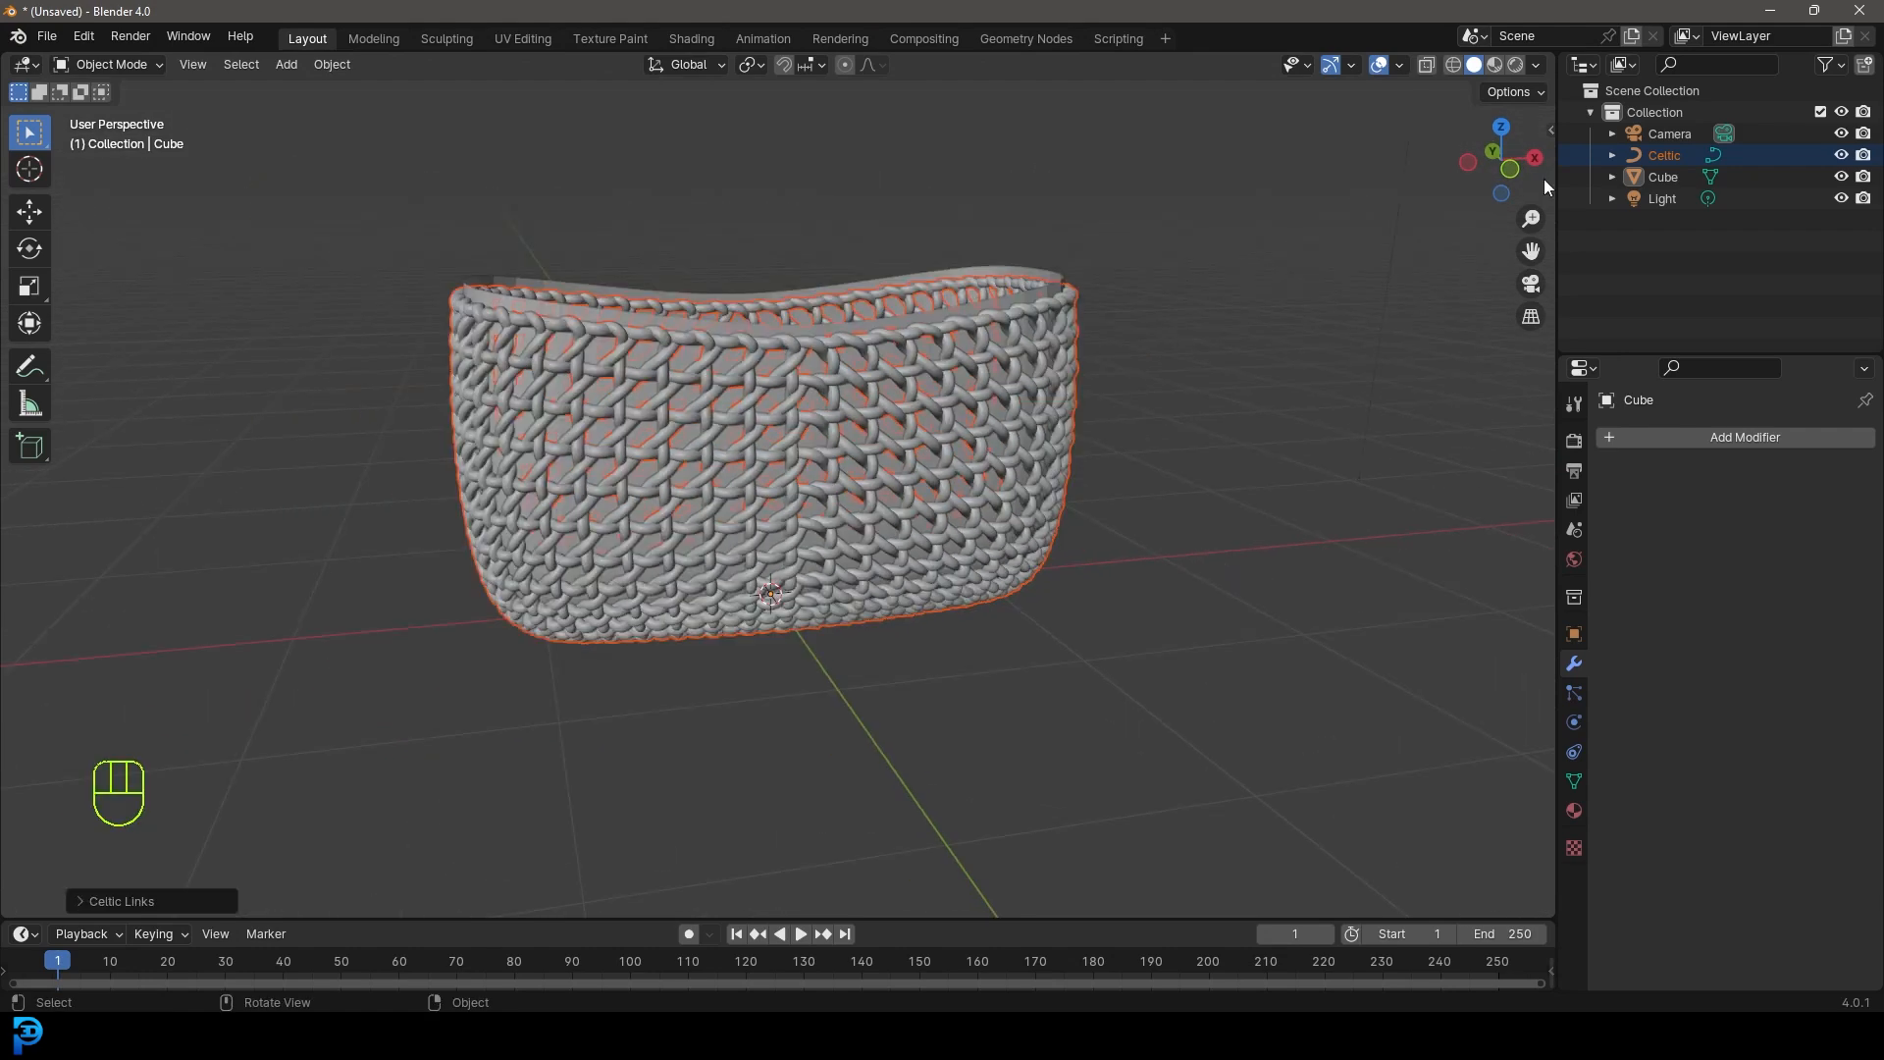
- Hide the original Cube mesh in the Outliner so only the woven basket shows
left_click(1664, 178)
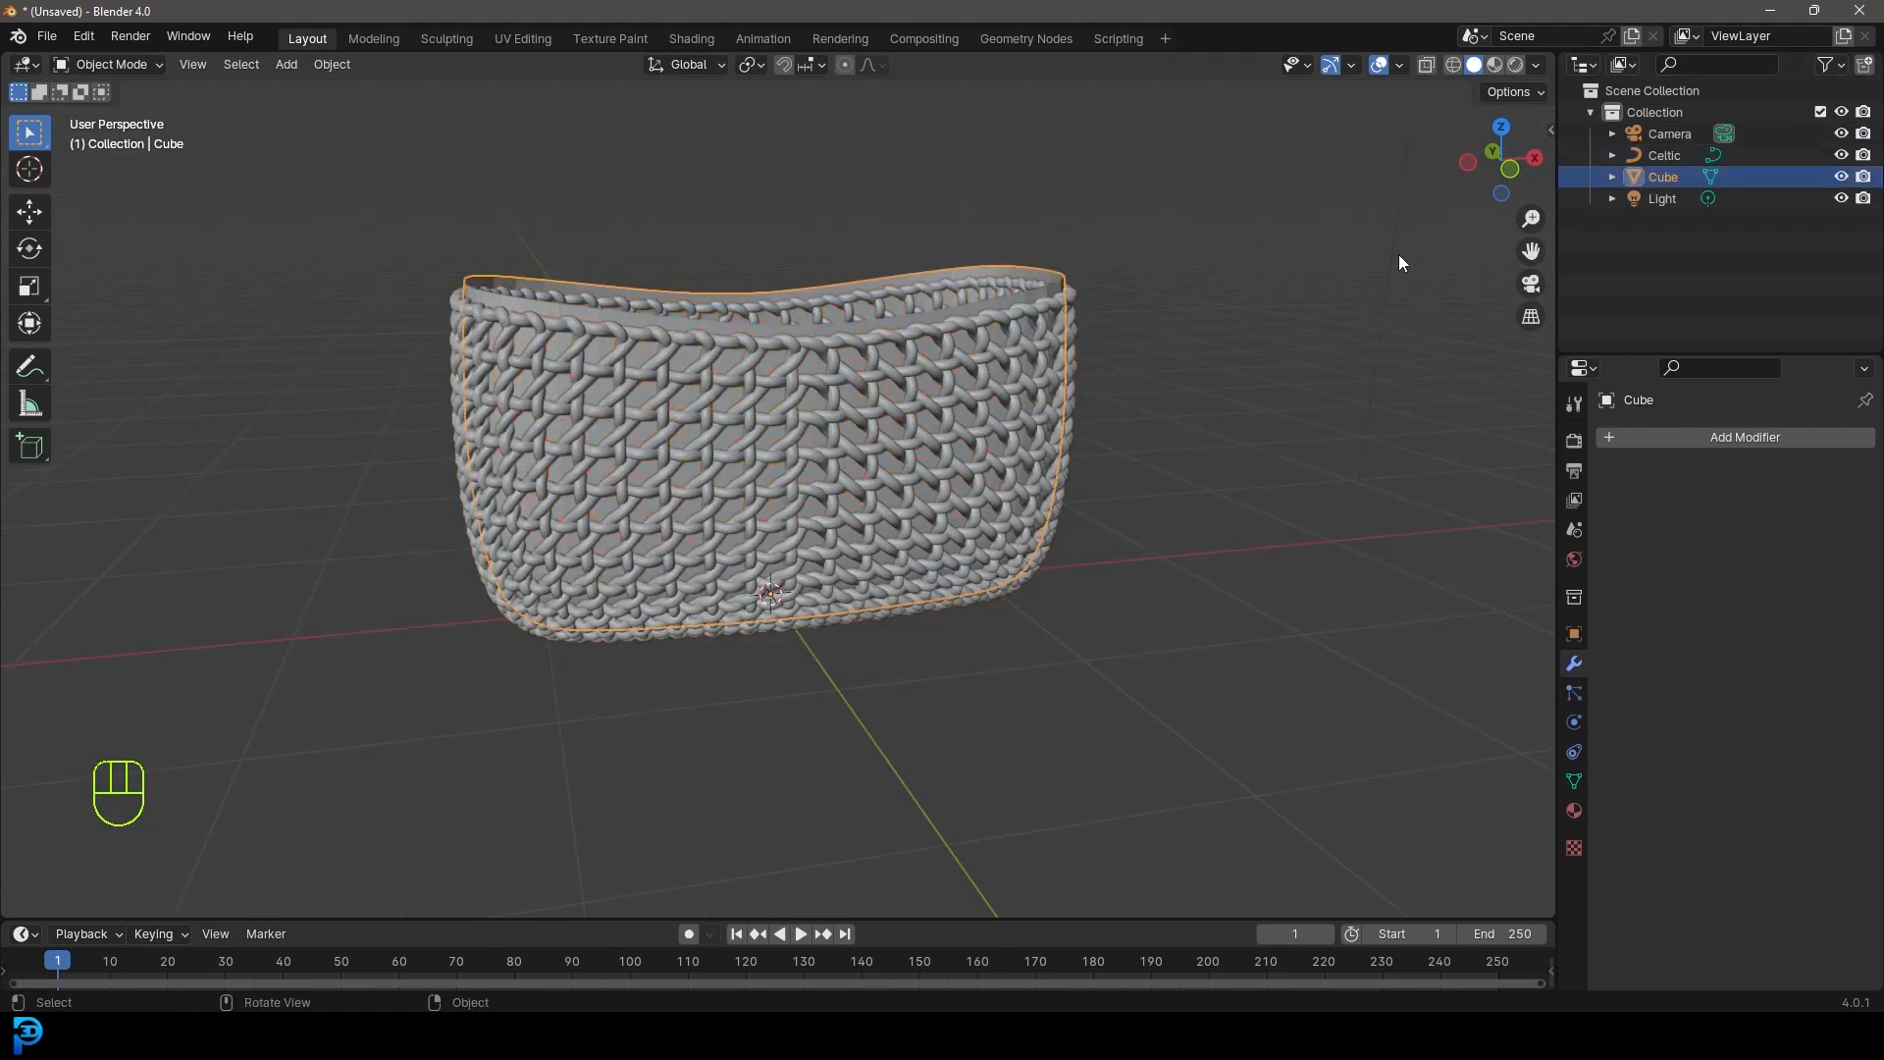
left_click(1841, 178)
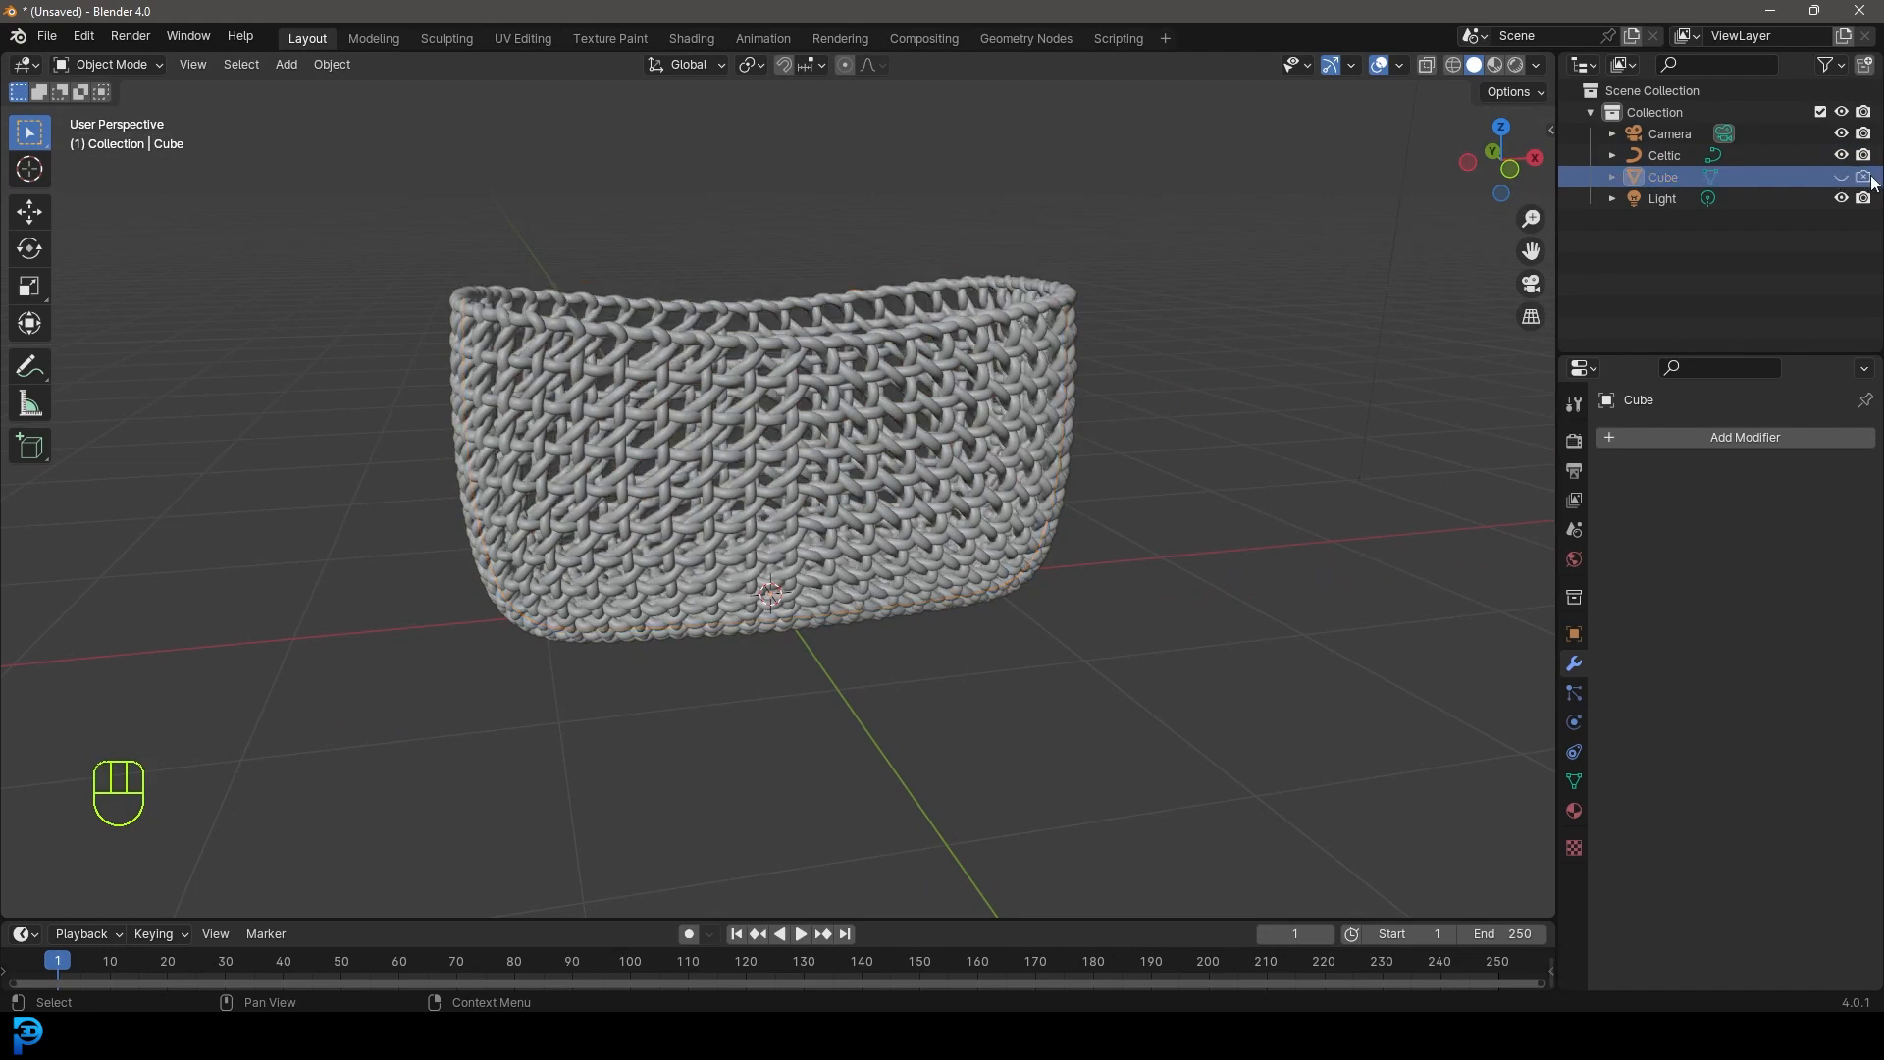
middle_click_drag(962, 233, 970, 348)
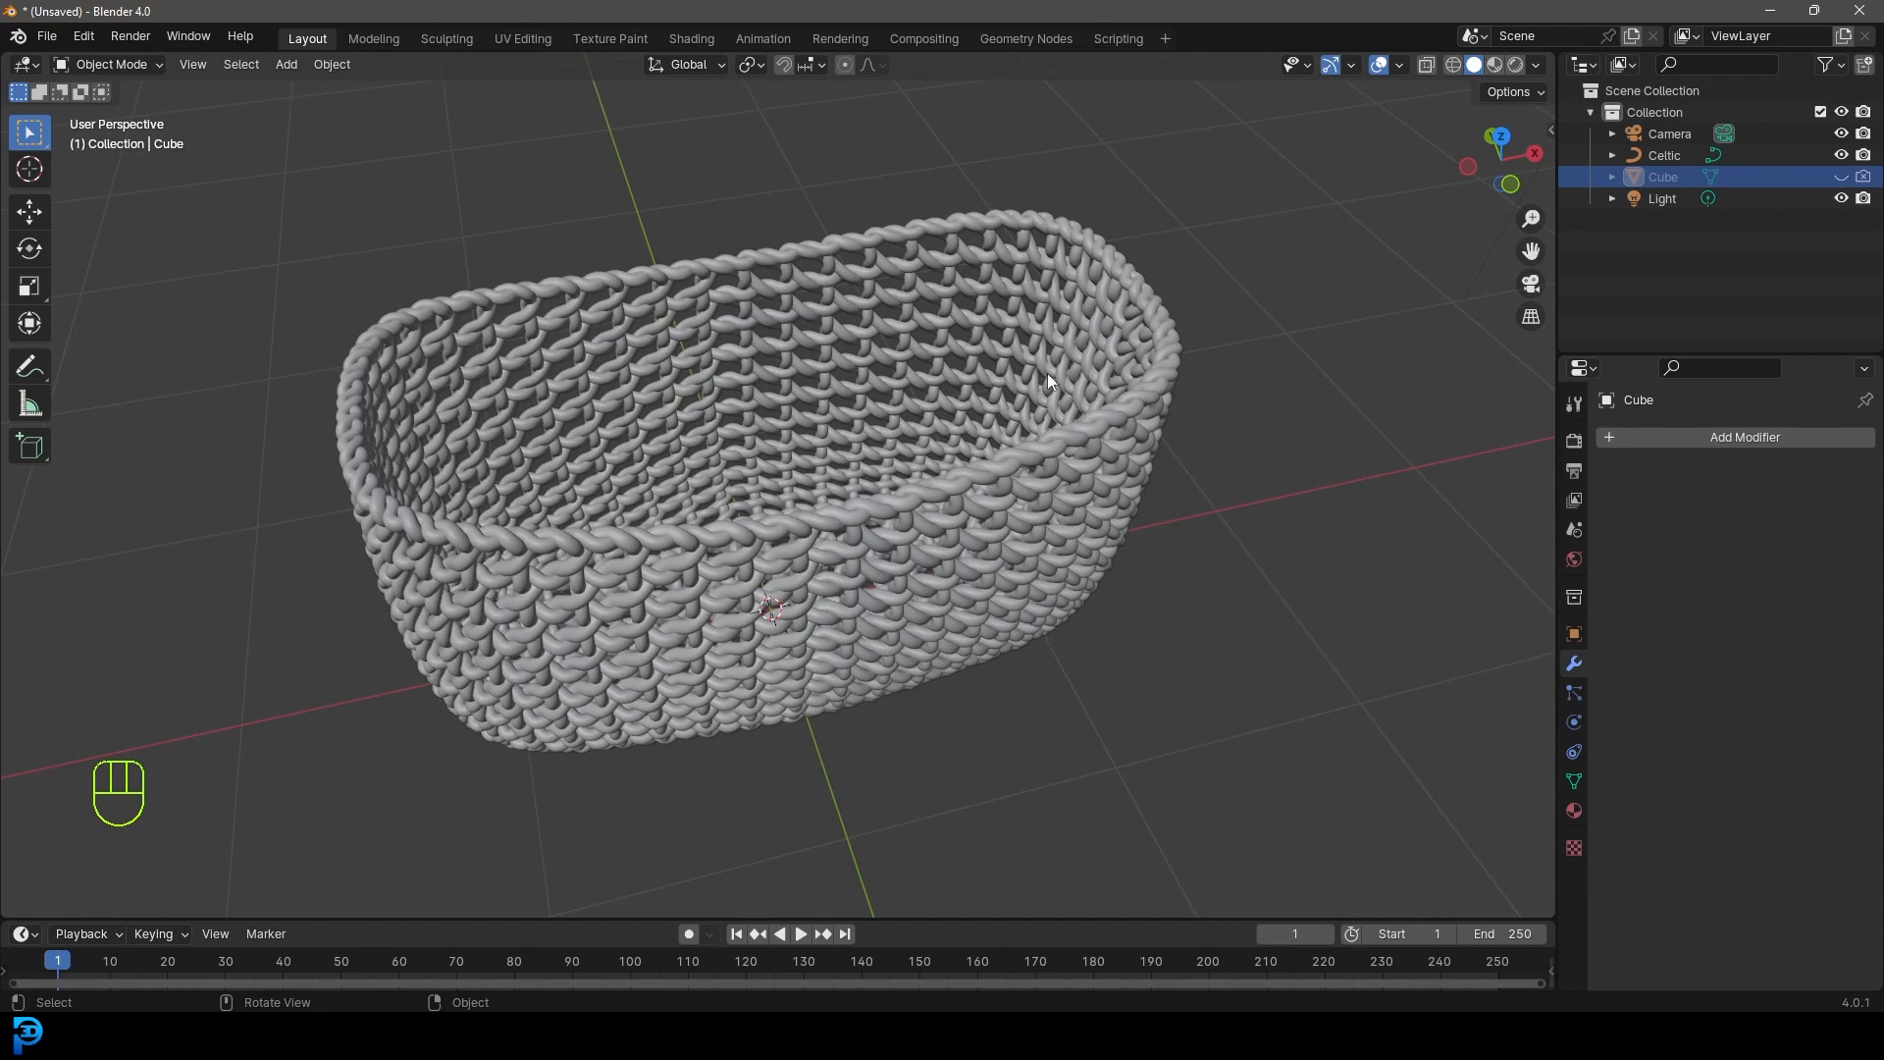
- Switch to front orthographic view with nothing selected and bring up the Add menu
left_click(1672, 153)
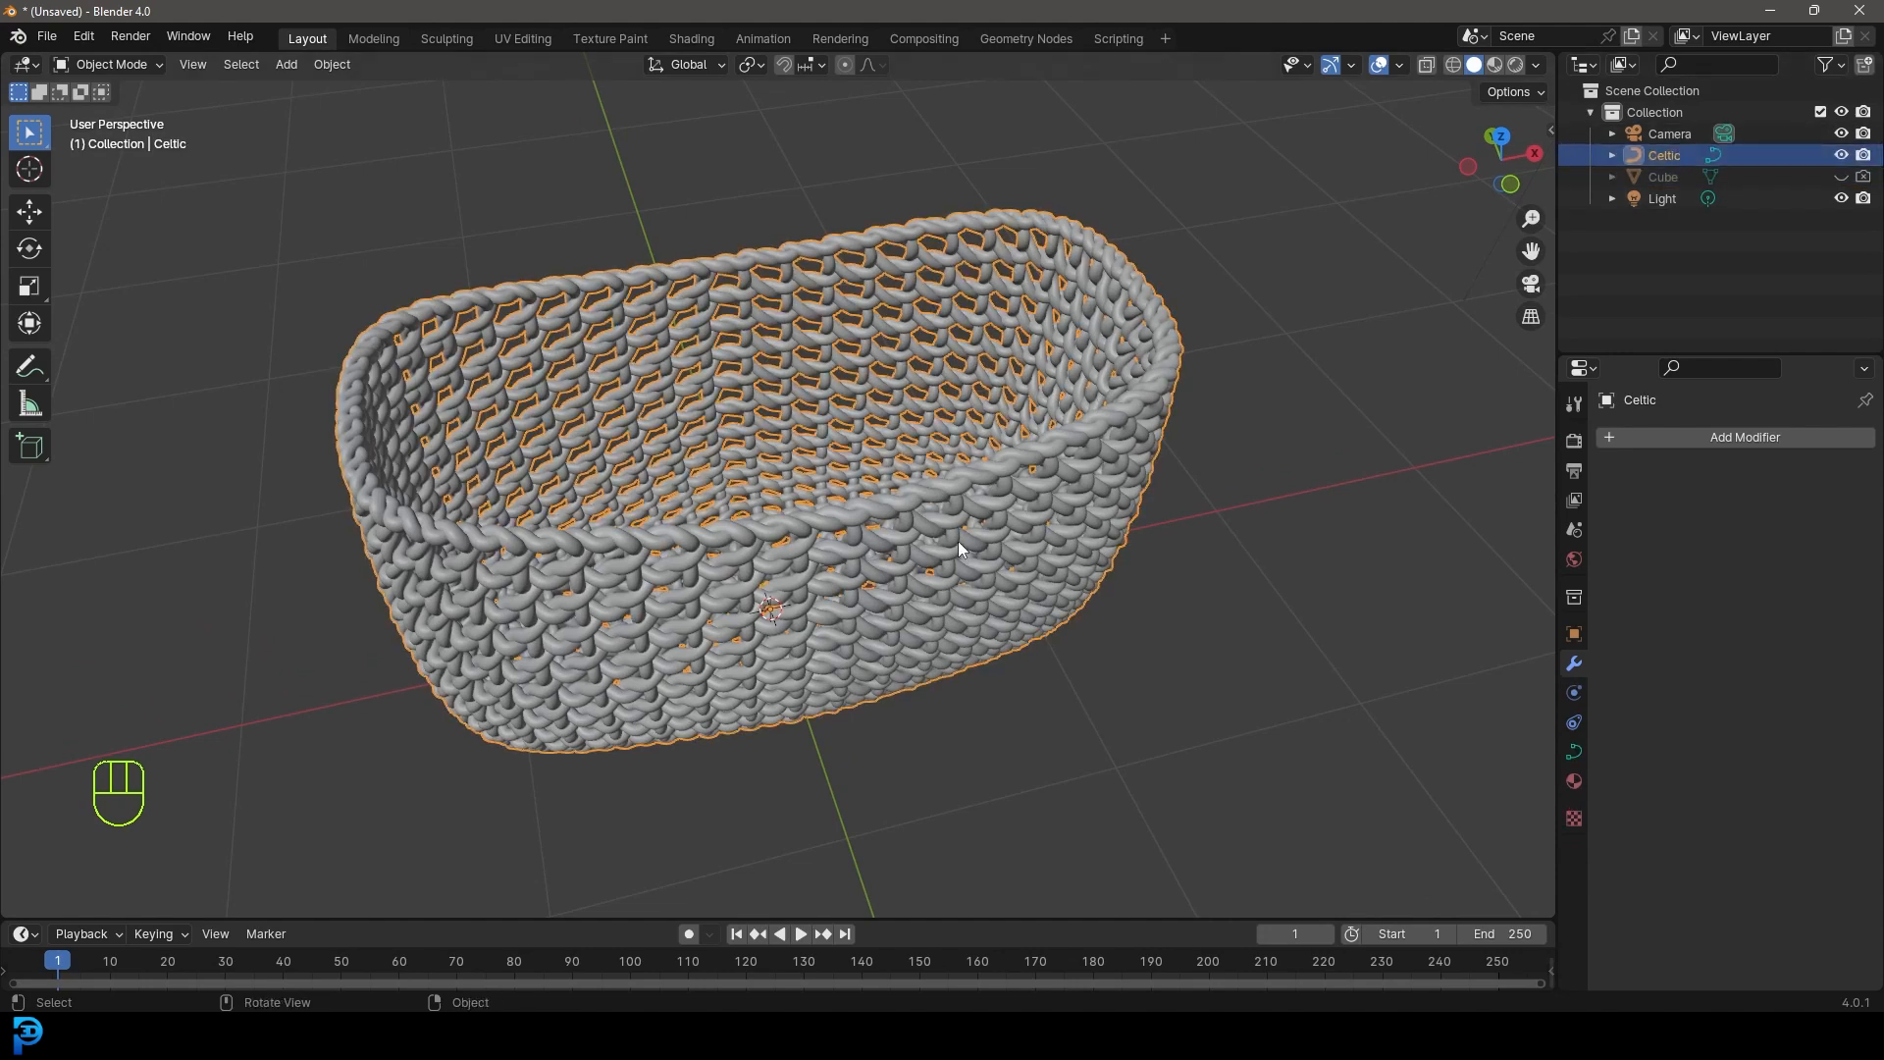
key("g")
key("space")
middle_click_drag(1098, 509, 874, 426)
key("KP_1")
key("alt+a")
scroll(760, 375, "up", 3)
middle_click_drag(759, 375, 769, 457, "shift")
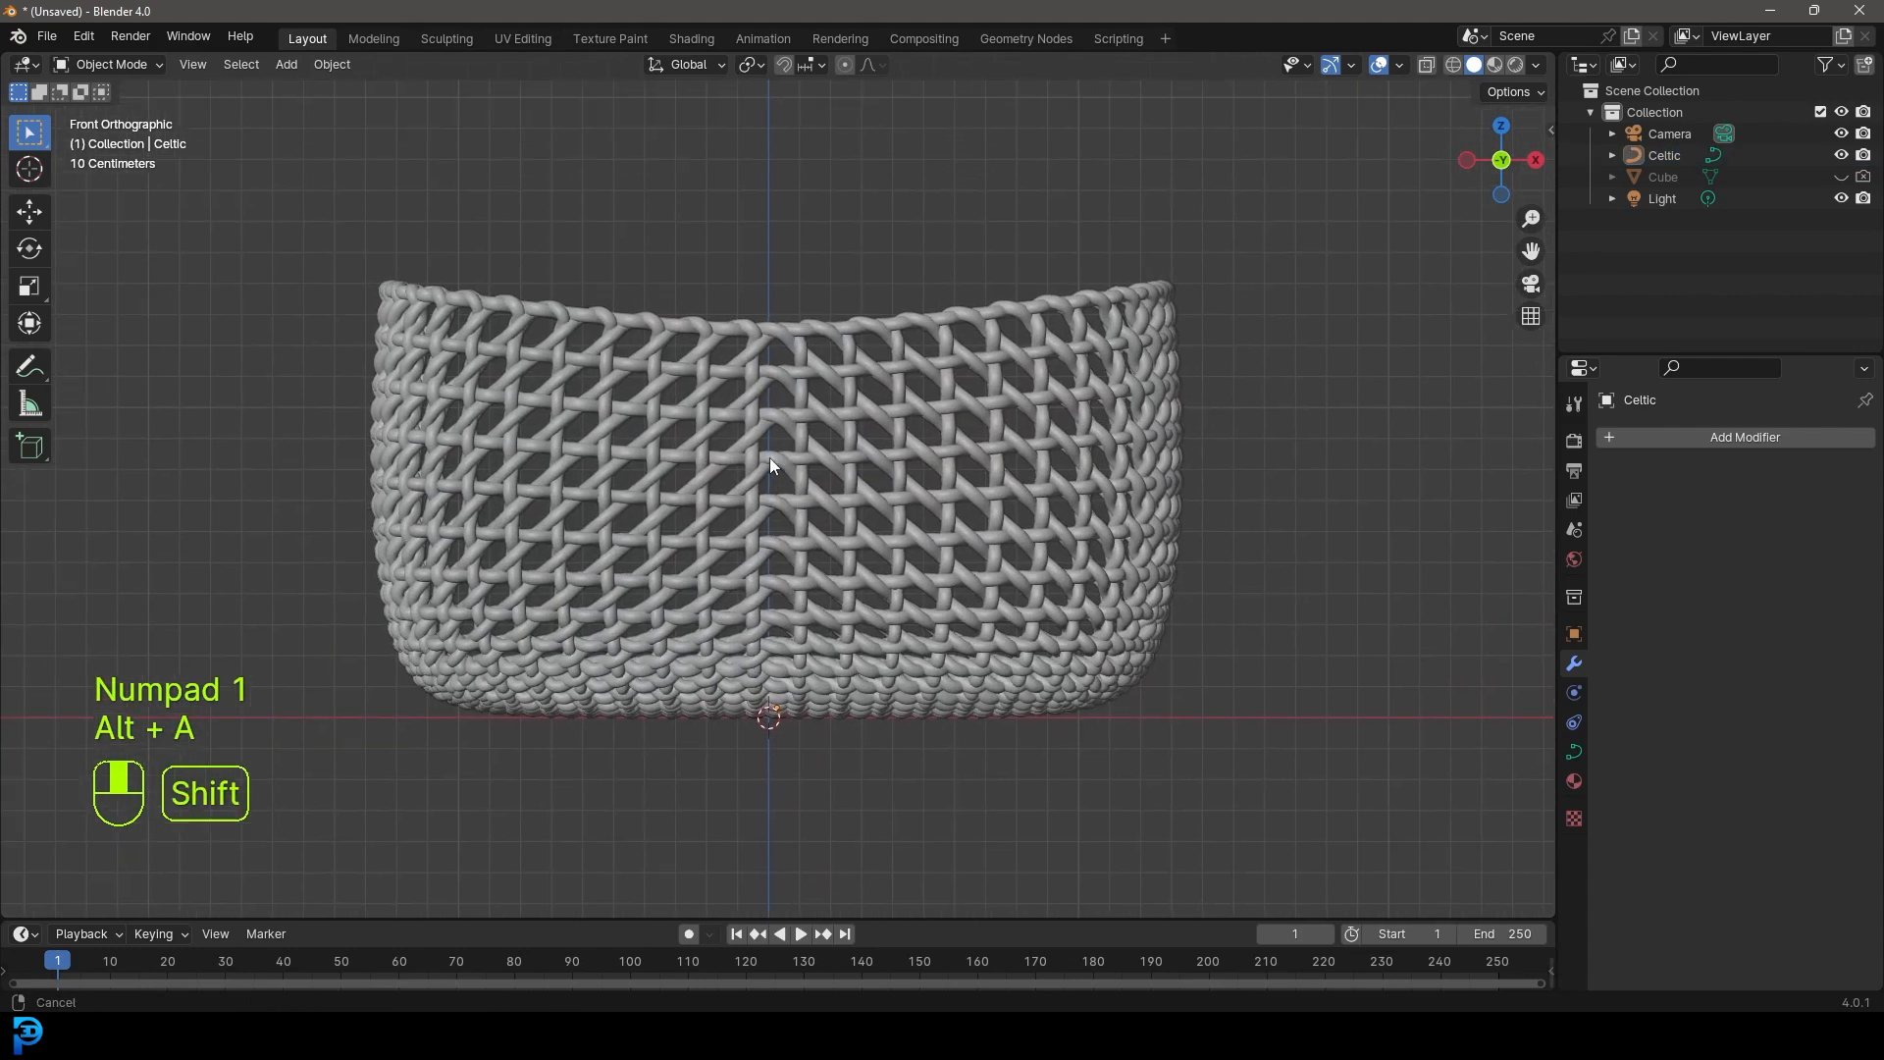
key("shift+a")
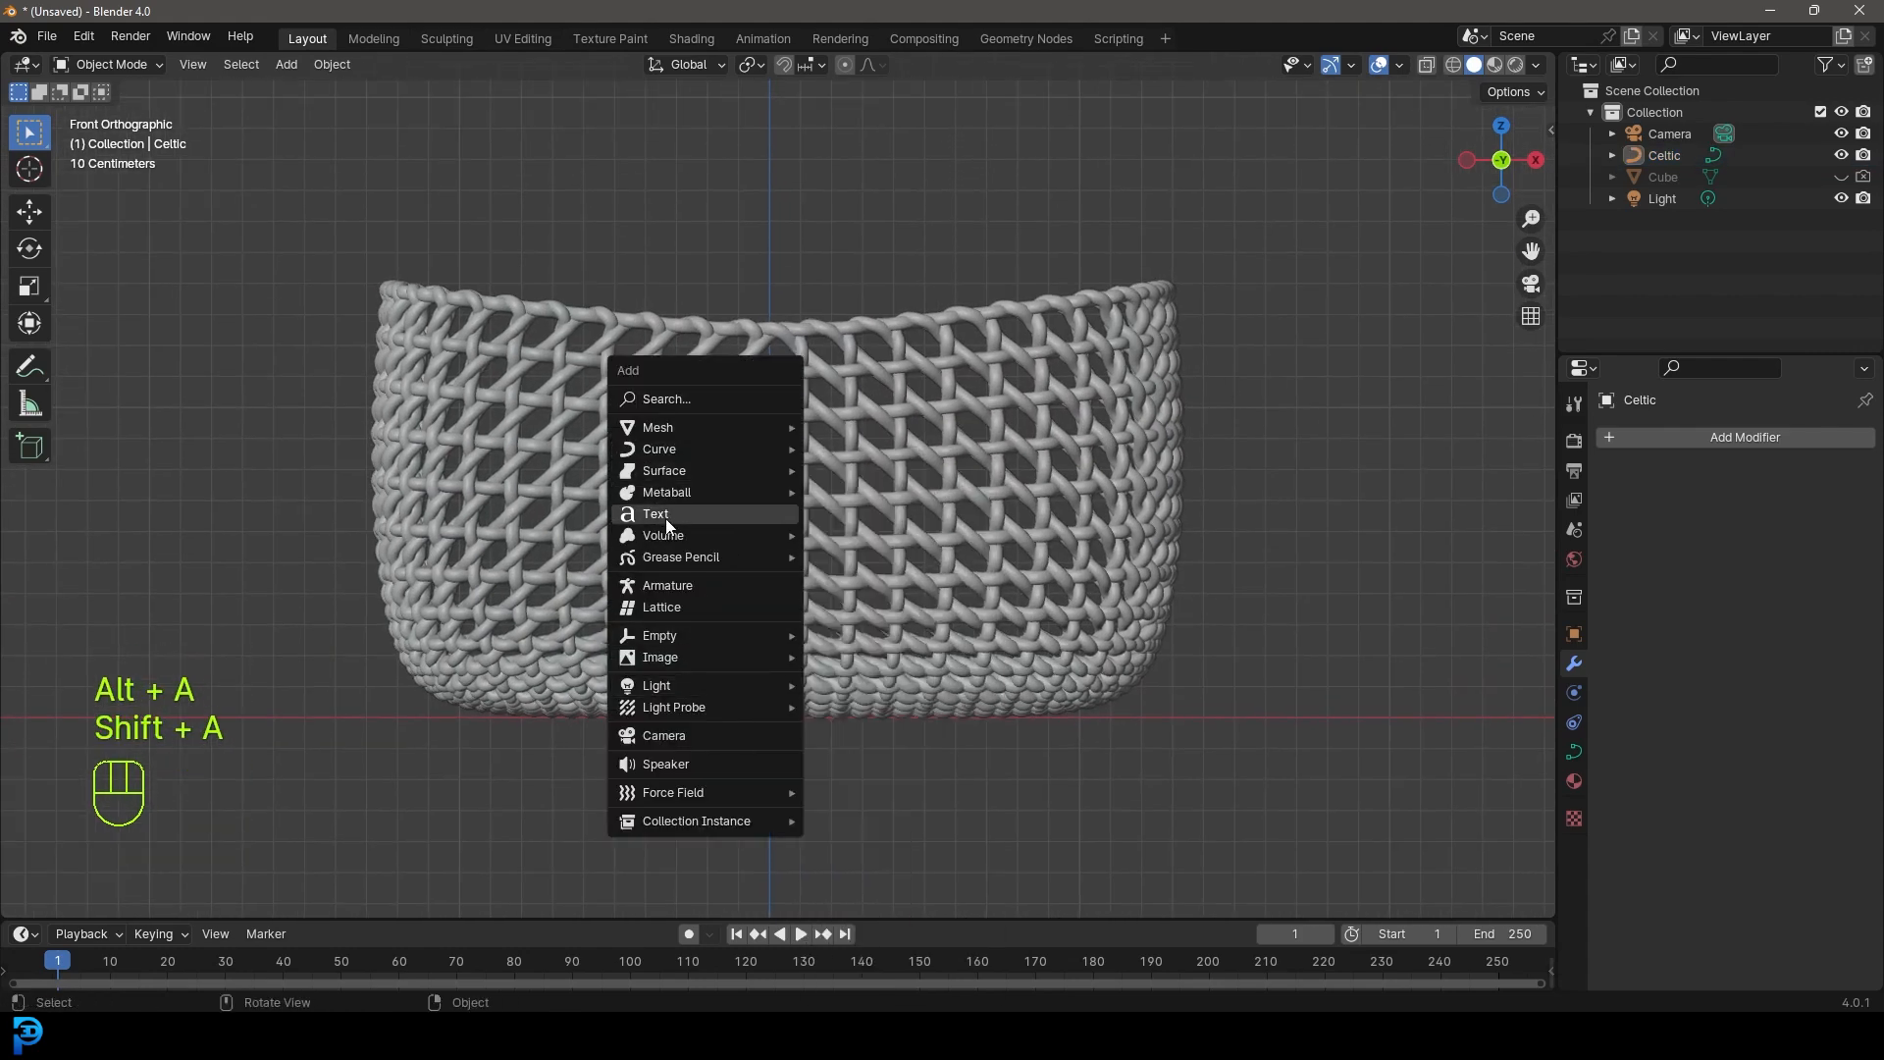
- Add a Bezier curve and raise it along Z above the basket
mouse_move(697, 445)
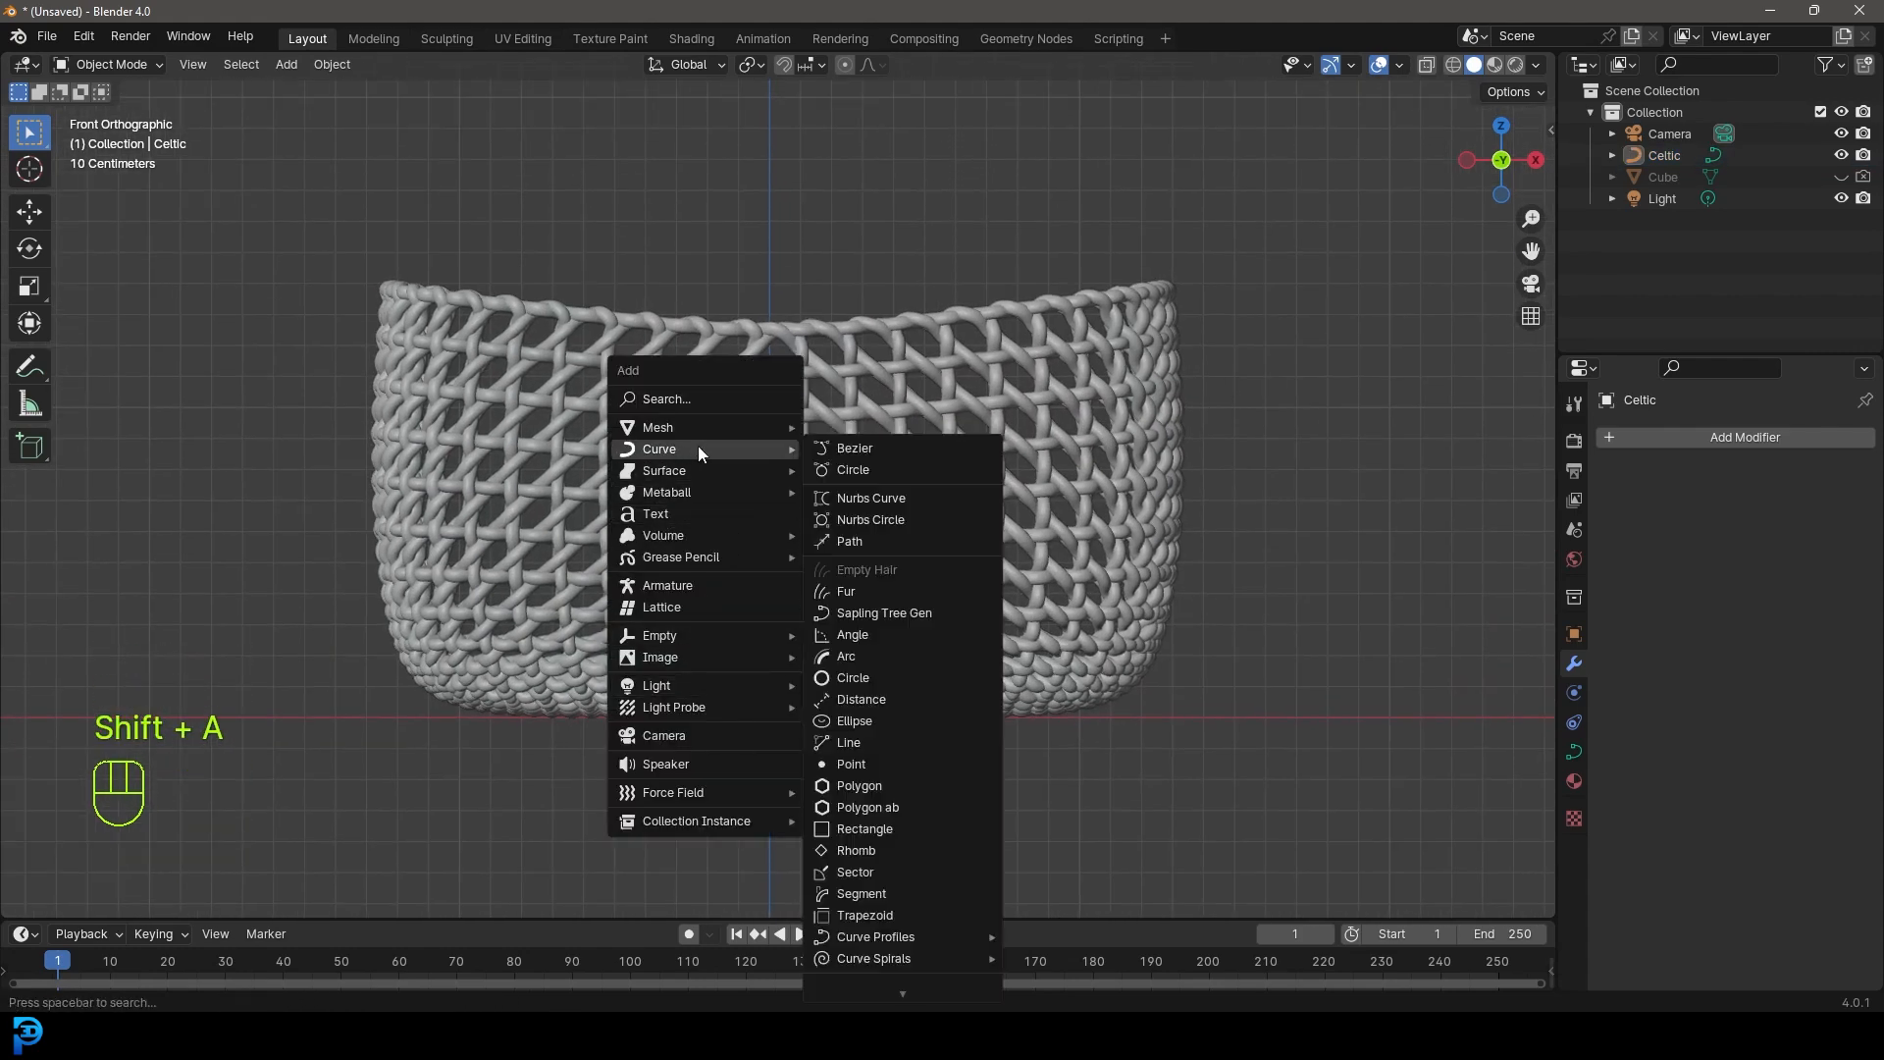
left_click(864, 448)
scroll(750, 612, "down", 2)
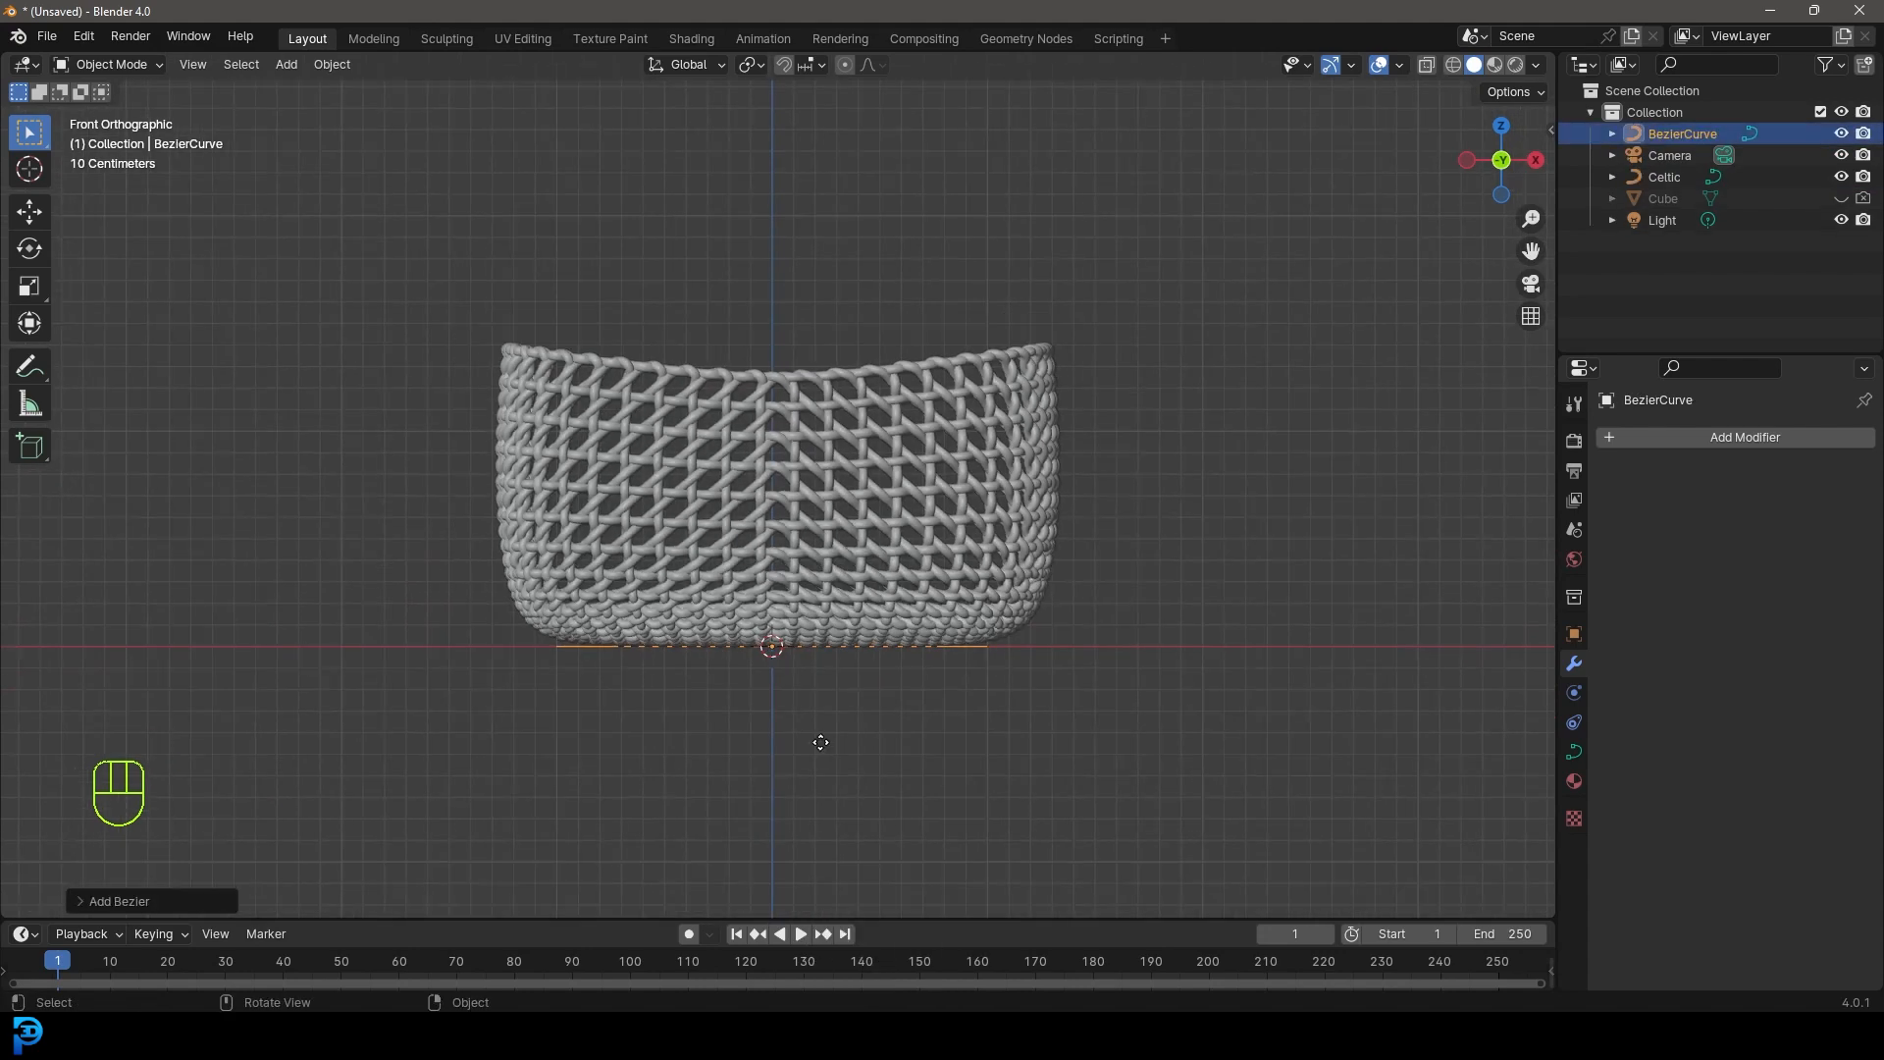
key("g")
key("z")
left_click(797, 389)
middle_click_drag(771, 350, 1010, 526, "shift")
- In Edit Mode, flatten all curve points by scaling them to 0 on Y
key("Tab")
key("a")
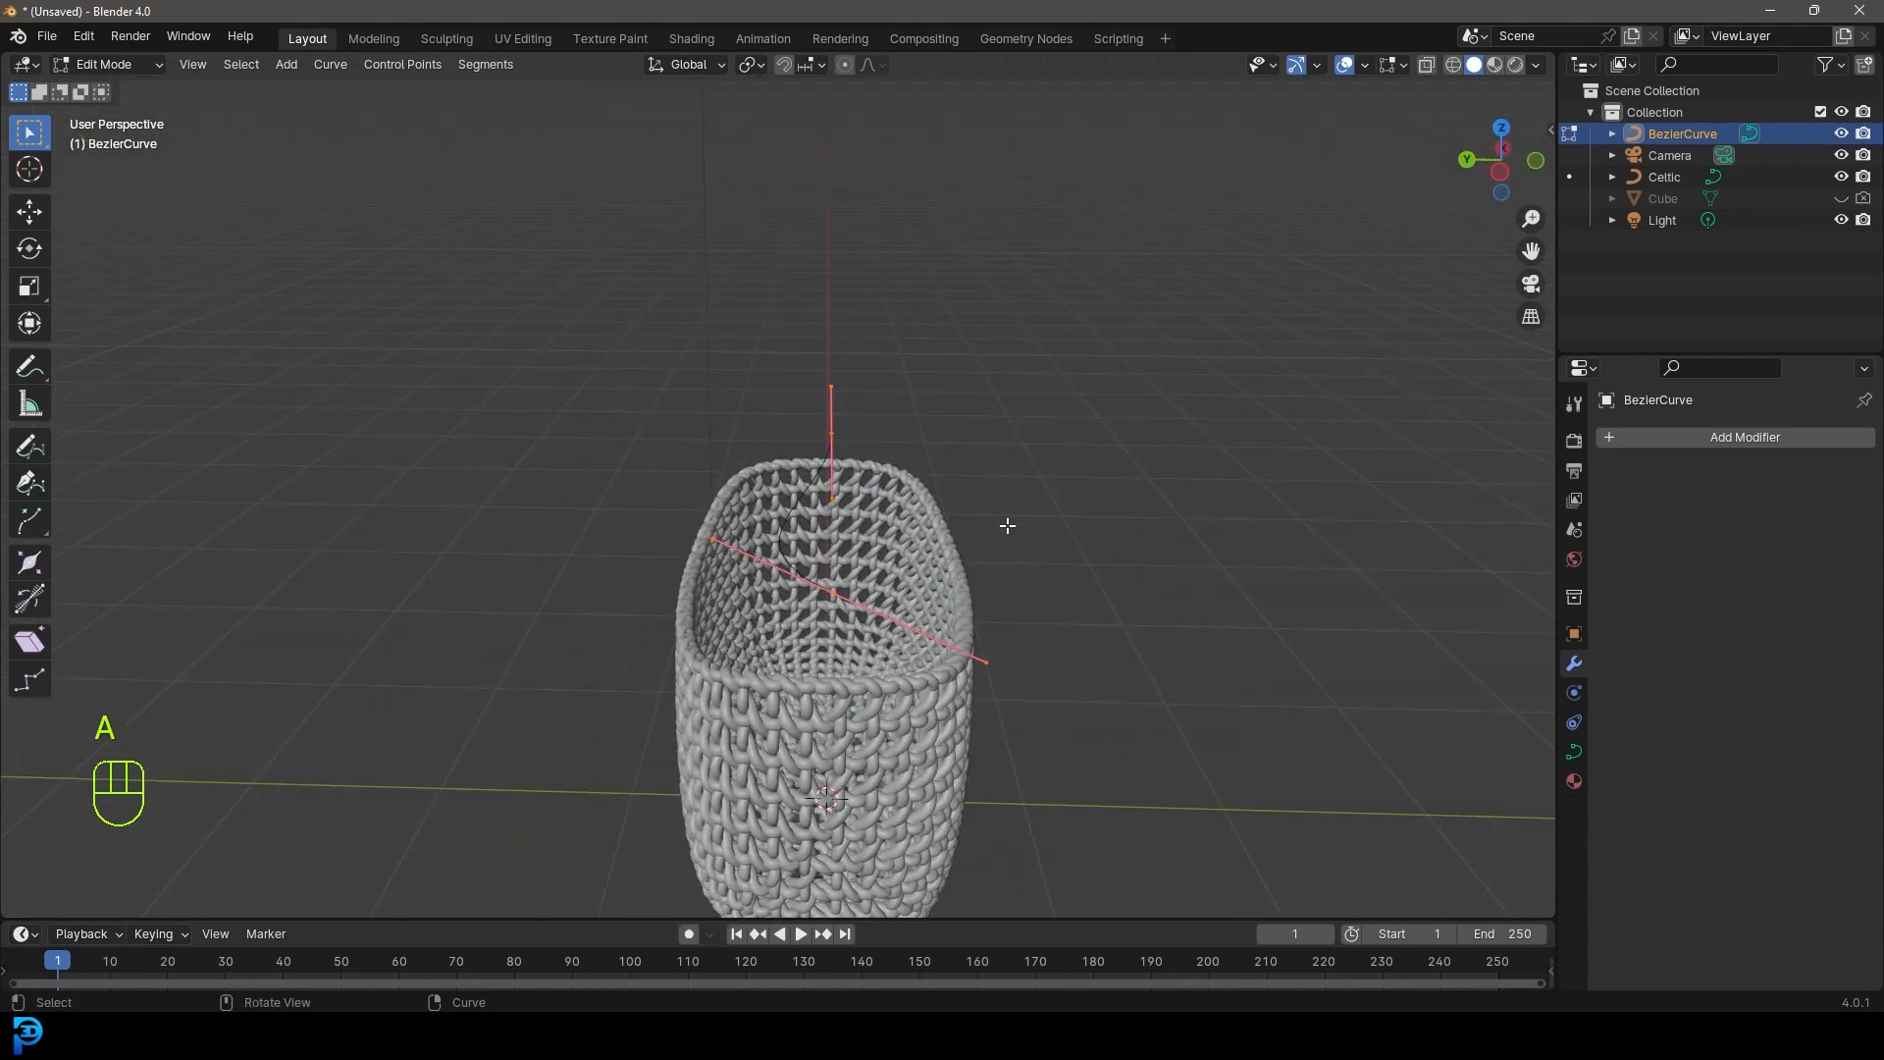
key("s")
key("y")
key("Return")
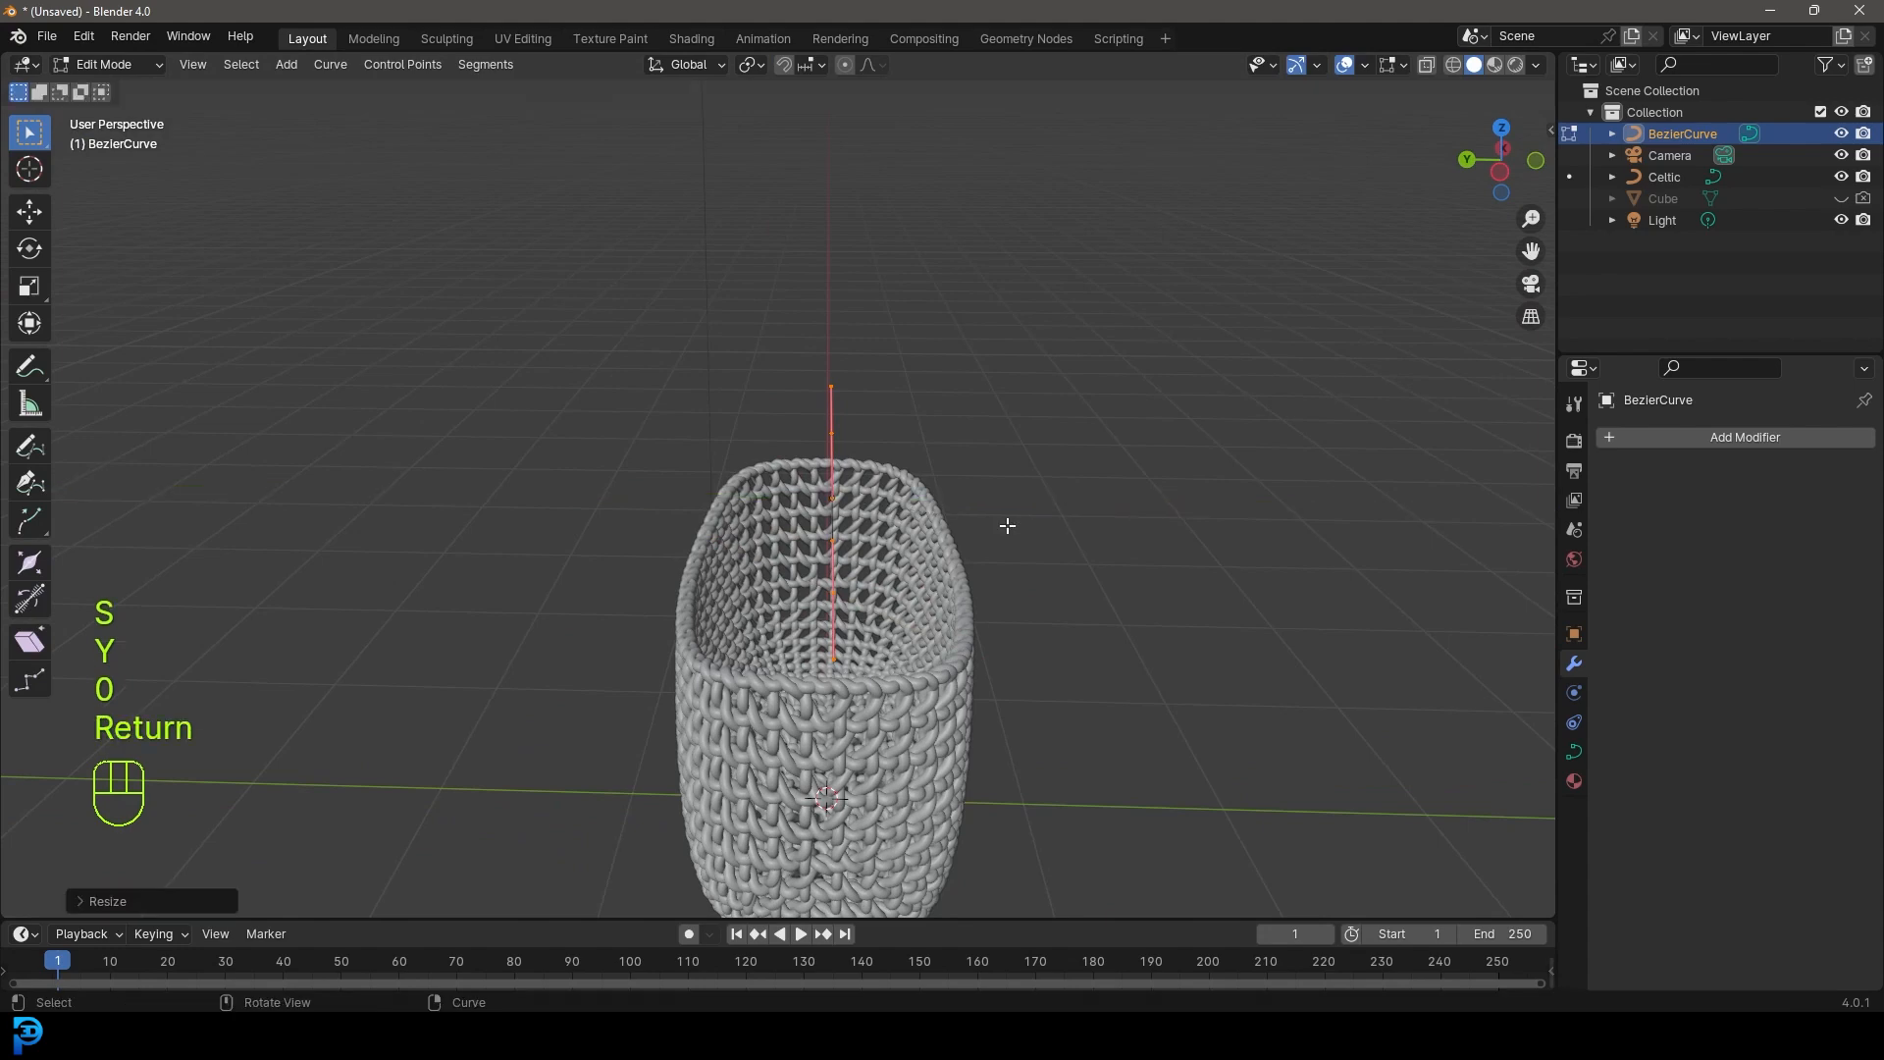
middle_click_drag(1007, 525, 739, 482)
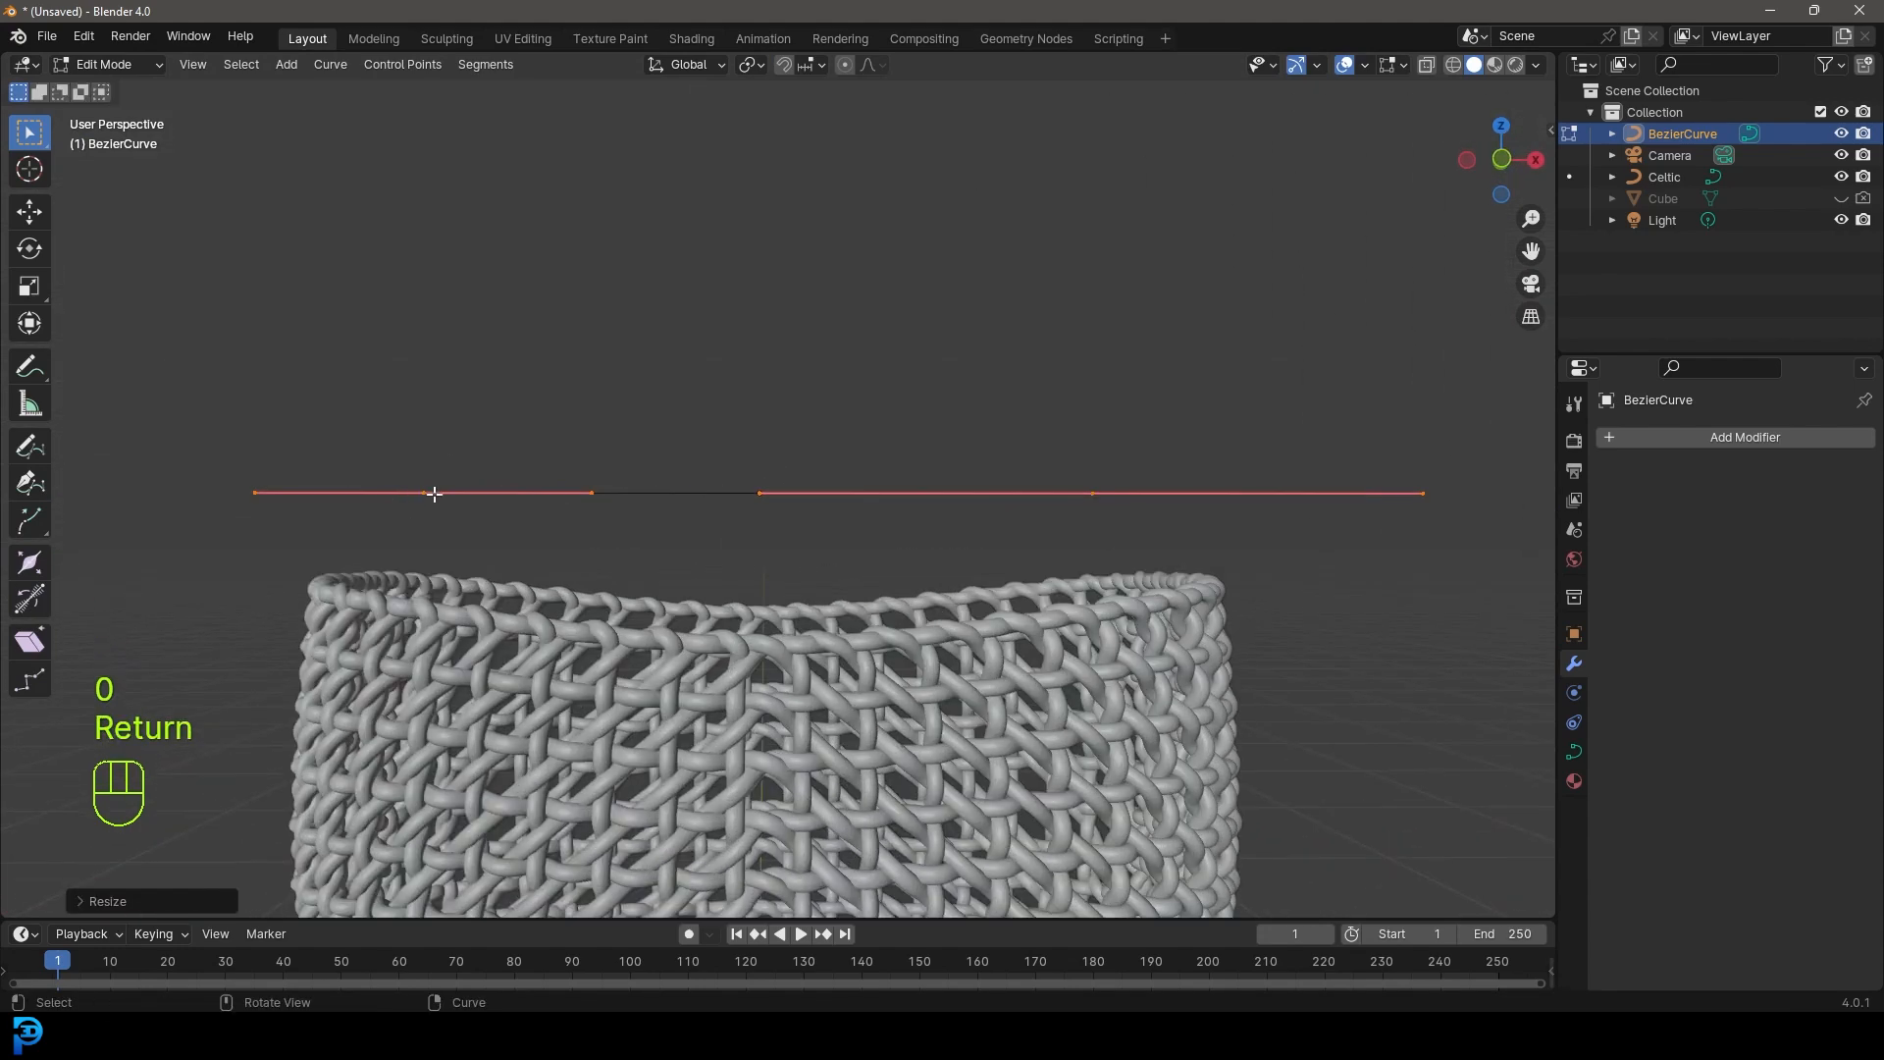
scroll(435, 494, "down", 3)
- Shift the curve points to the right, then subdivide the curve to add a middle point
key("g")
right_click(850, 468)
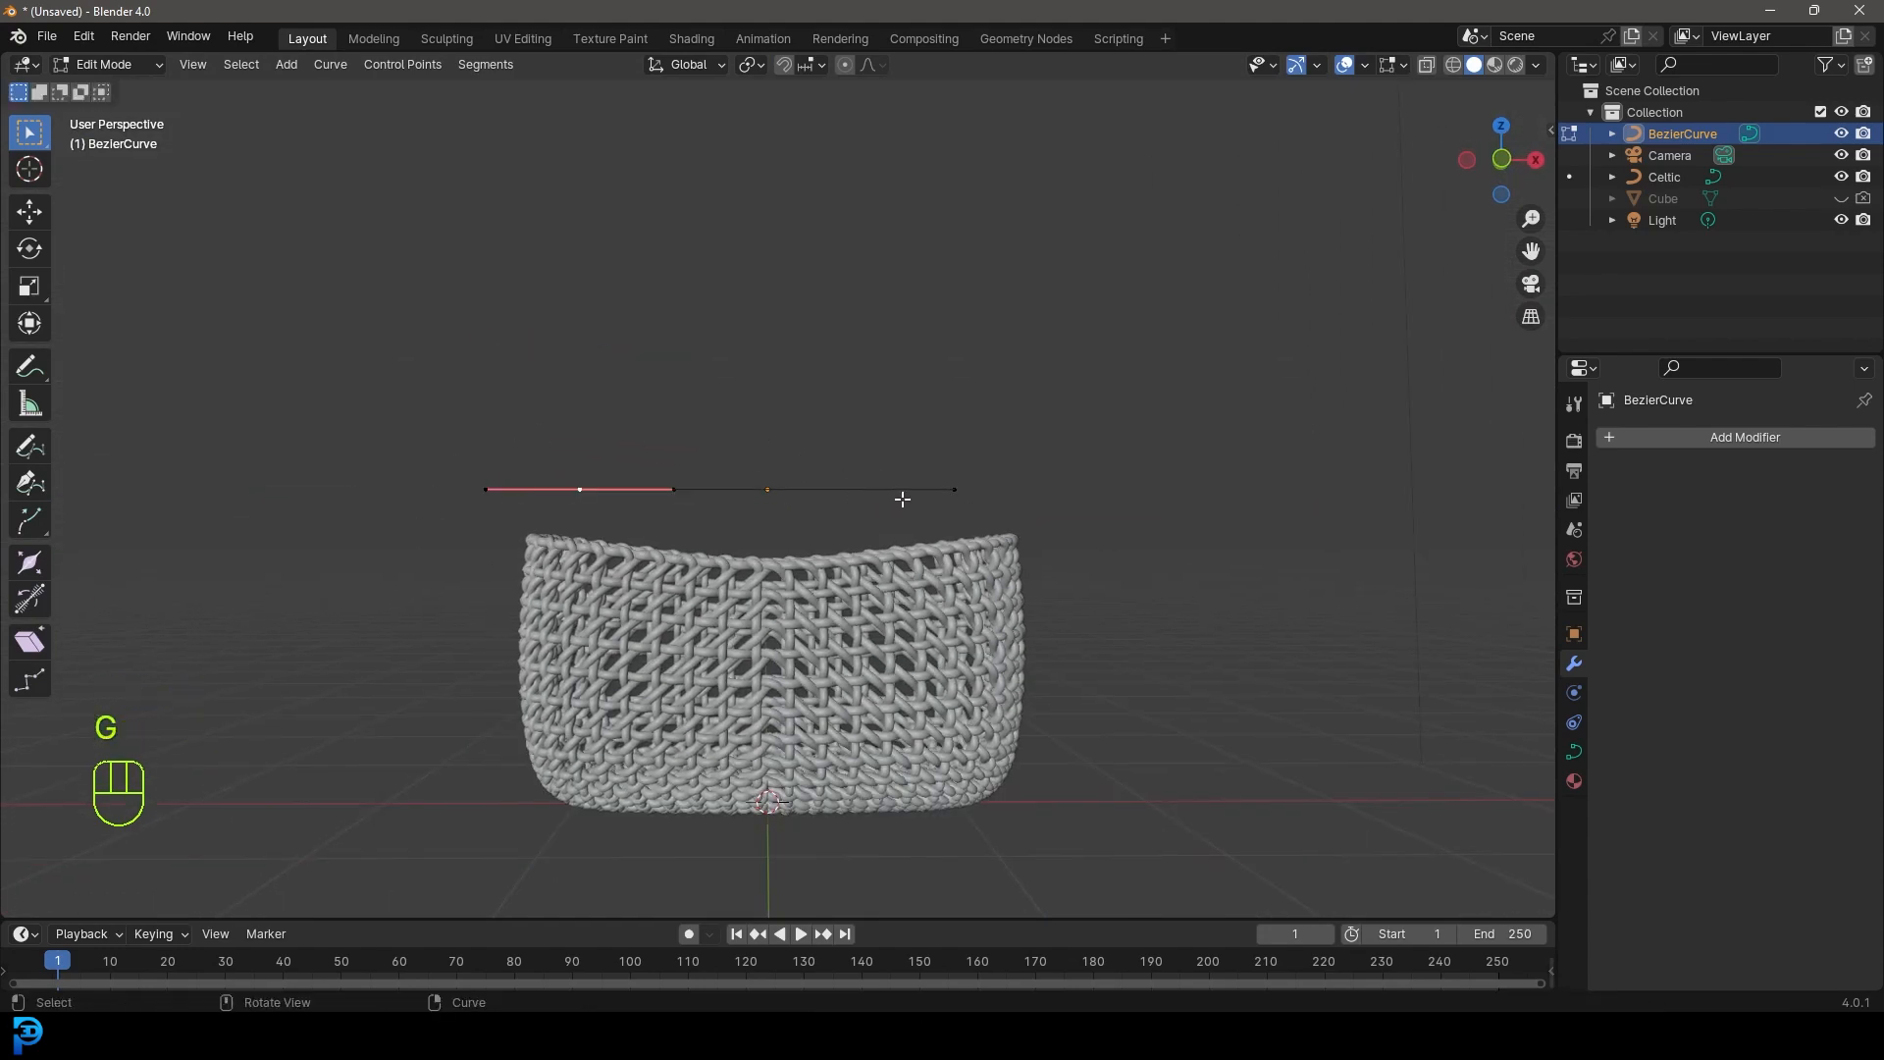
key("g")
left_click(1089, 500)
left_click_drag(365, 300, 1093, 553)
scroll(724, 393, "up", 2)
right_click(724, 392)
left_click(652, 392)
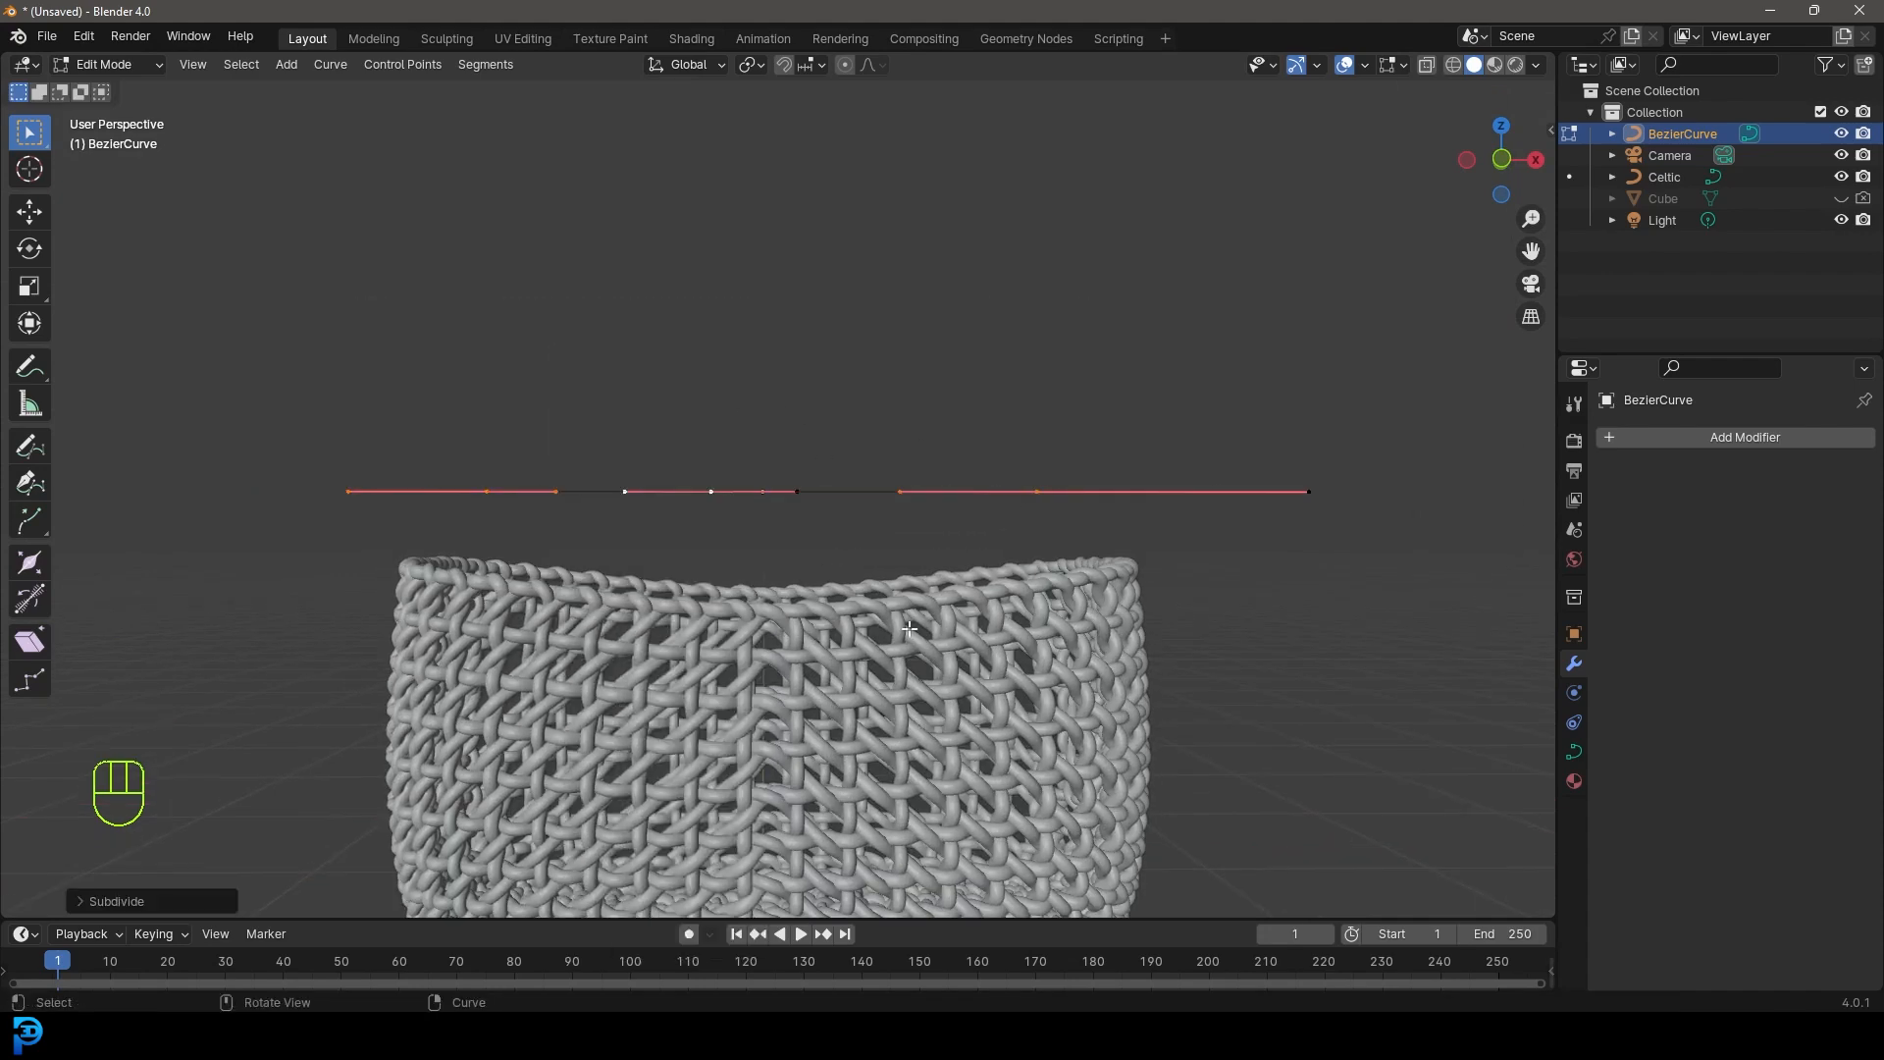
- In front view, raise the middle point and widen its handles into a rounded arch
middle_click_drag(787, 416, 775, 589)
key("KP_1")
key("g")
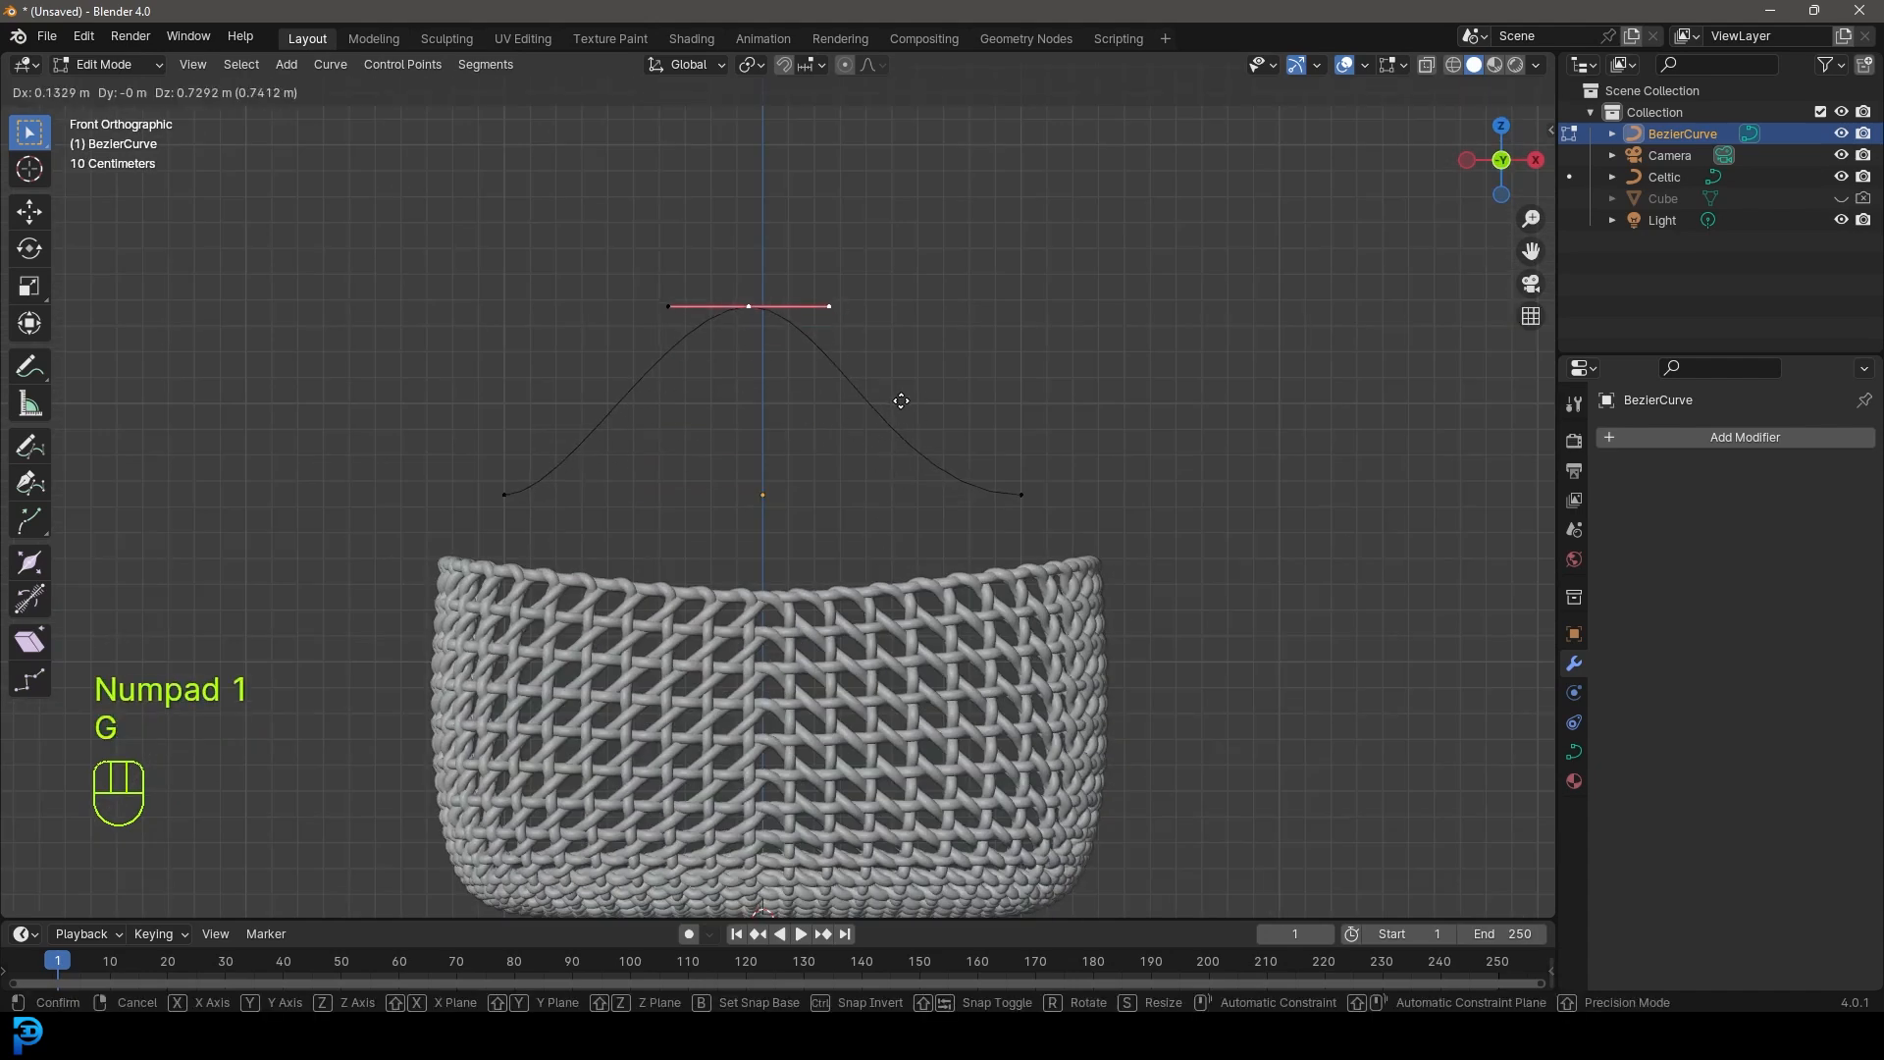
left_click(901, 400)
key("s")
left_click(1076, 430)
- Rotate and lower both curve end points so they rest on the basket rim
left_click_drag(1115, 563, 986, 444)
key("r")
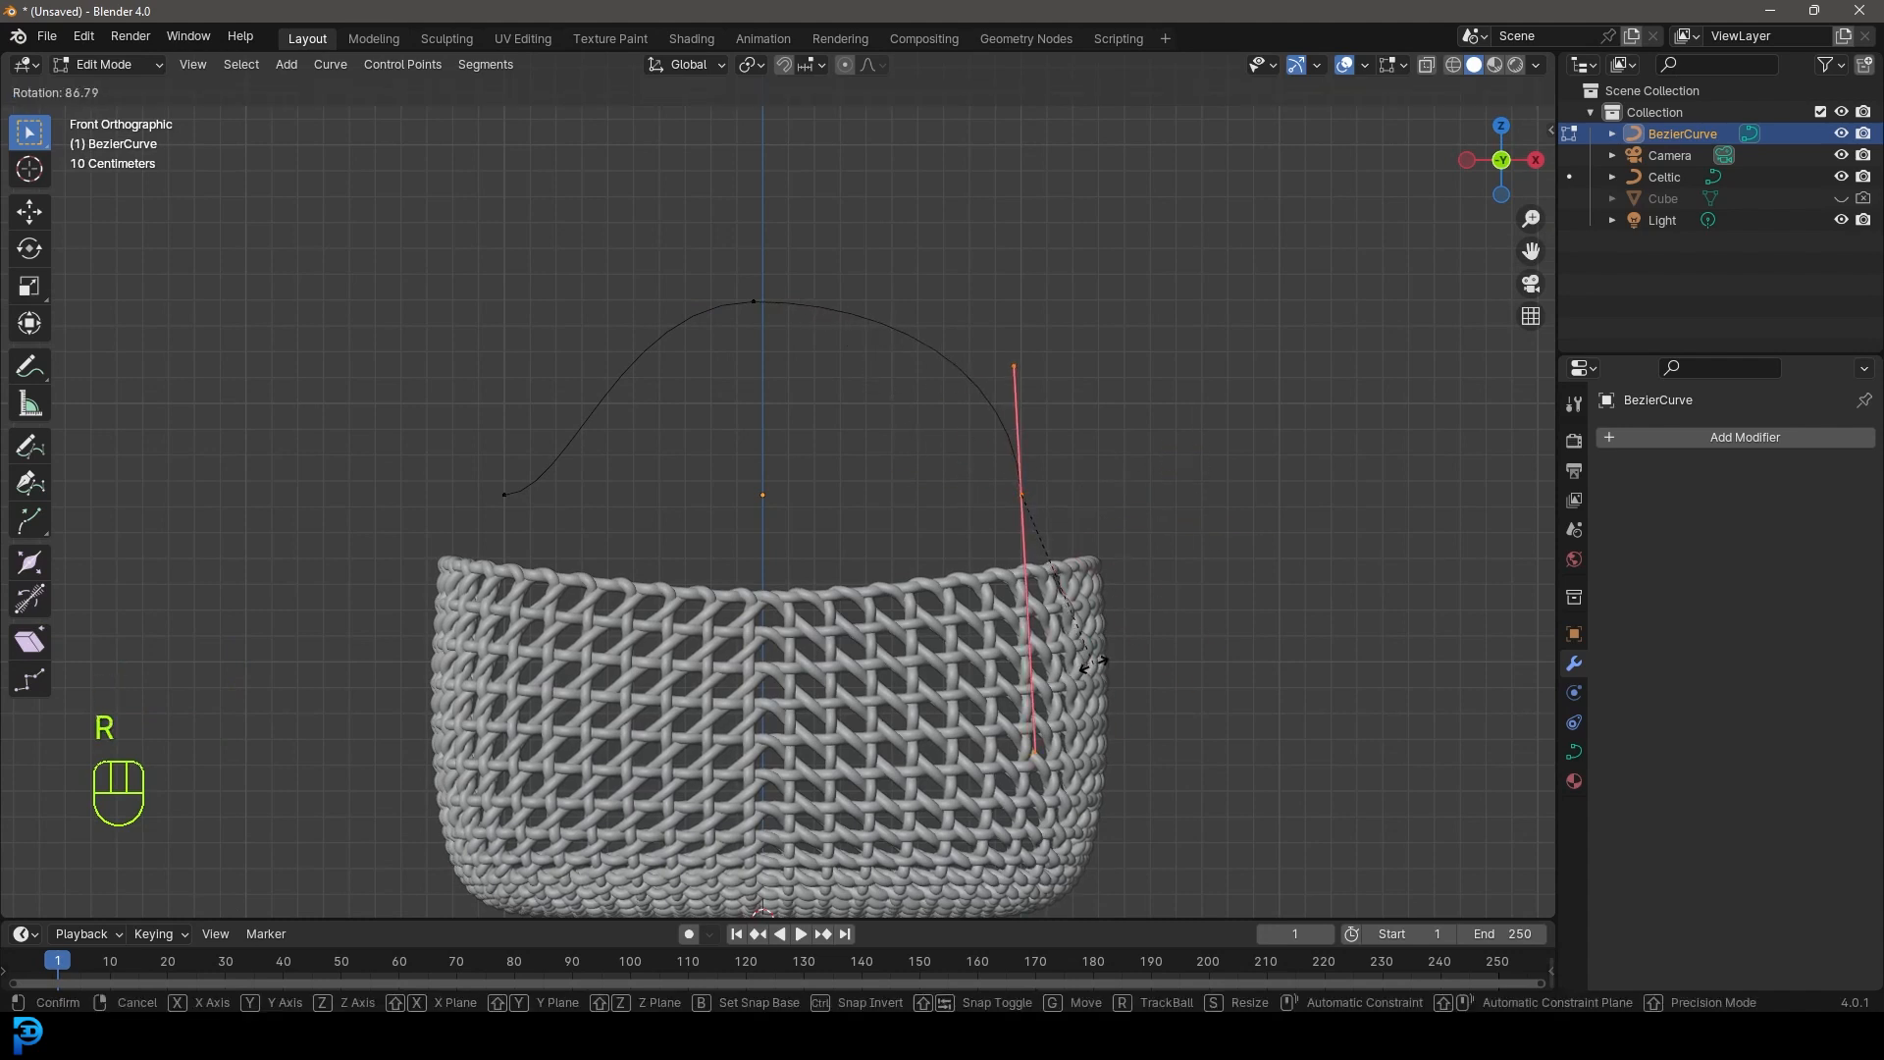
left_click(1092, 663)
key("g")
left_click(1112, 635)
left_click_drag(580, 547, 443, 432)
key("r")
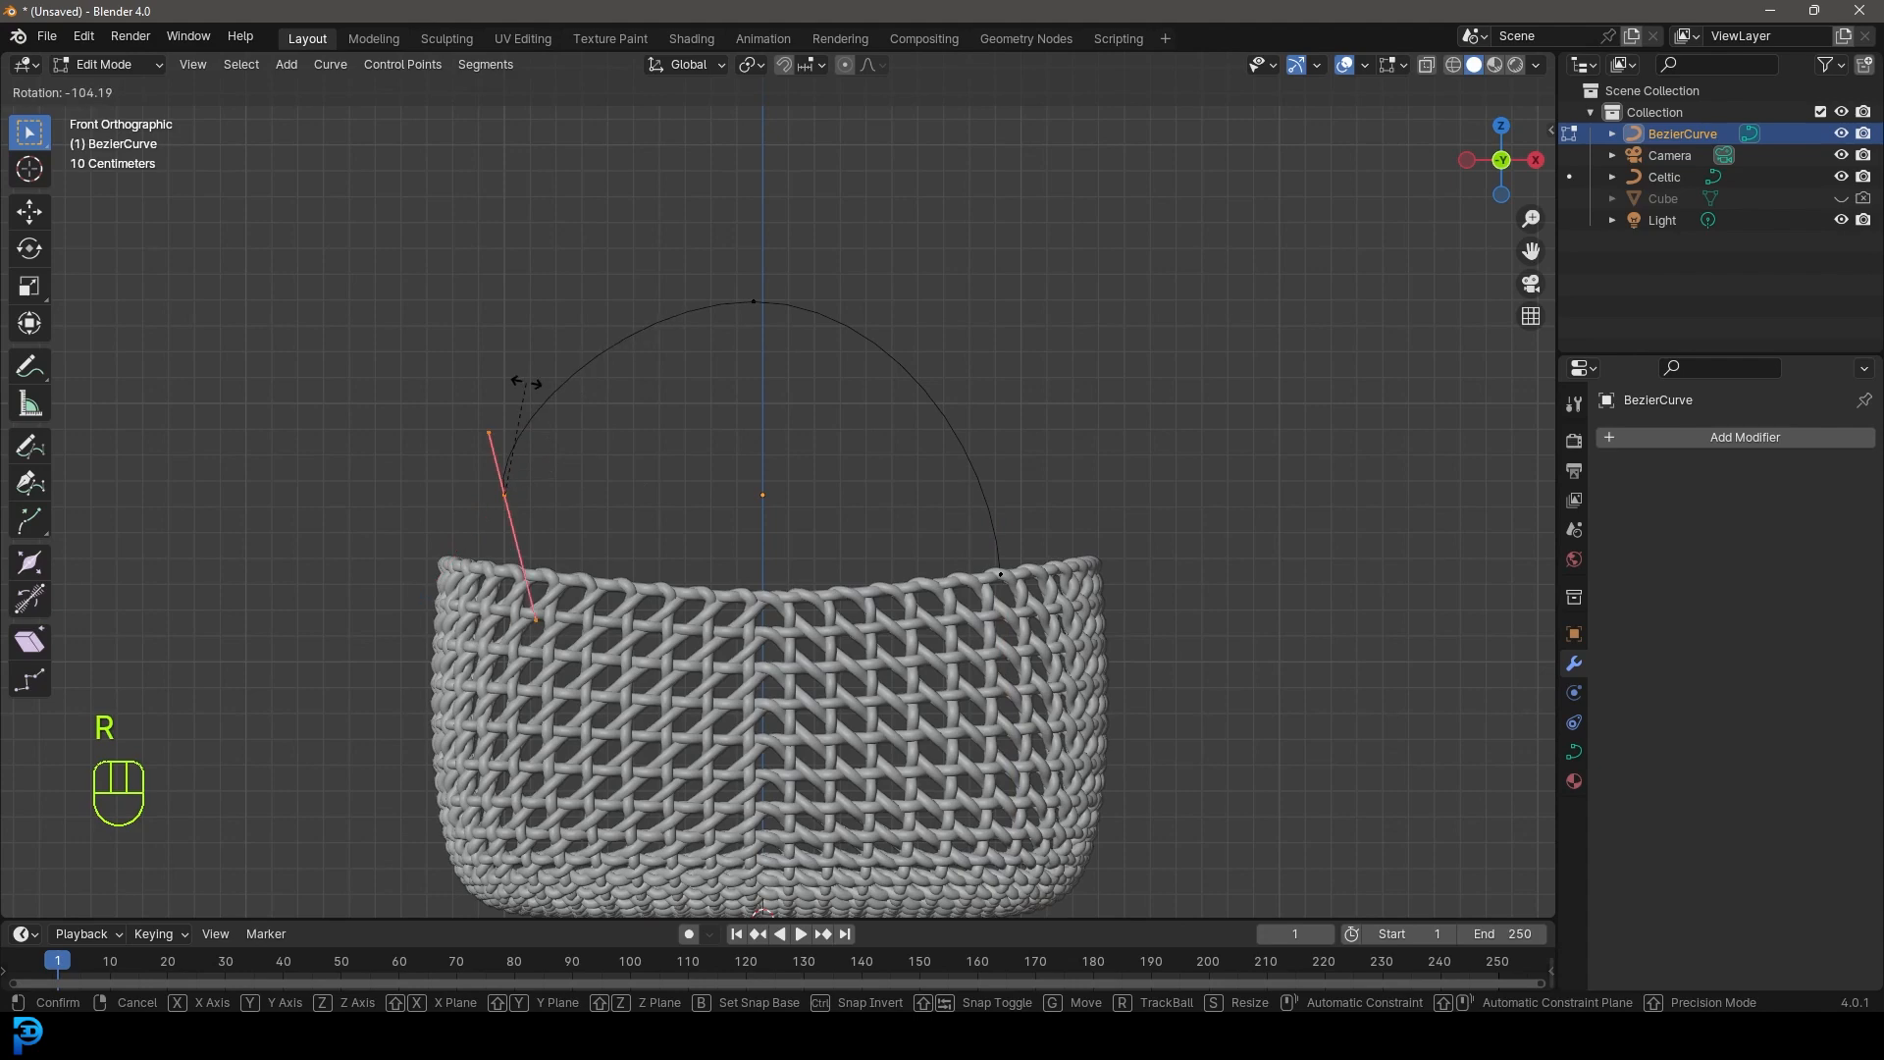
left_click(547, 395)
key("g")
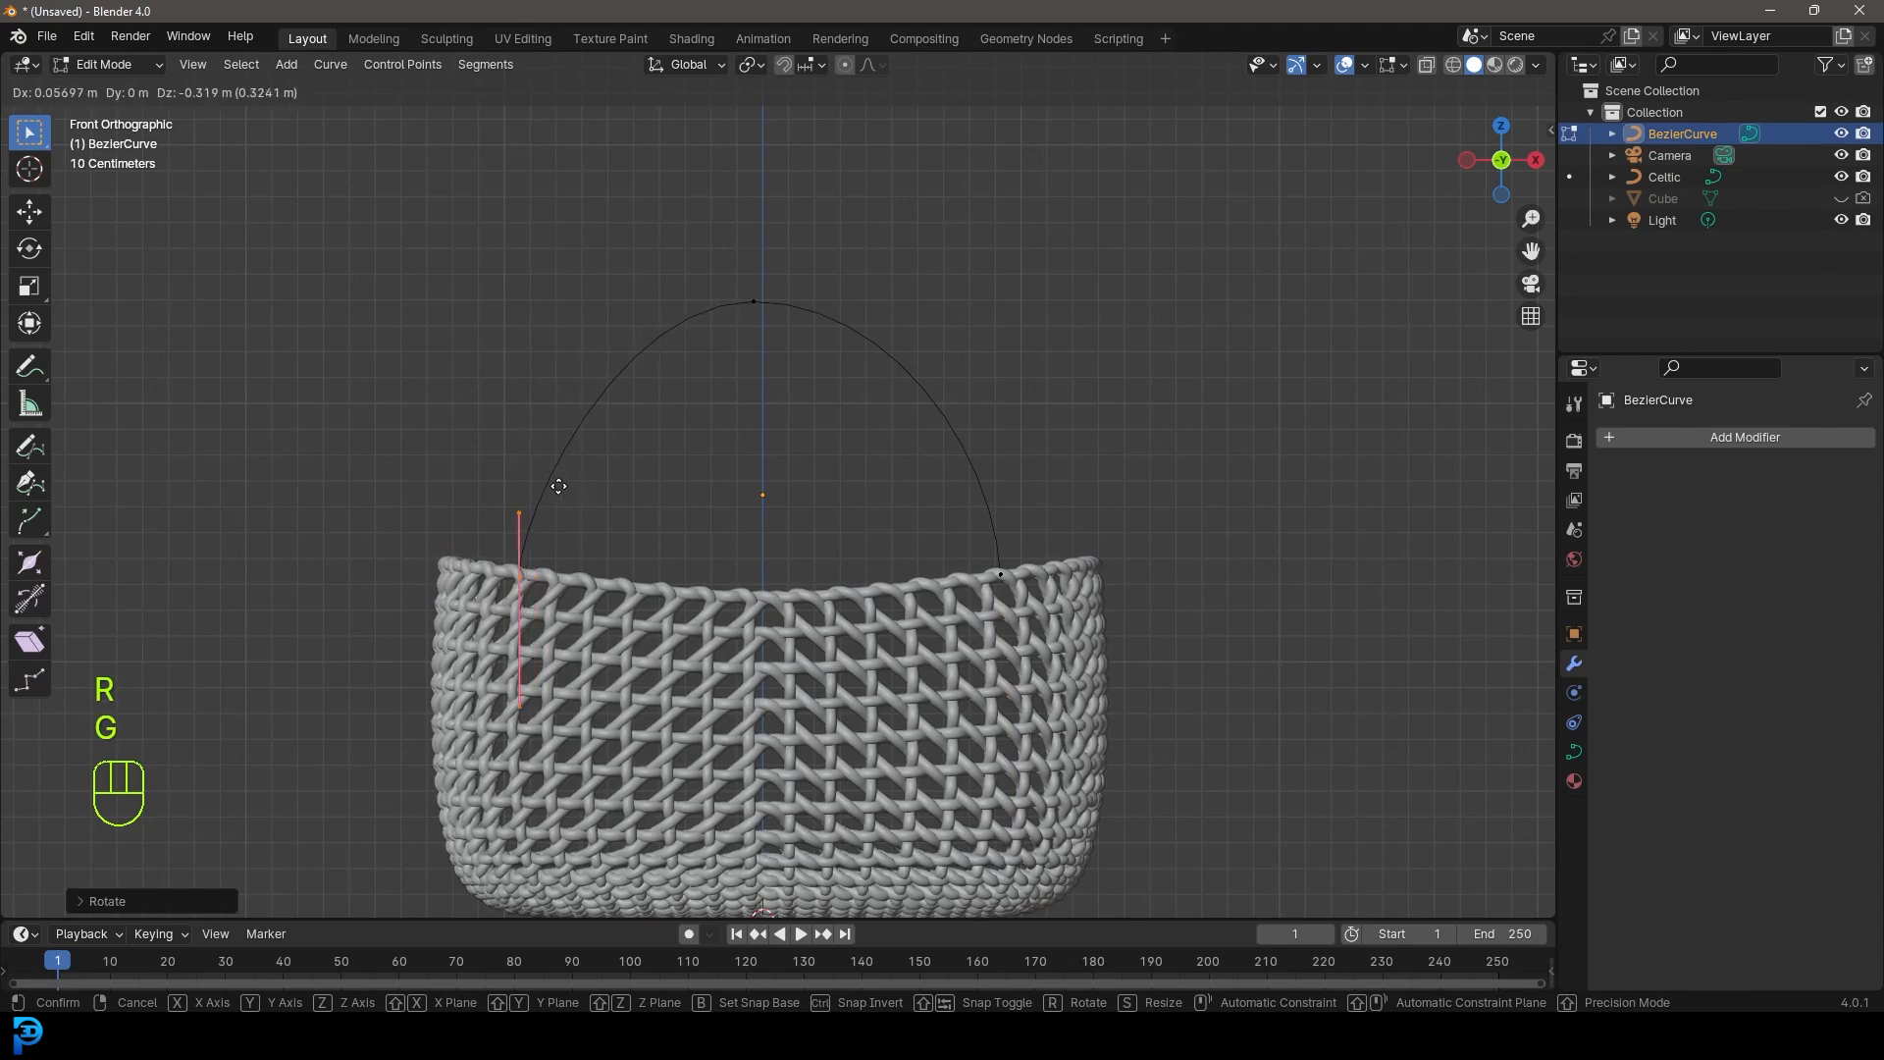
left_click(567, 494)
key("KP_7")
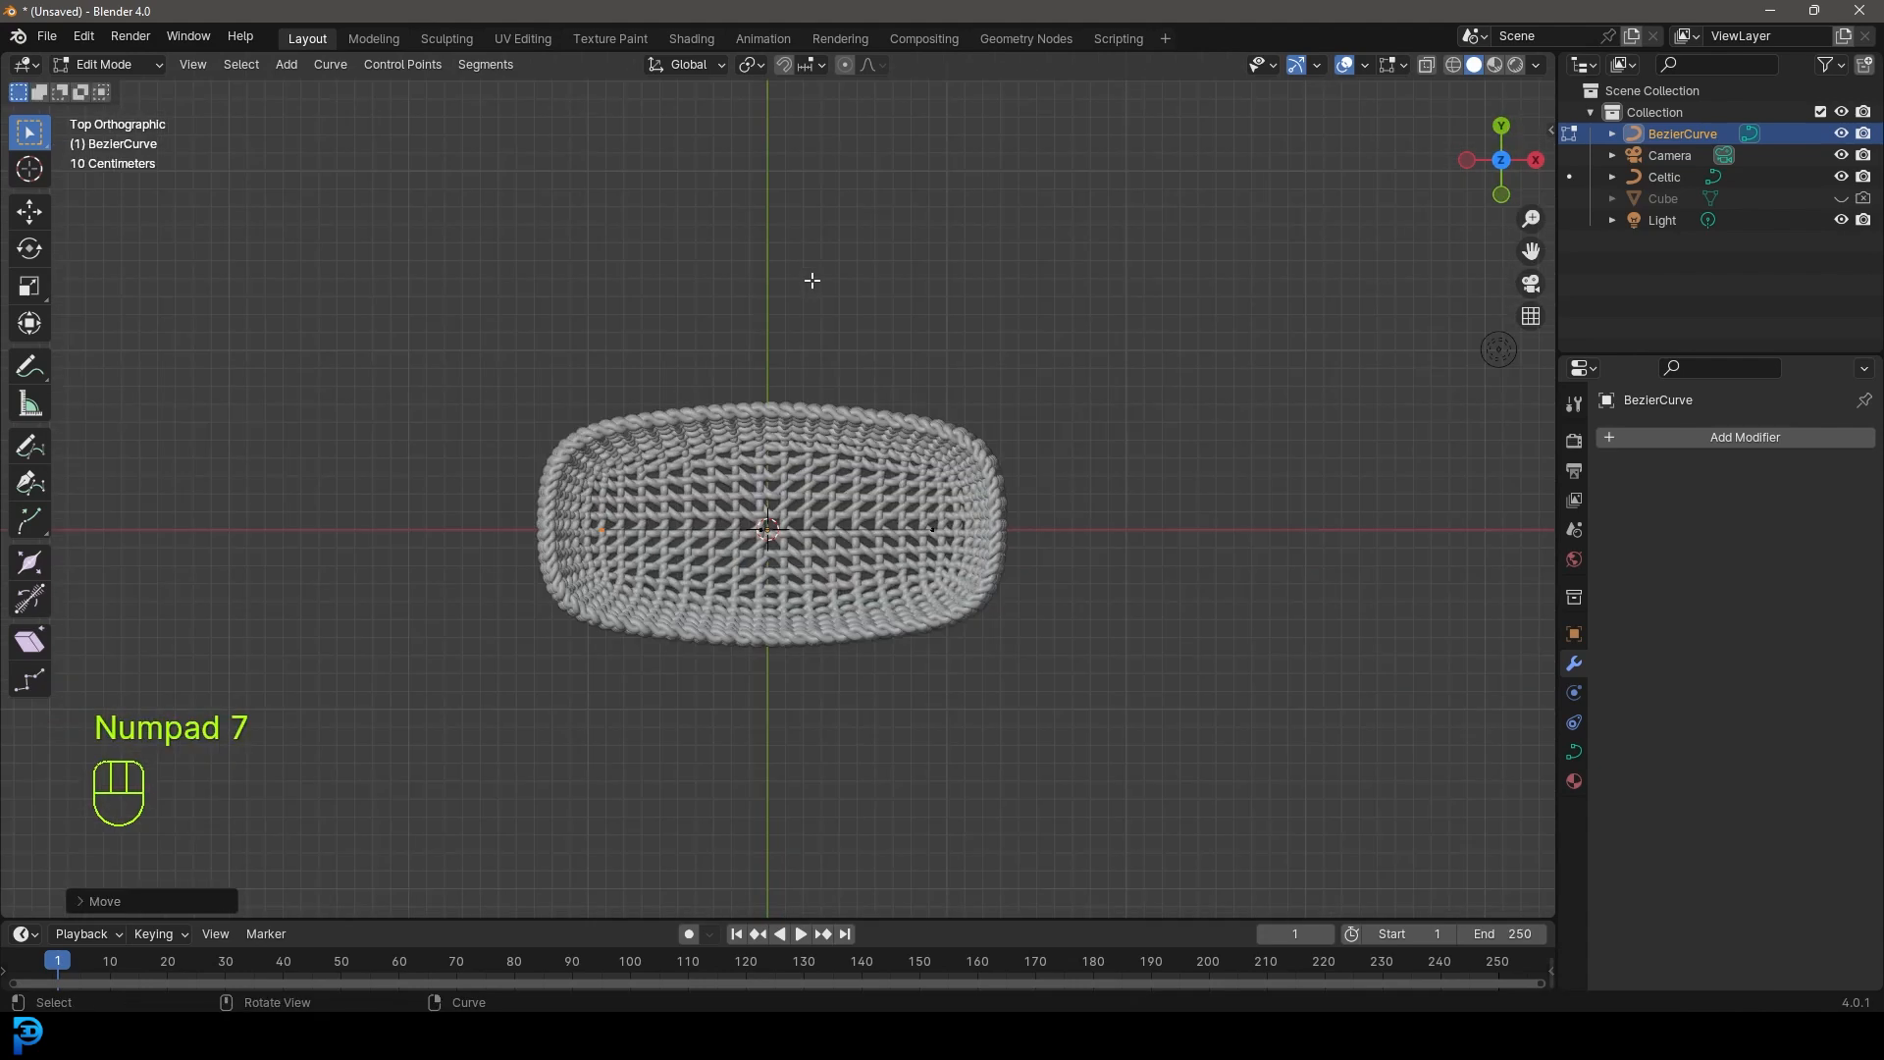
- Move the whole handle curve in top view to line it up over the basket
key("a")
scroll(824, 599, "up", 2)
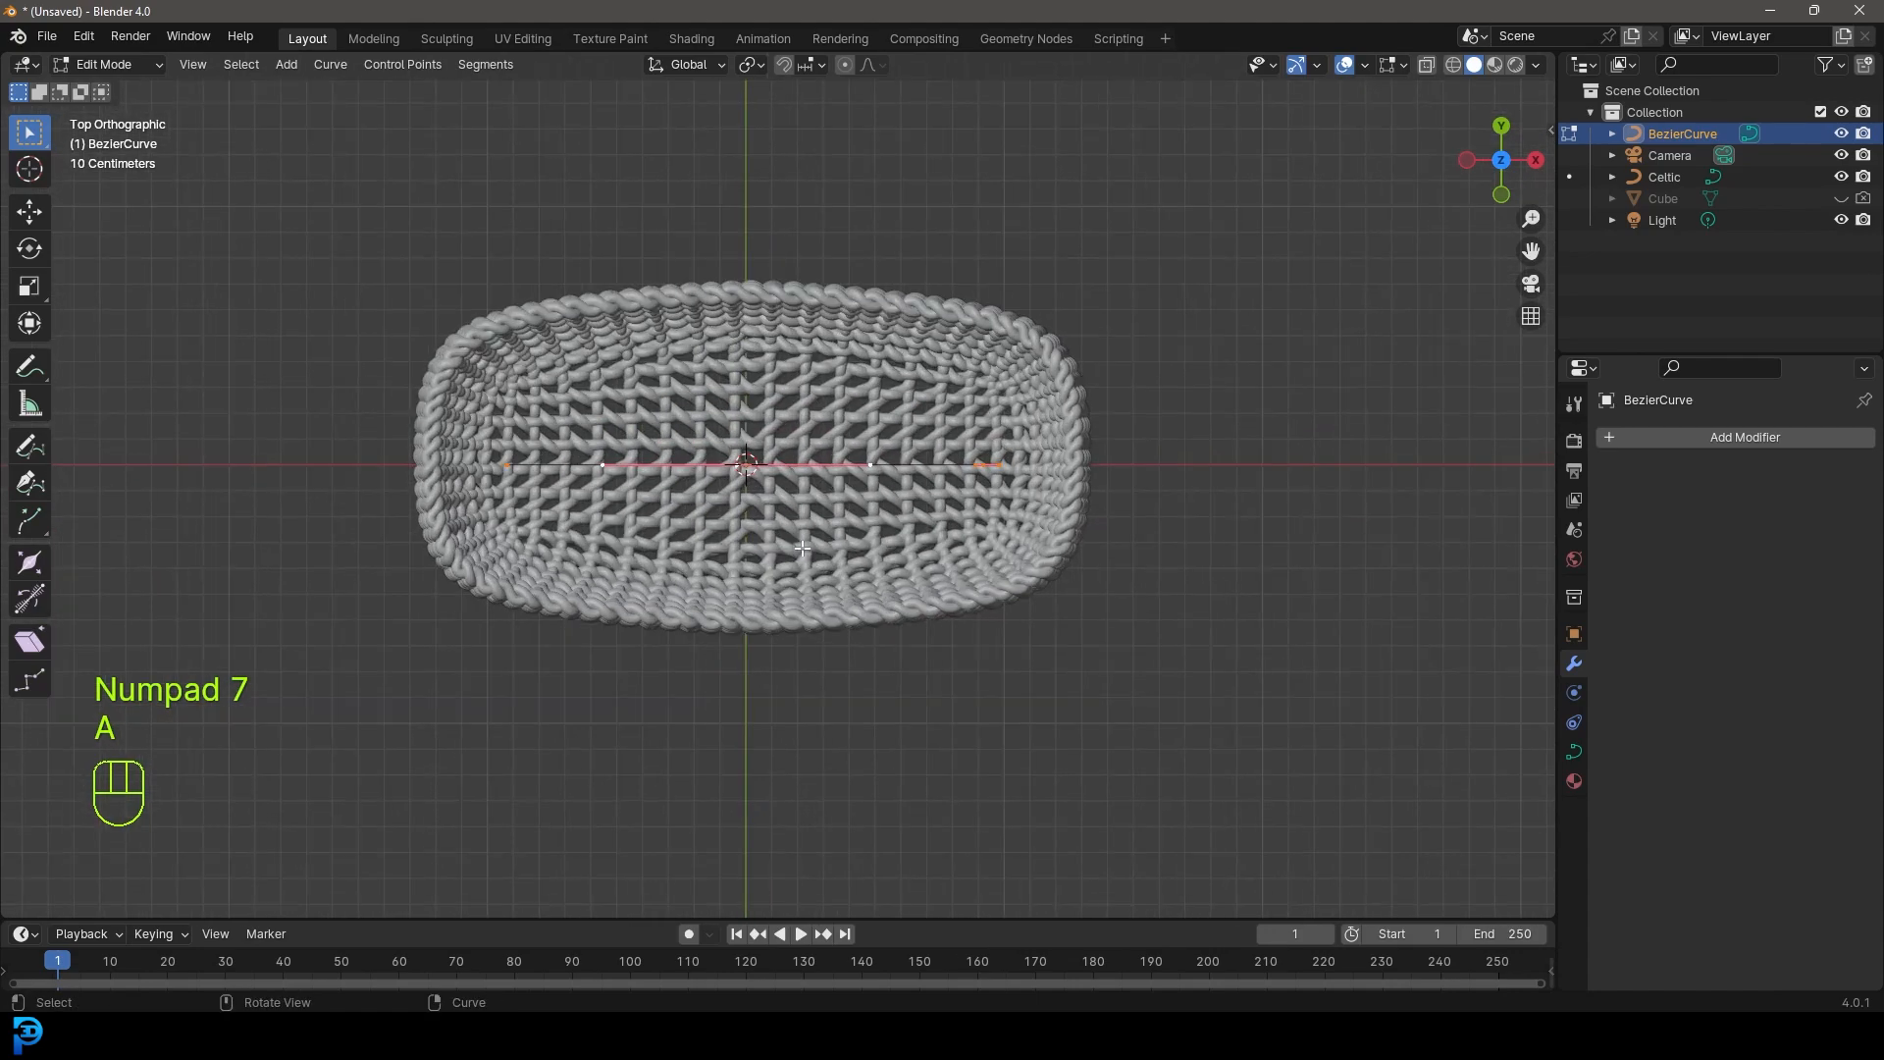
key("g")
left_click(810, 686)
middle_click_drag(1060, 703, 849, 543)
- Adjust the handle's points so the arch spans the rim from end to end
key("g")
left_click(847, 541)
middle_click_drag(668, 302, 756, 353)
key("g")
left_click(852, 397)
middle_click_drag(852, 398, 1007, 399)
middle_click_drag(891, 421, 718, 453)
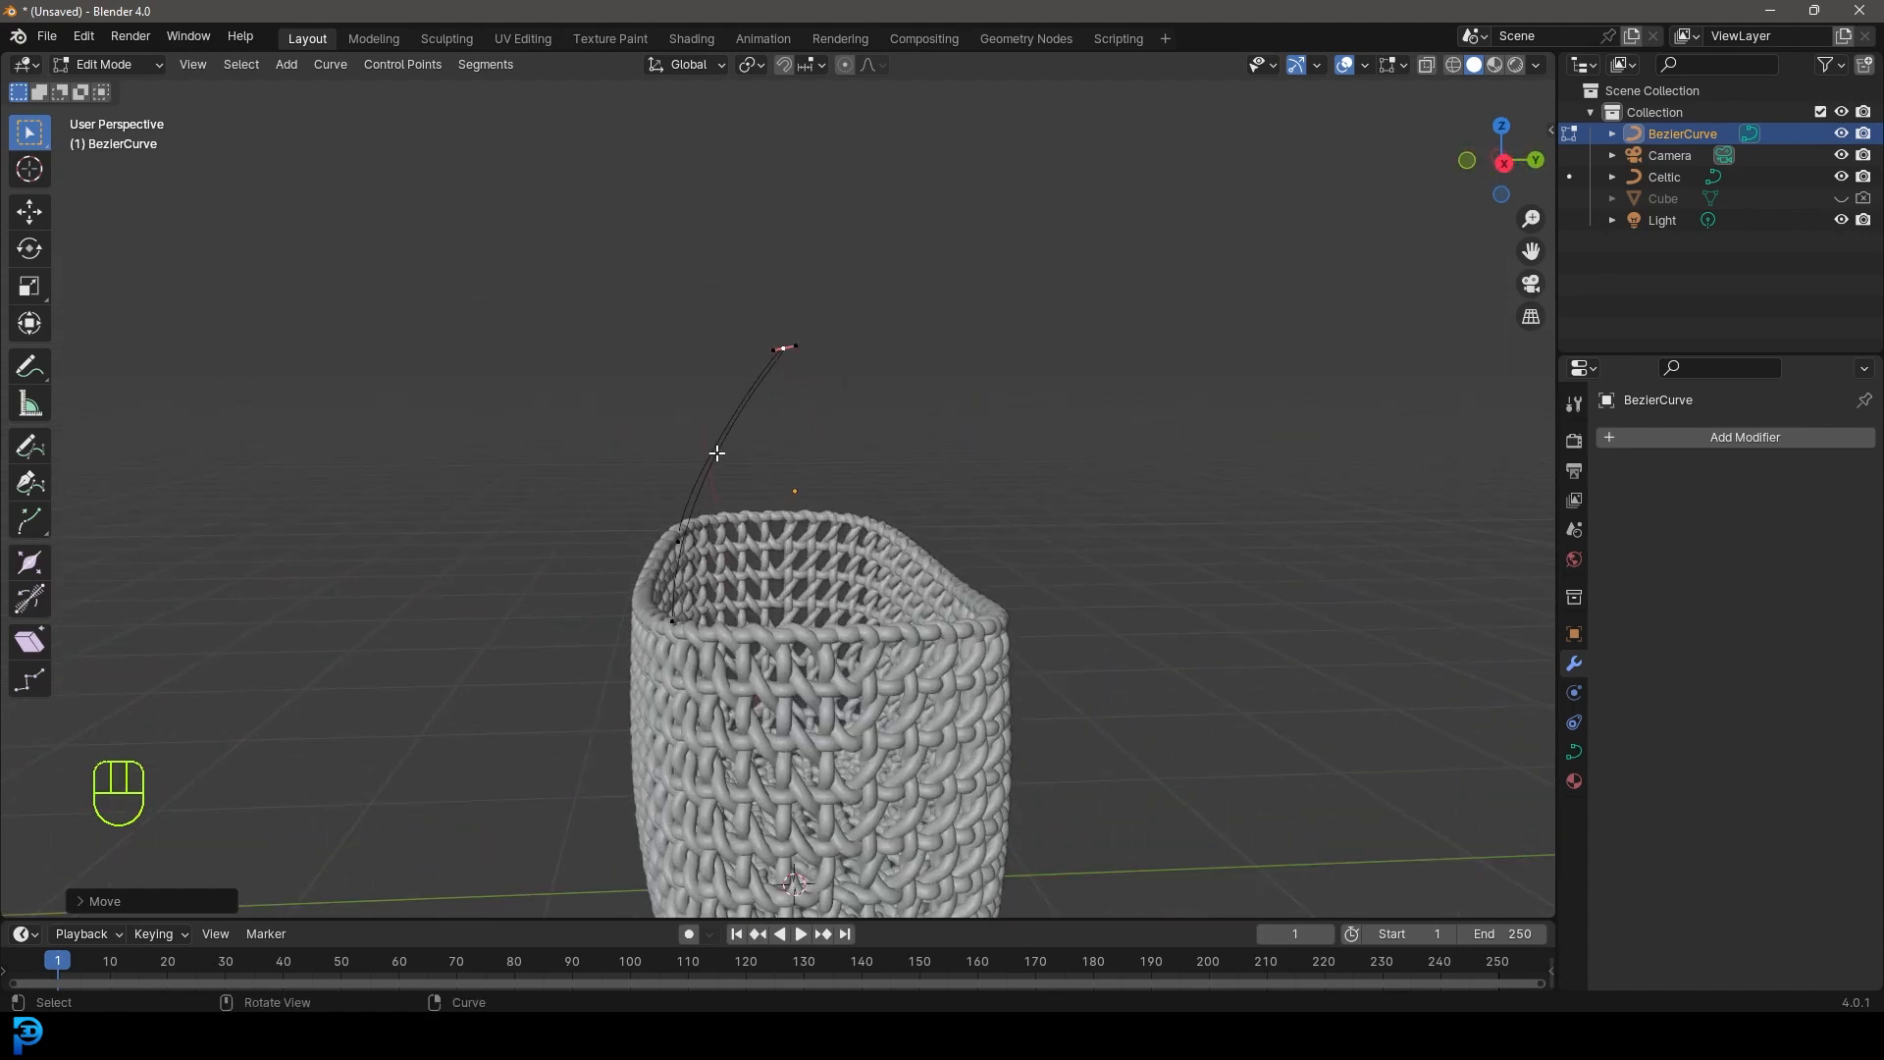
- Set the curve's Geometry Bevel Depth to 0.027 m to make a round tube
left_click(1573, 752)
scroll(1671, 719, "down", 2)
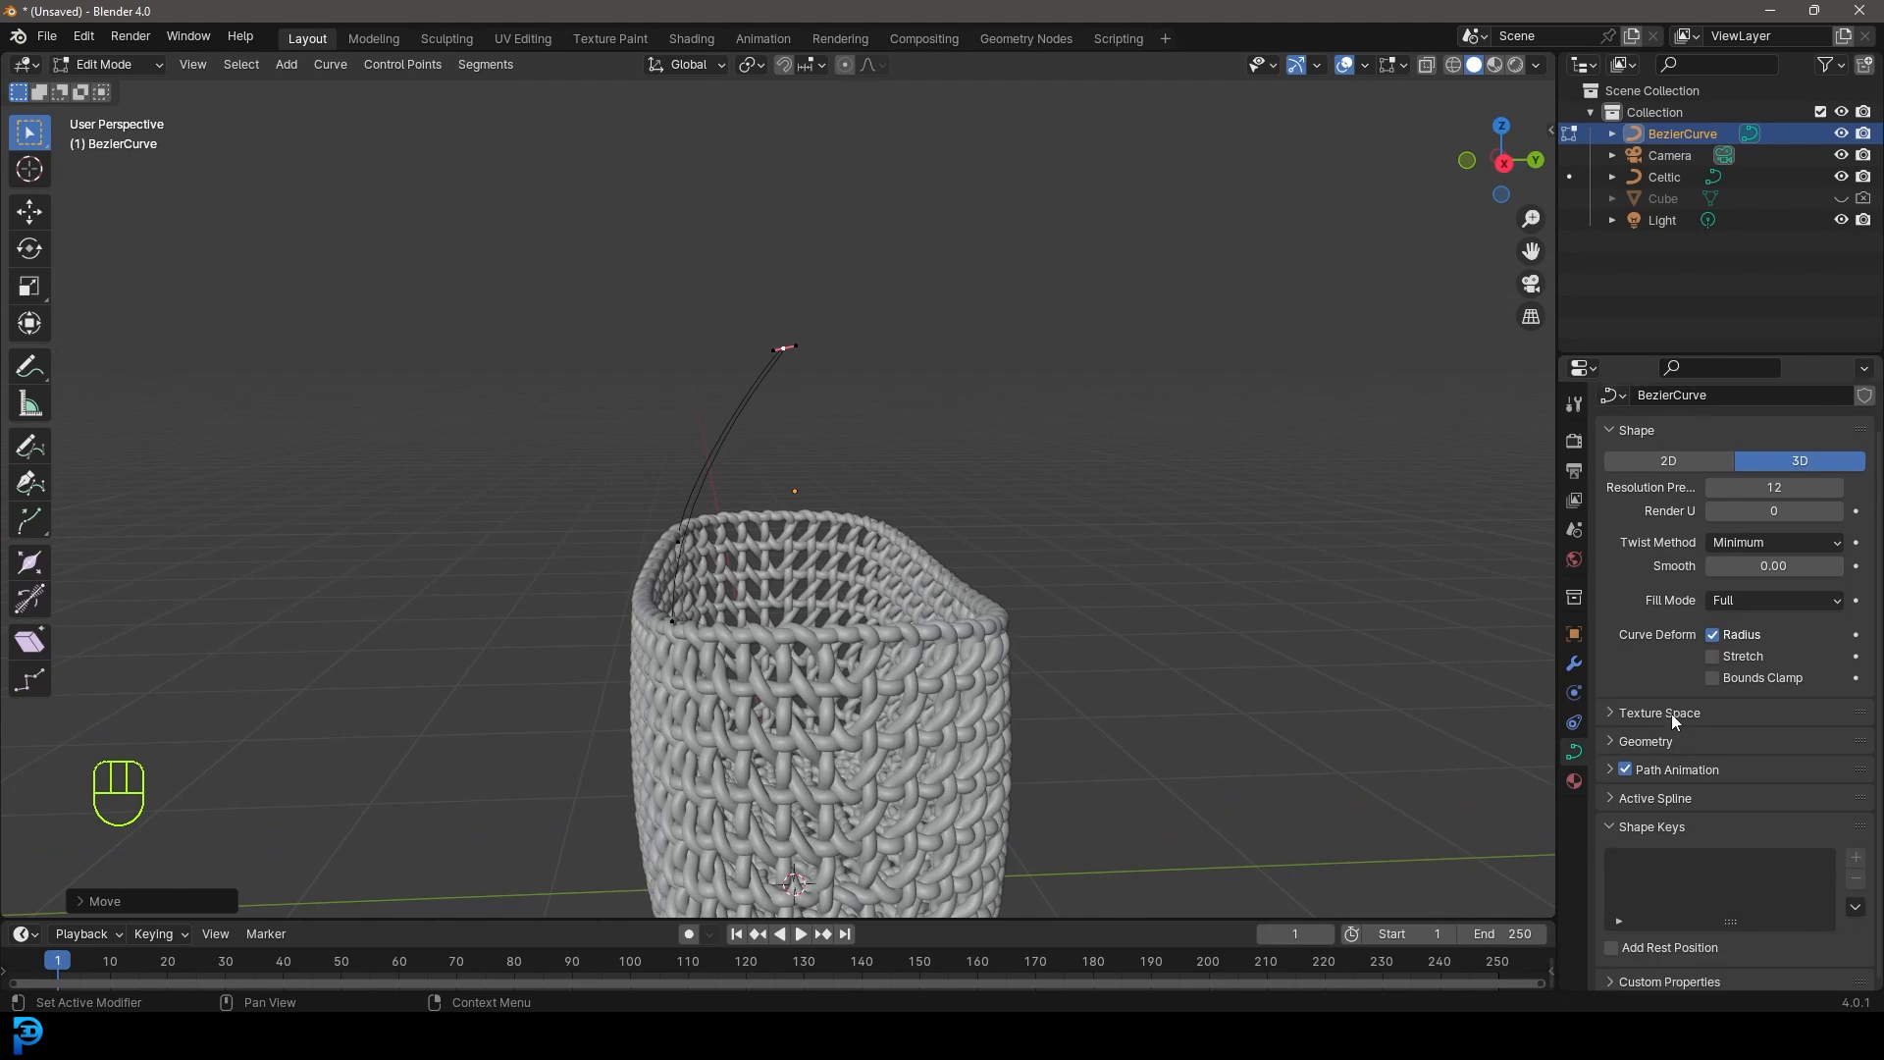
left_click(1620, 744)
scroll(1623, 797, "down", 5)
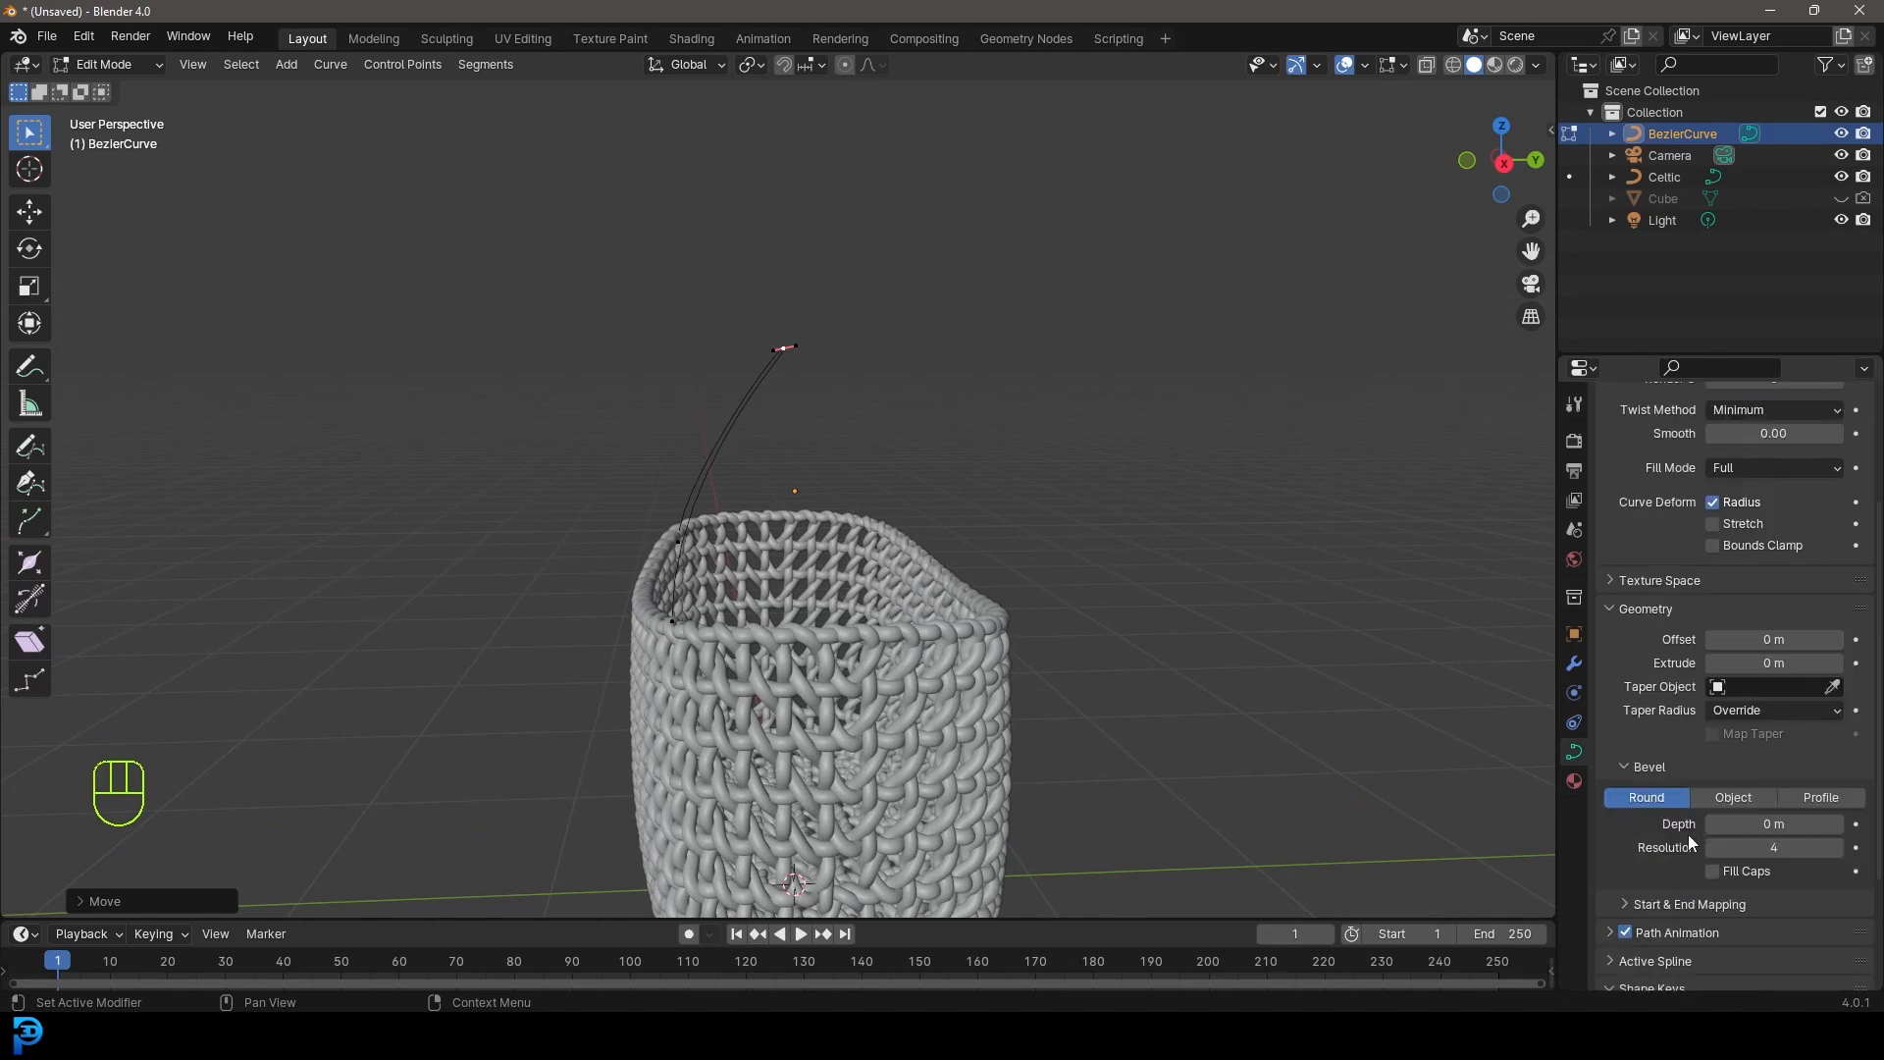
left_click_drag(1765, 834, 1781, 834, "shift")
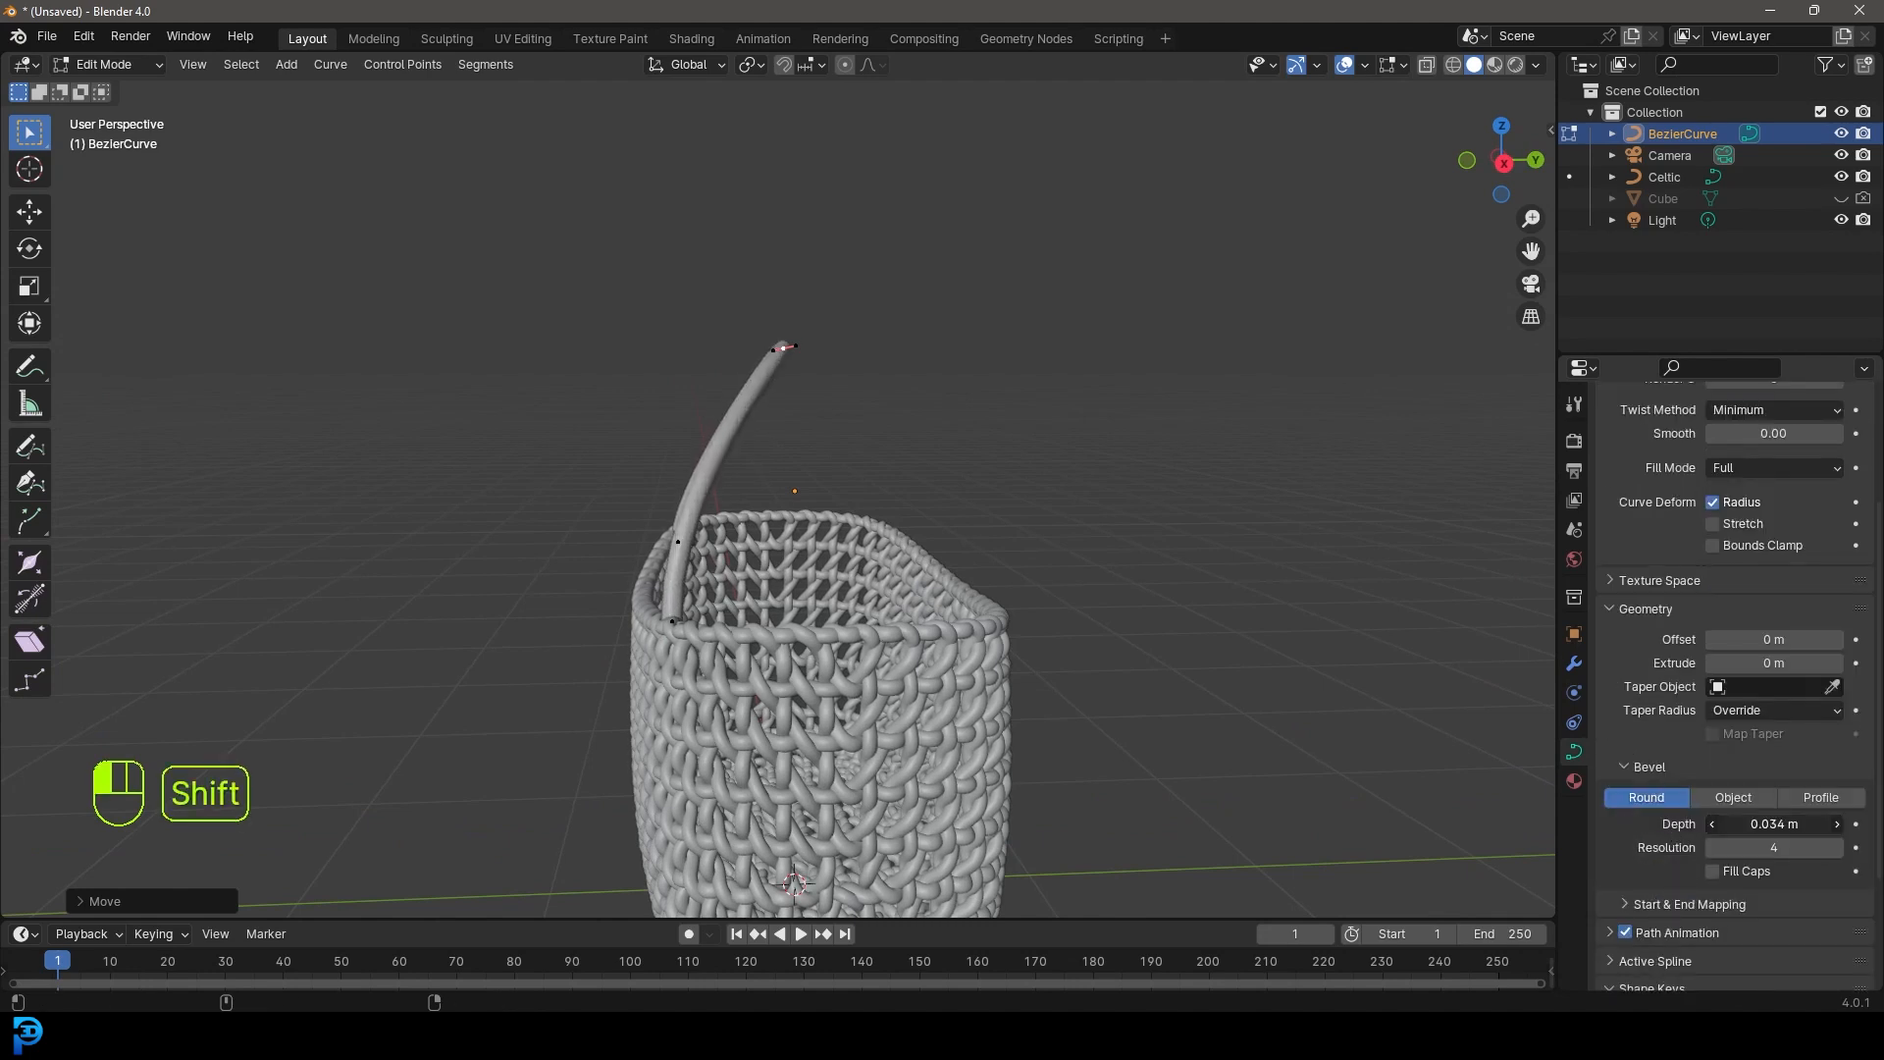
middle_click_drag(871, 486, 1096, 526)
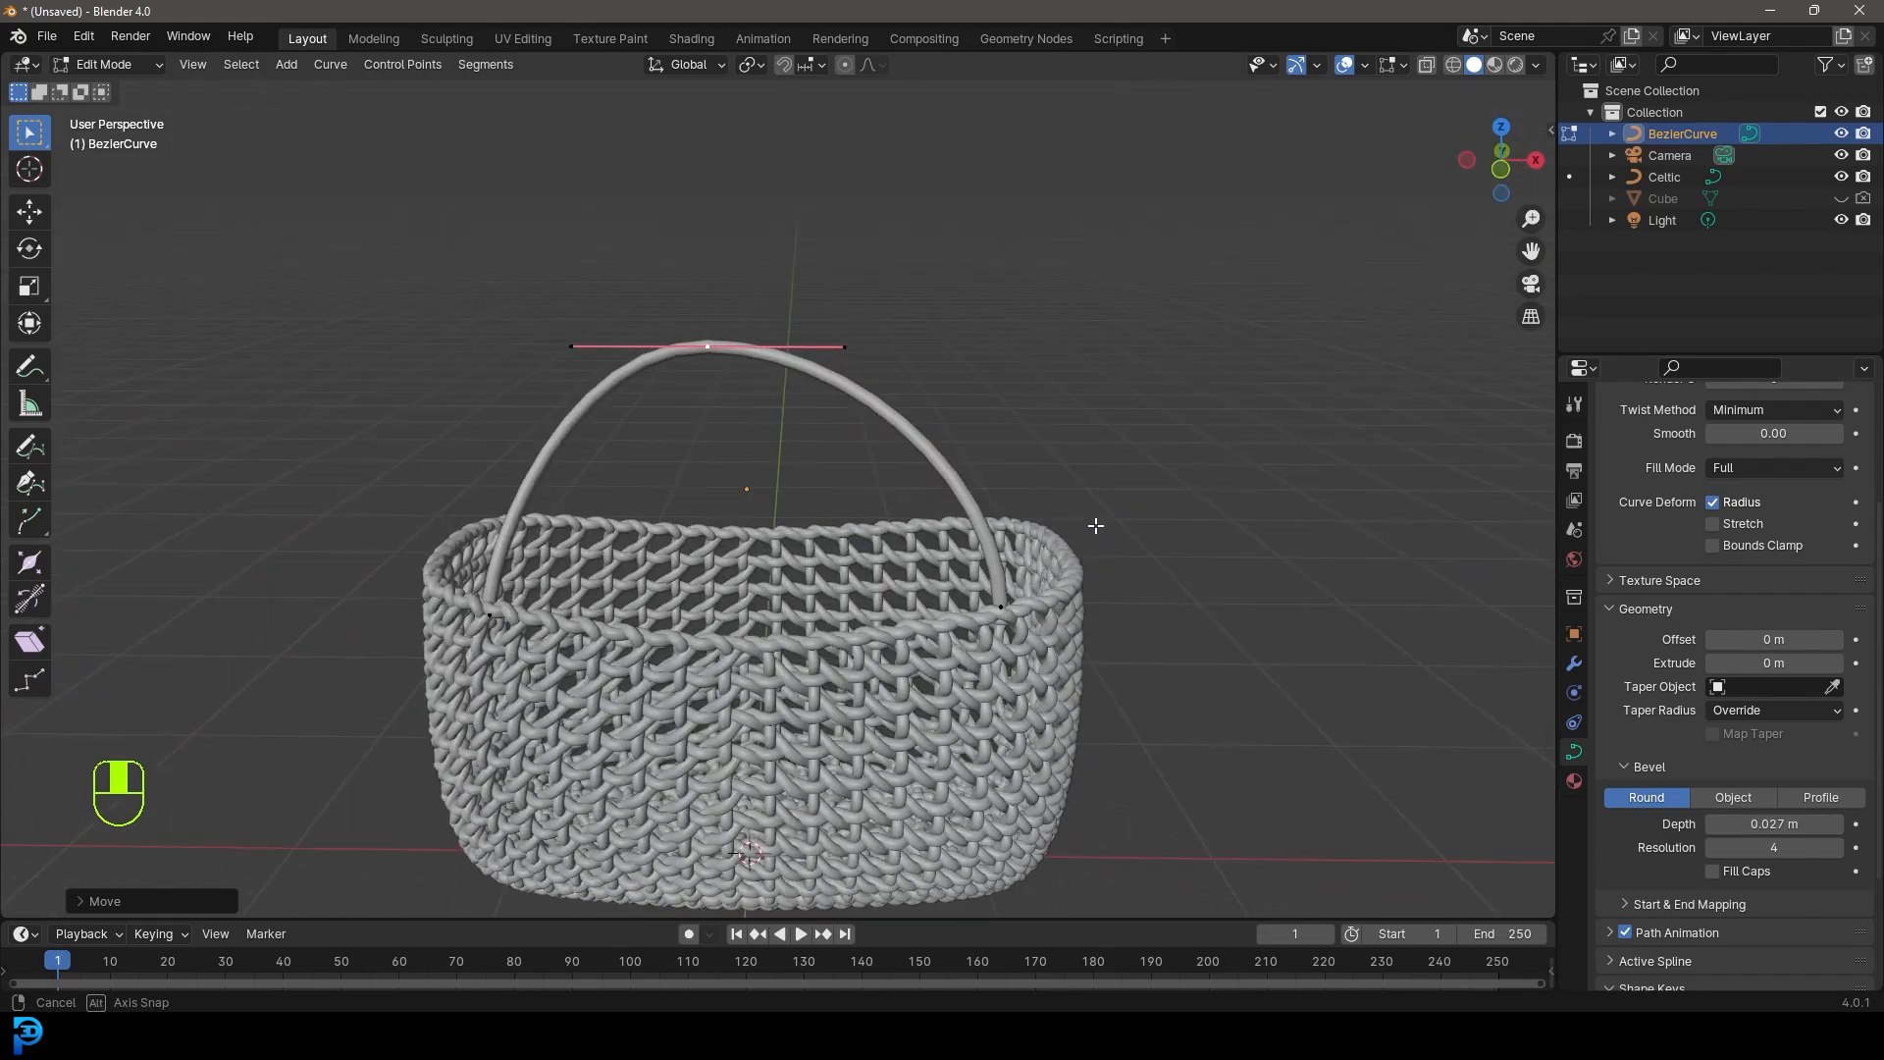
- Lengthen the top point's handles and lower it to reshape the handle's arch
key("s")
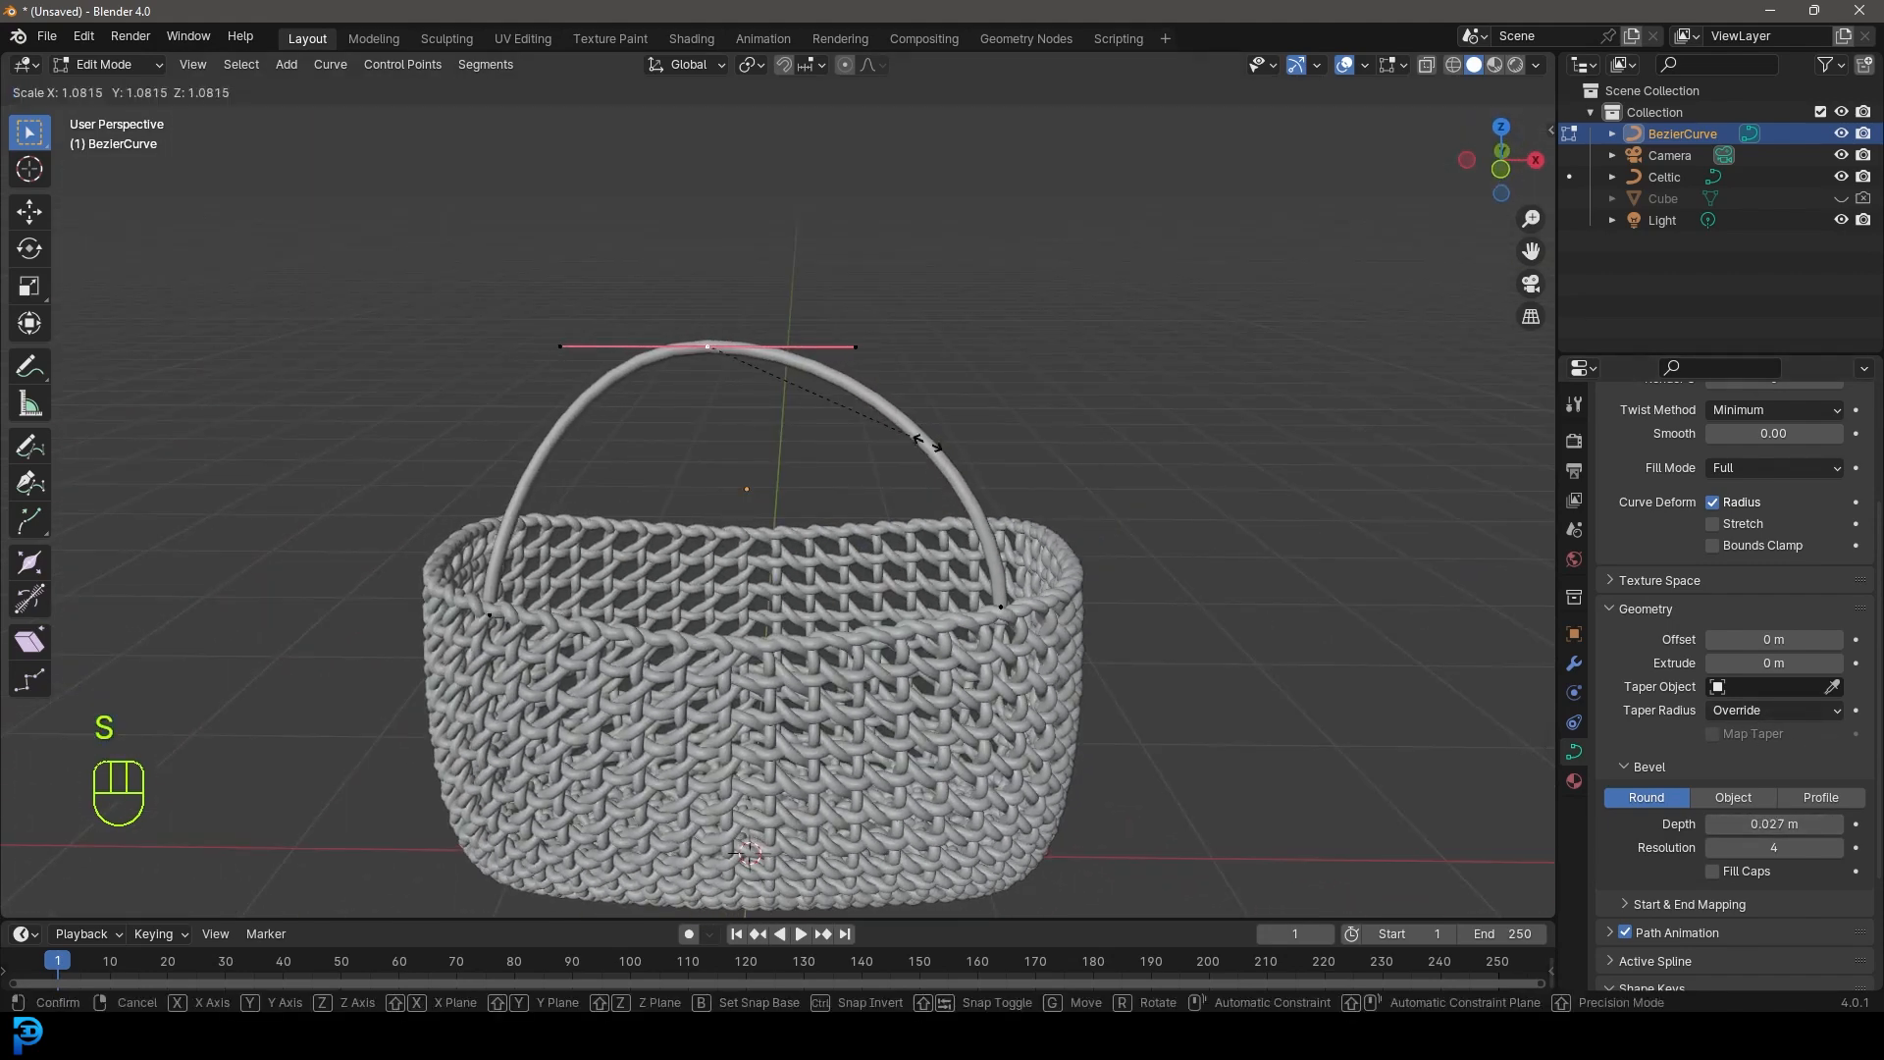
left_click(1011, 453)
key("g")
left_click(1031, 491)
middle_click_drag(1030, 491, 609, 521)
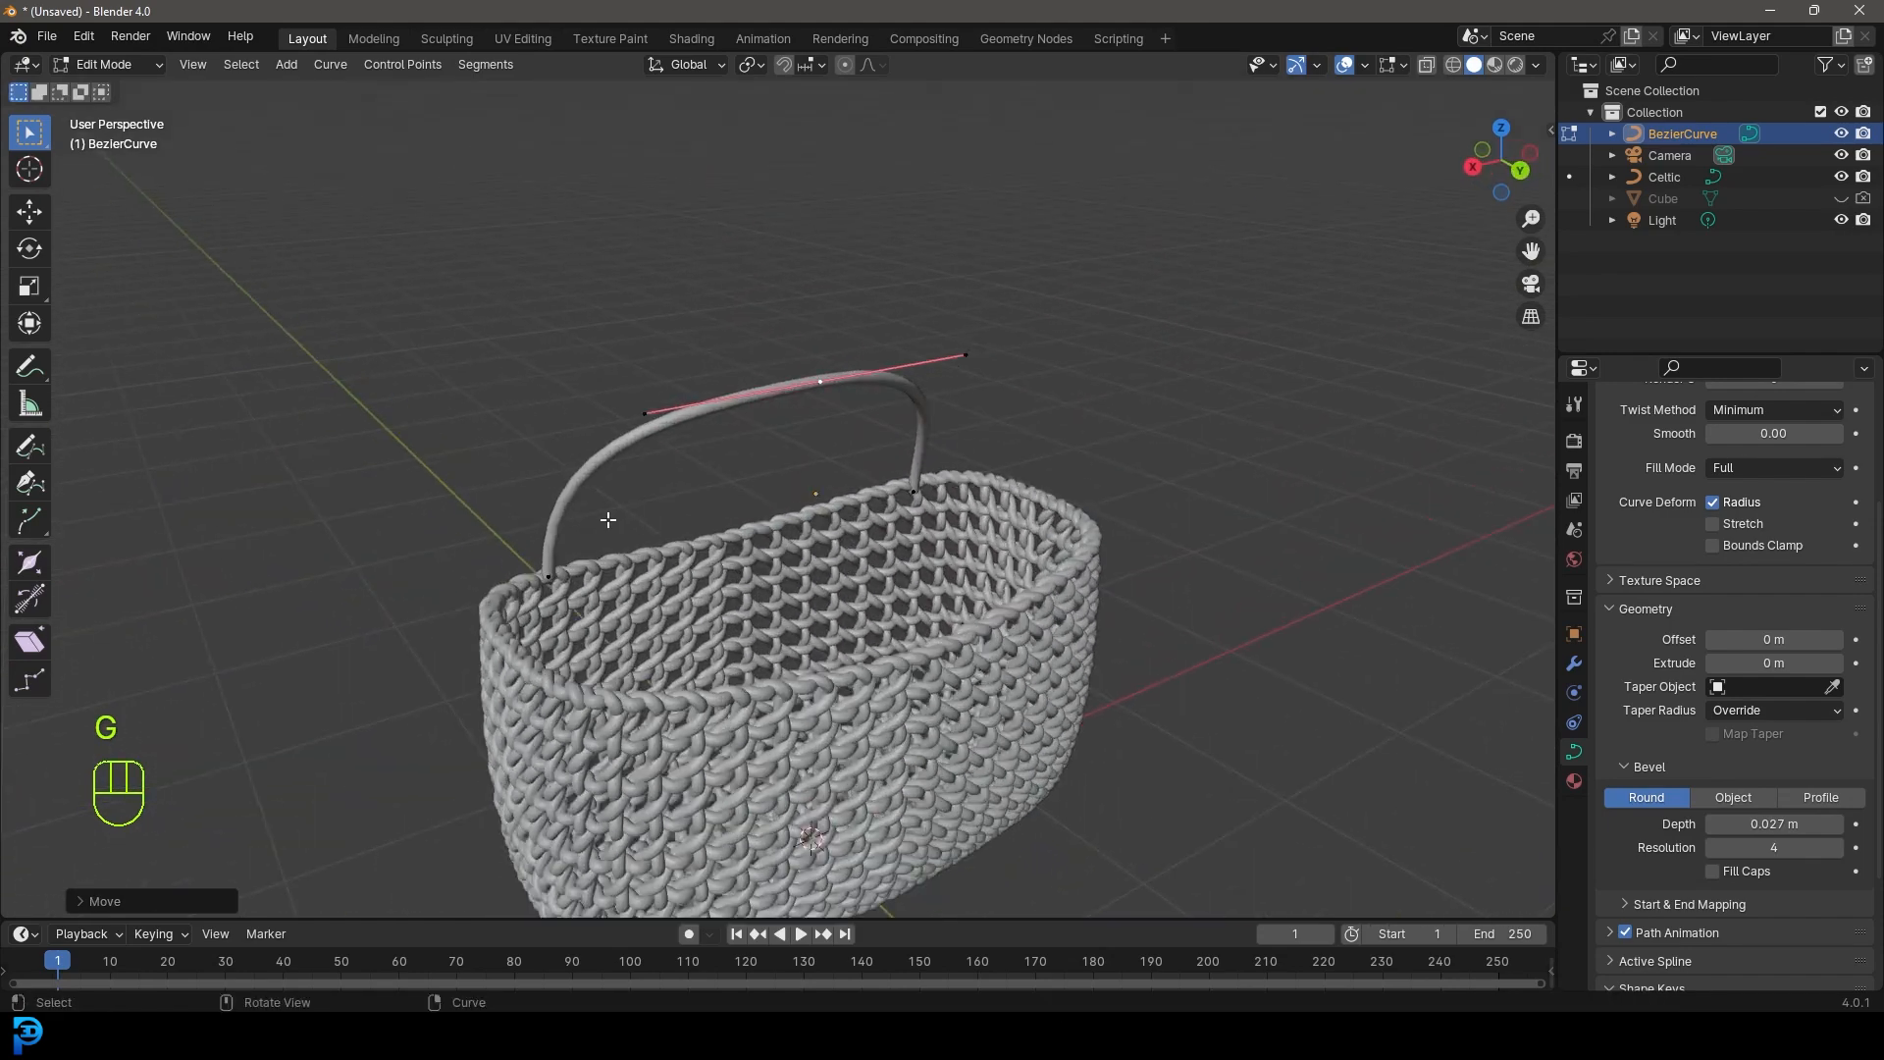
- Lower the first handle's two end points onto the basket rim and reposition its top point
left_click(555, 582)
key("g")
key("z")
left_click(557, 611)
left_click(907, 498)
key("g")
key("z")
left_click(905, 525)
left_click(818, 377)
middle_click_drag(833, 455, 885, 423)
key("g")
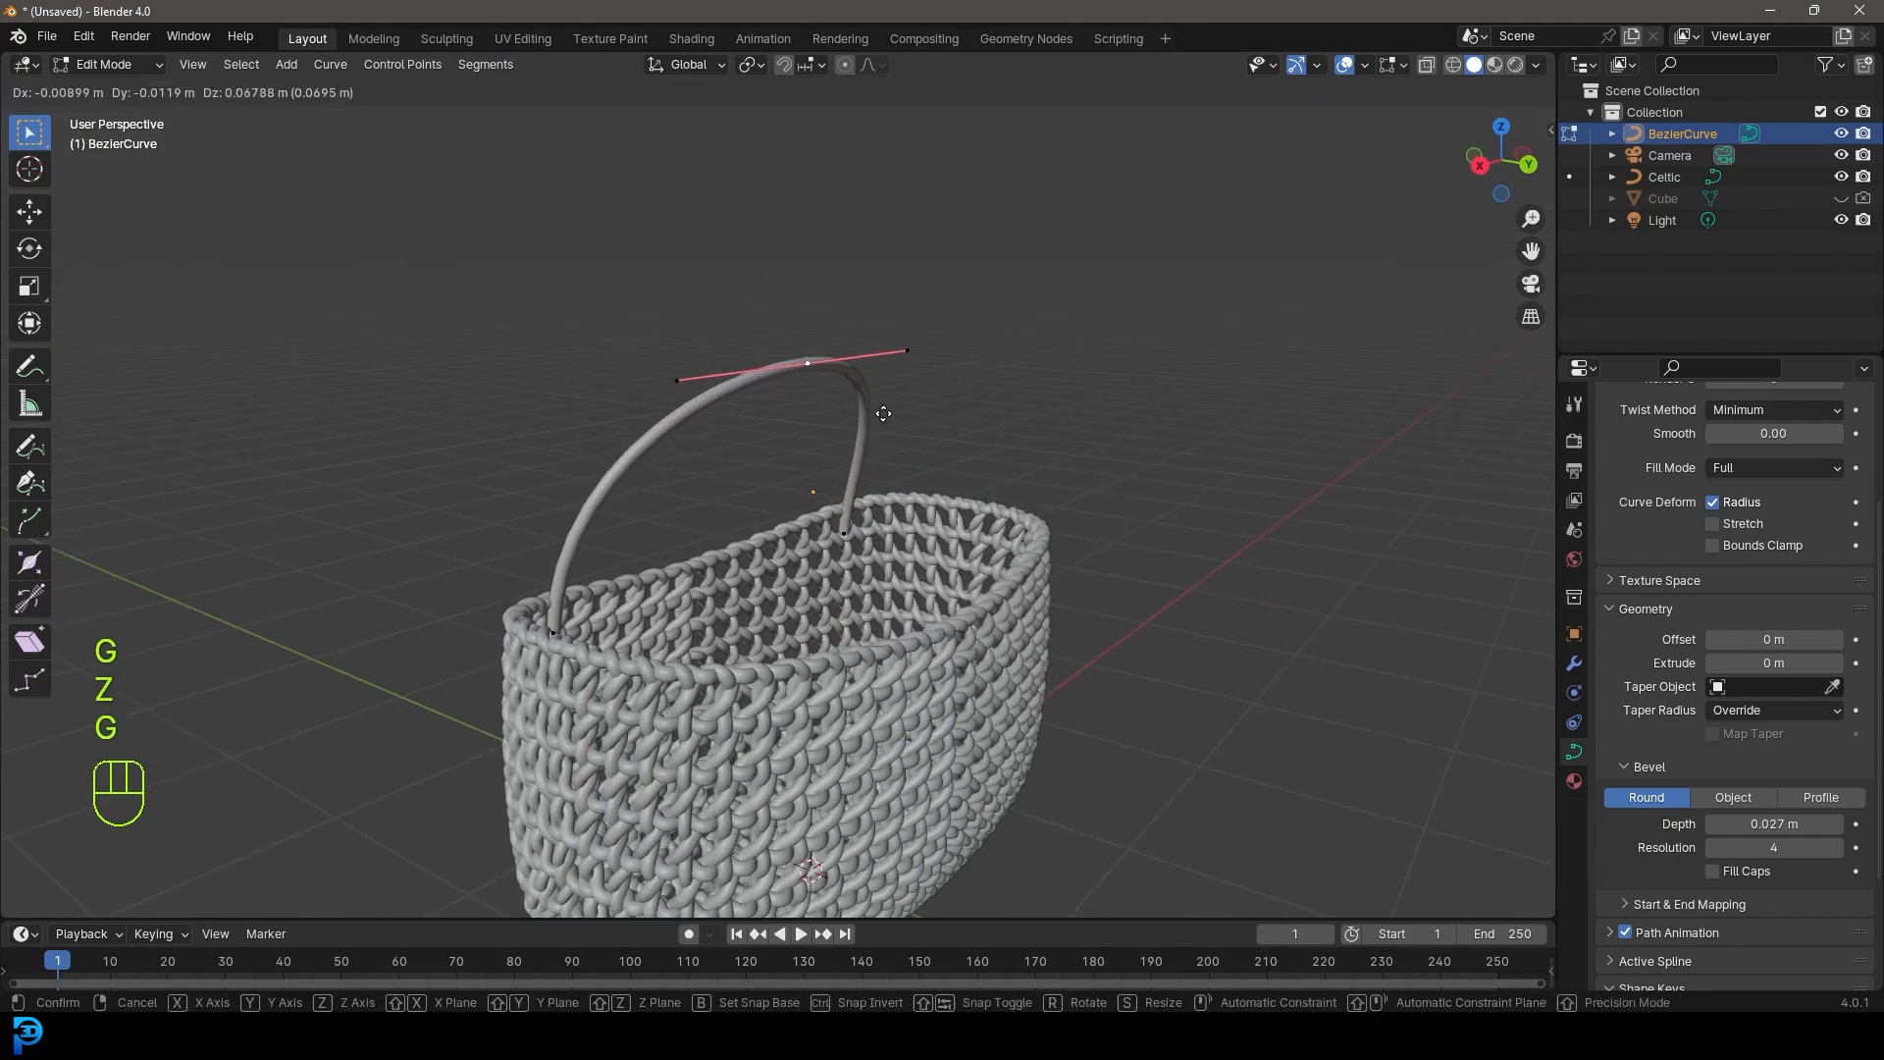
left_click(883, 415)
- In top view, duplicate the handle curve and rotate it into place beside the first
key("KP_7")
left_click_drag(1112, 723, 399, 384)
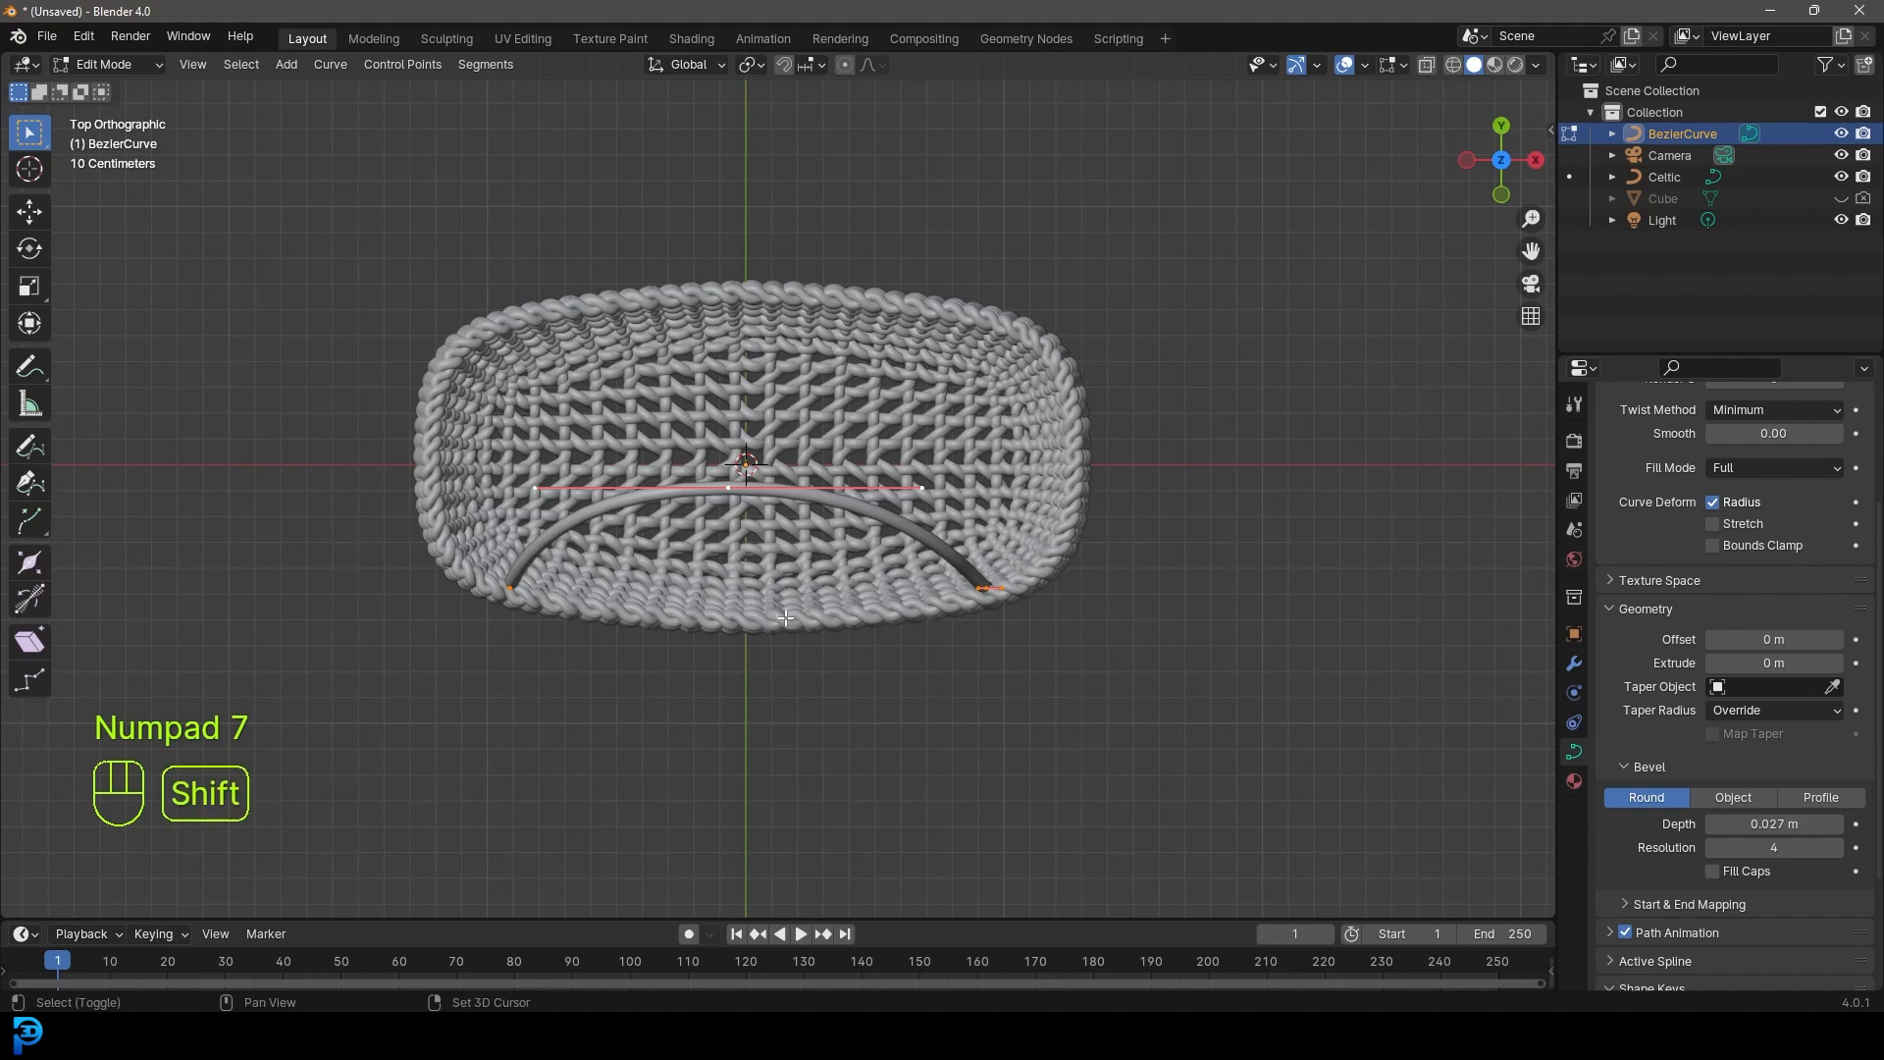
key("shift+d")
left_click(800, 370)
key("r")
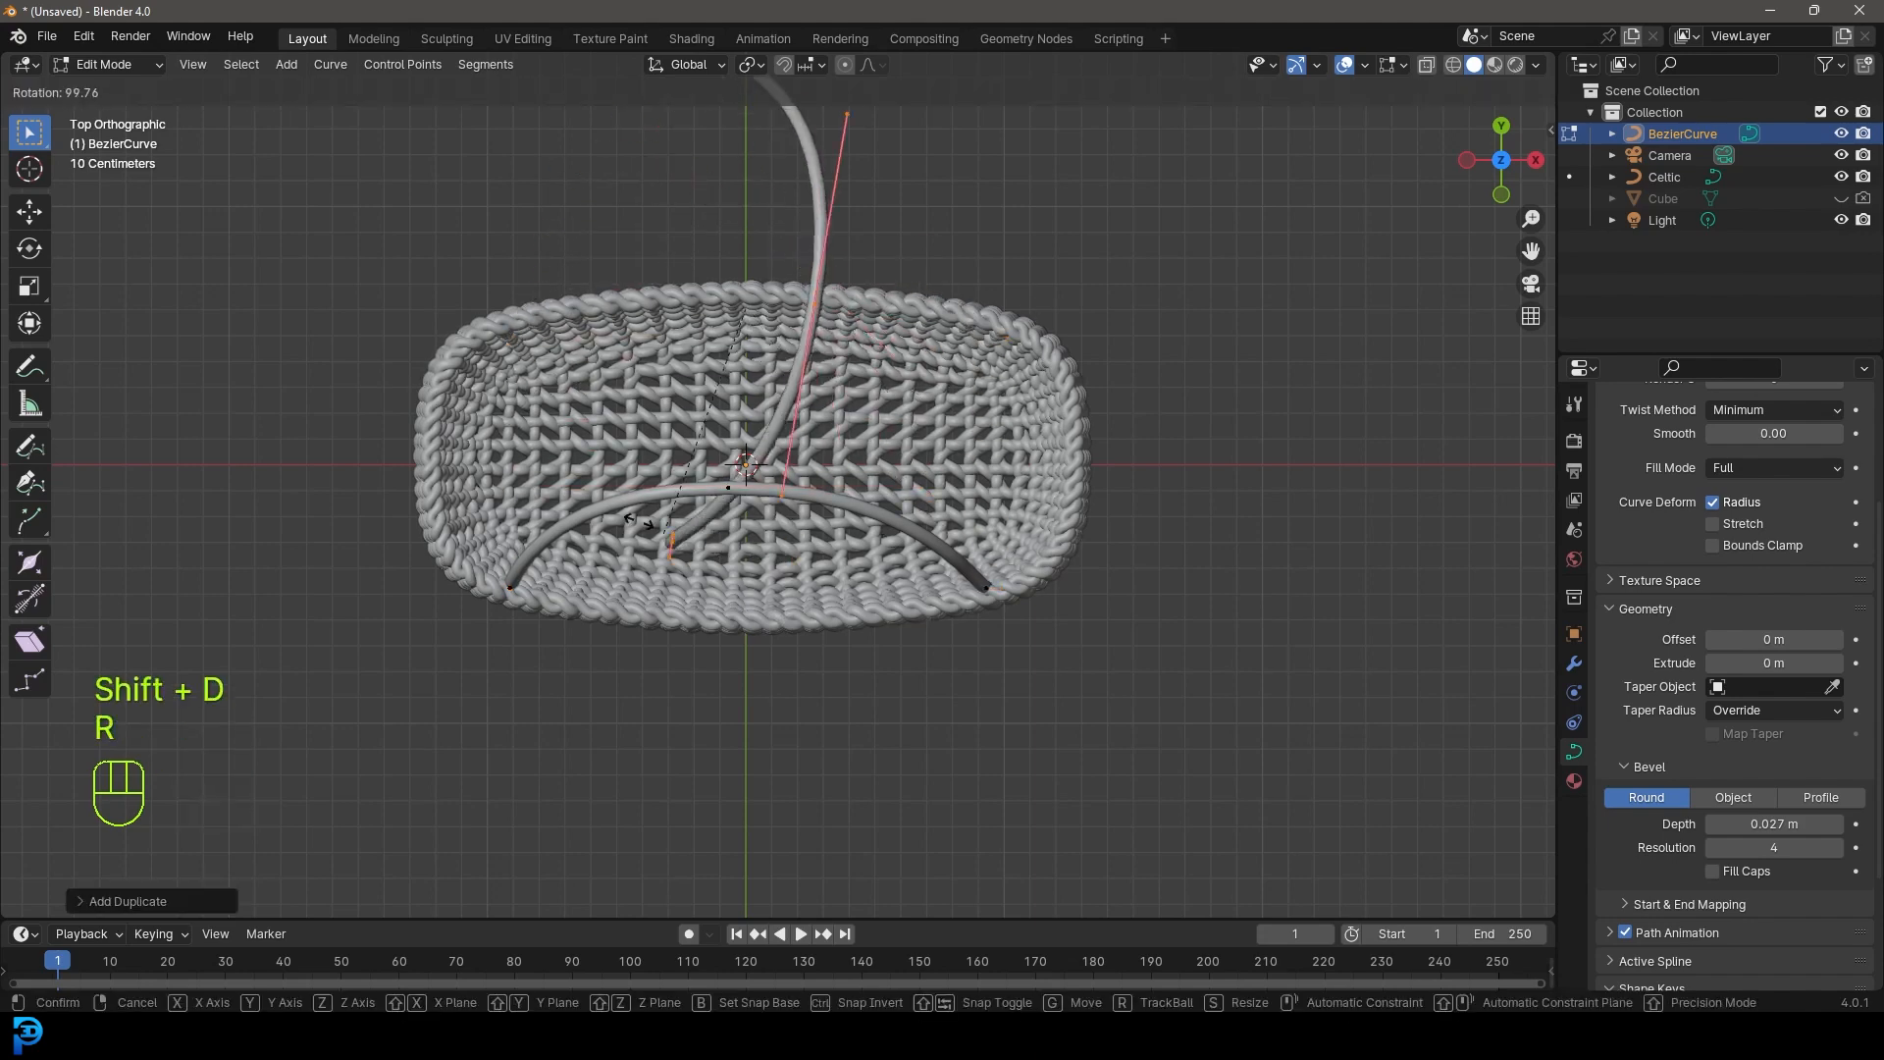
left_click(505, 283)
key("g")
left_click(571, 320)
- Move both end points of the duplicated handle onto the basket rim
left_click(978, 301)
key("g")
right_click(1059, 307)
left_click_drag(1054, 412, 958, 219)
key("g")
left_click(1060, 282)
key("g")
left_click(465, 280)
- Raise the second handle's middle point and rotate its curve handles to shape the arch
left_click(755, 421)
middle_click_drag(767, 424, 854, 559)
key("g")
left_click(786, 318)
key("r")
left_click(923, 432)
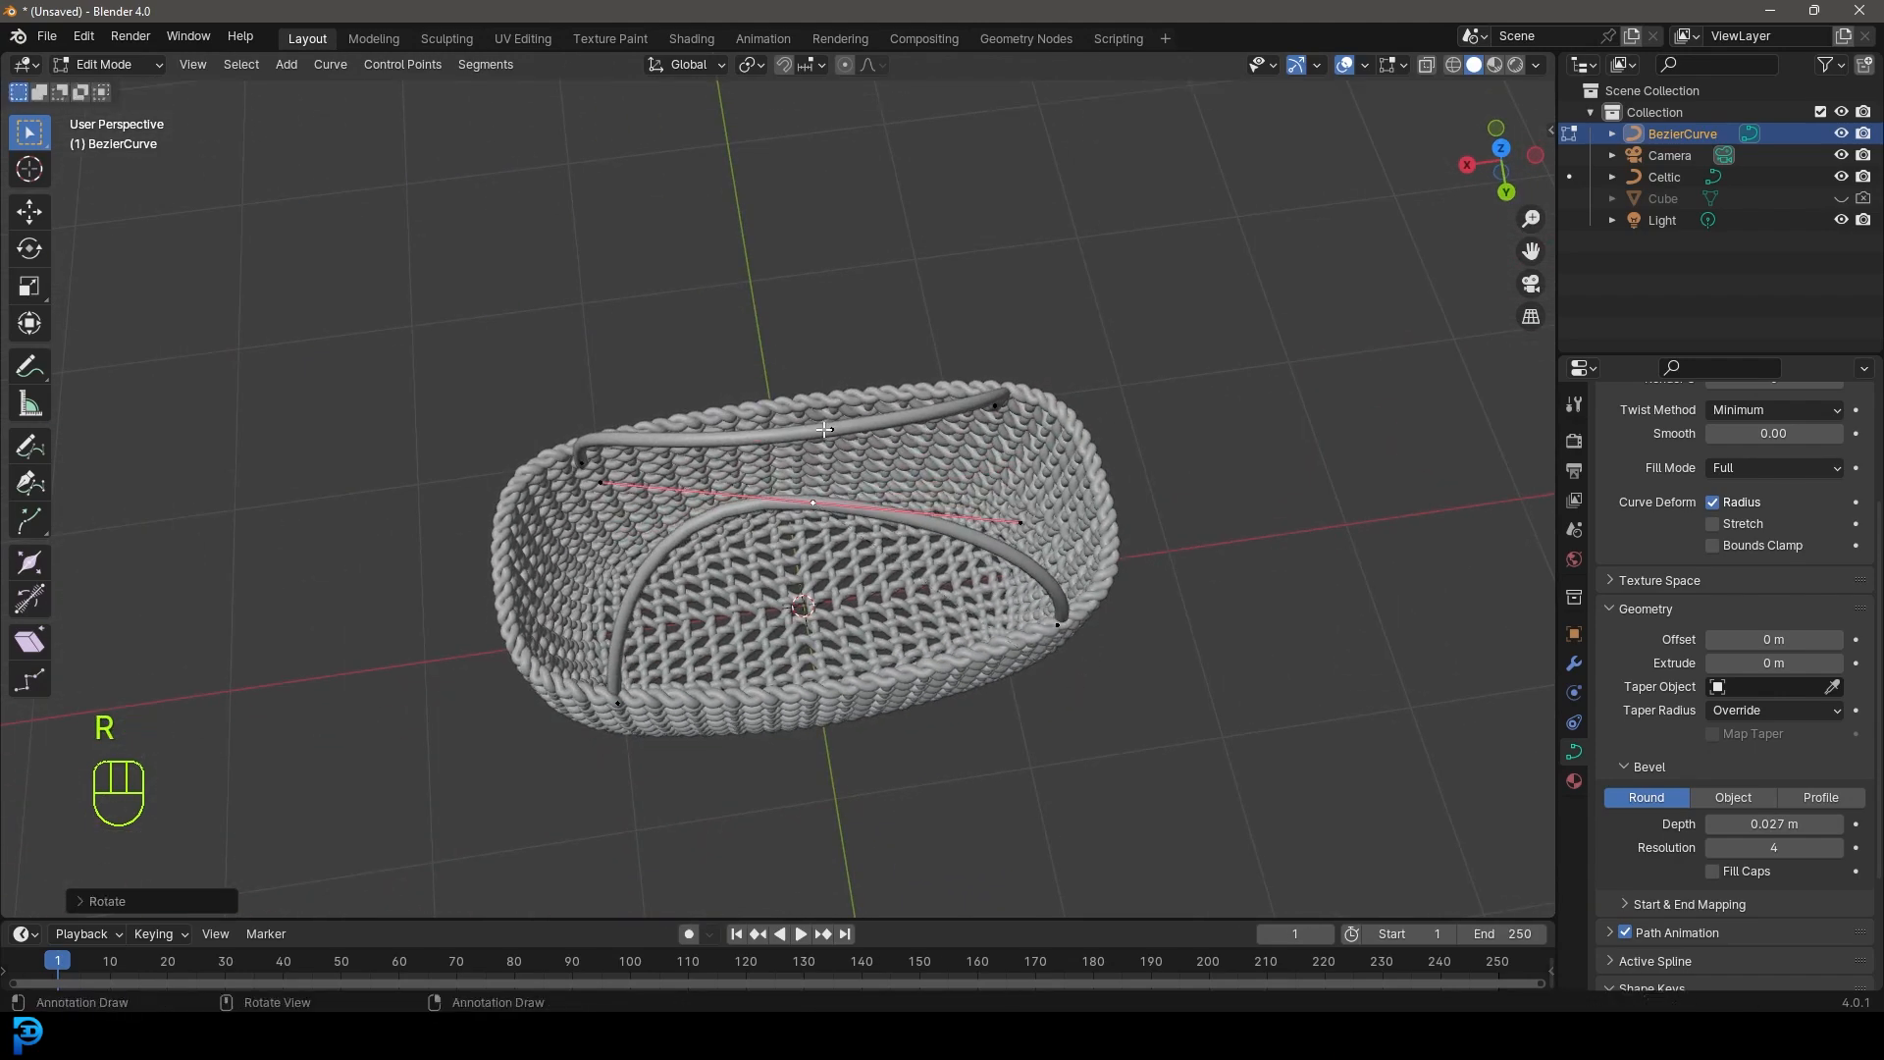
key("r")
left_click(1098, 403)
- Return to Object Mode and deselect everything
middle_click_drag(1098, 402, 677, 413)
scroll(677, 412, "down", 3)
scroll(786, 471, "up", 1)
middle_click_drag(786, 471, 793, 554)
key("Tab")
key("alt+a")
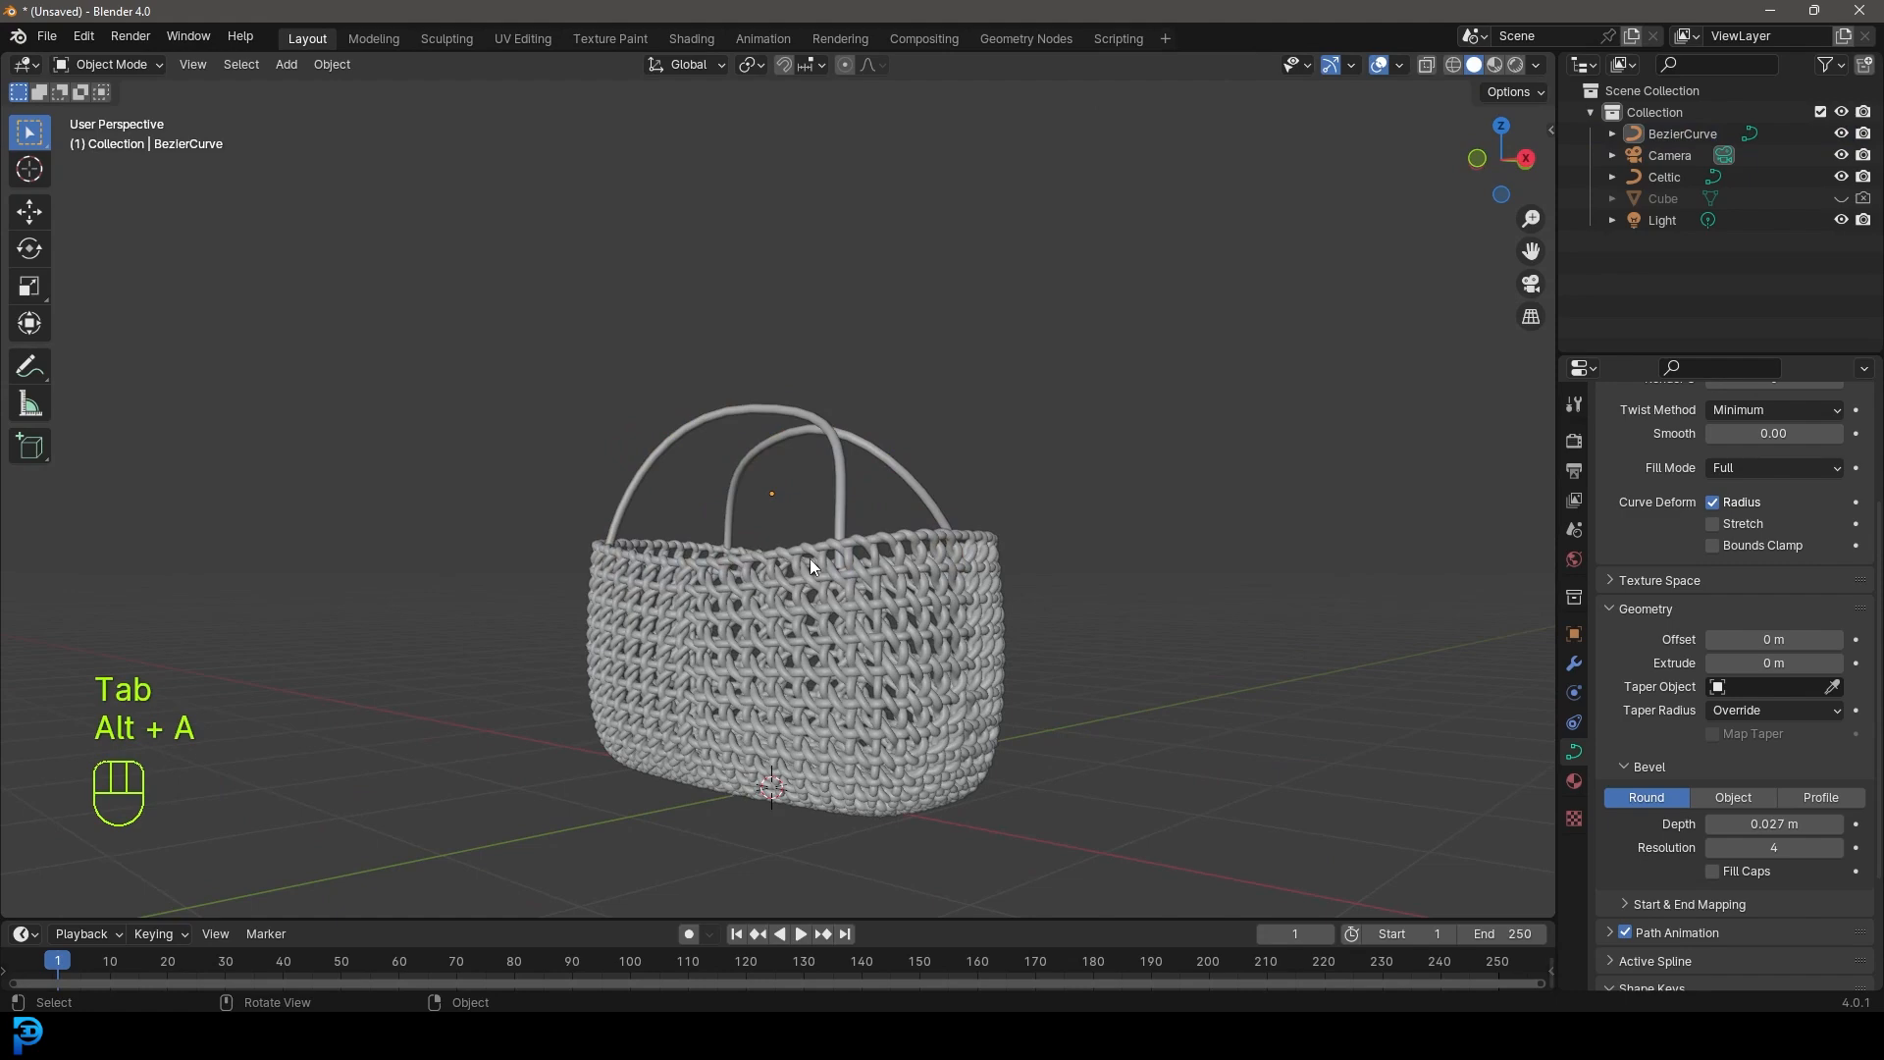
- In Render Properties, change the Render Engine to Cycles
key("KP_1")
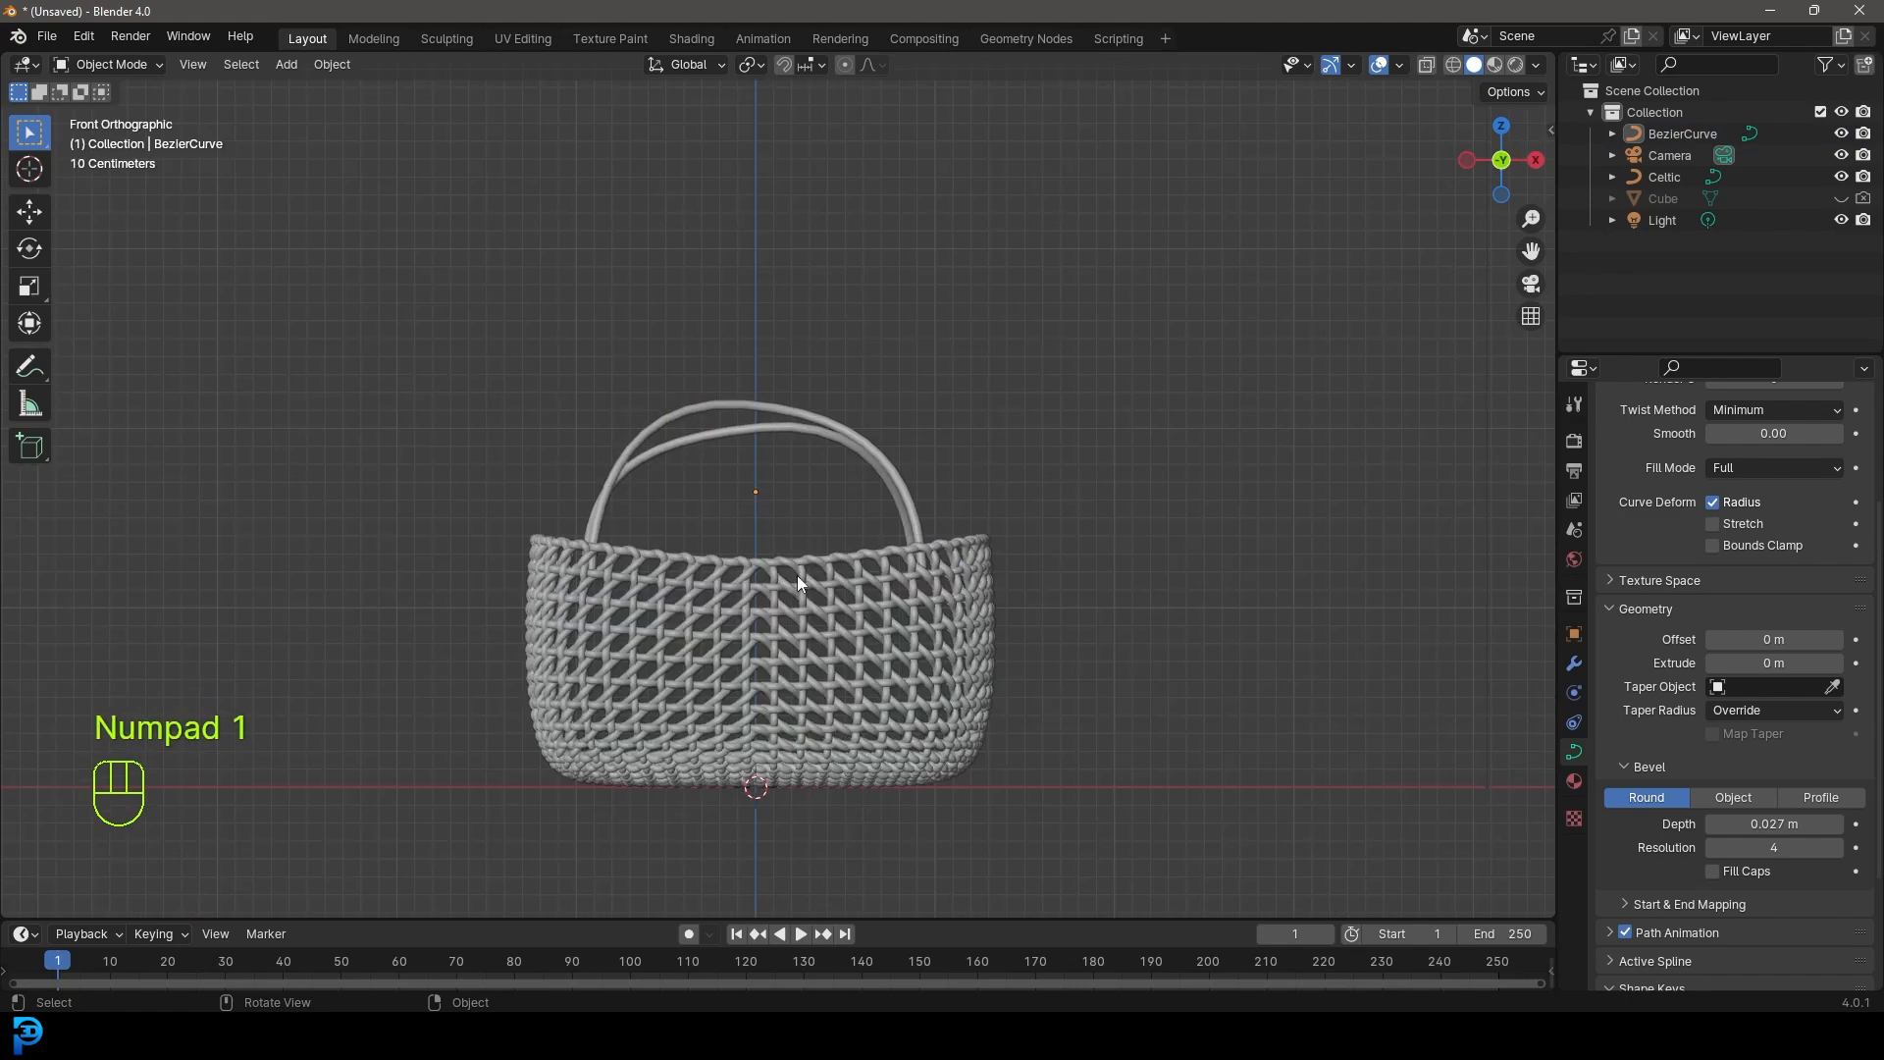
middle_click_drag(932, 520, 740, 581)
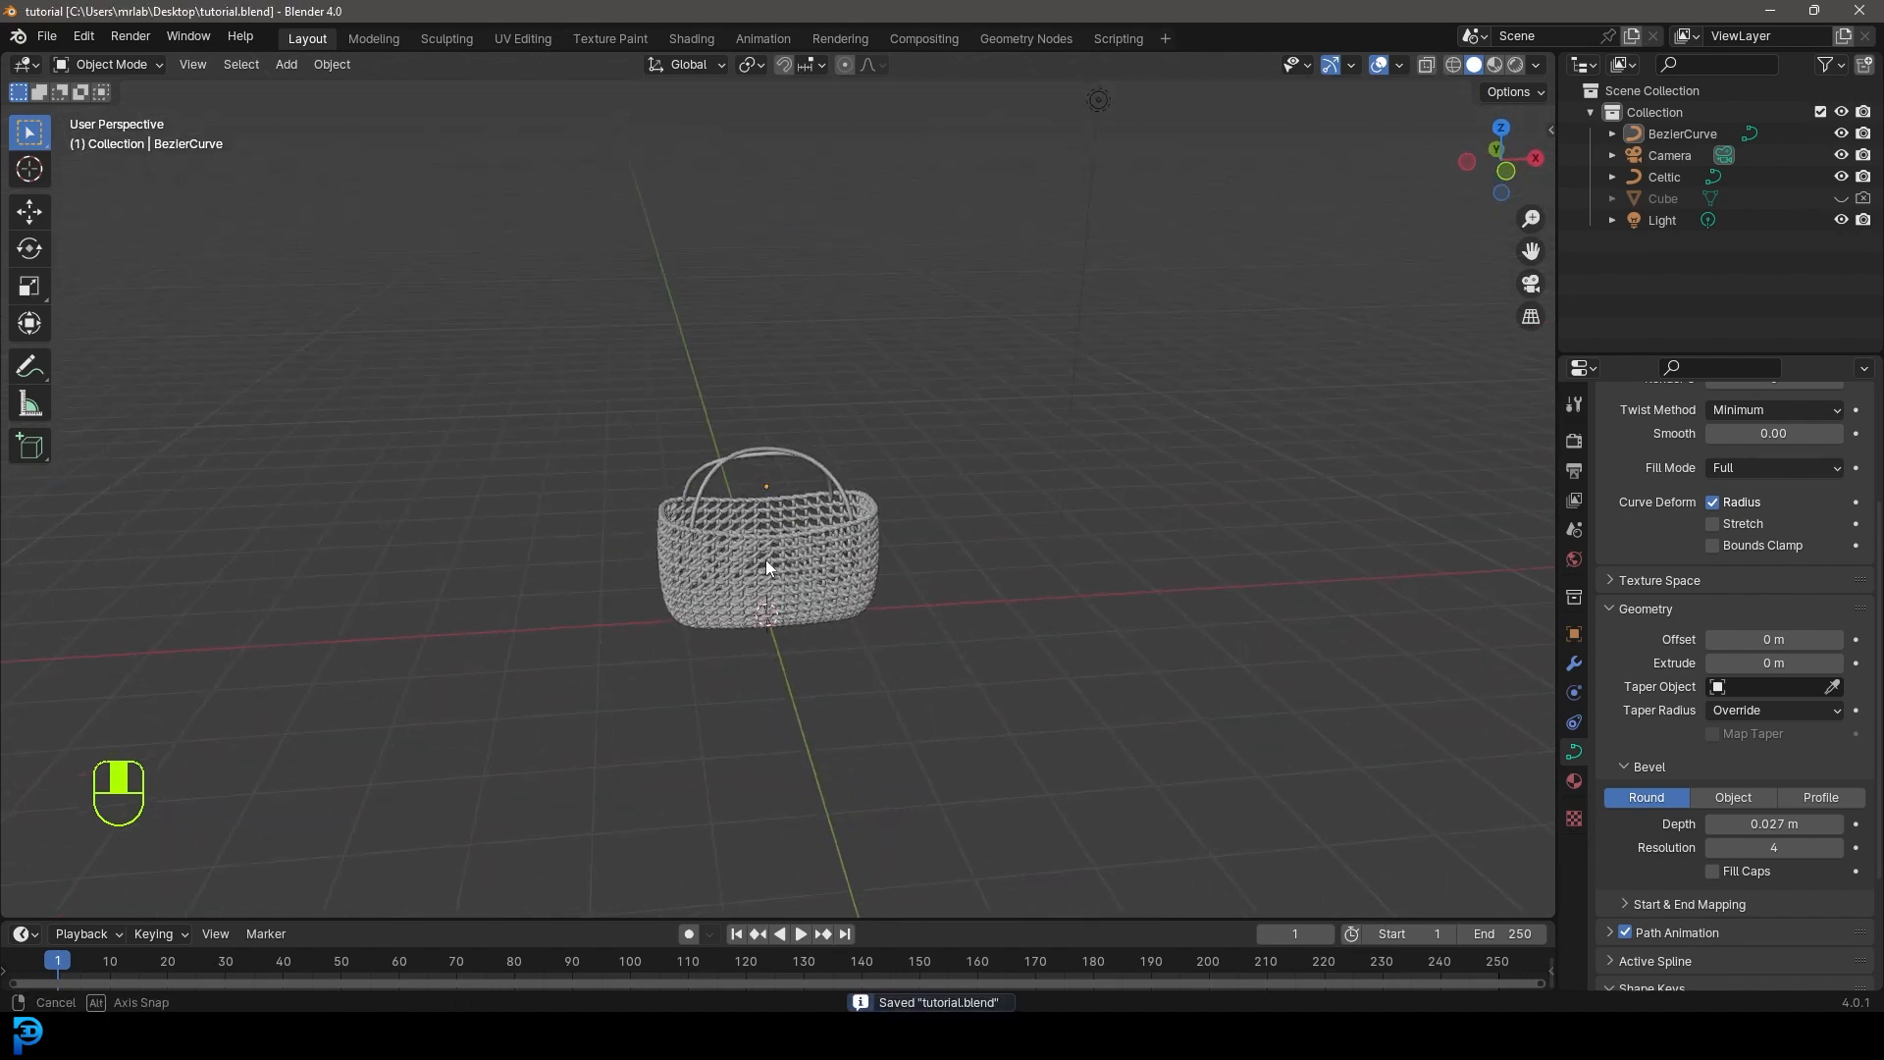
scroll(766, 560, "up", 2)
left_click(1574, 441)
scroll(1737, 471, "up", 1)
left_click(1749, 438)
left_click(1747, 503)
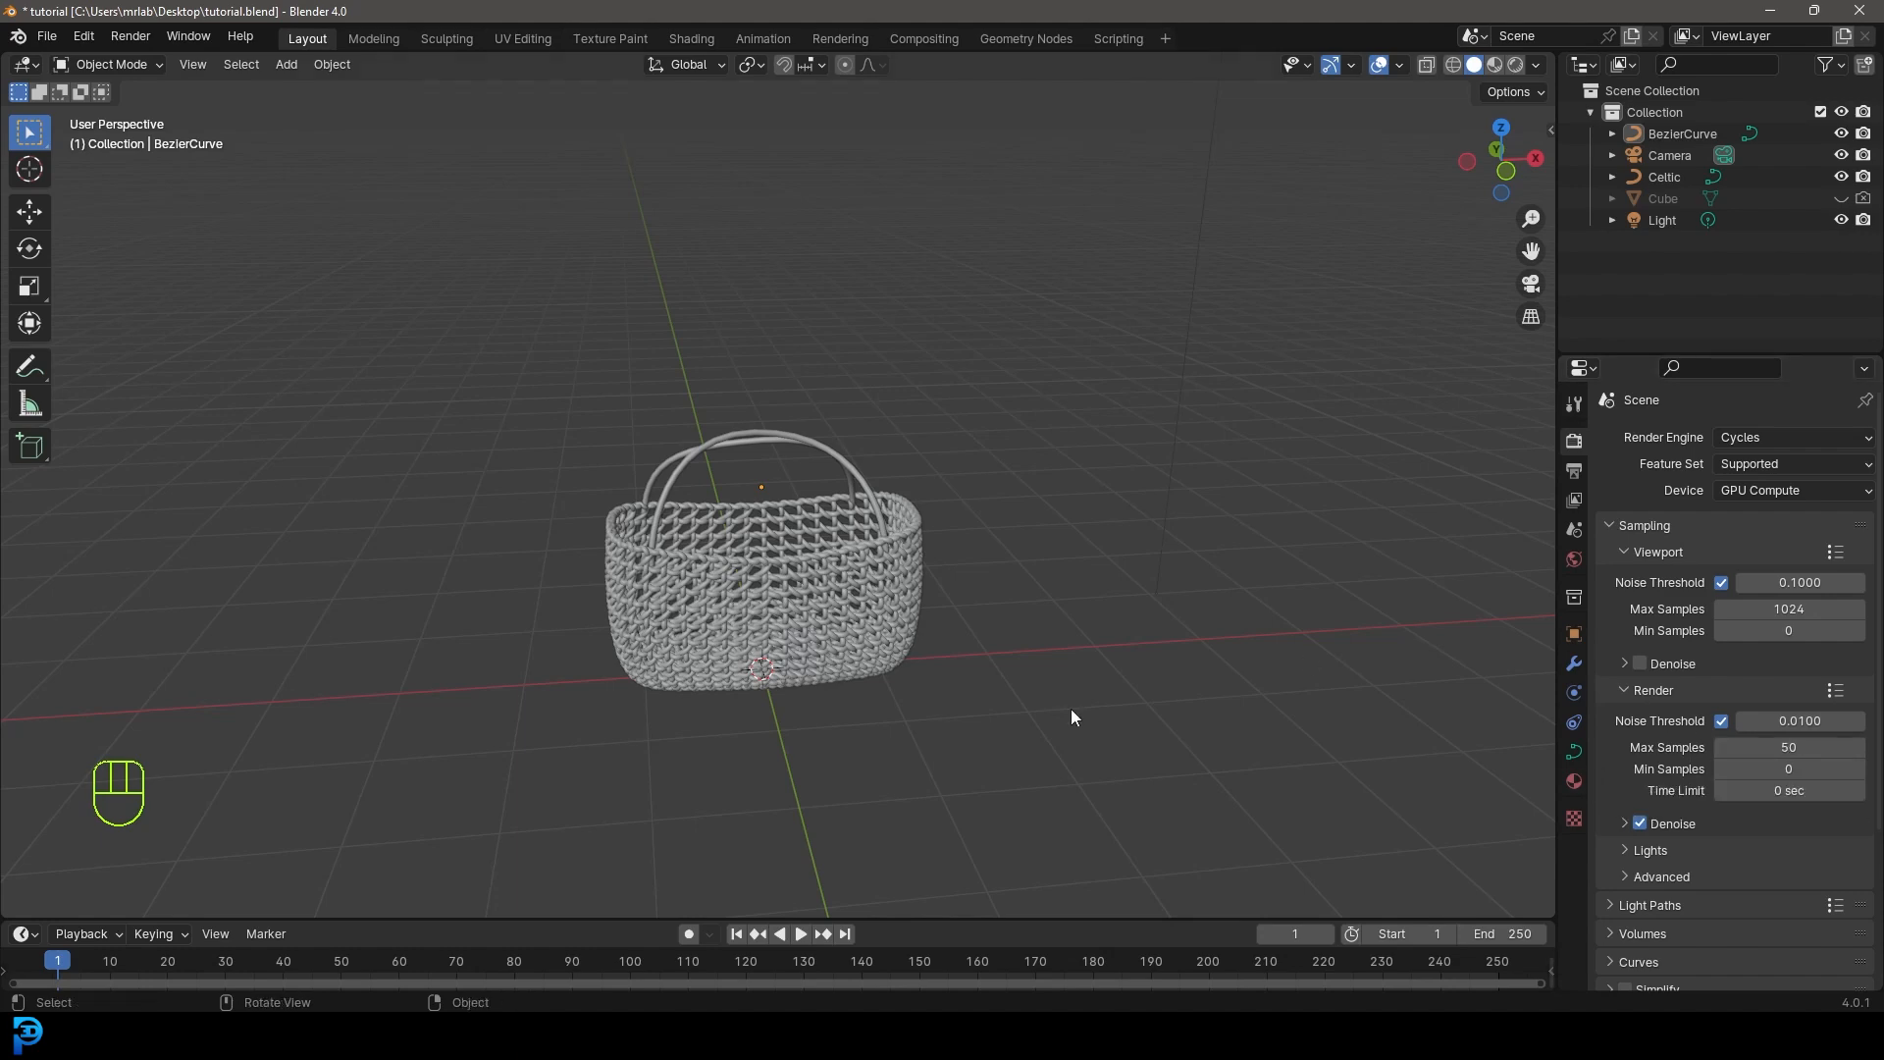
scroll(699, 512, "down", 4)
- Delete the existing light from the scene
scroll(935, 193, "down", 3)
left_click(897, 327)
key("x")
left_click(897, 331)
- Add a plane and scale it up into a large floor beneath the basket
middle_click_drag(1021, 386, 805, 381)
scroll(805, 381, "up", 4)
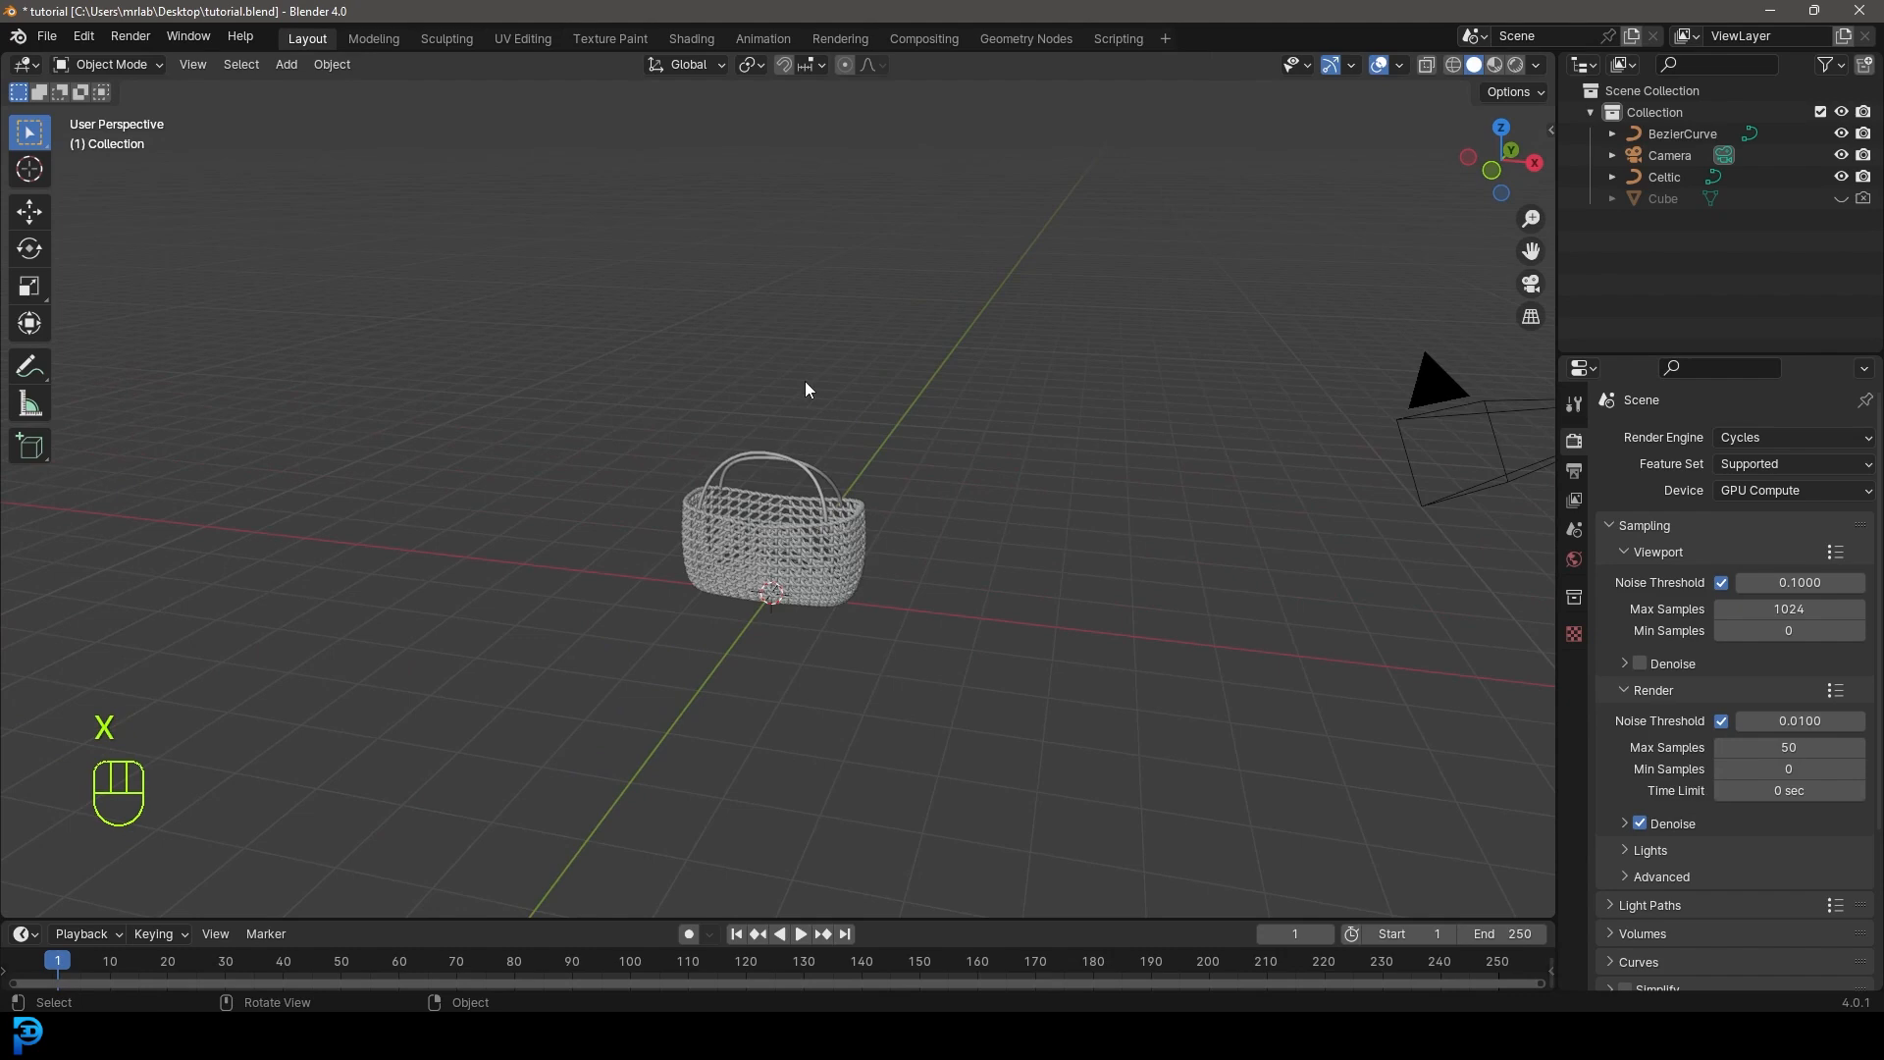
key("shift+a")
mouse_move(763, 390)
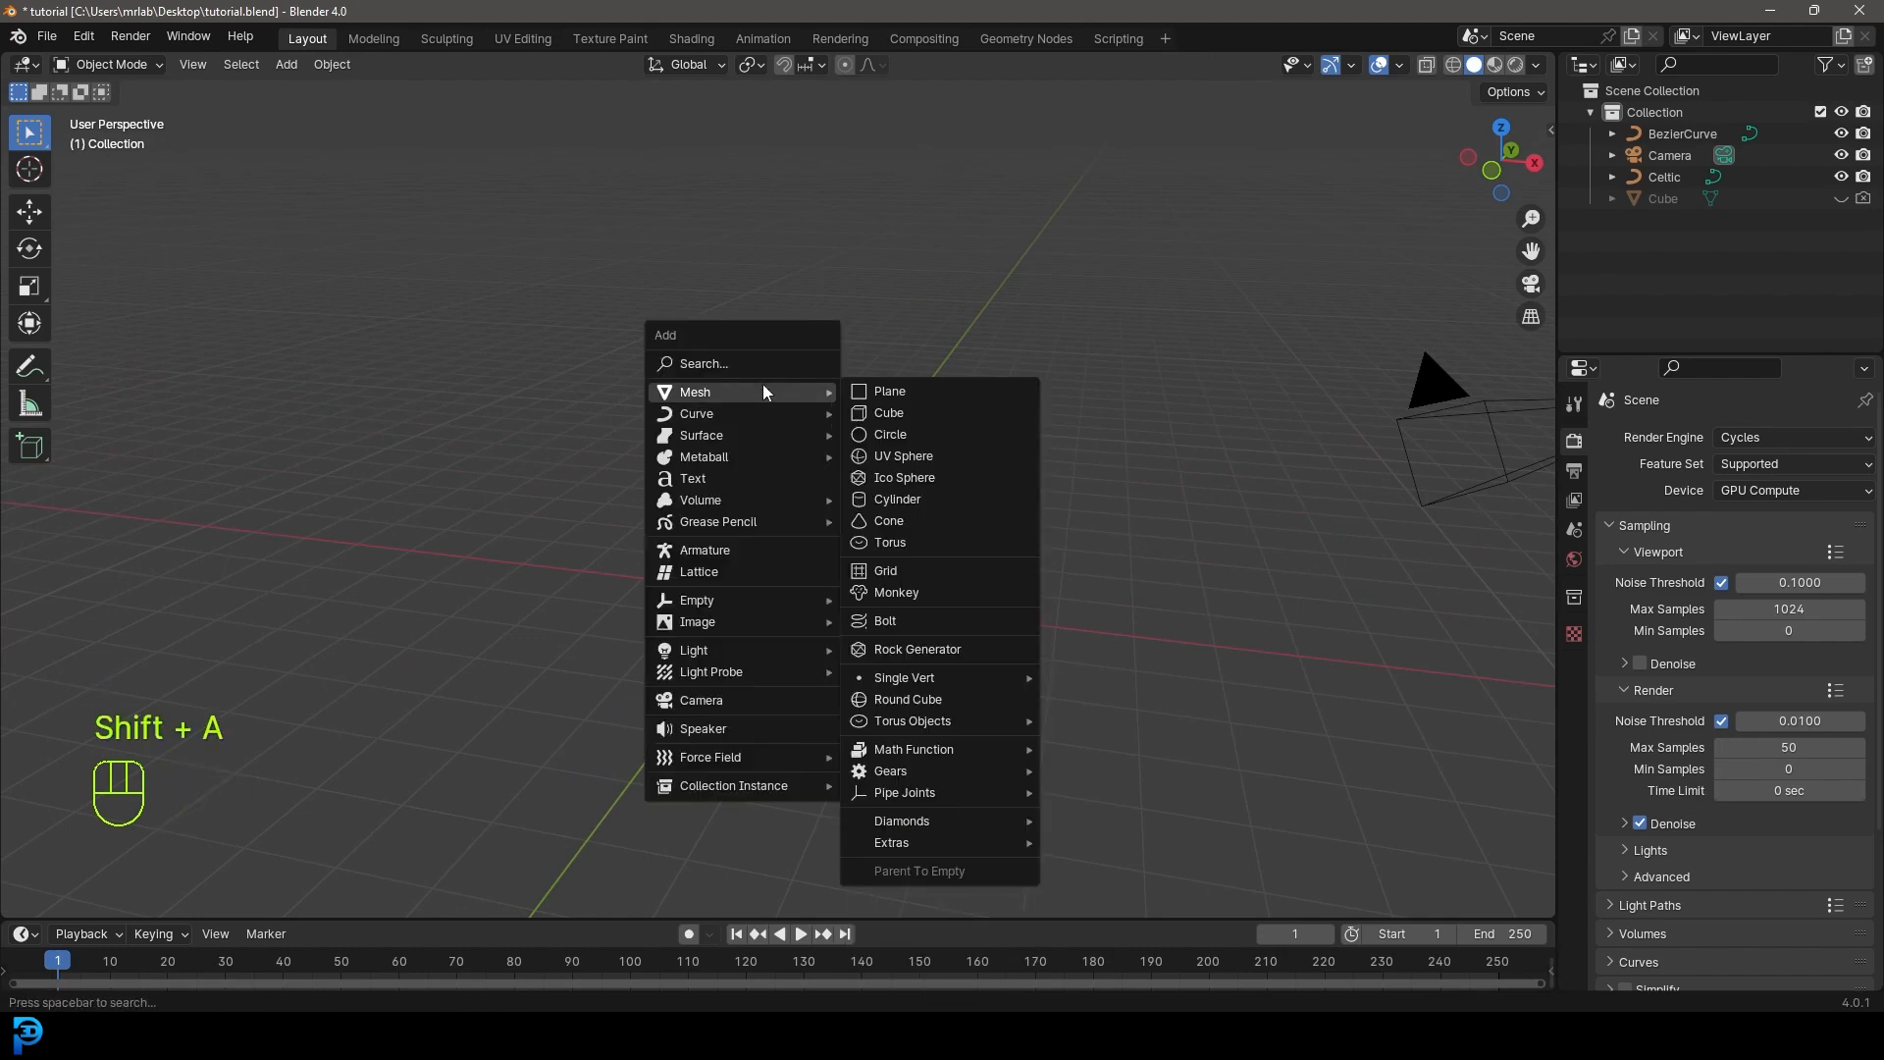
left_click(891, 390)
key("s")
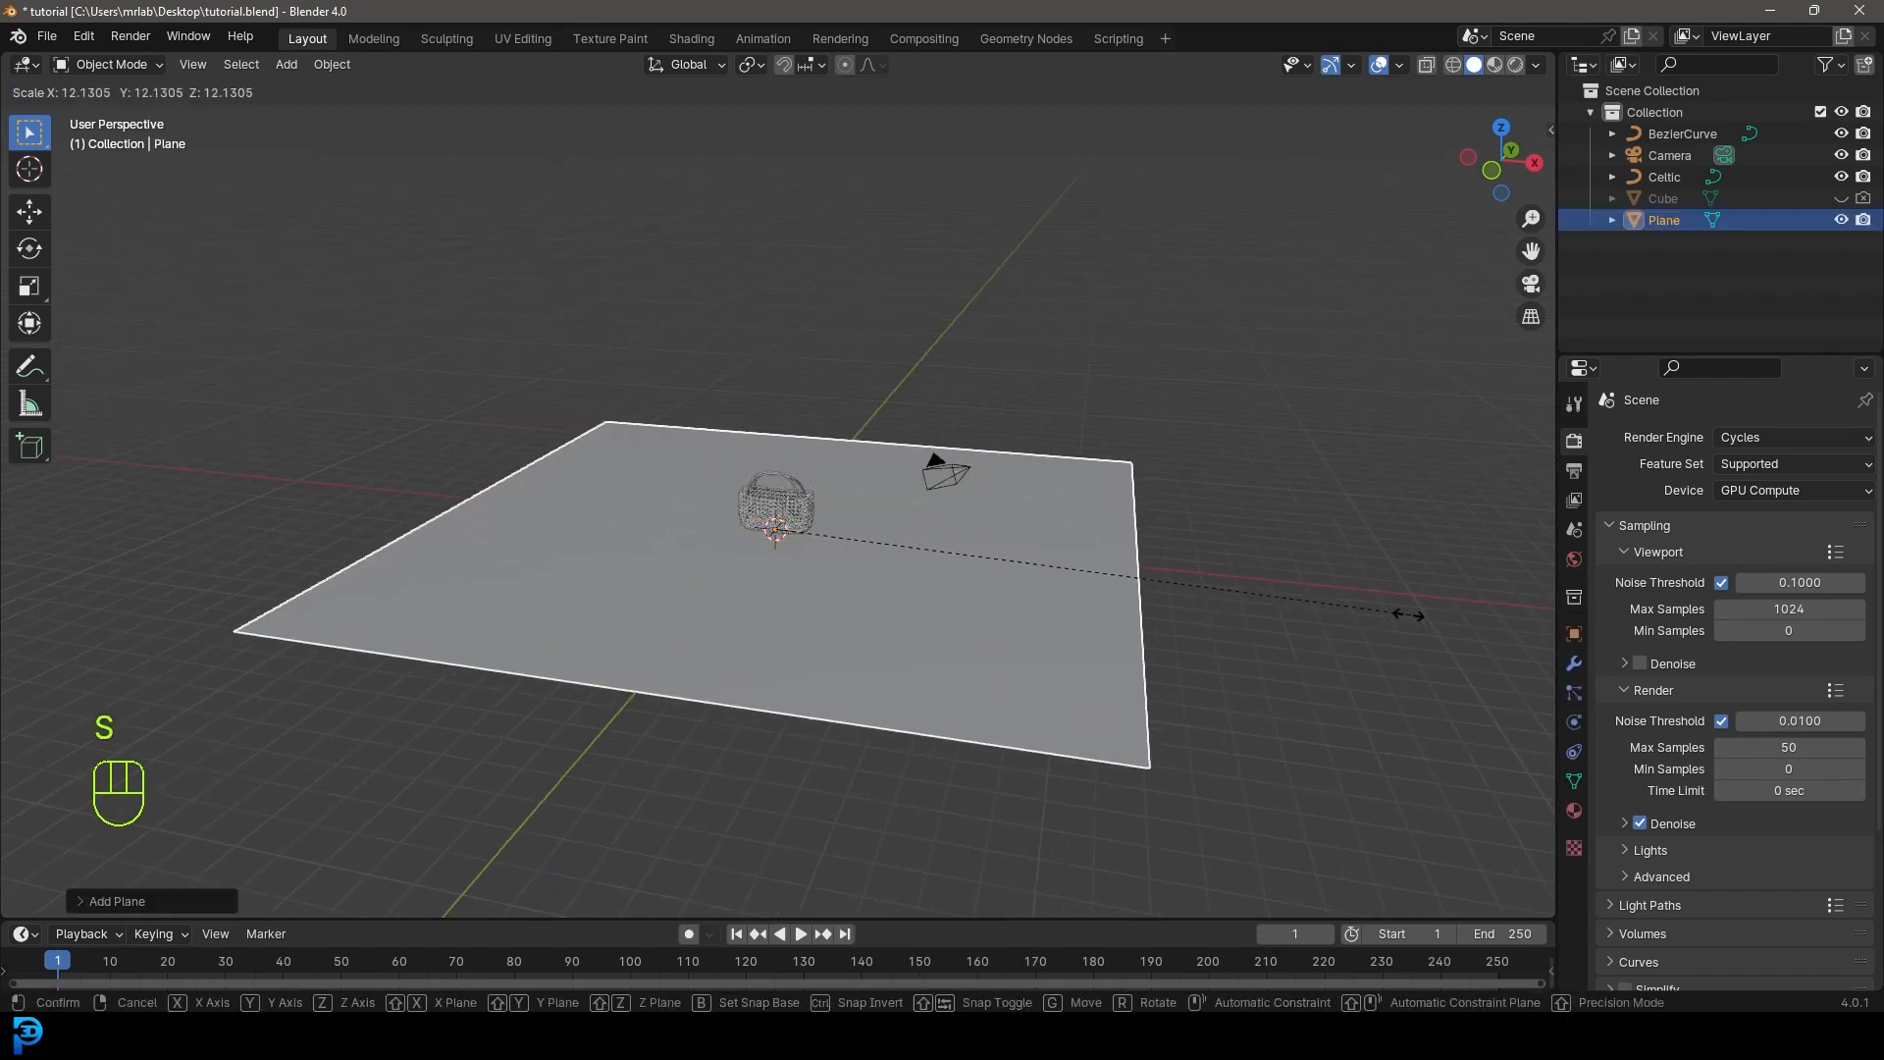
left_click(1394, 614)
scroll(893, 562, "up", 5)
scroll(804, 533, "down", 3)
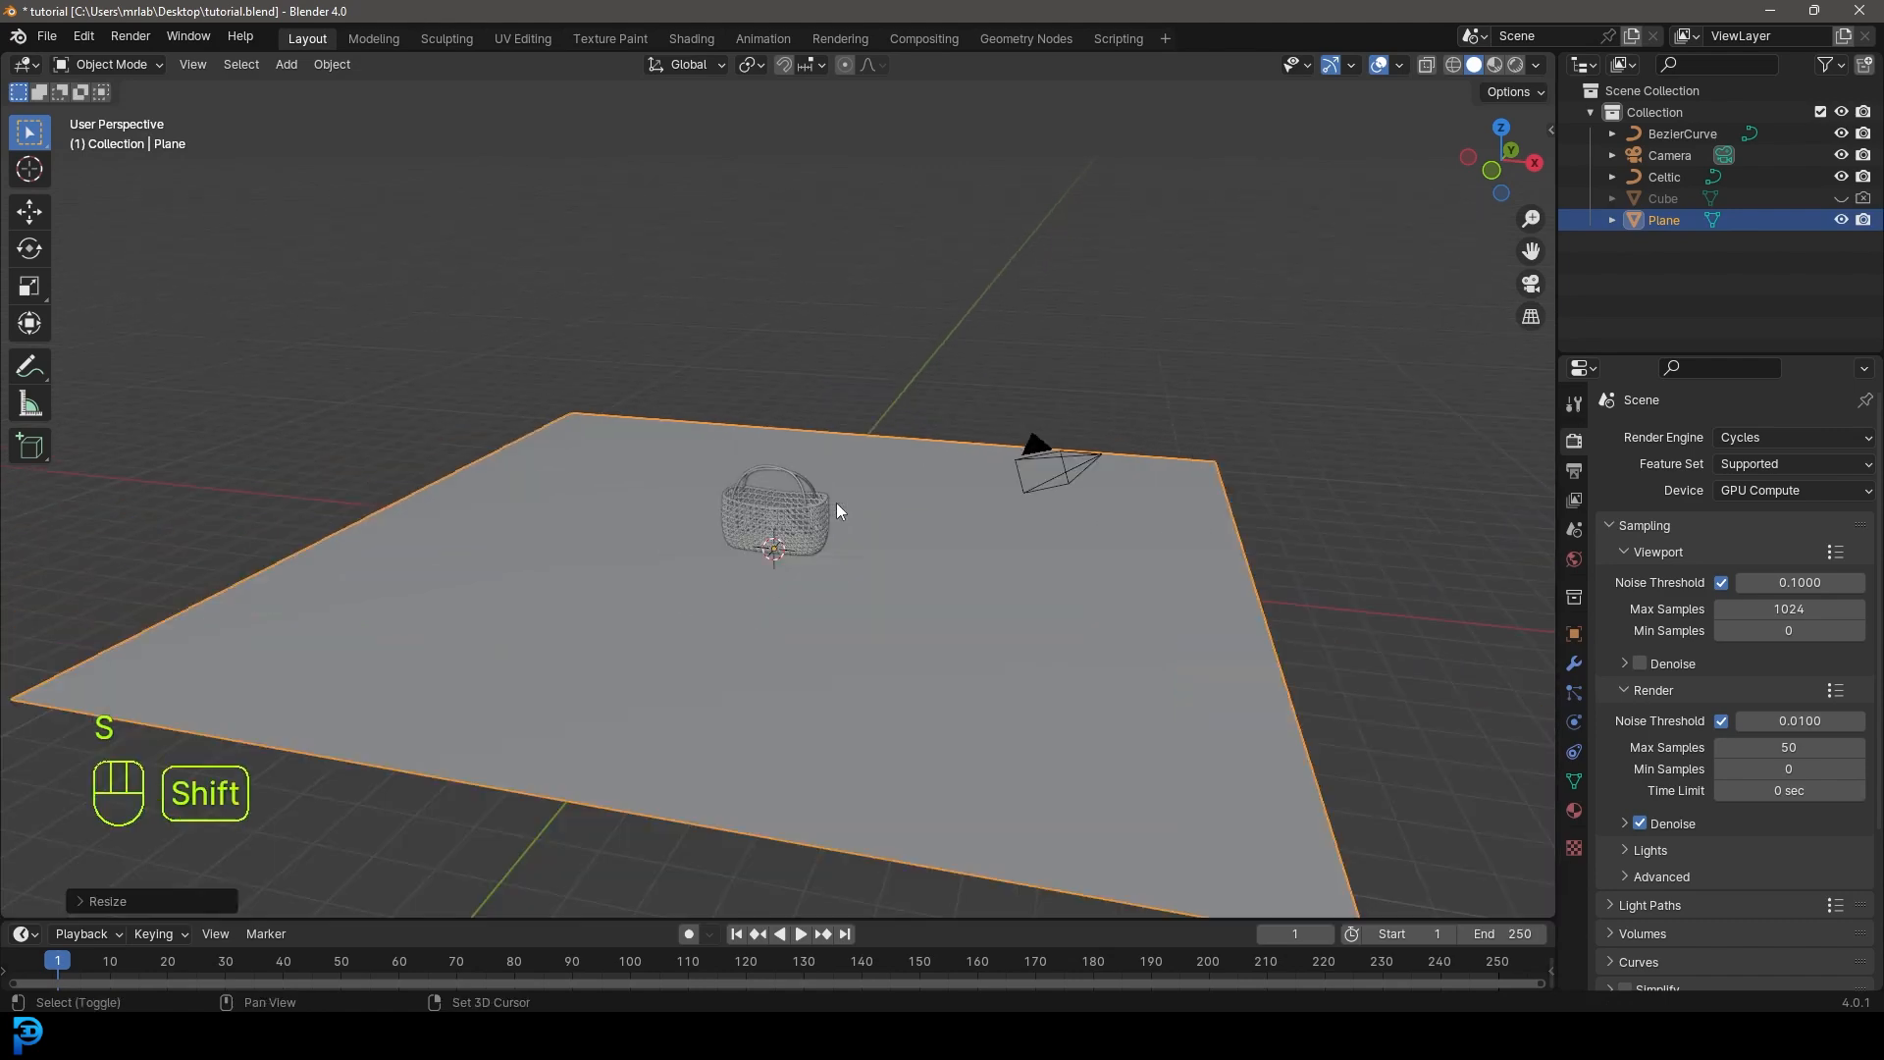
key("shift+a")
- Add an area light and raise it vertically above the basket
mouse_move(723, 764)
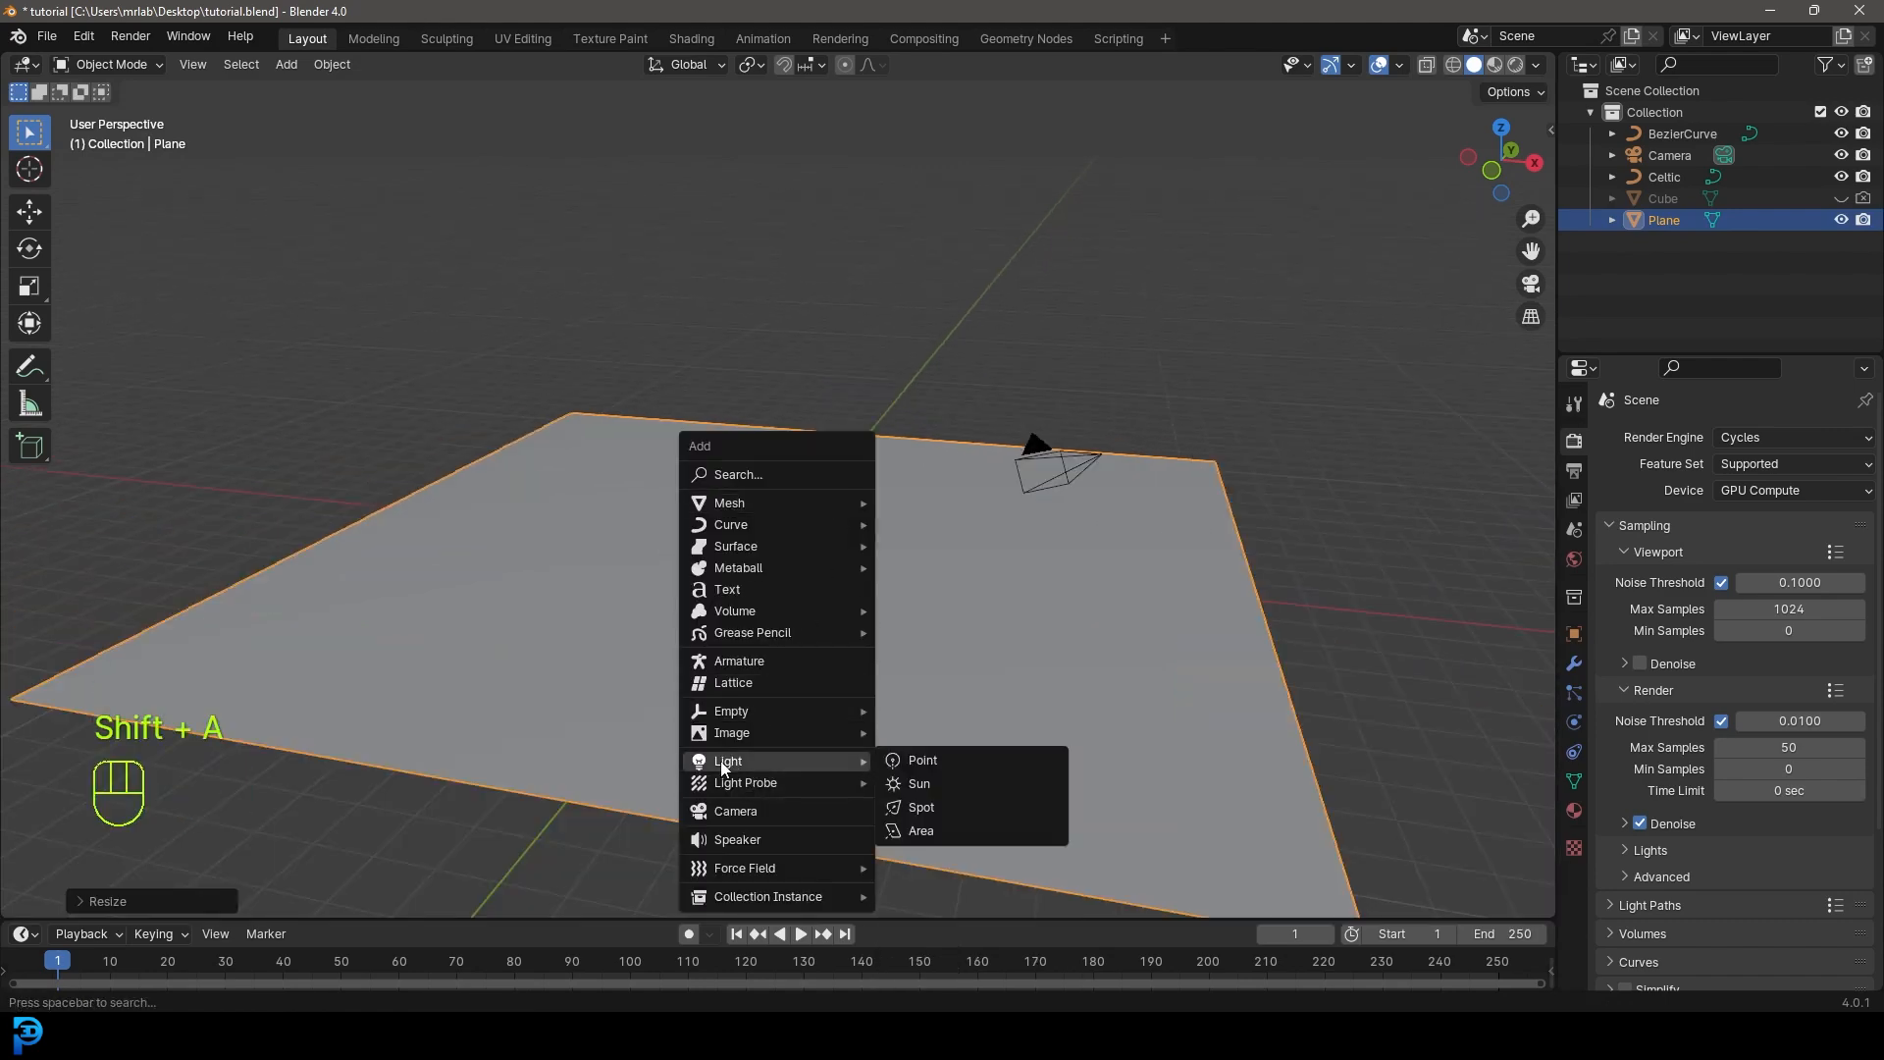
left_click(922, 833)
key("g")
key("z")
left_click(812, 512)
middle_click_drag(813, 512, 832, 499)
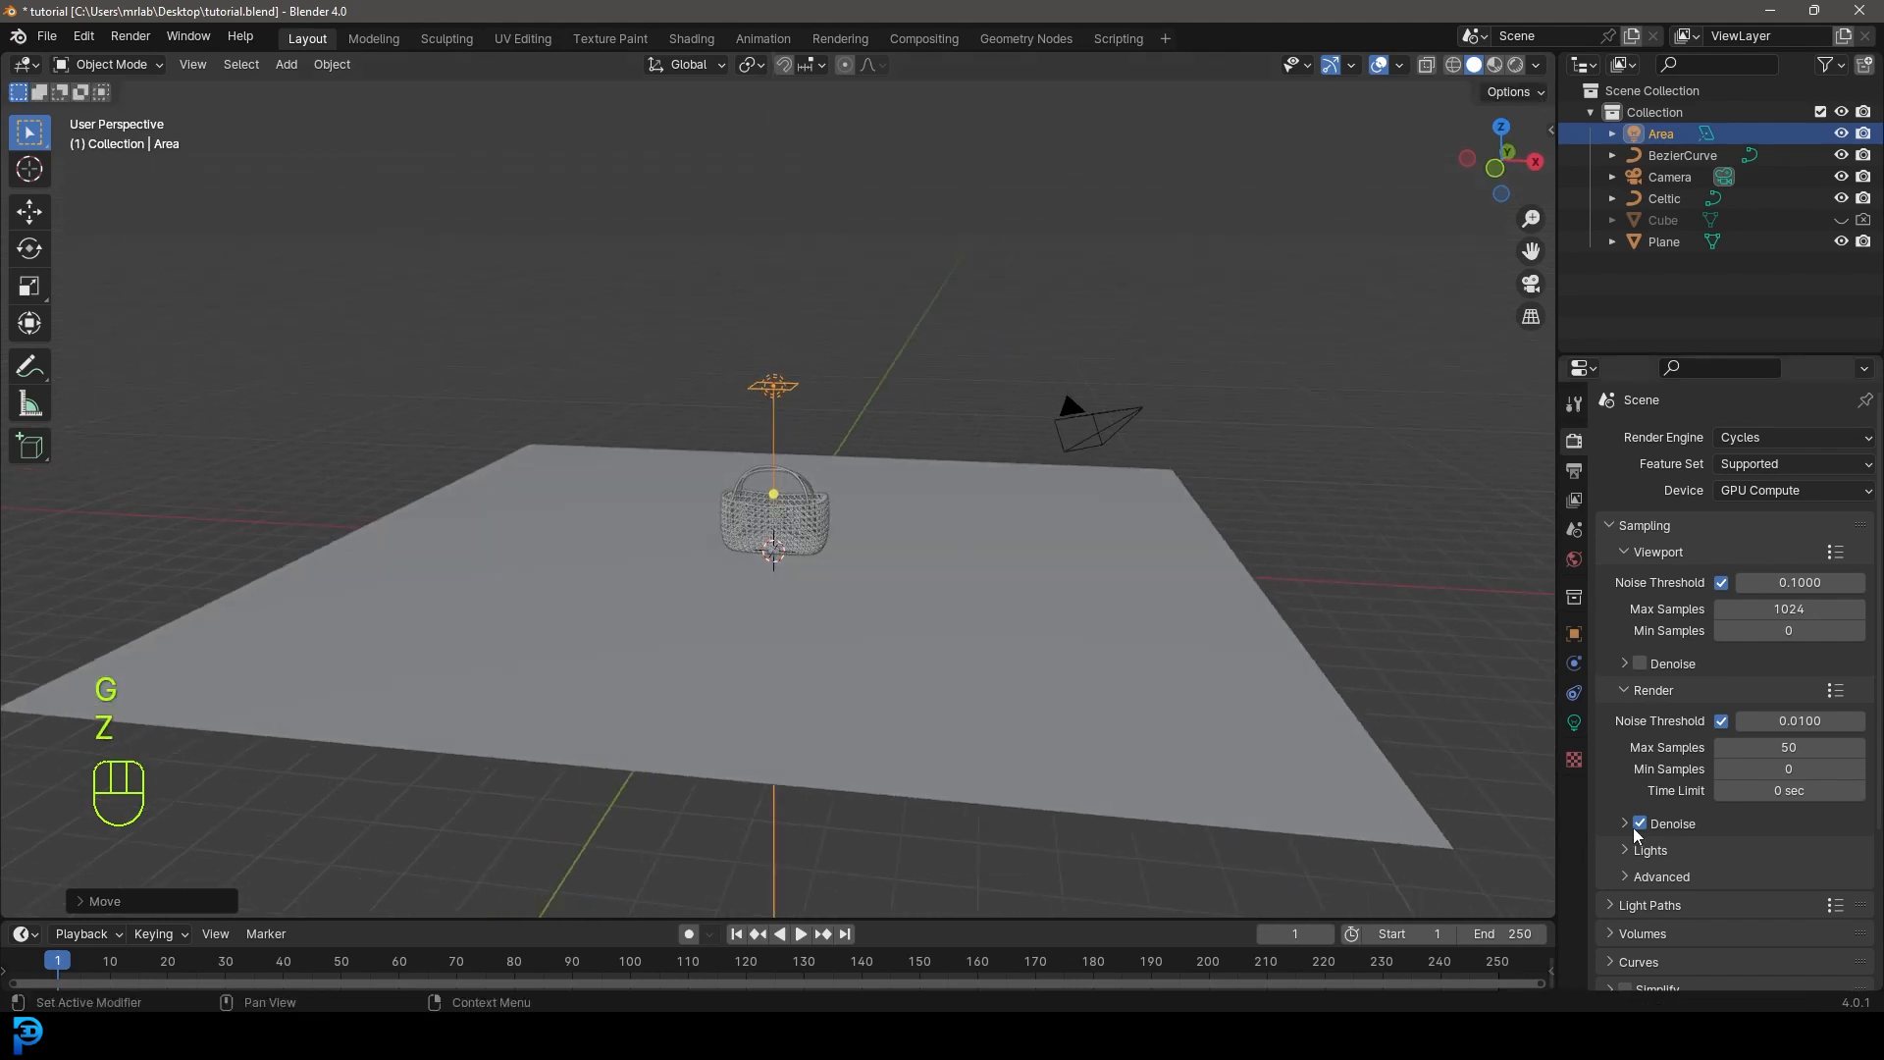
- Enlarge the area light, angle it toward the basket and reposition it
left_click(1574, 723)
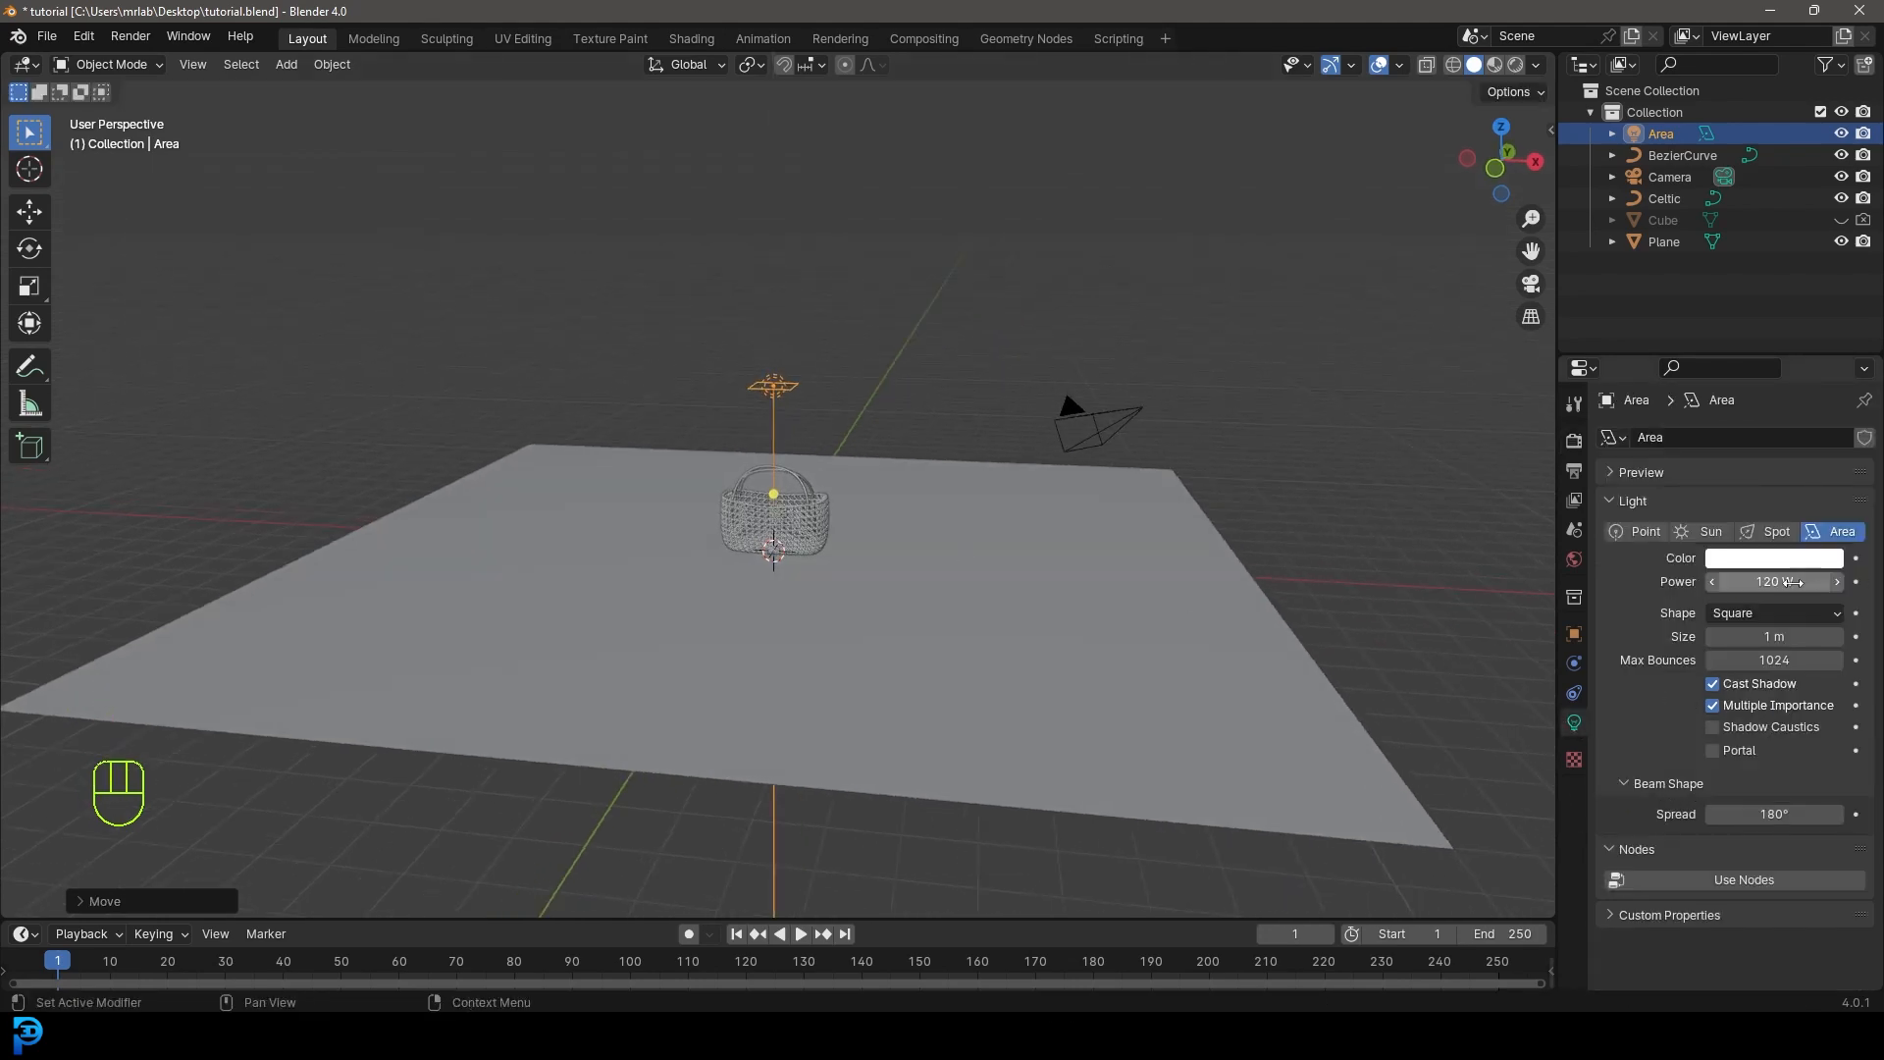
scroll(971, 509, "up", 2)
key("s")
left_click(1340, 632)
middle_click_drag(1340, 631, 1144, 568)
key("r")
left_click(820, 614)
key("g")
left_click(1050, 622)
- In top view, duplicate the area light, rotate it and shift it to the basket's left
key("KP_7")
key("shift+d")
left_click(677, 811)
key("r")
left_click(530, 177)
key("g")
left_click(768, 284)
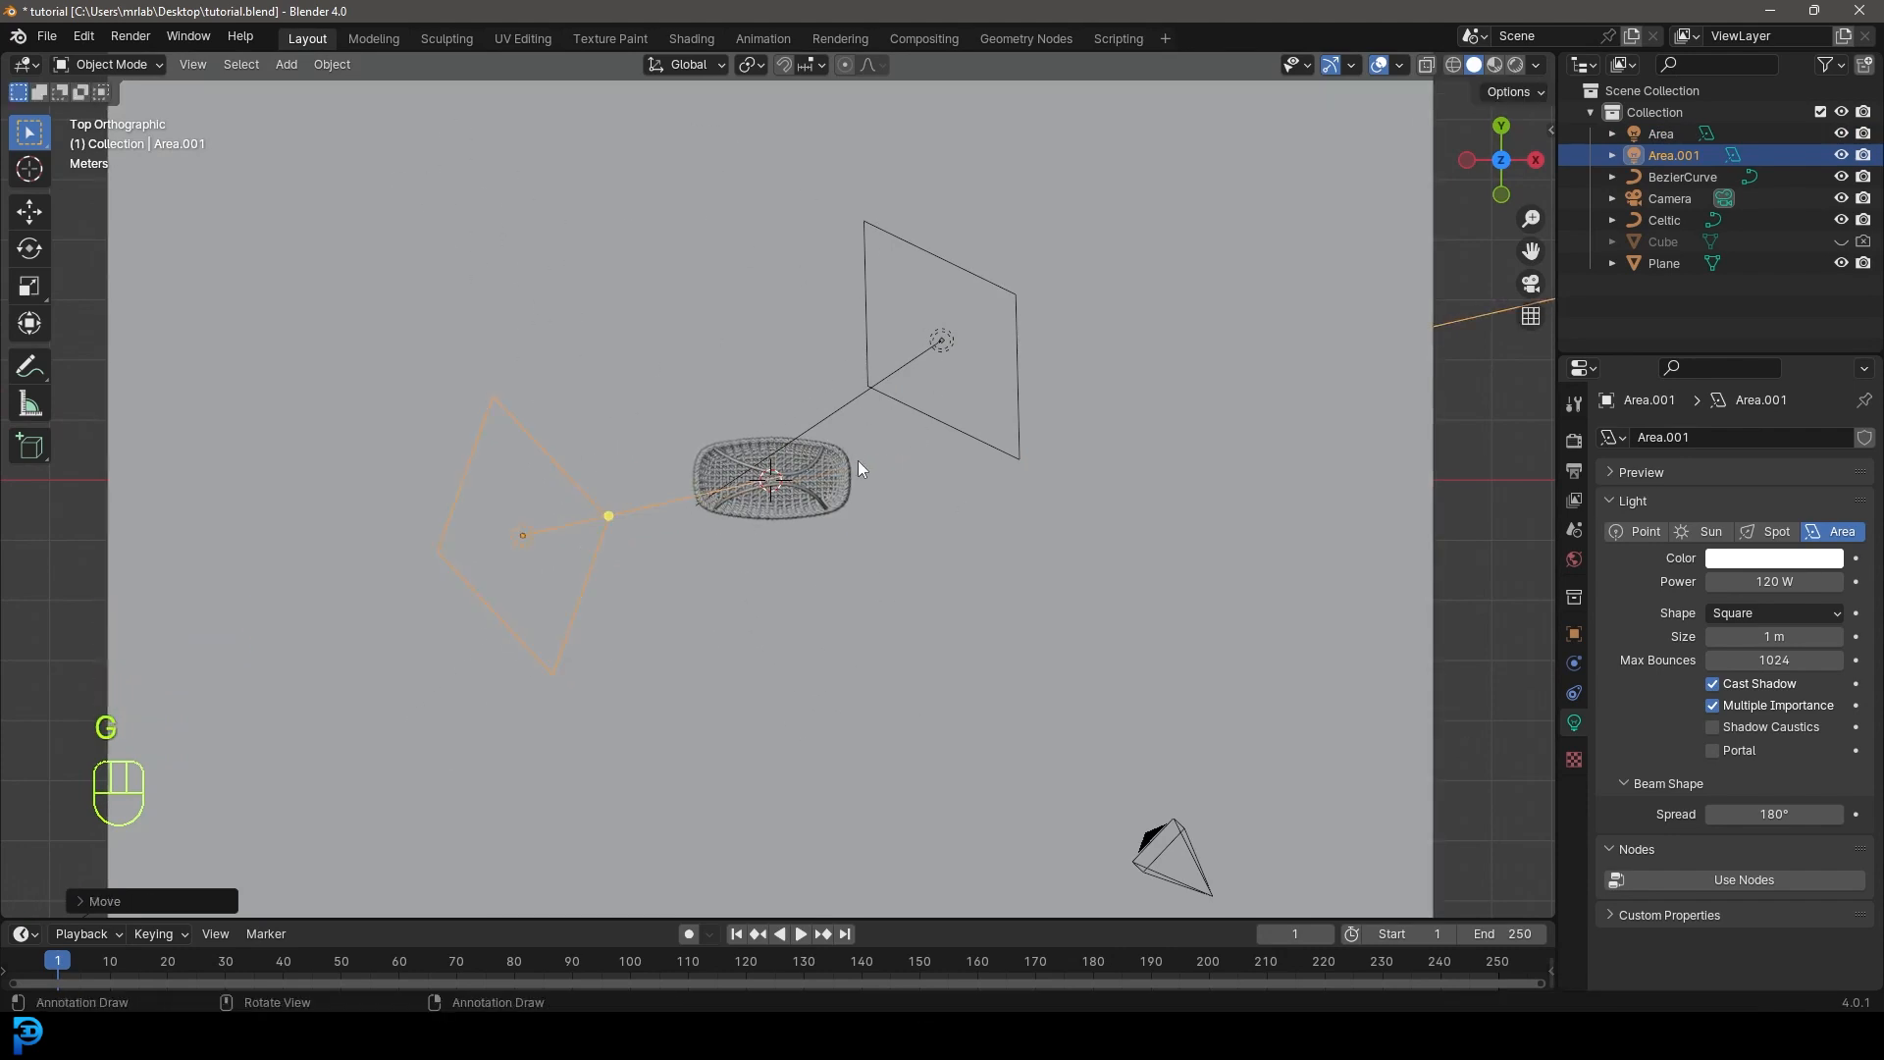
- Look through the camera and move it closer to the basket
key("KP_0")
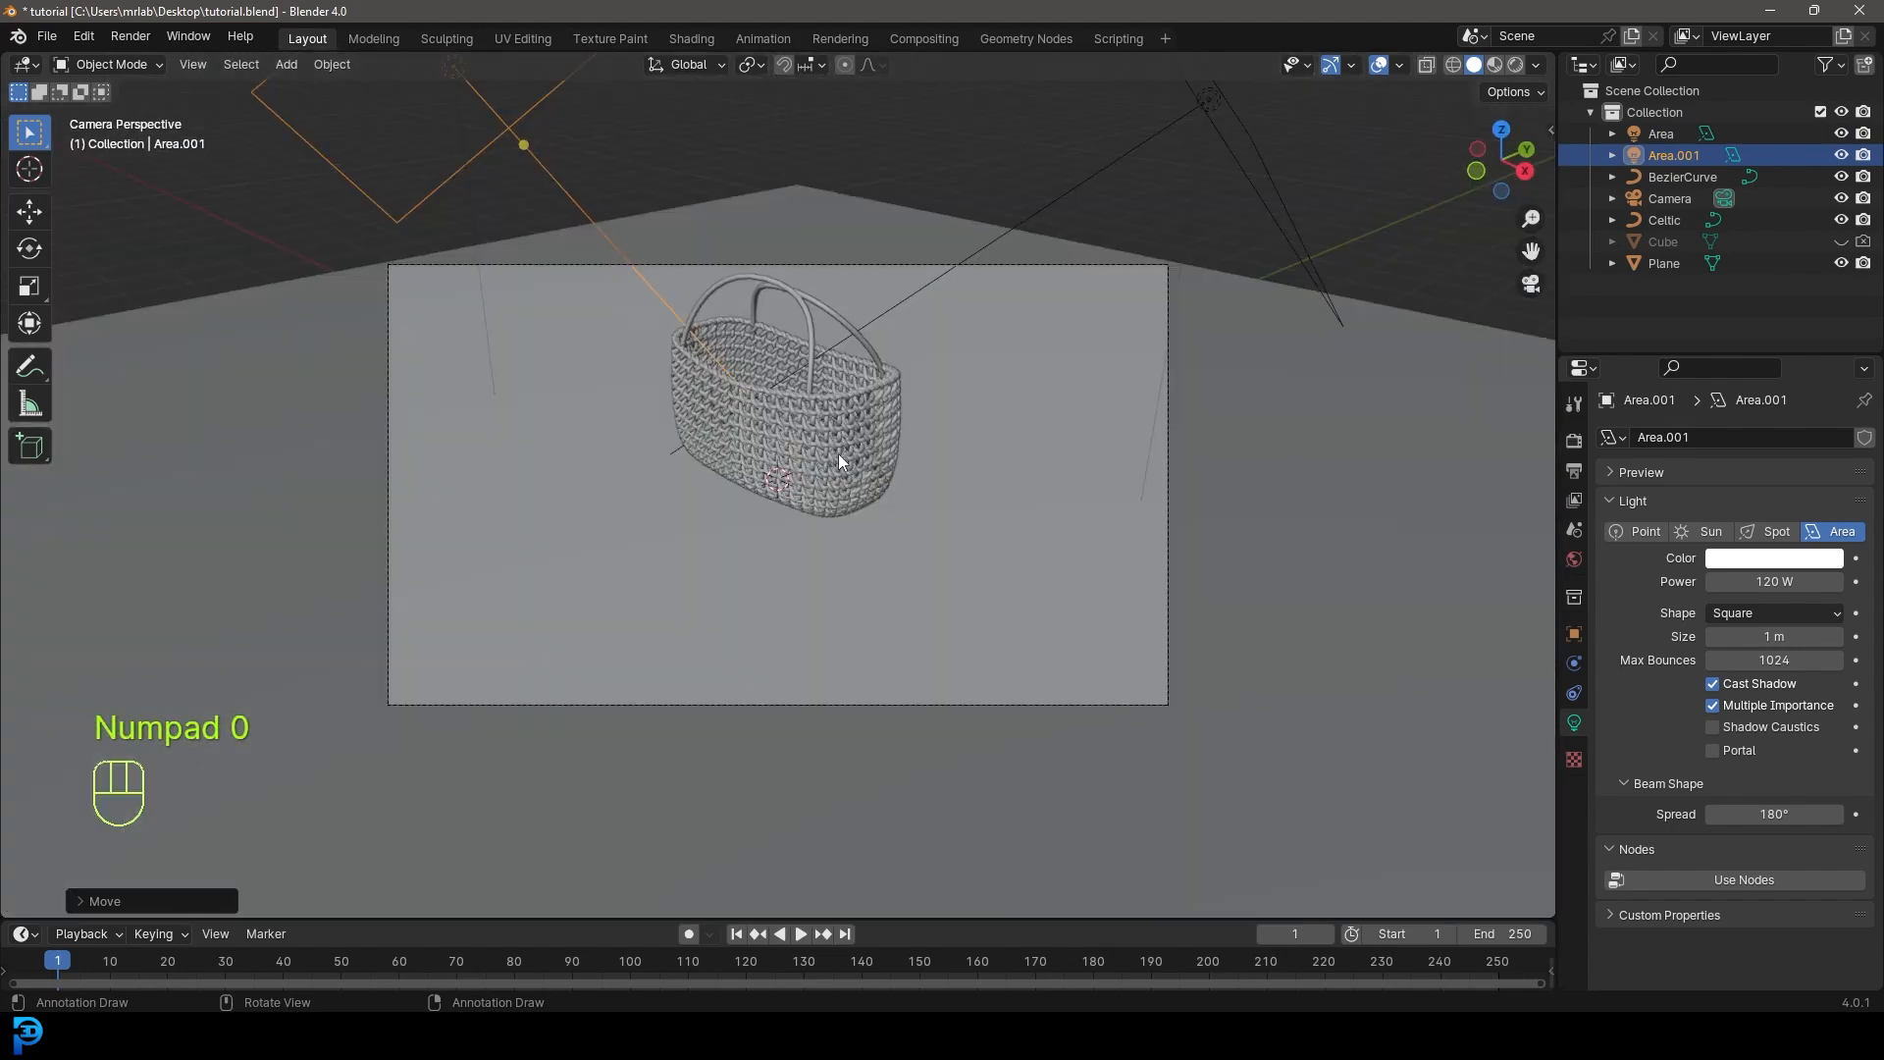
left_click(842, 267)
key("g")
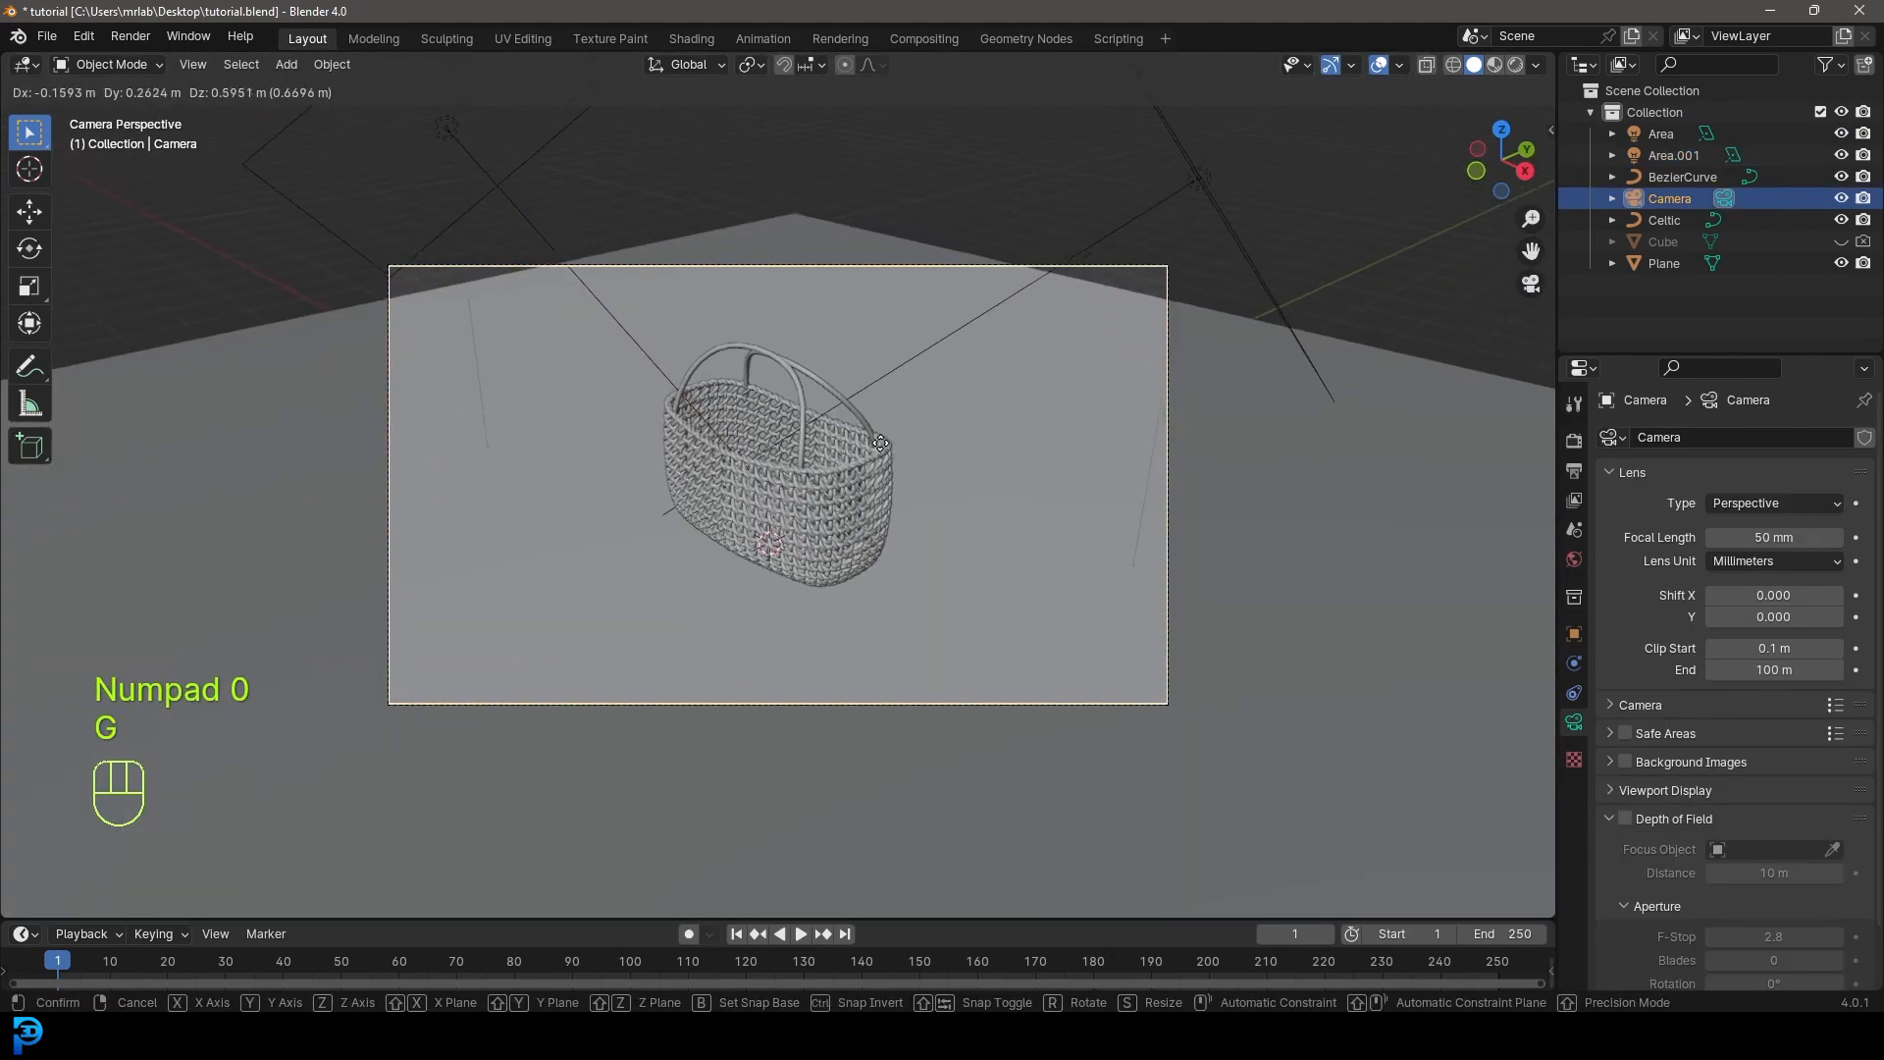
left_click(893, 462)
key("g")
middle_click(908, 483)
left_click(926, 425)
key("g")
left_click(937, 419)
- With the pivot set to the 3D cursor, rotate the camera around the basket to a lower angle
left_click(752, 64)
left_click(785, 143)
key("r")
key("r")
left_click(1129, 603)
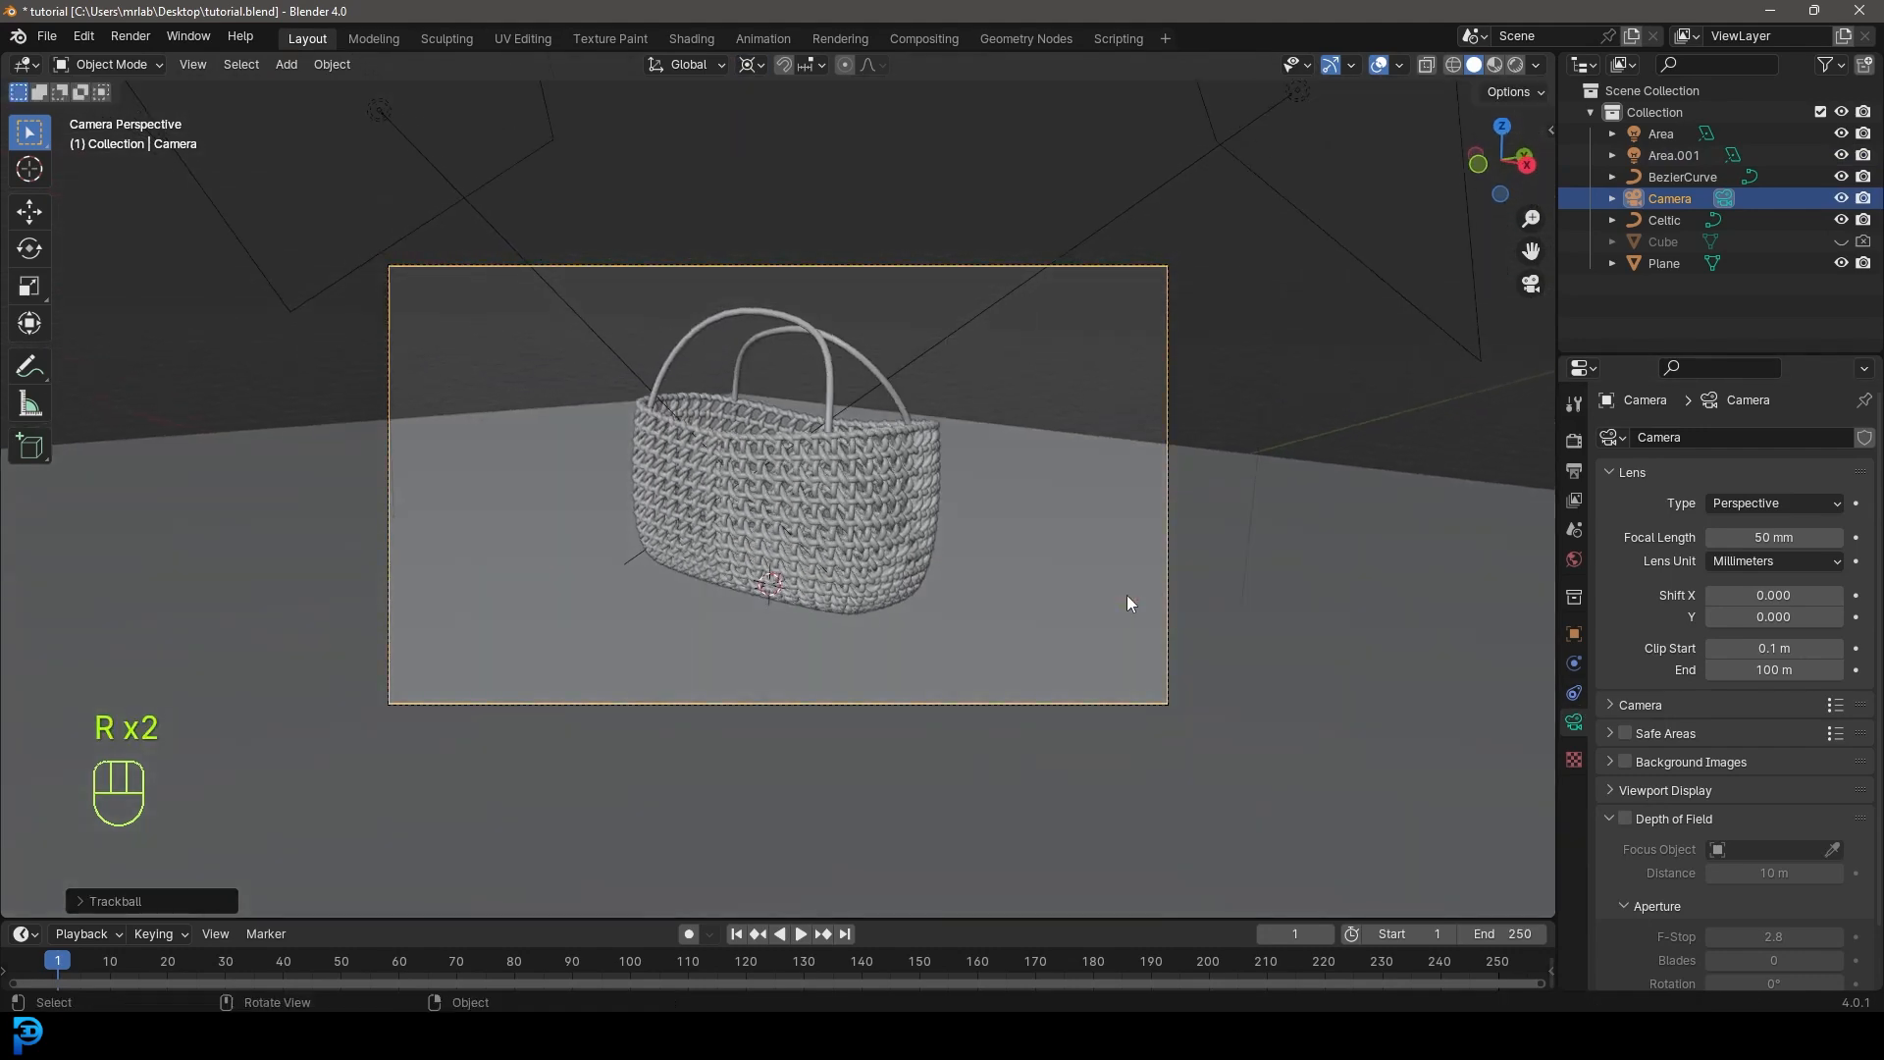
key("r")
key("z")
left_click(988, 616)
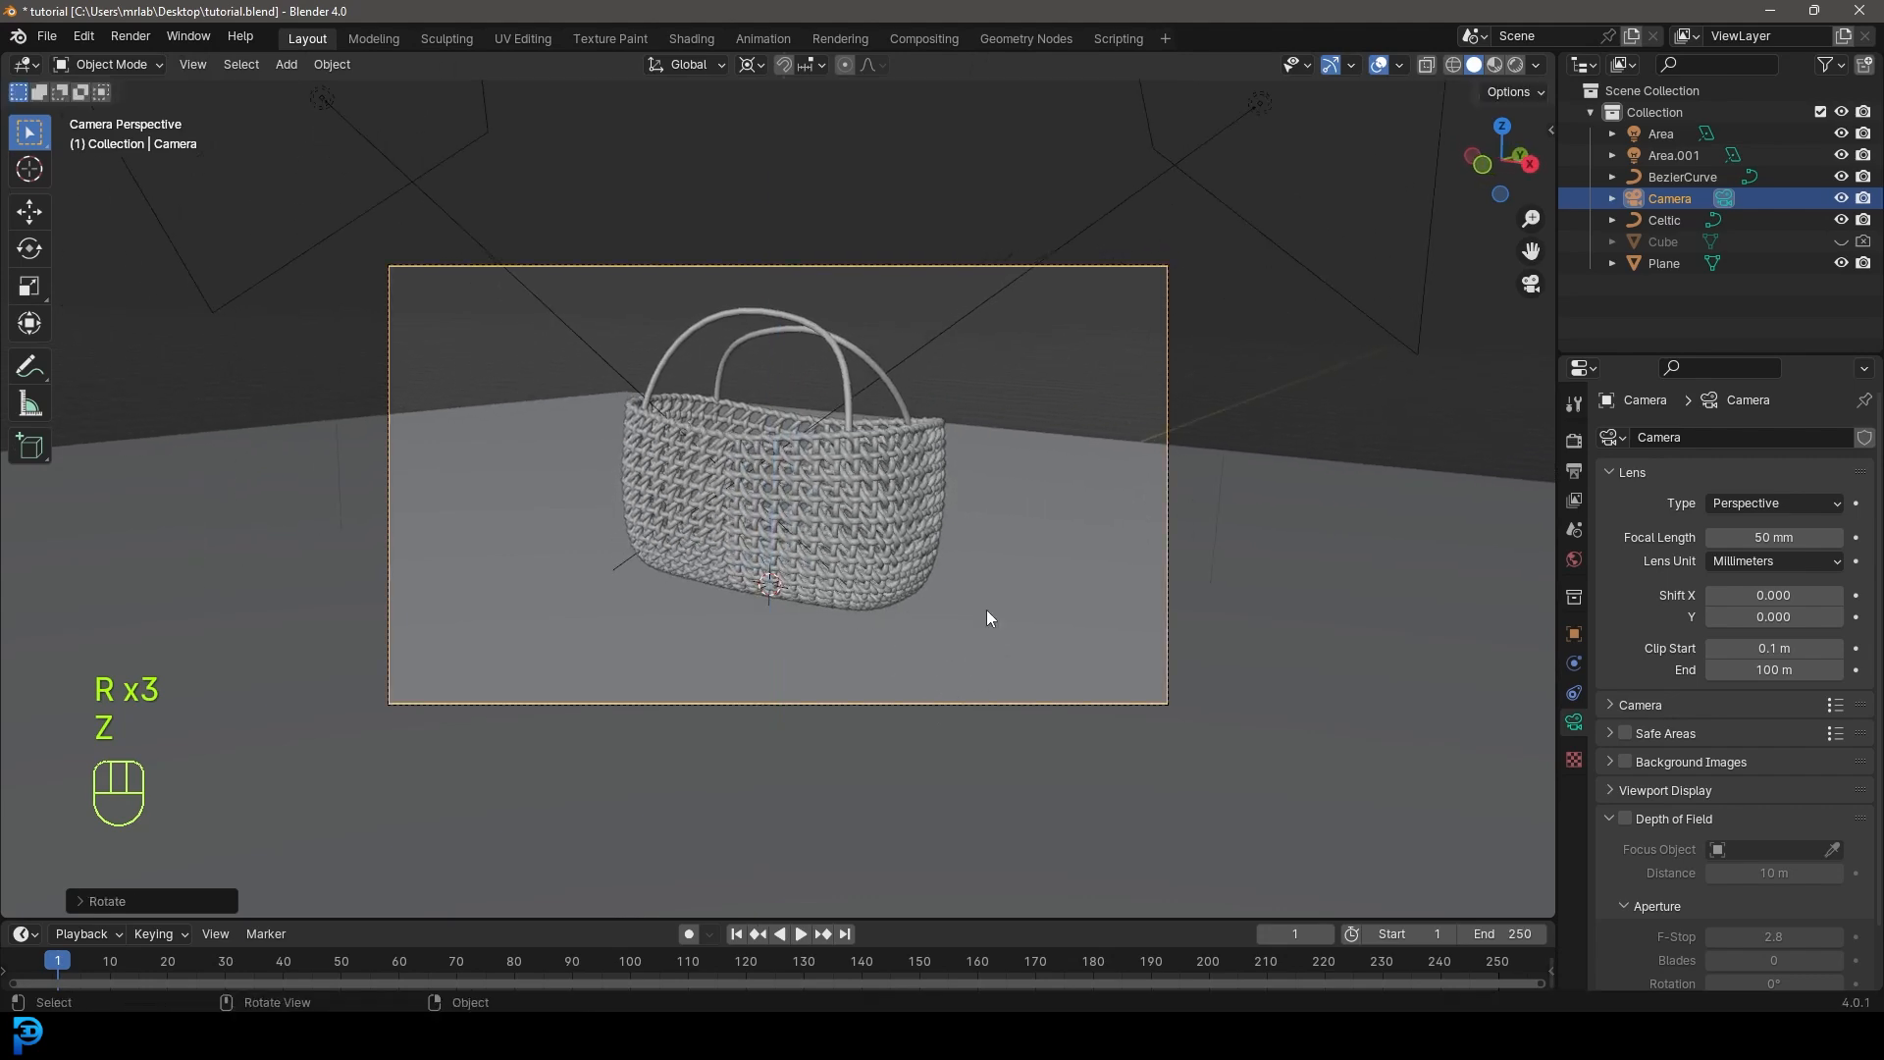
key("g")
key("g")
left_click(1014, 601)
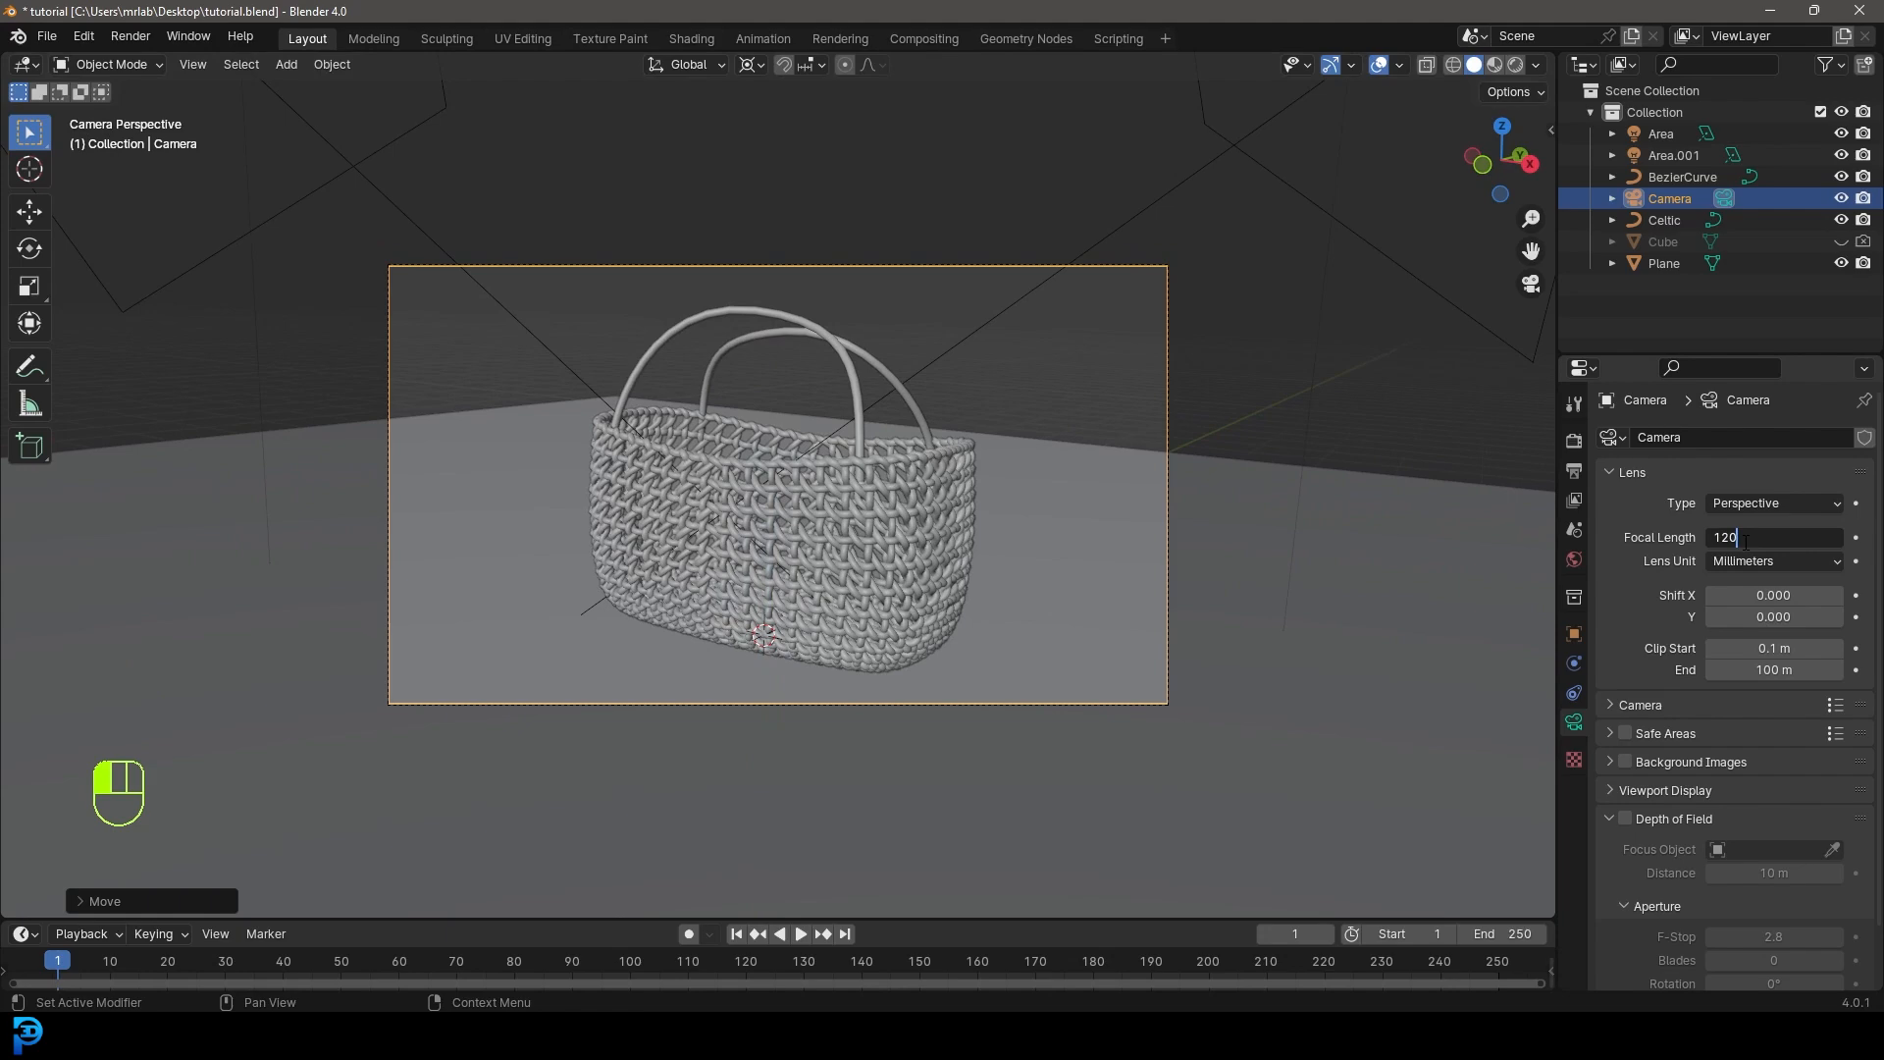
- Set the camera focal length to 120 mm, refine the framing and draw a render region
left_click(1745, 538)
type("120")
key("Return")
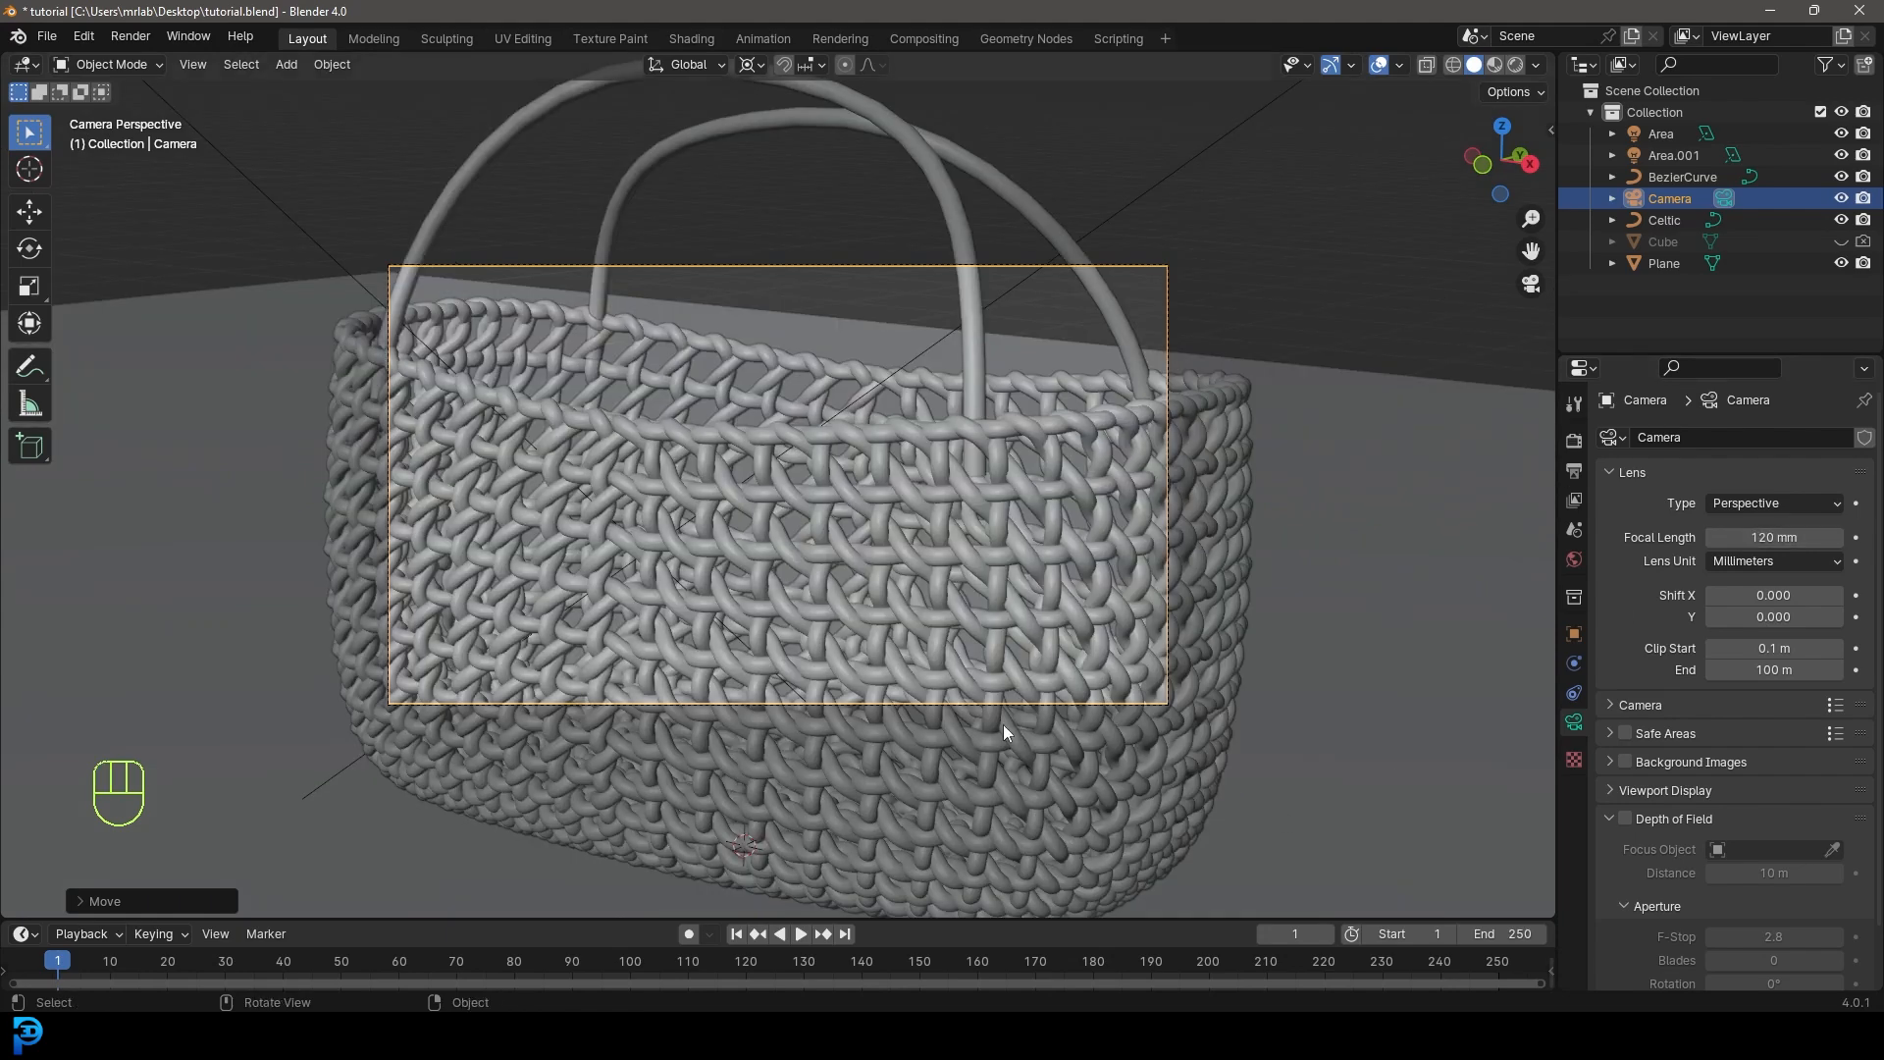
key("g")
key("g")
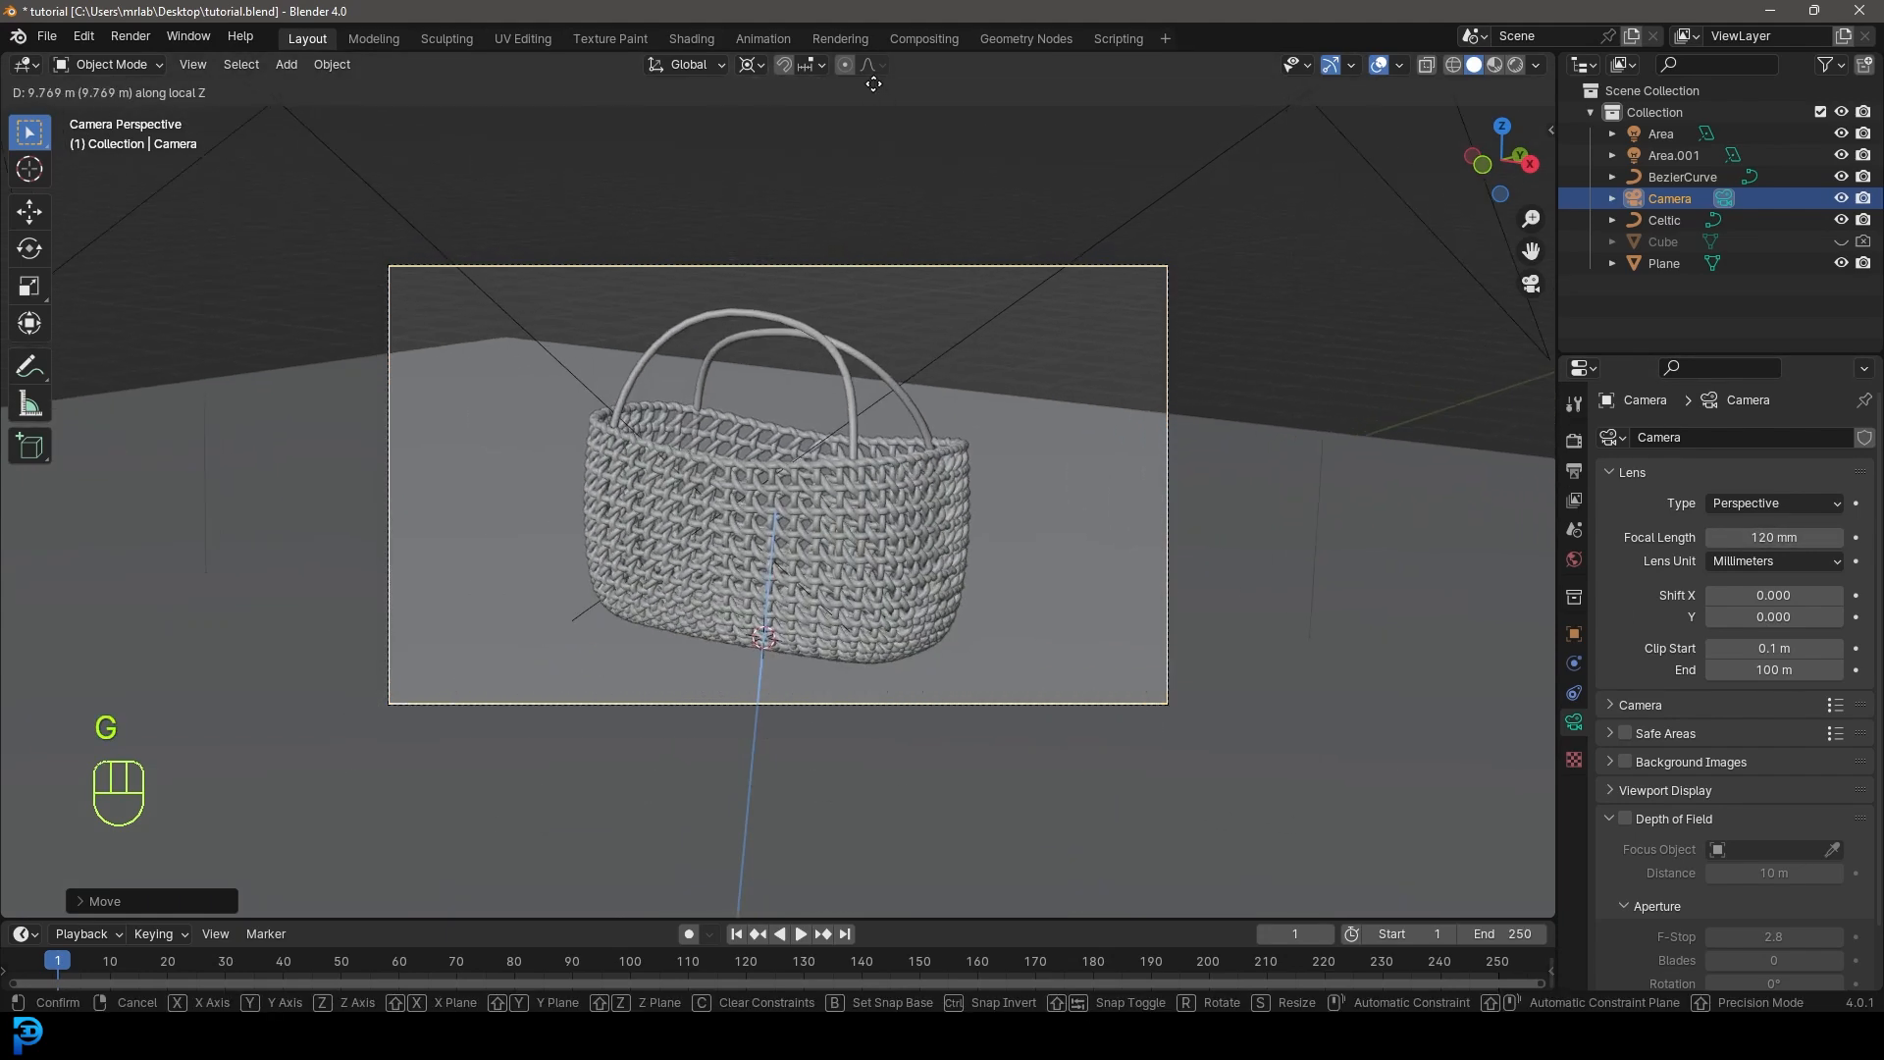
left_click(896, 428)
key("alt+a")
key("ctrl+b")
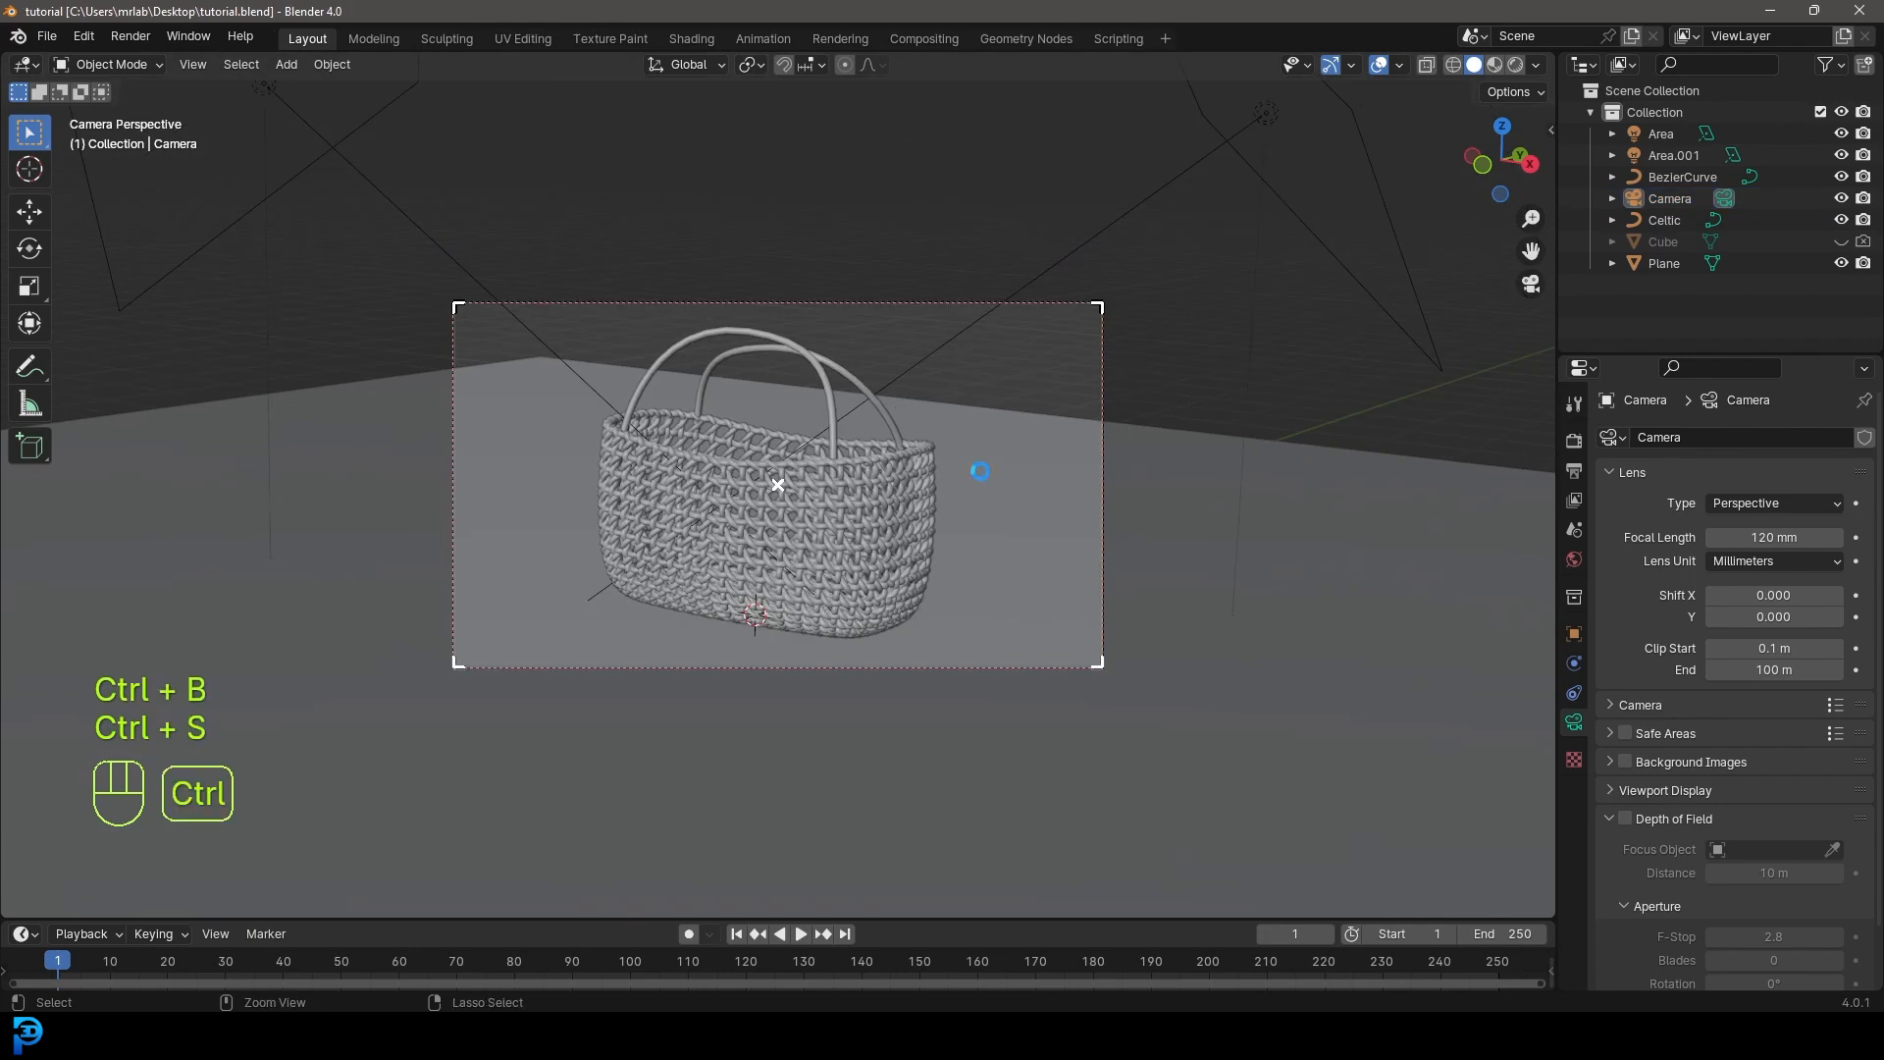
- Save the file and give the woven basket a new material named 'basket'
key("ctrl+s")
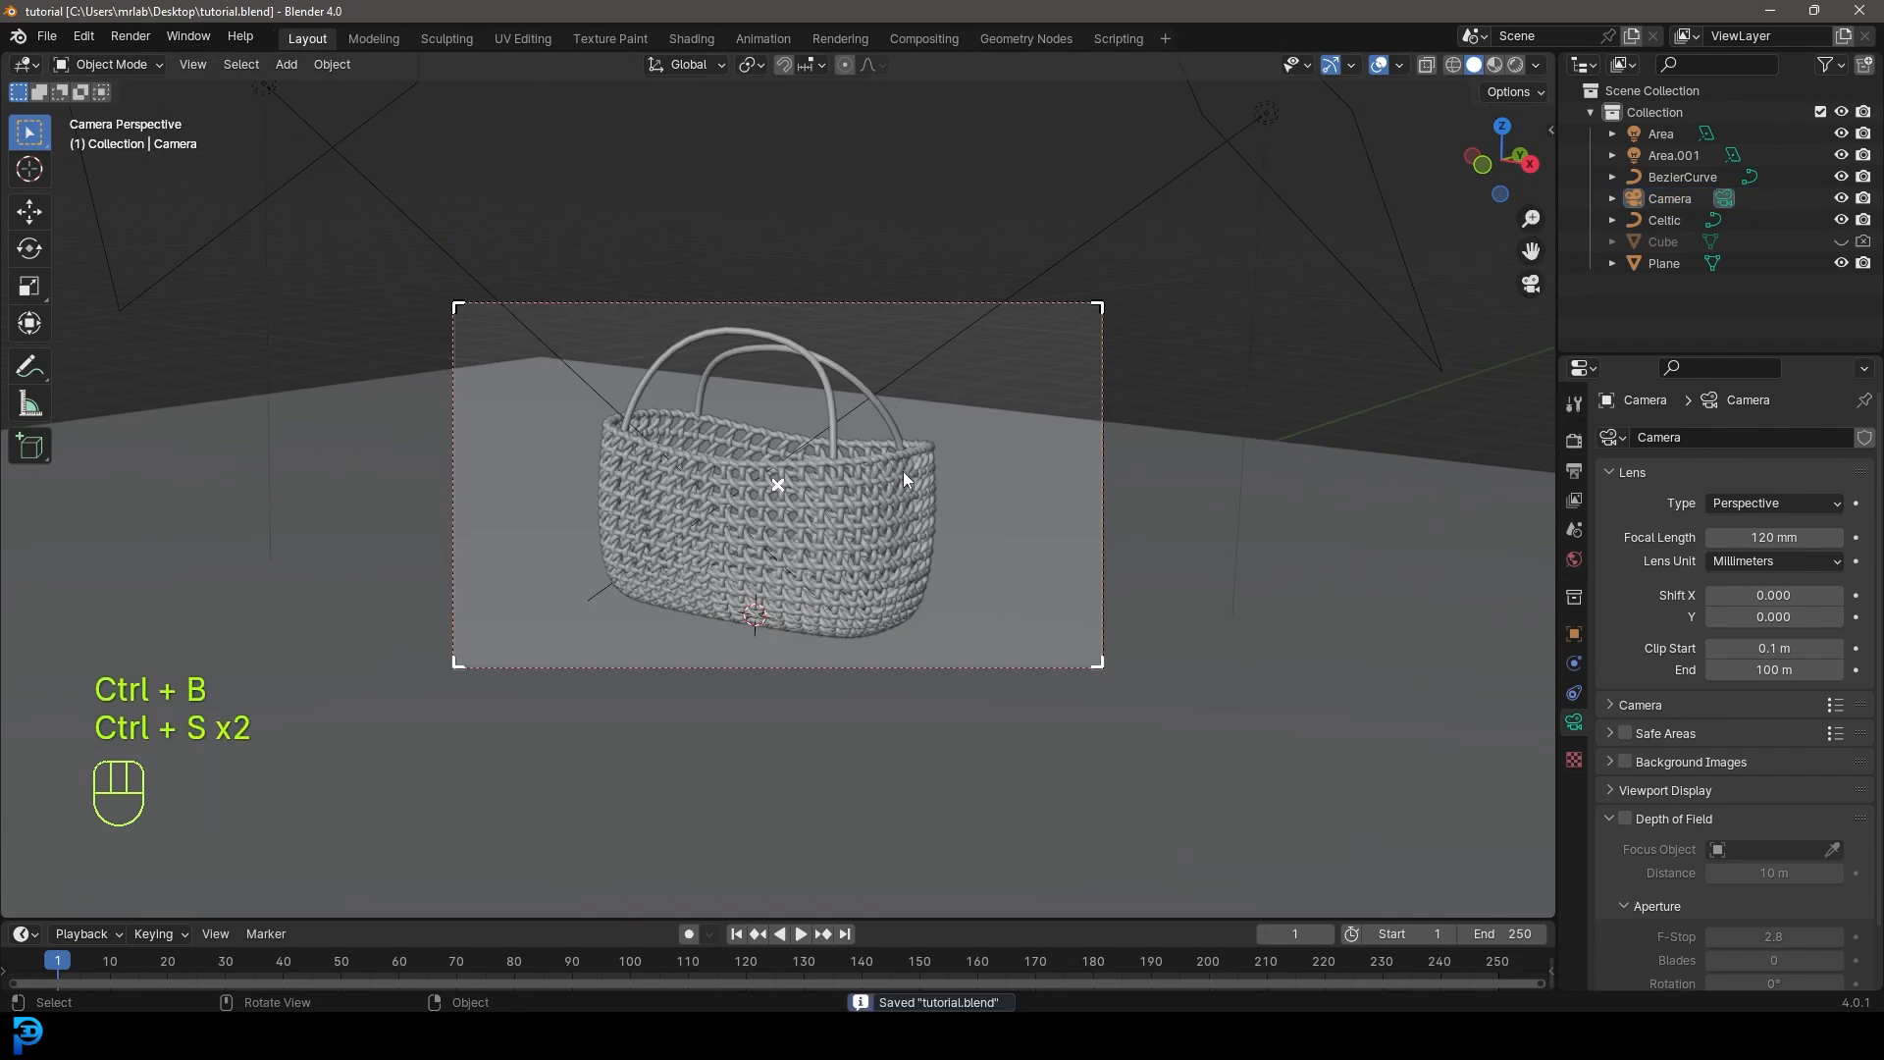
scroll(930, 439, "up", 2)
left_click(952, 446)
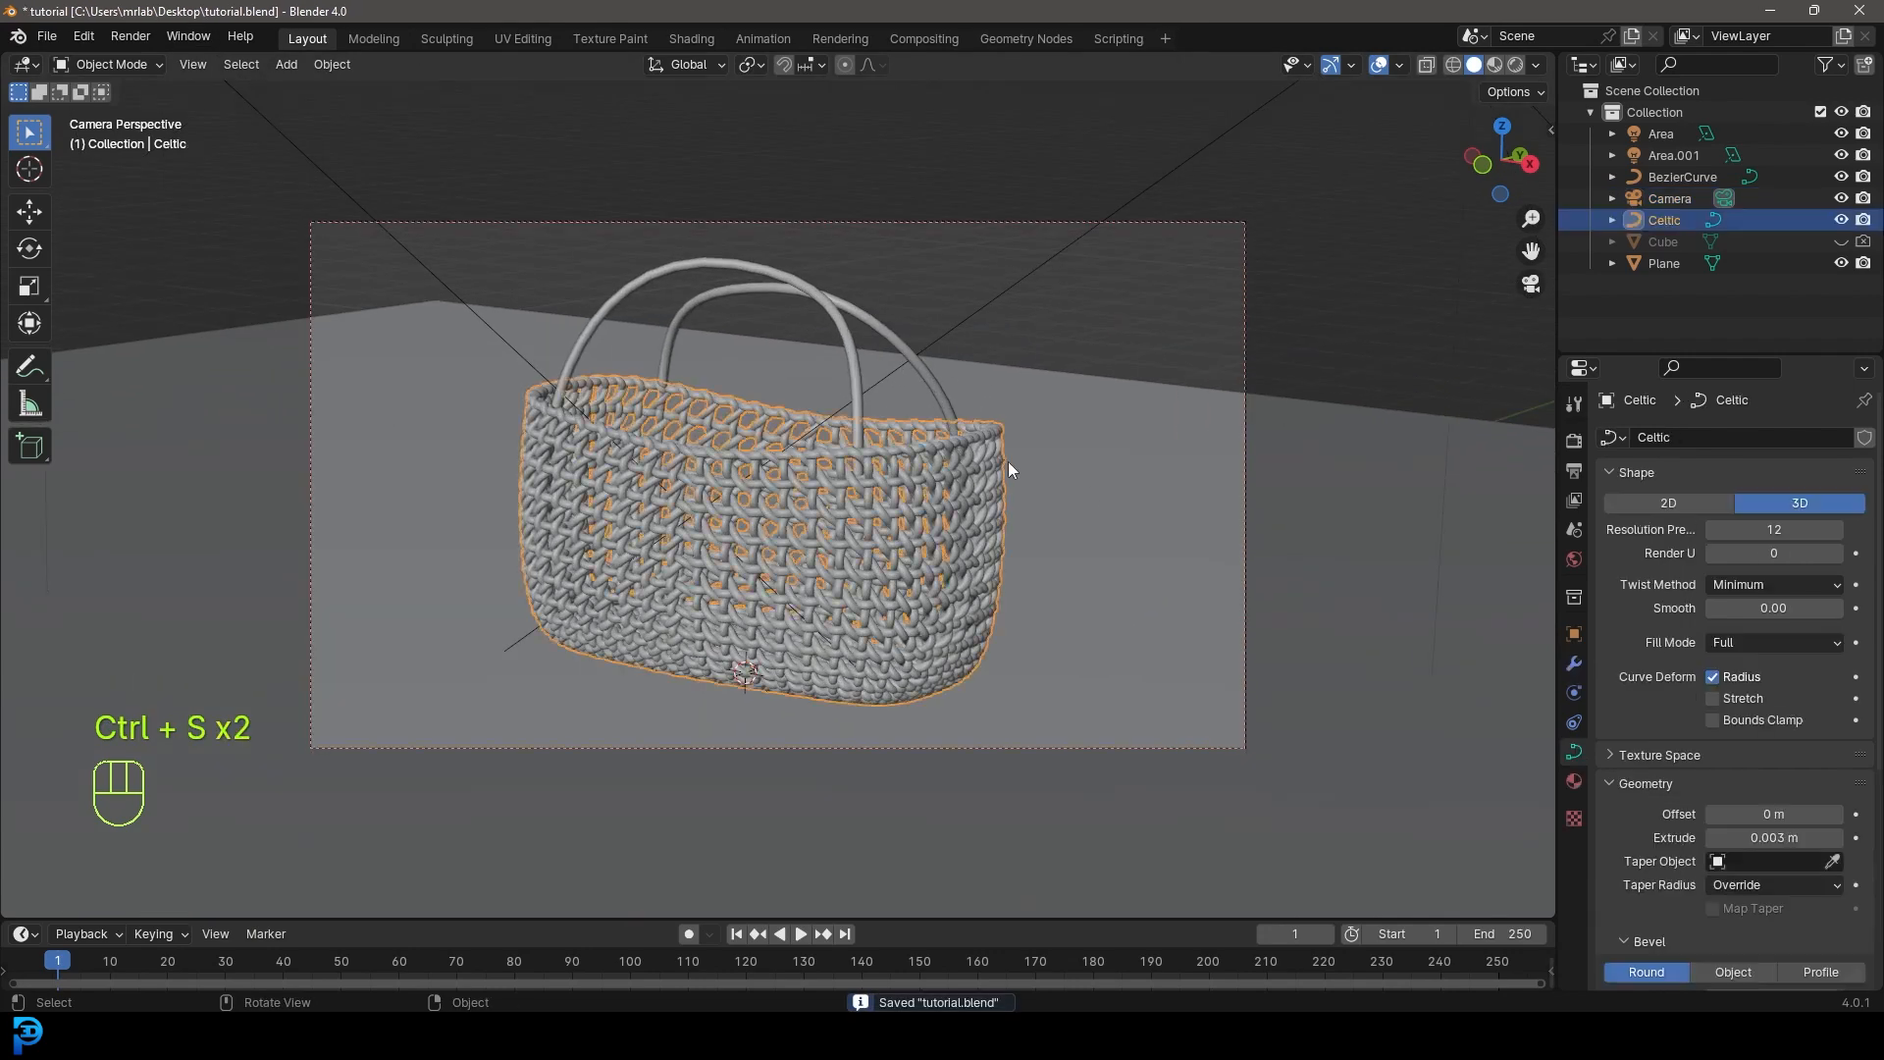
left_click(1574, 781)
left_click(1727, 527)
left_click(1690, 533)
type("basket")
key("Return")
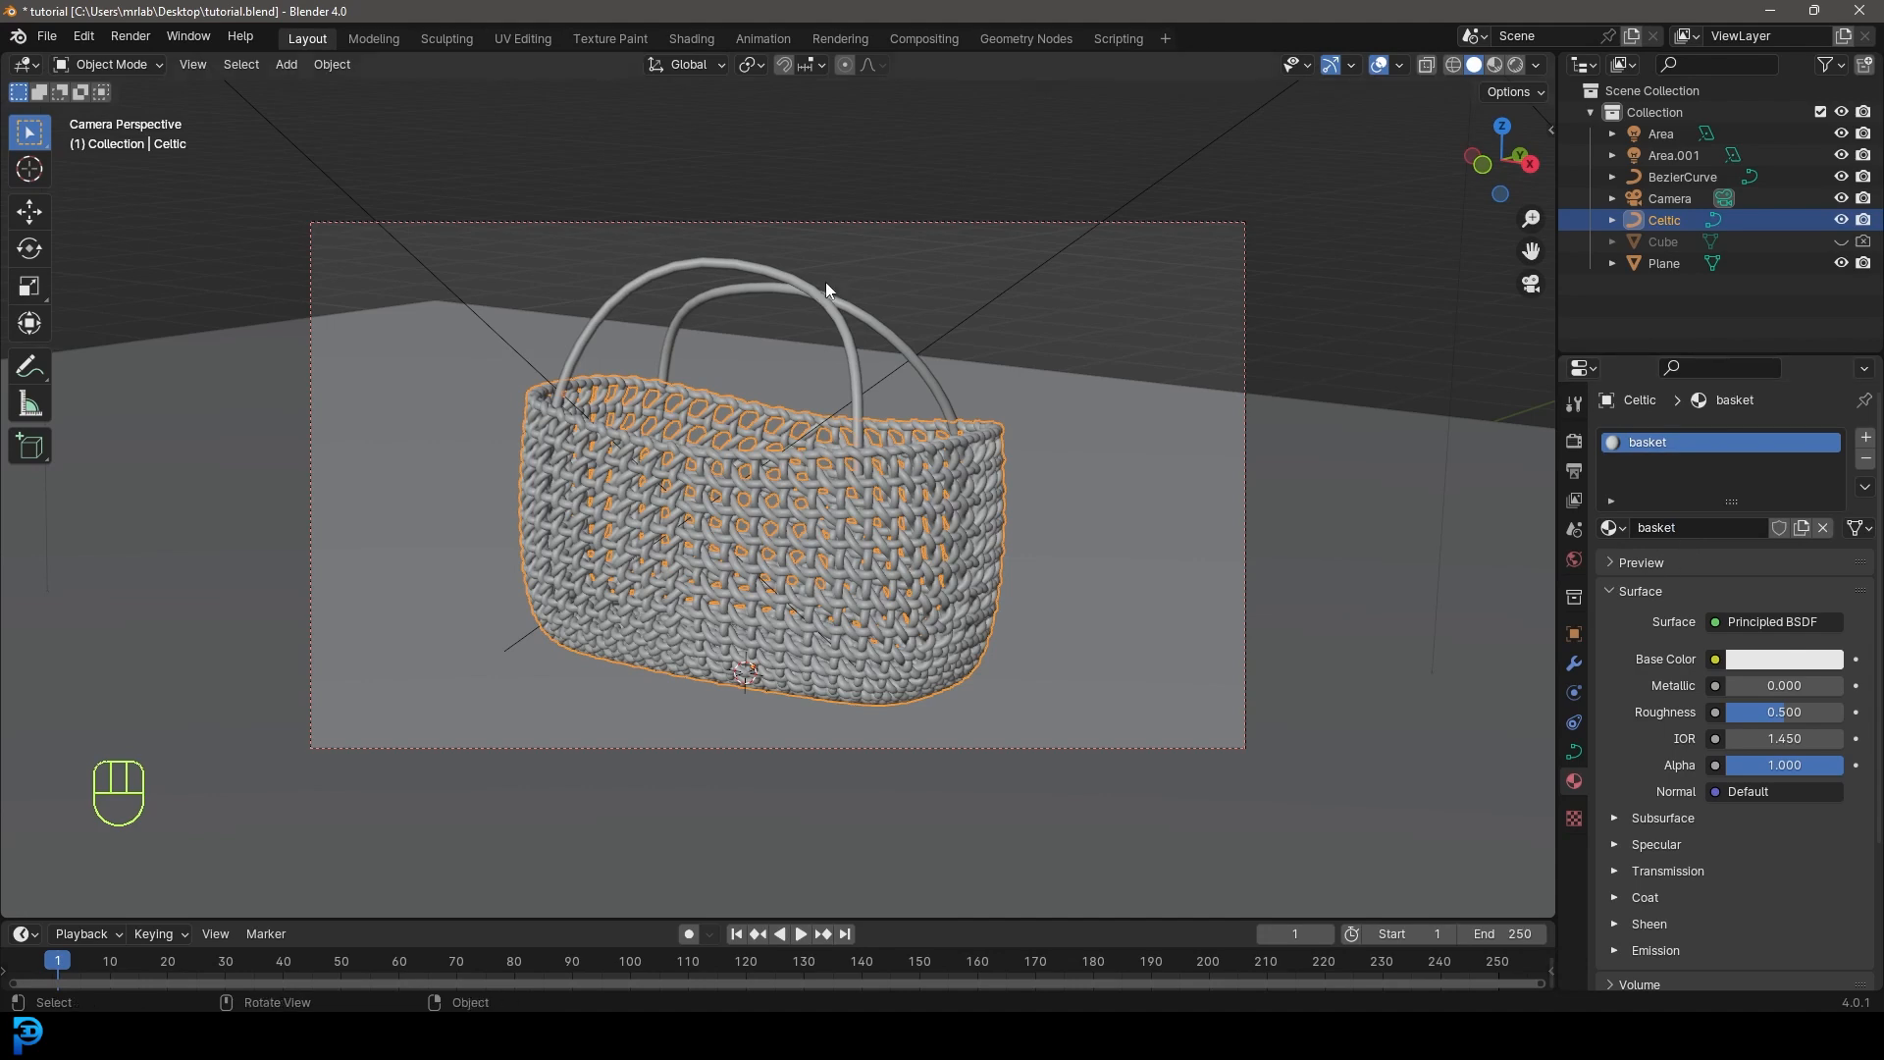
- Give the handle curve a new material named 'handles'
left_click(827, 279)
left_click(1734, 526)
double_click(1717, 527)
type("handles")
key("Return")
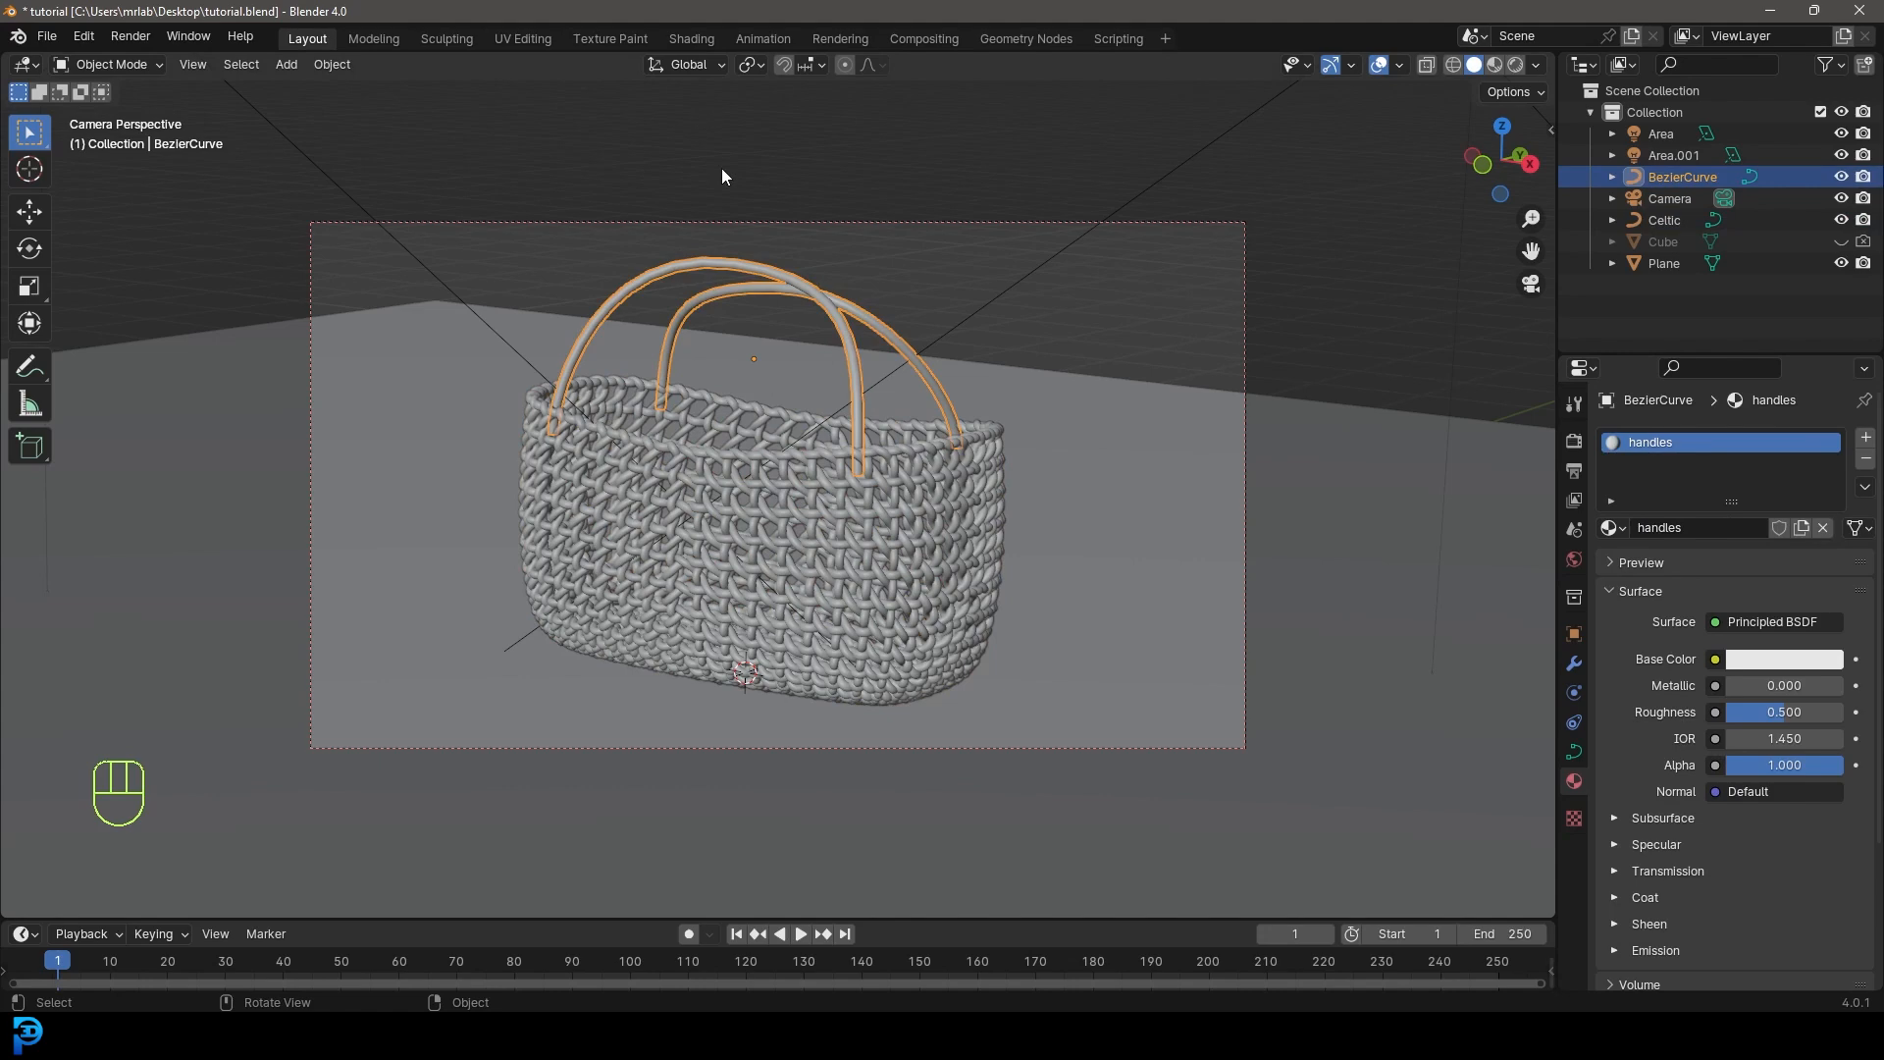
- In the Shading workspace, select the basket and view it through the camera in Rendered shading
left_click(690, 39)
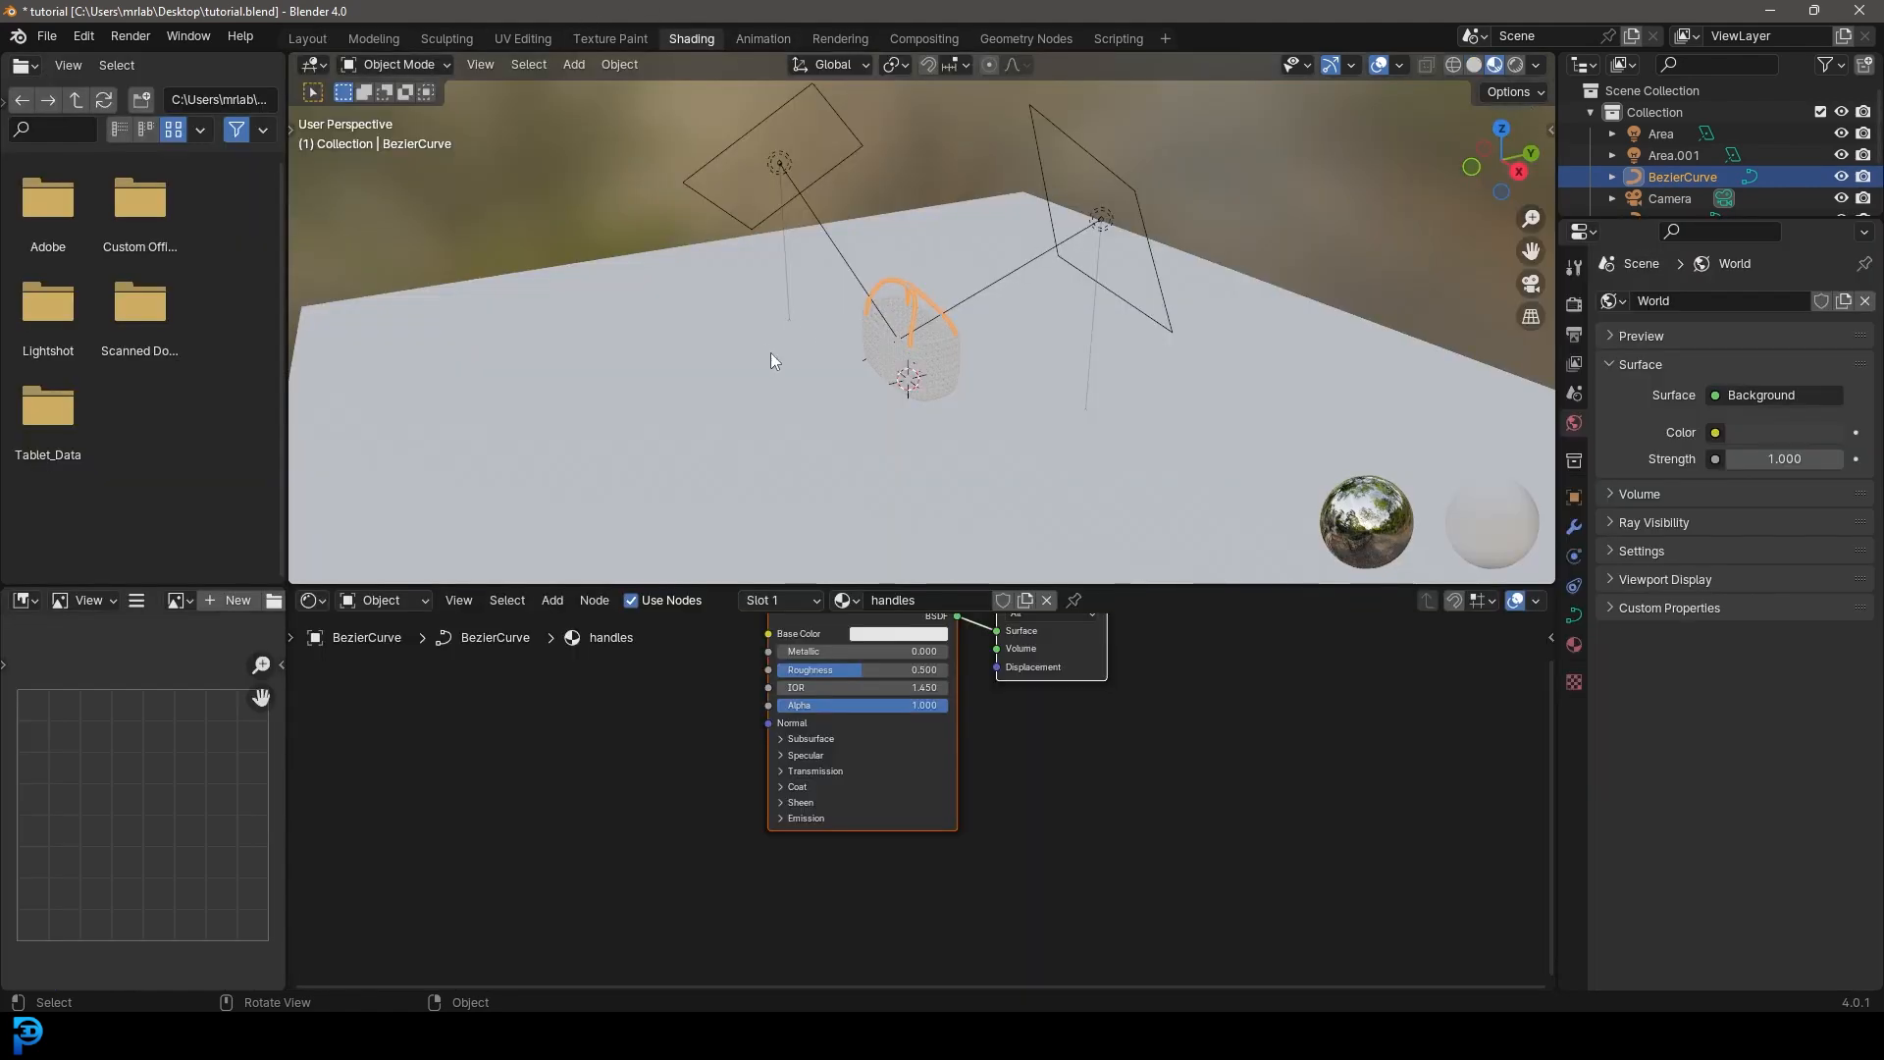
scroll(1064, 371, "up", 5)
left_click(1056, 362)
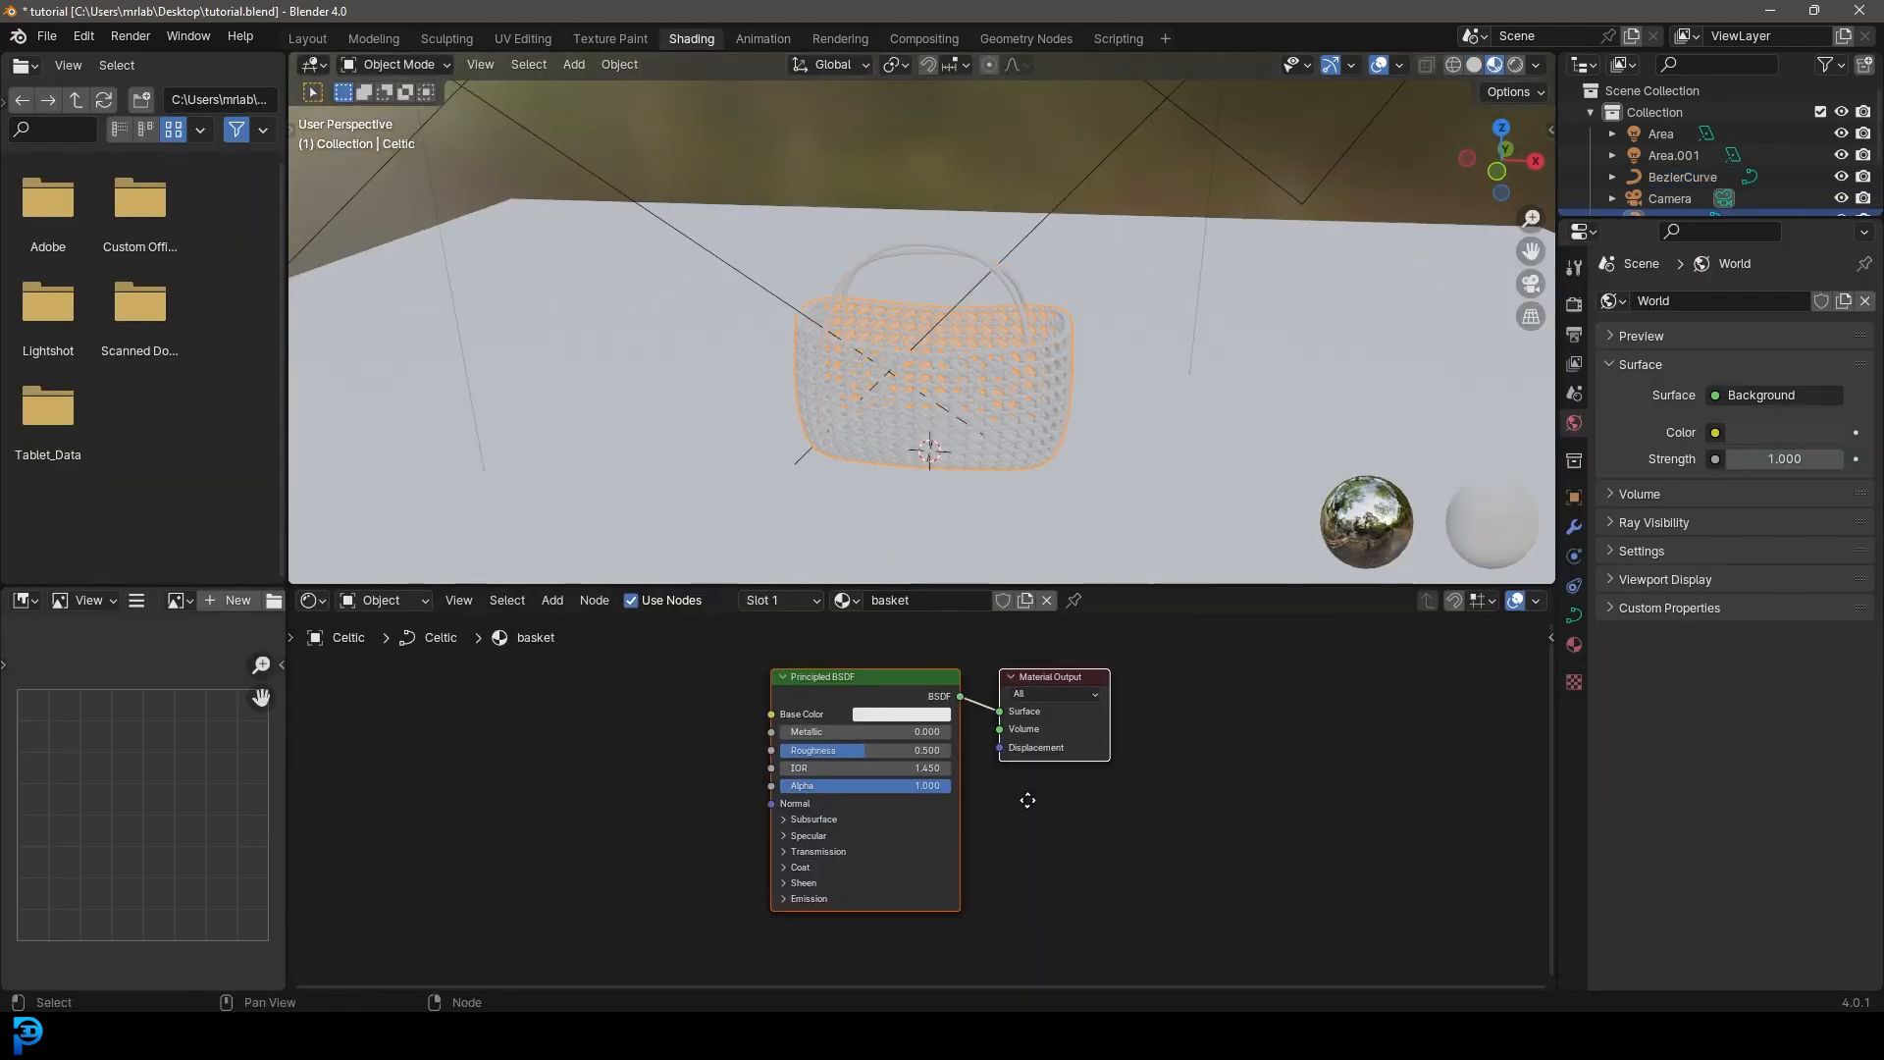
middle_click_drag(1028, 799, 1025, 731)
key("KP_0")
key("z")
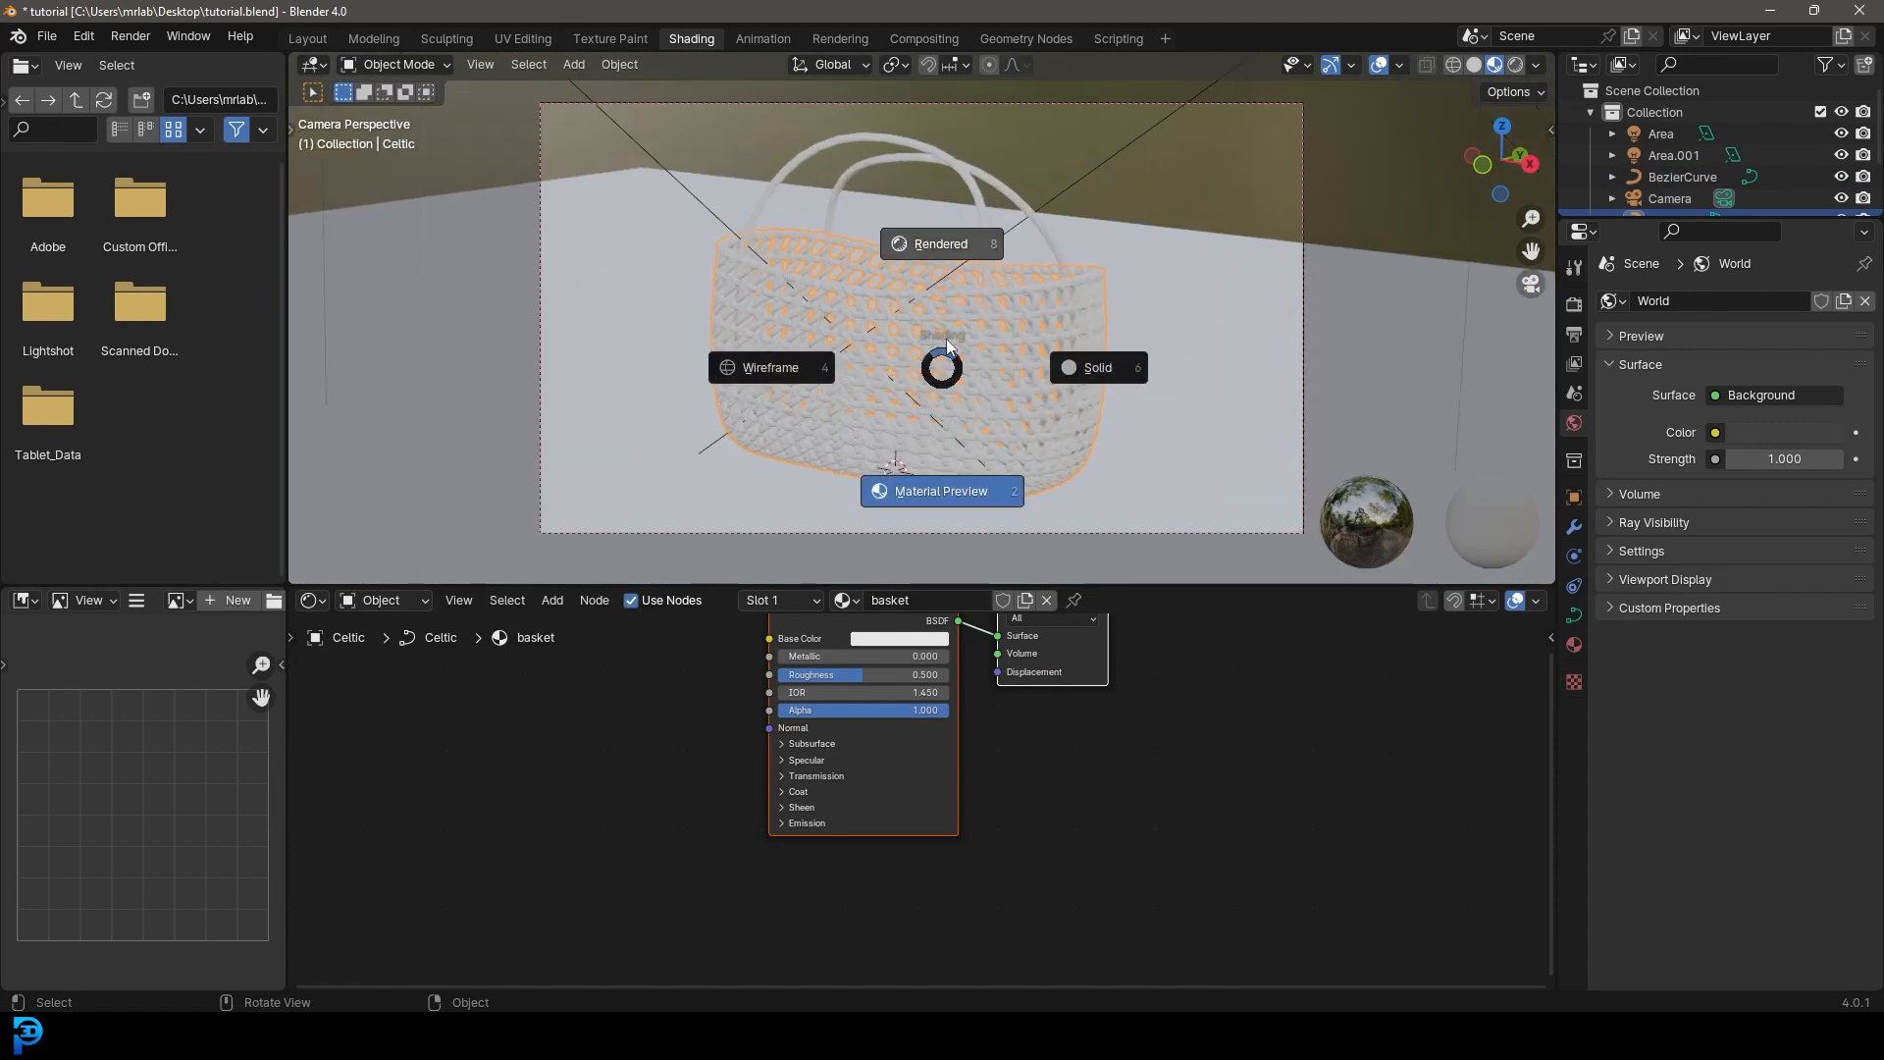
left_click(944, 243)
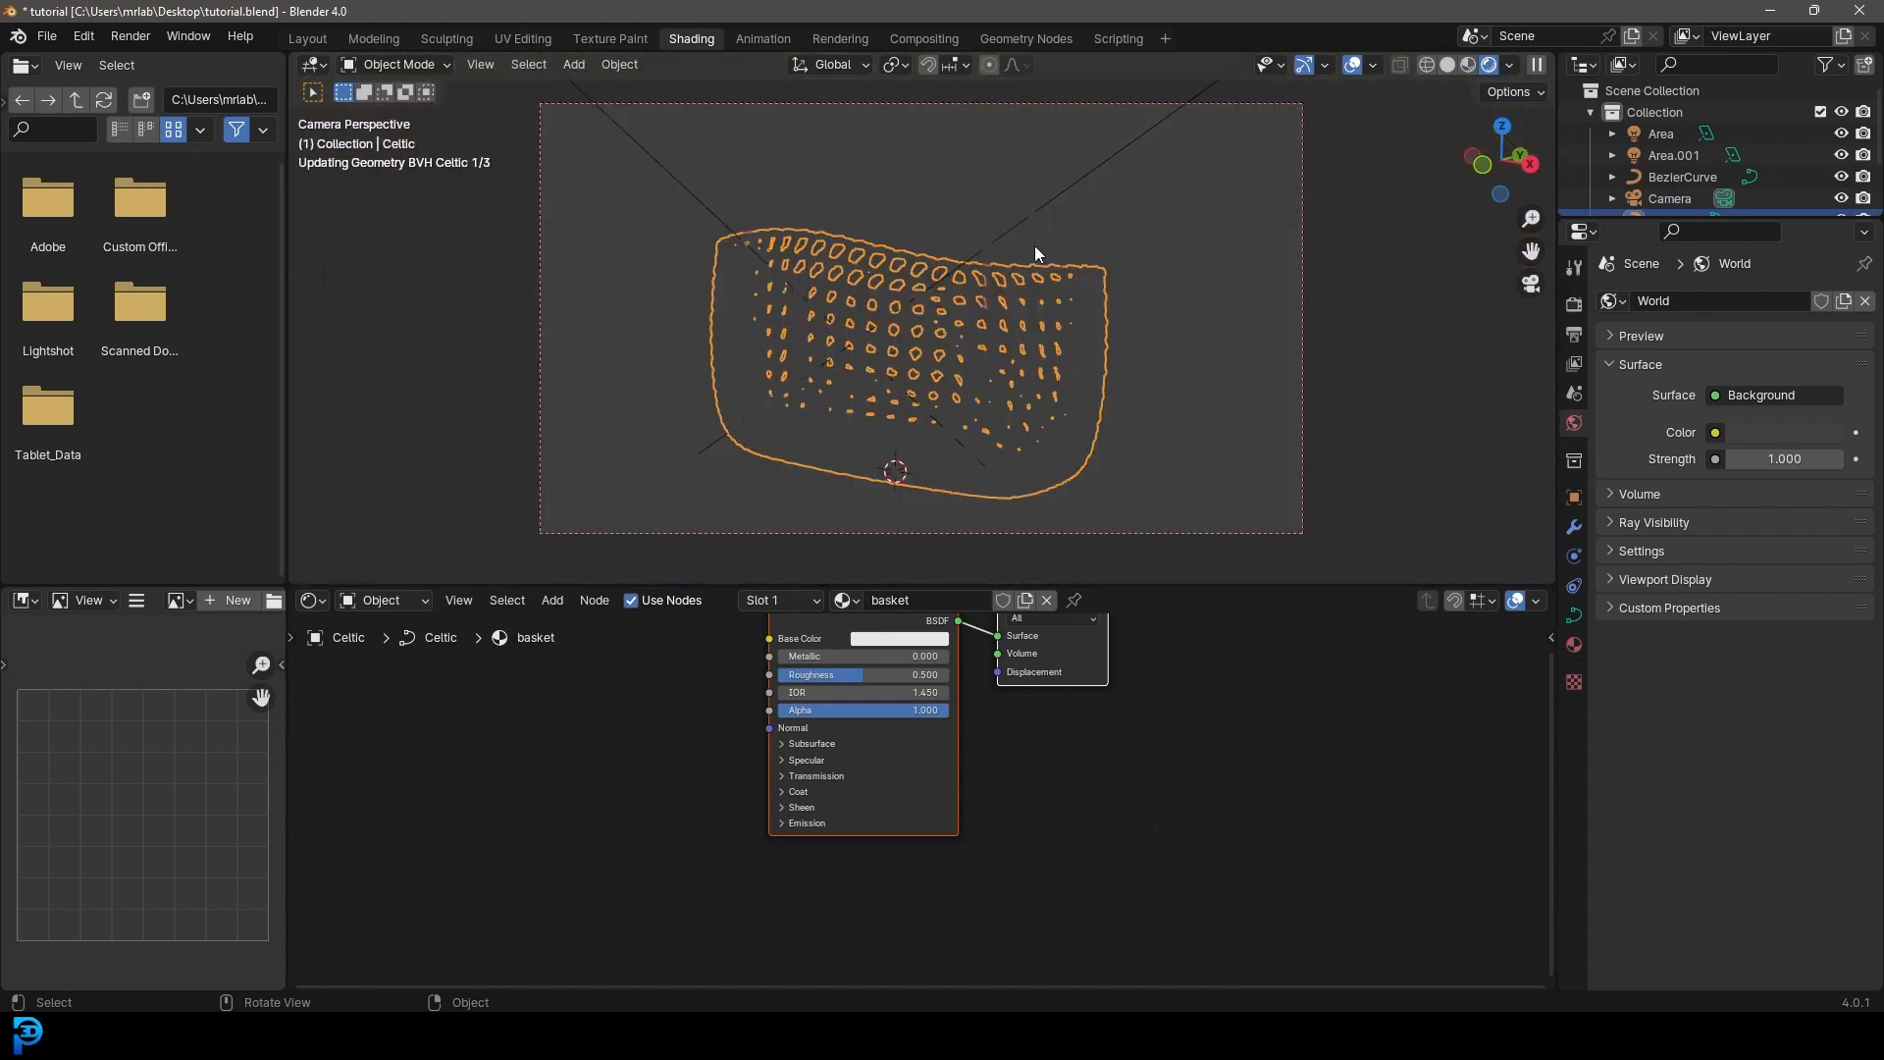
- Set the basket material's Base Color to orange-brown
key("Home")
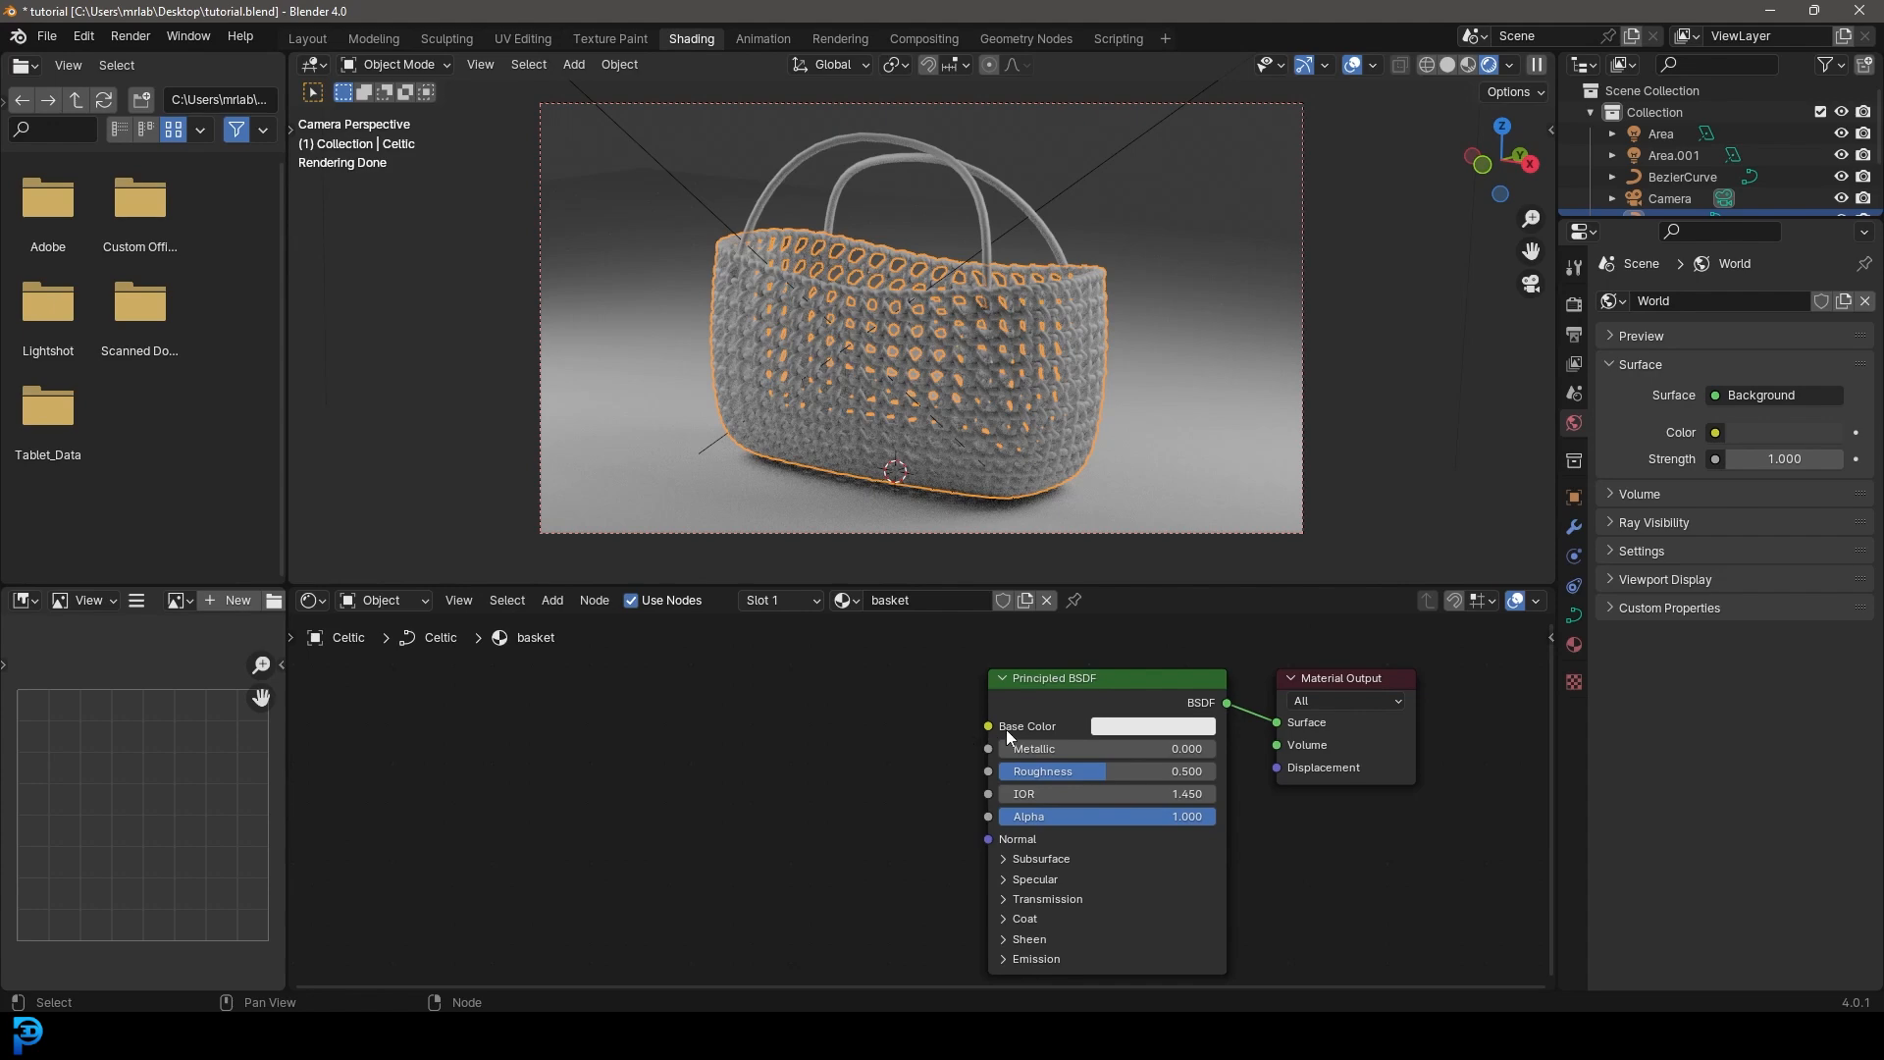
left_click(1142, 726)
left_click(1158, 538)
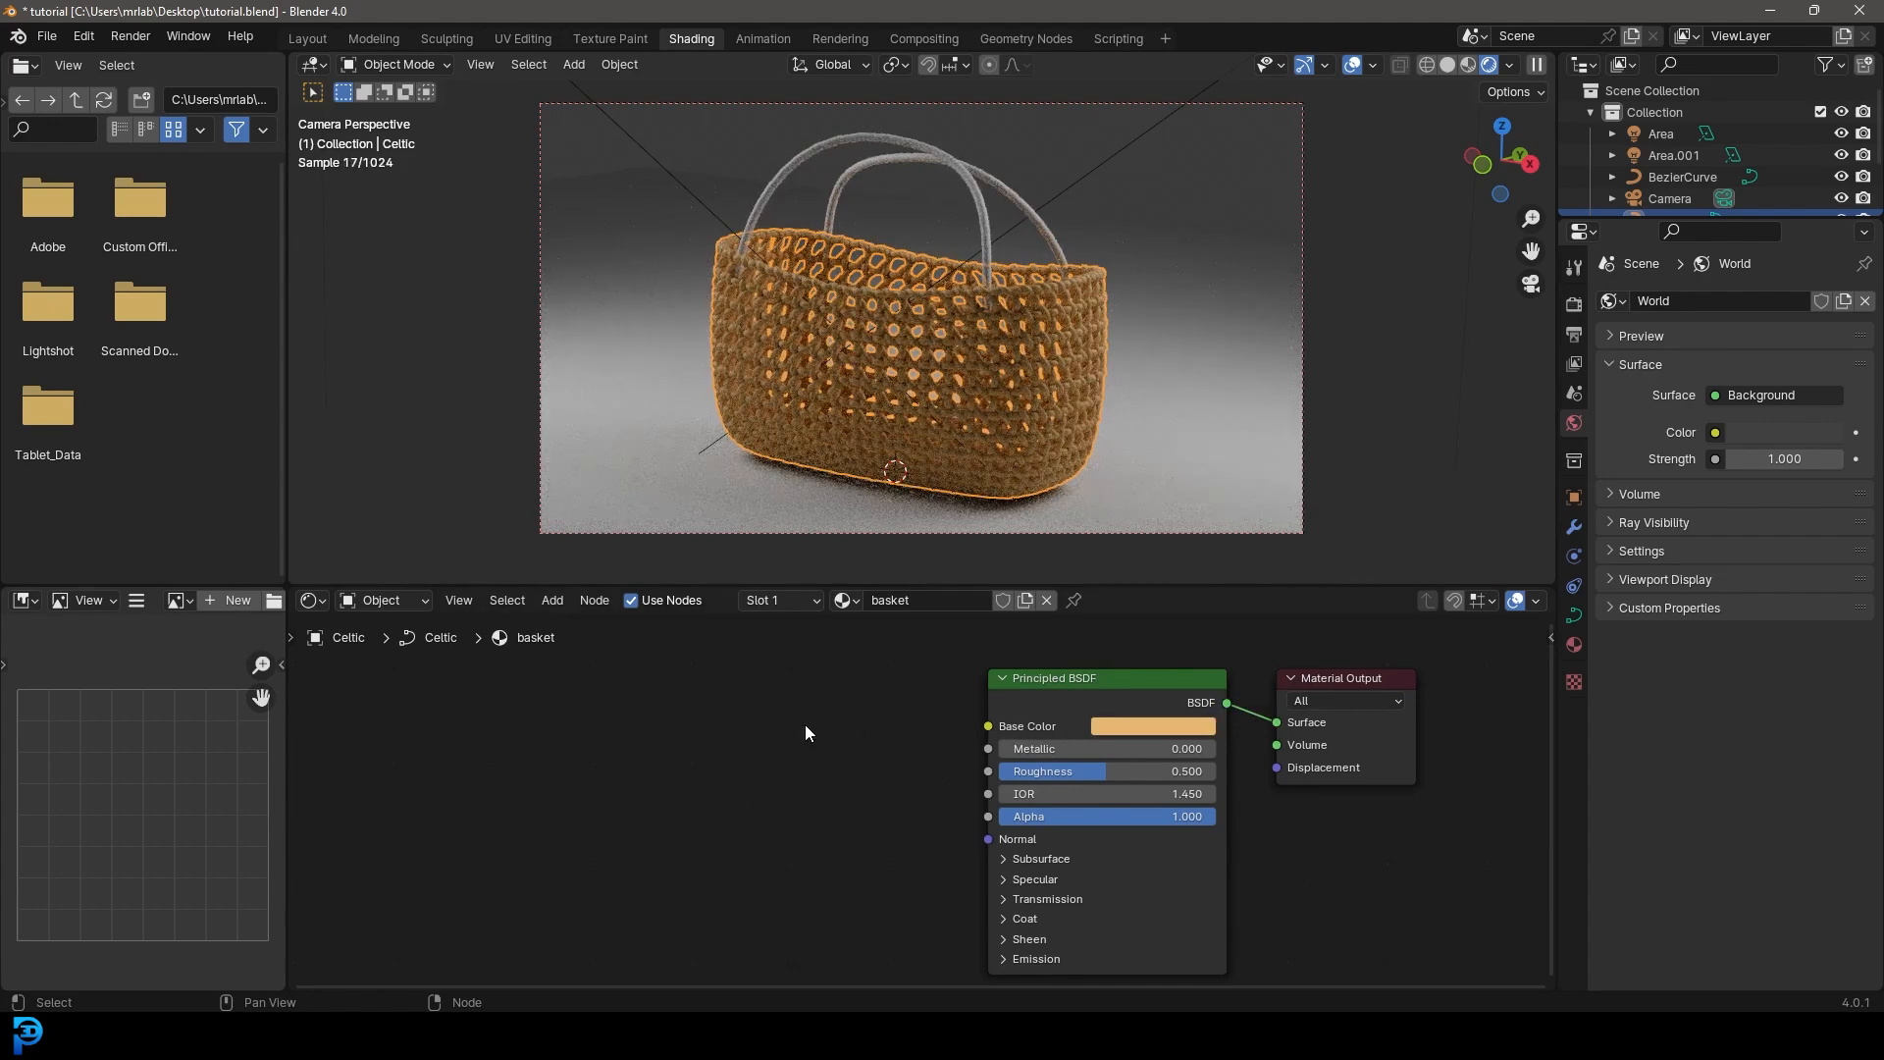
- Add a Geometry node and link its Pointiness output to the Principled BSDF Base Color
key("shift+a")
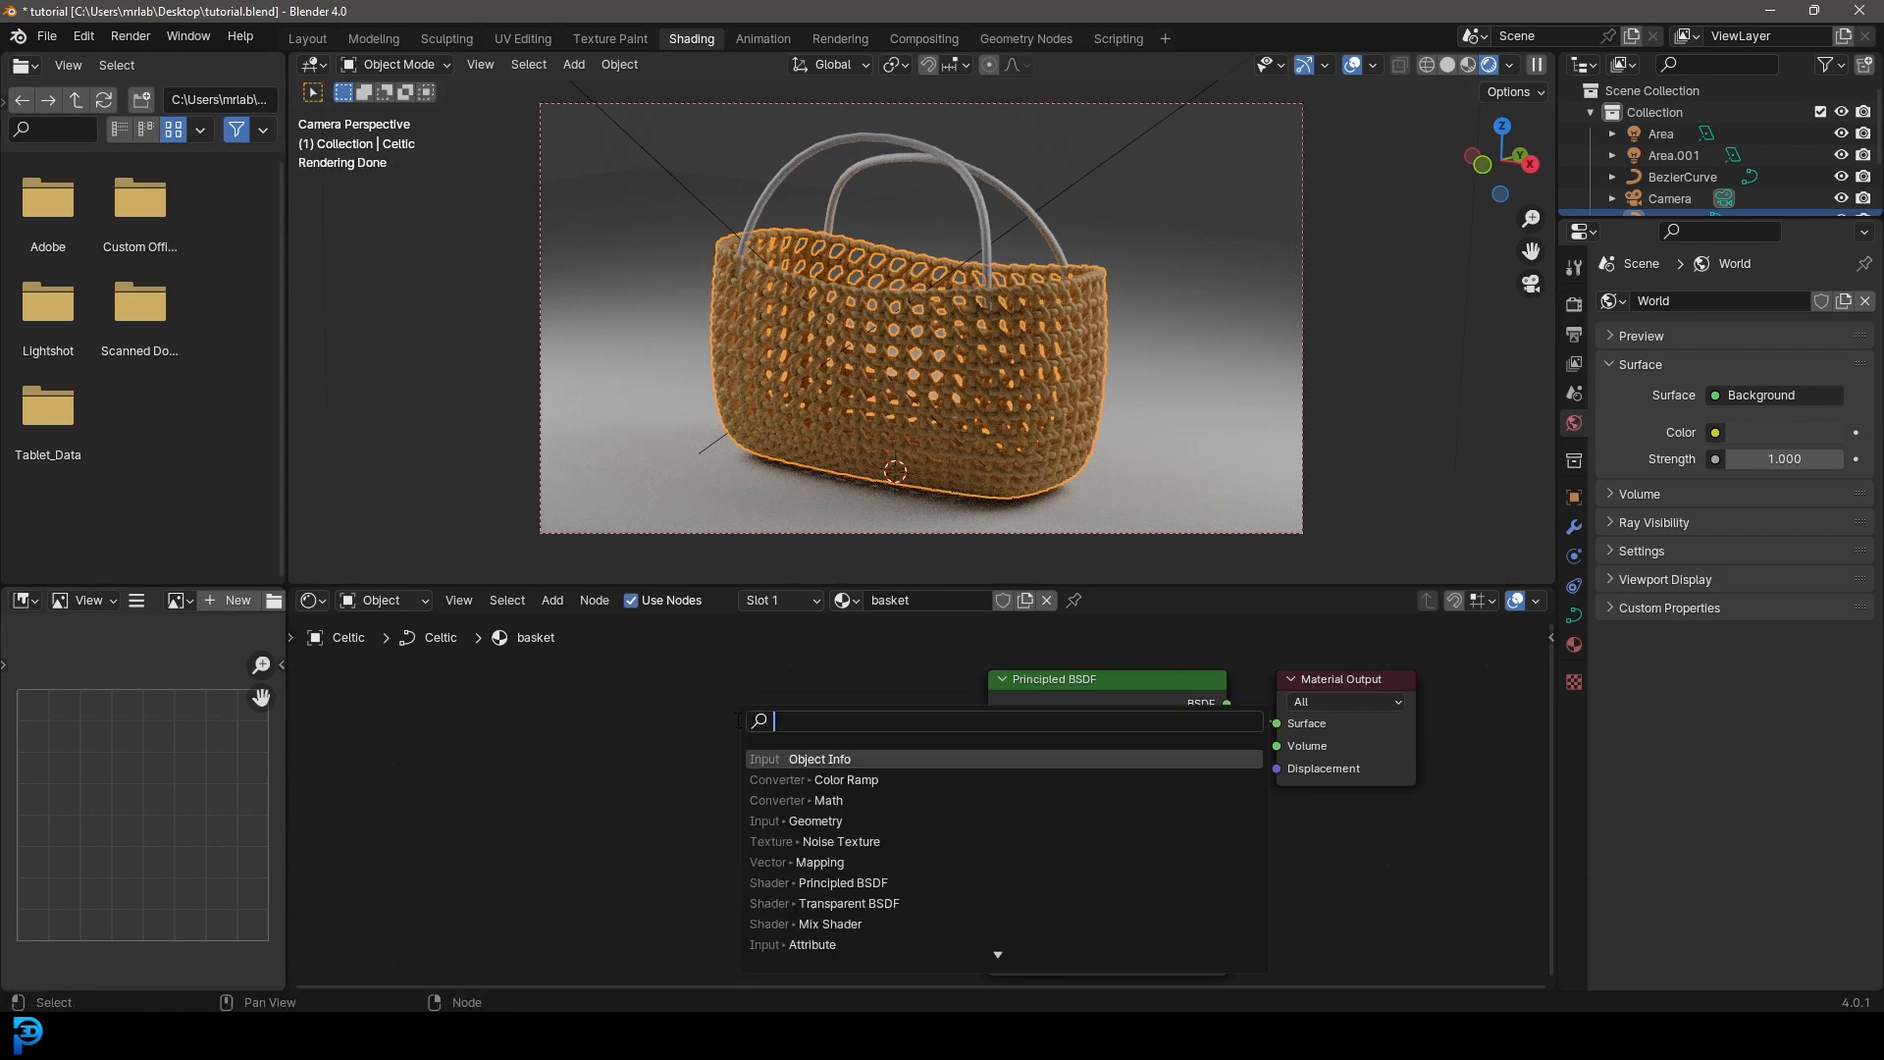
type("geomet")
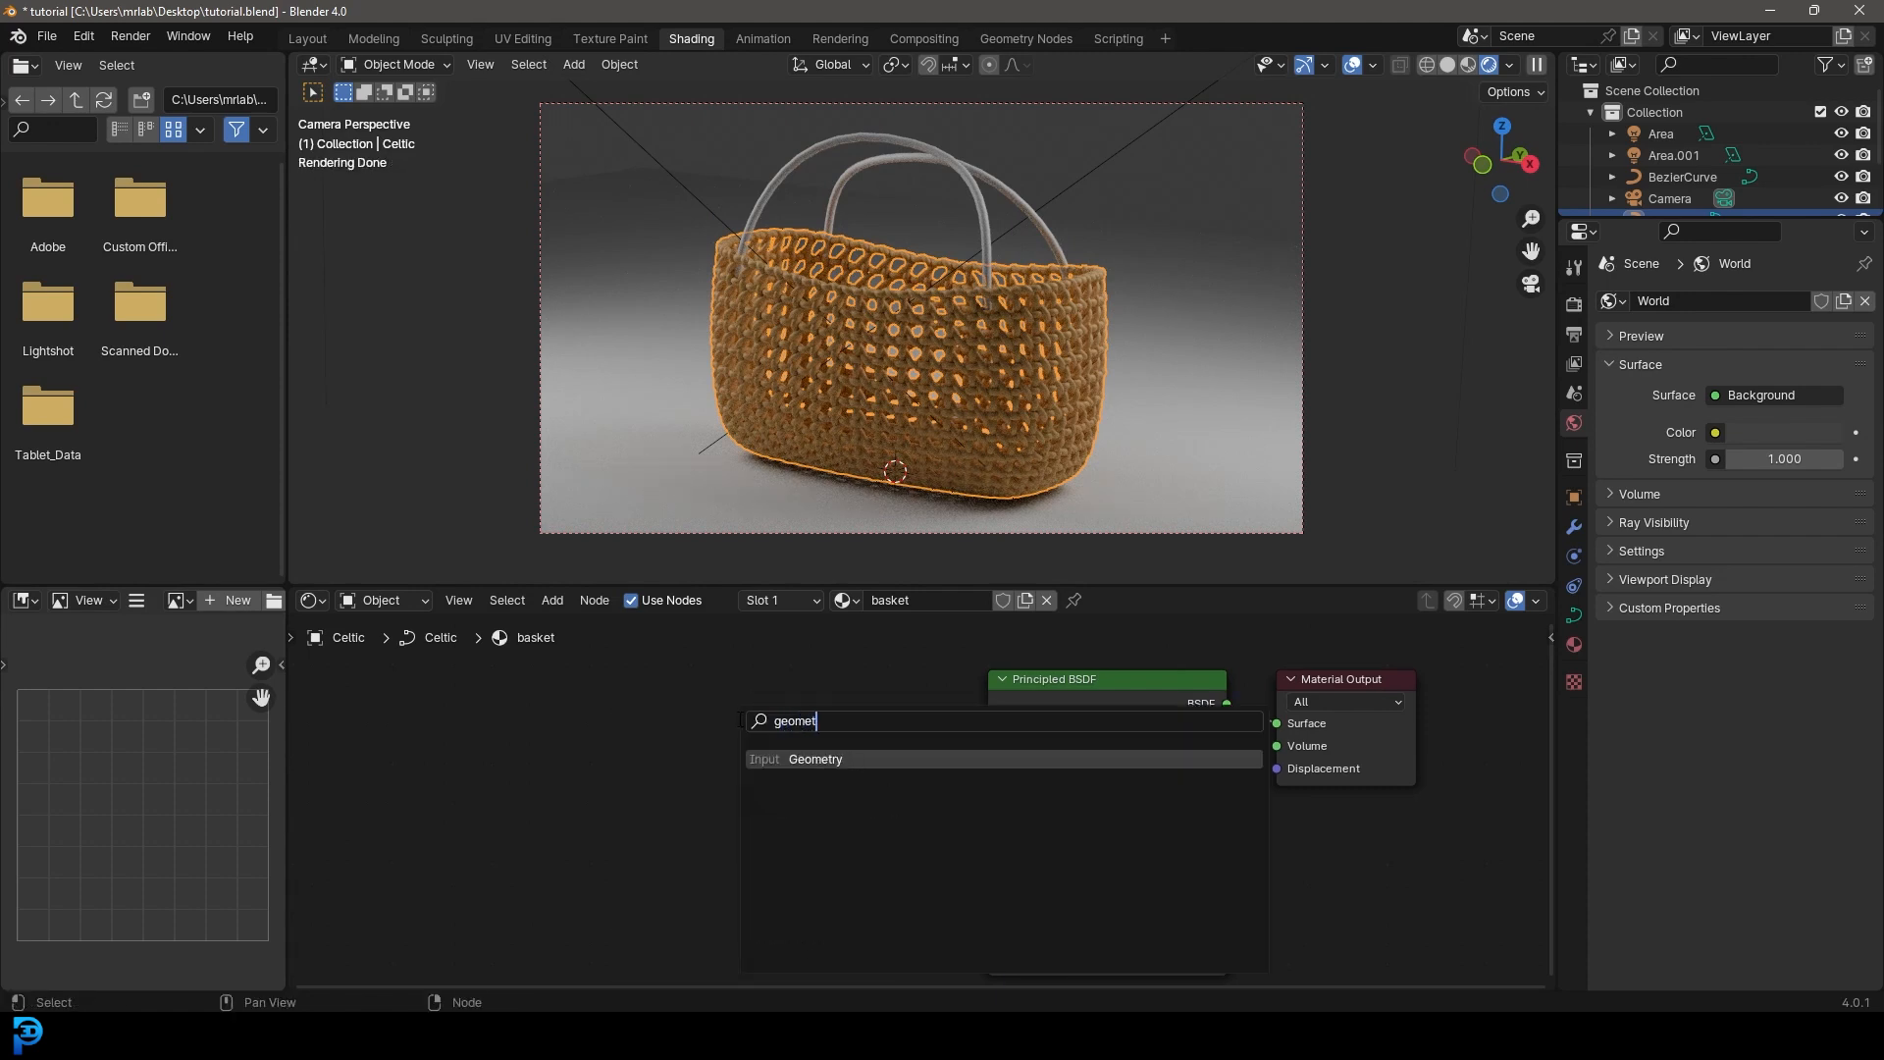
left_click(818, 759)
left_click(564, 695)
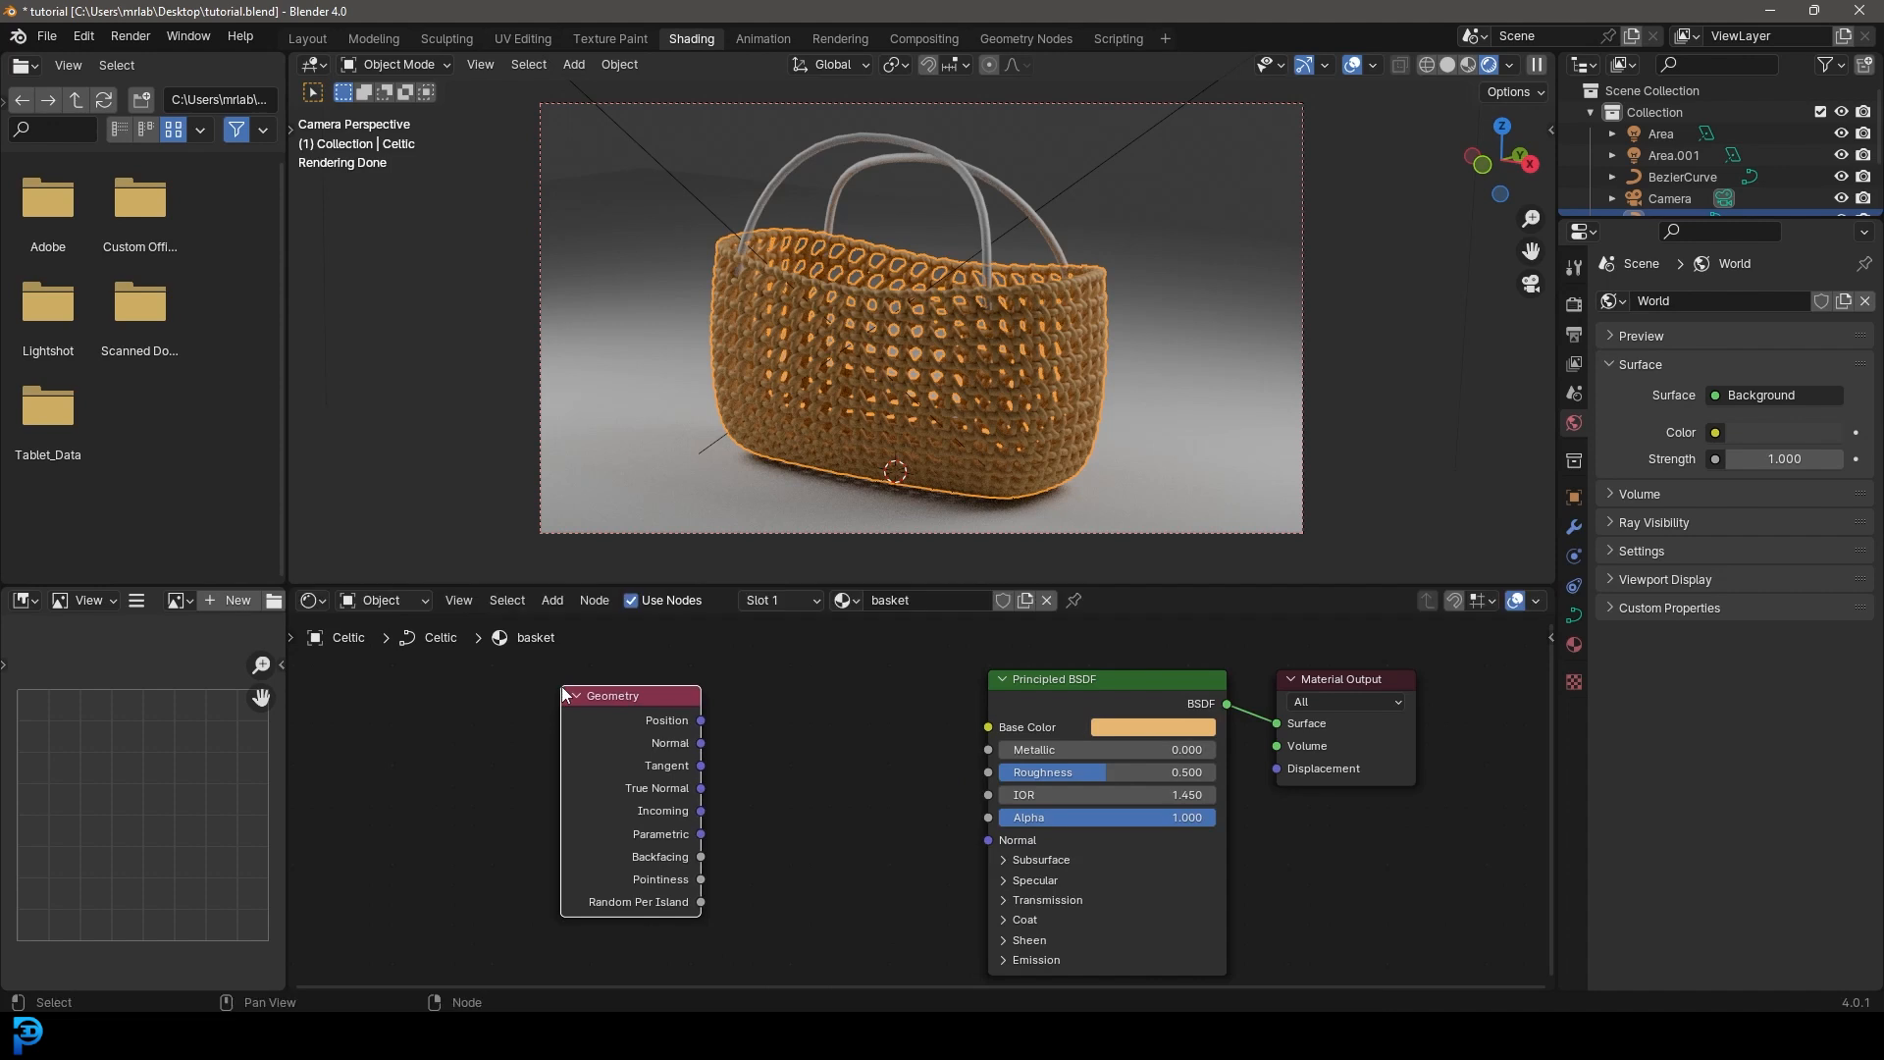
left_click_drag(624, 697, 604, 680)
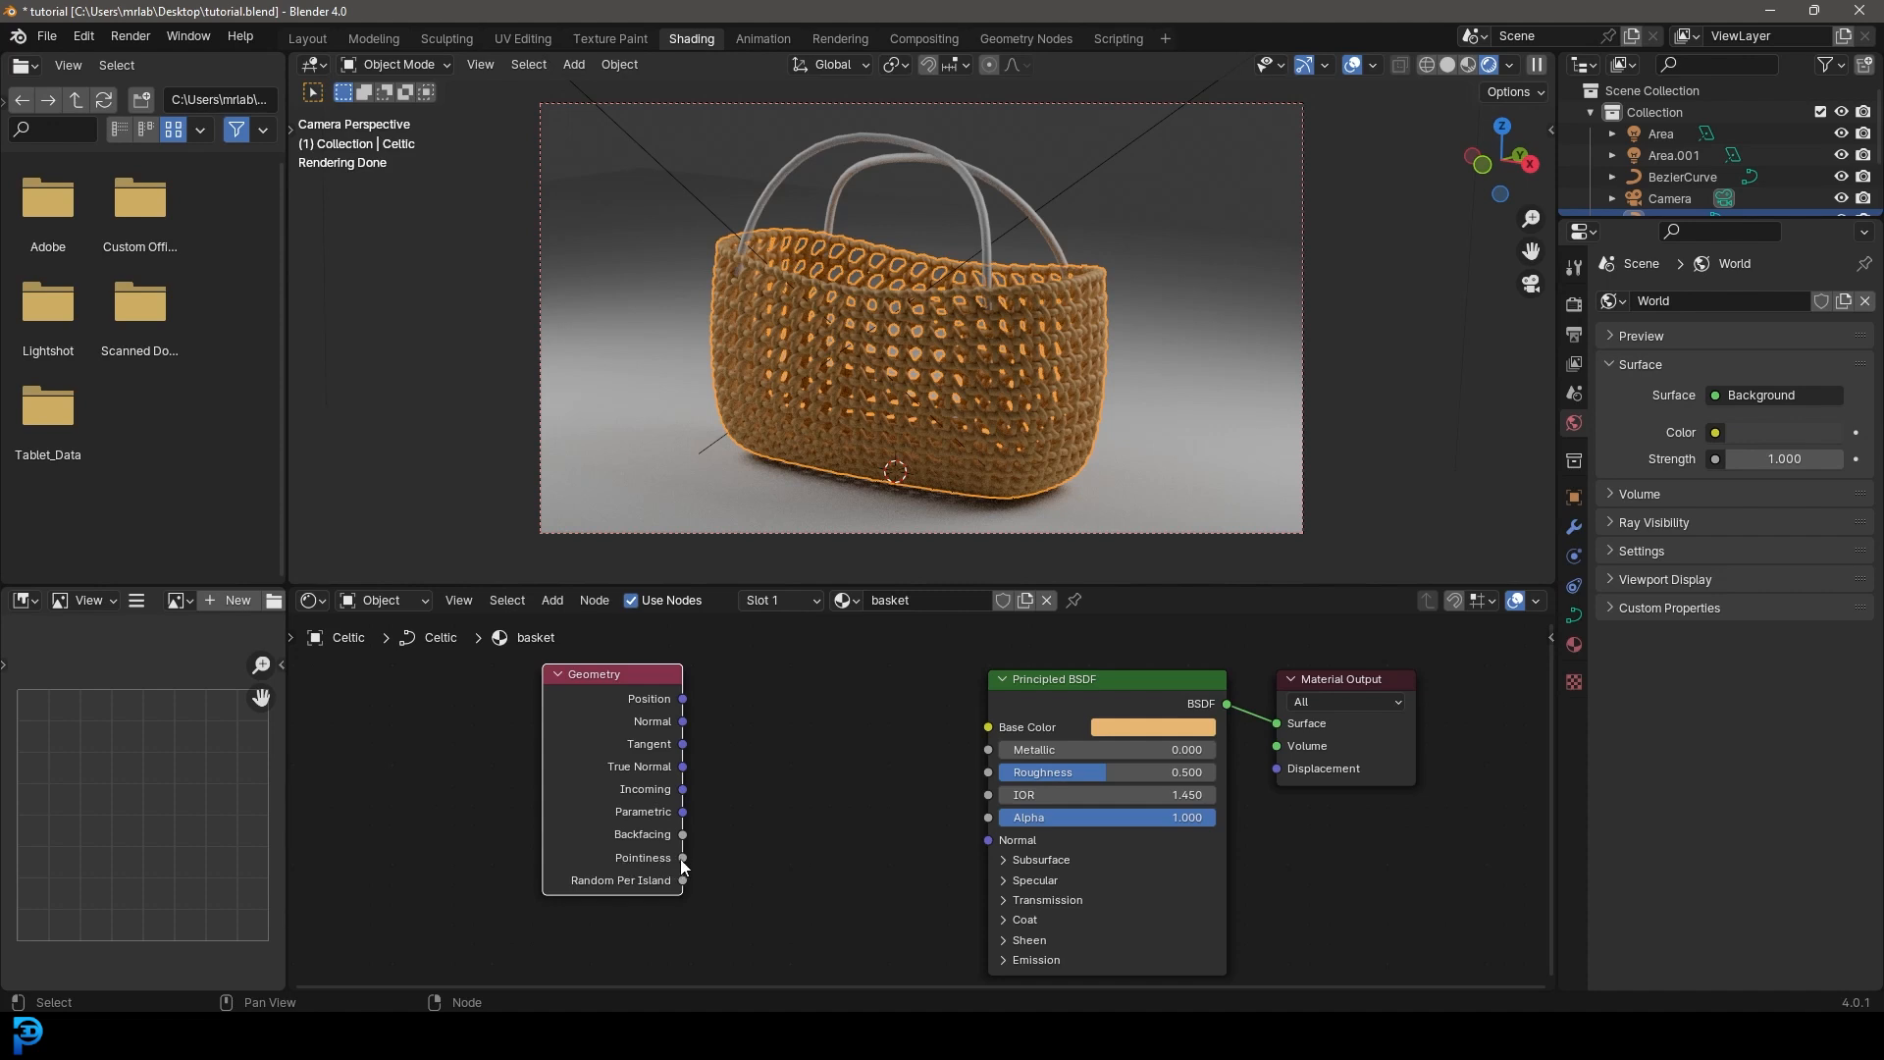
left_click_drag(683, 857, 989, 732)
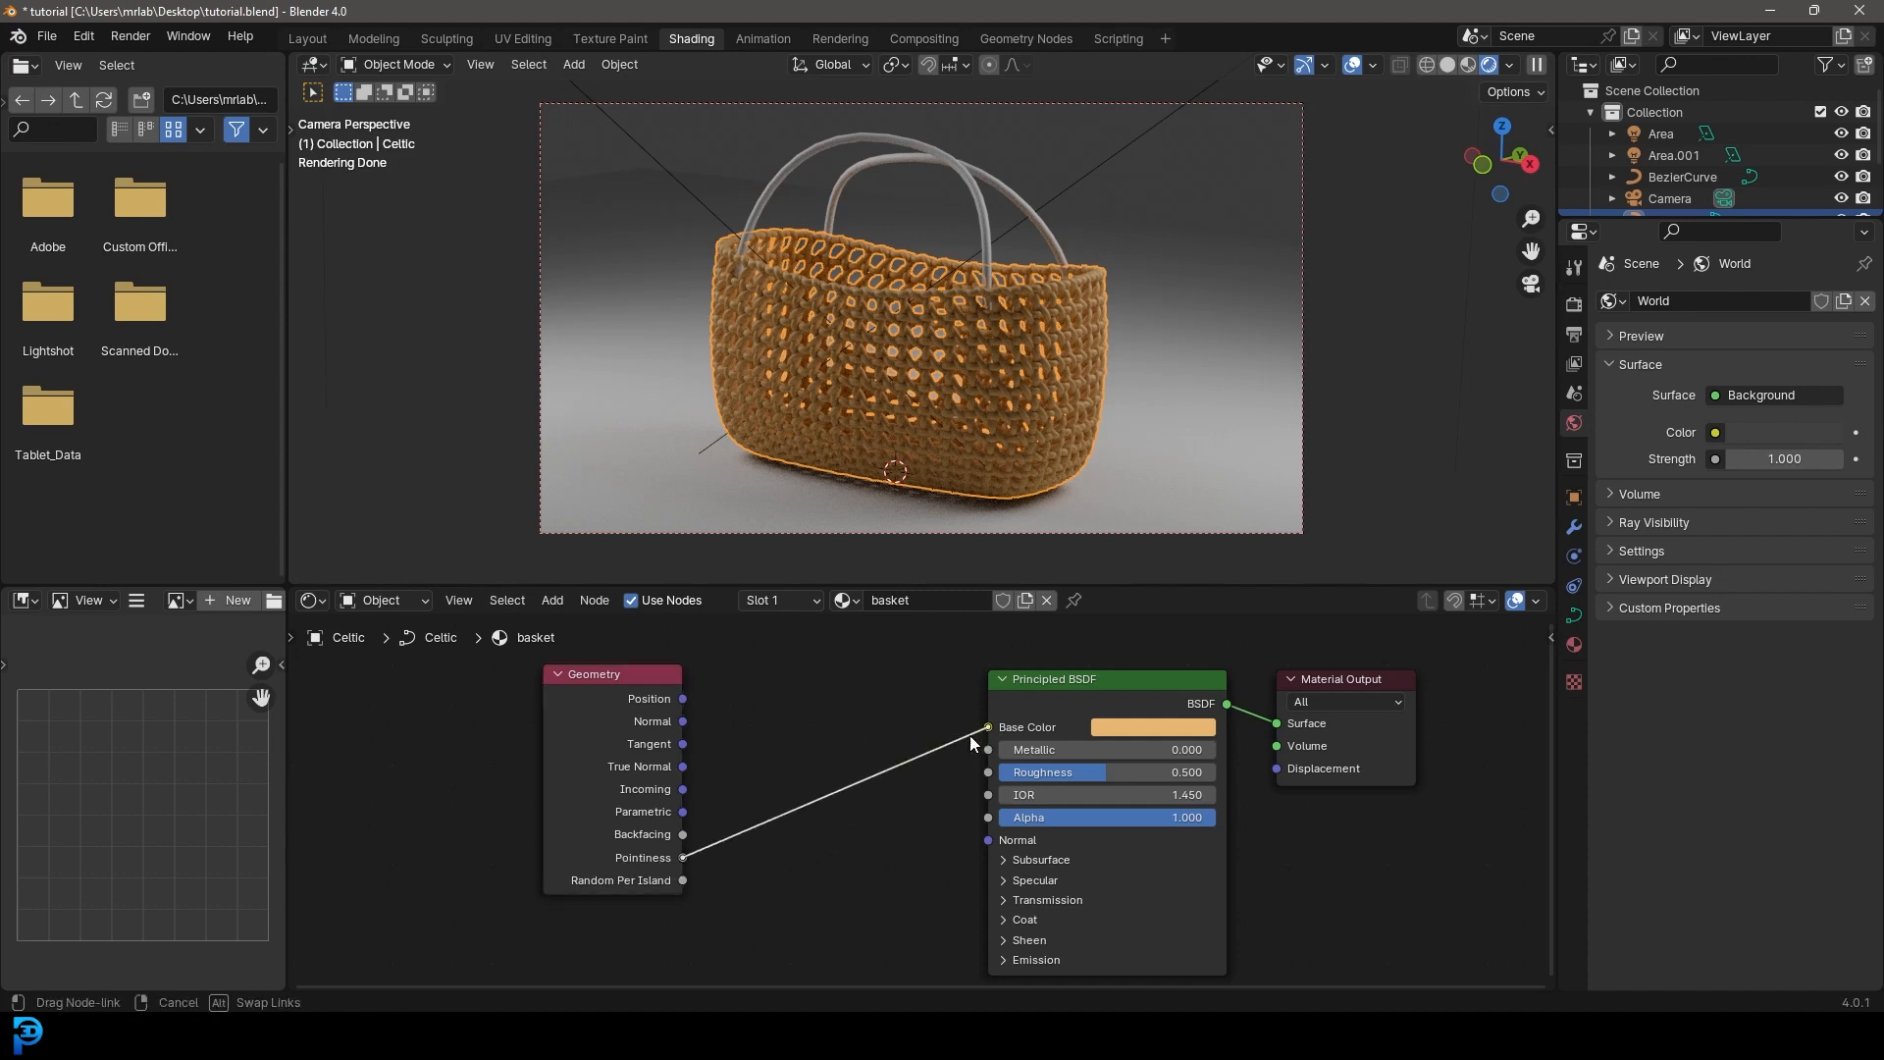
- Add an Invert Color node to the basket's material node tree
middle_click_drag(694, 742, 764, 746)
key("shift+a")
type("color")
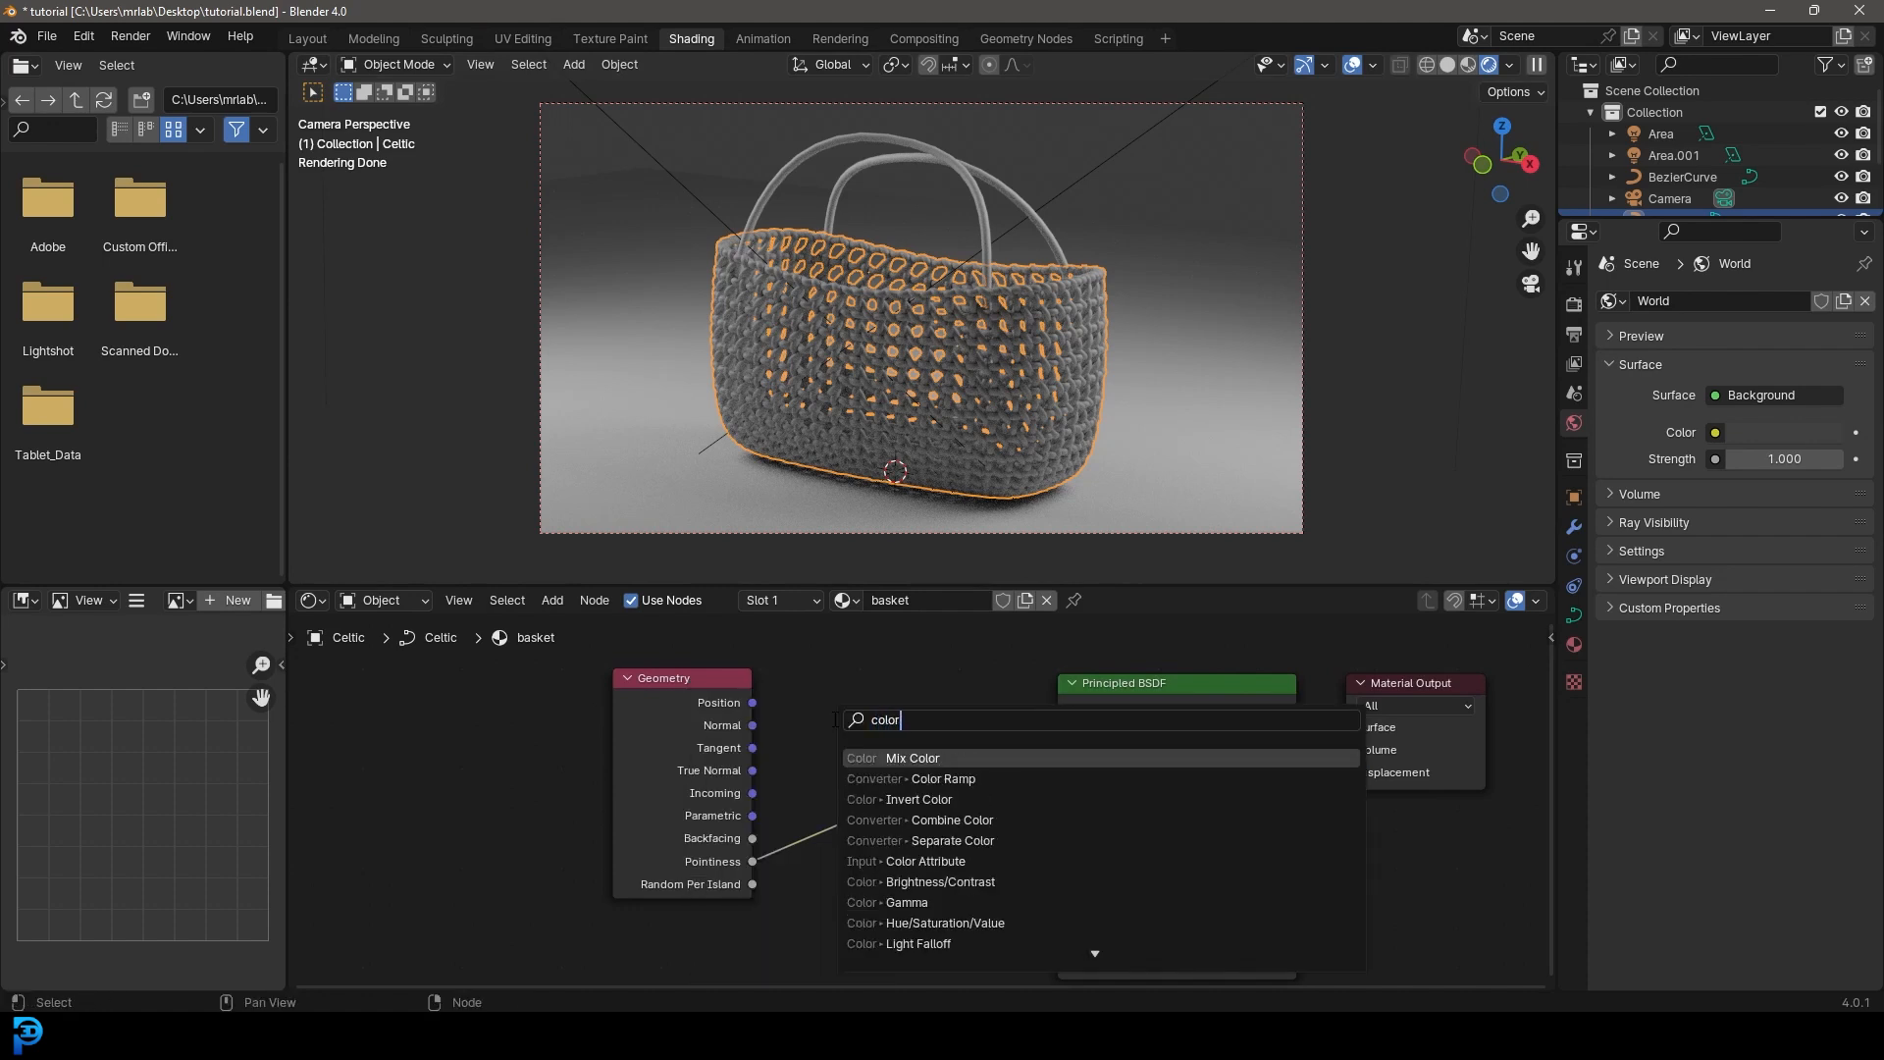
left_click(1064, 800)
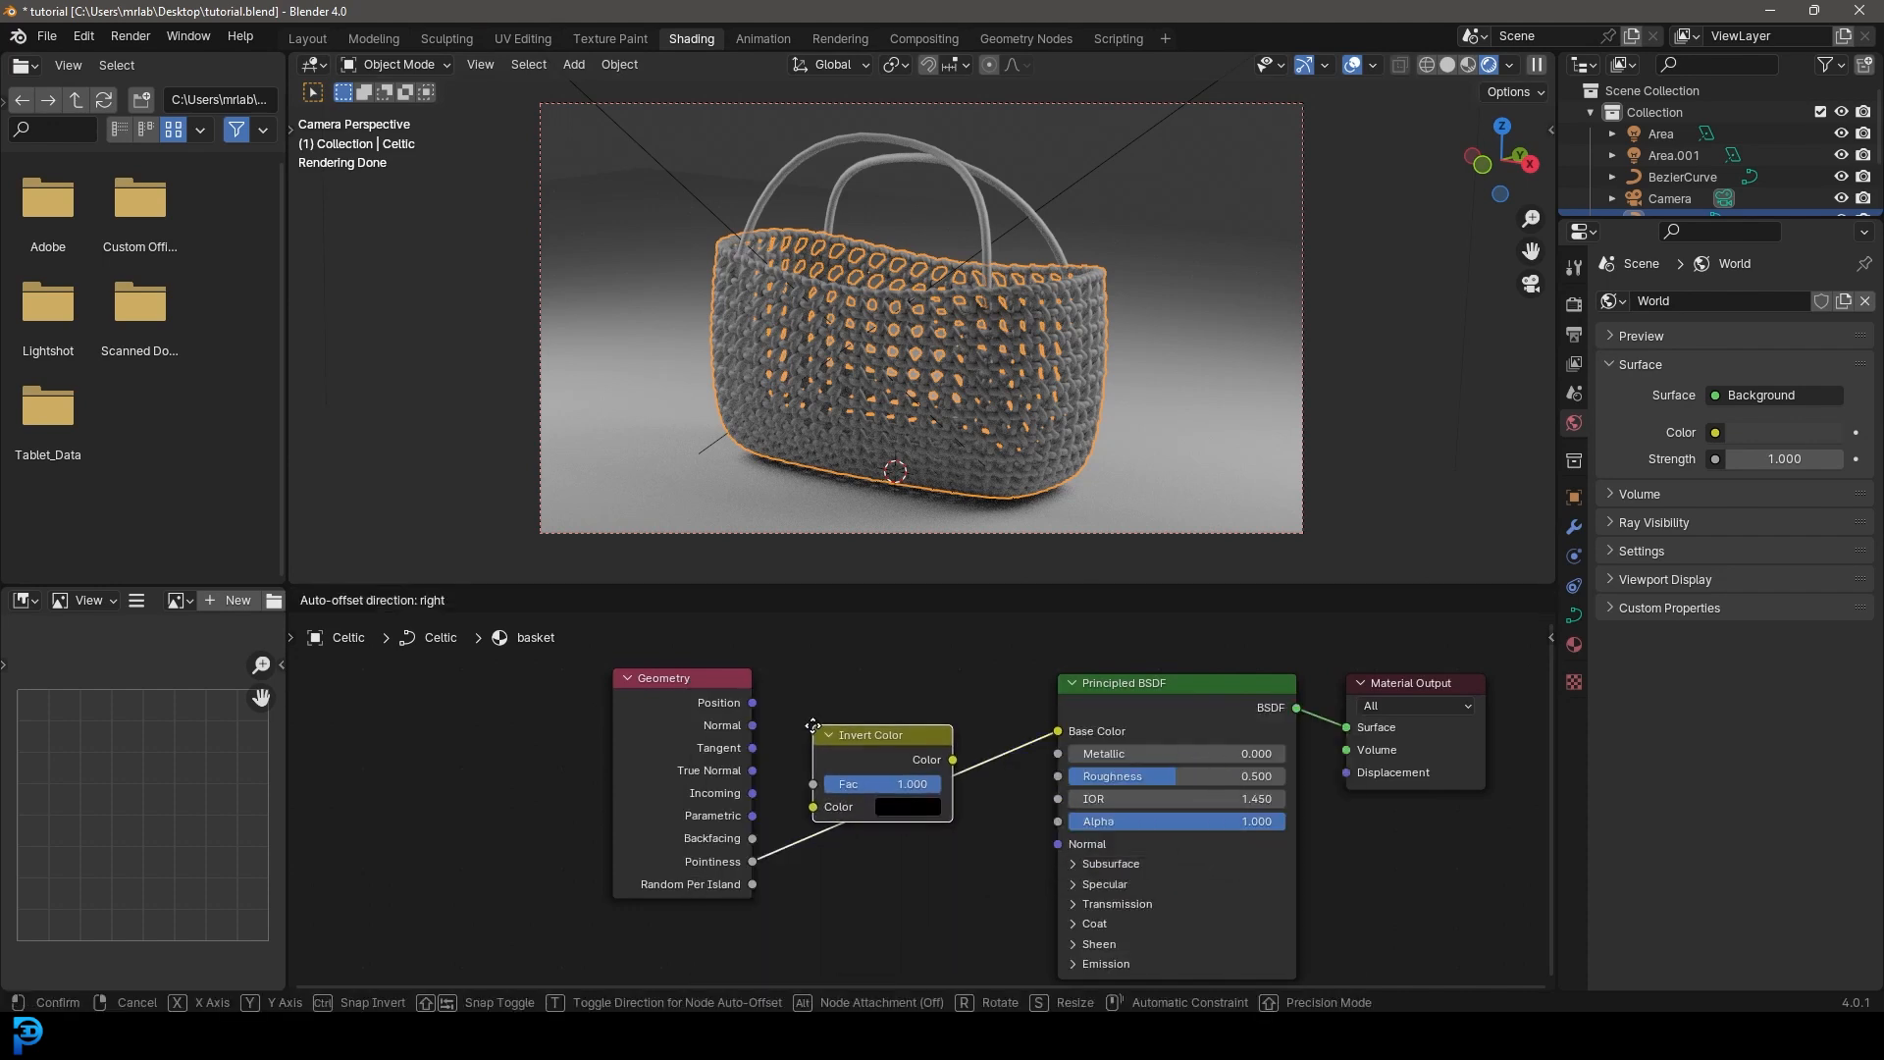
- Replace the Invert Color with a Color Ramp dropped onto the Pointiness-to-Base Color link
right_click(827, 725)
key("shift+a")
type("color")
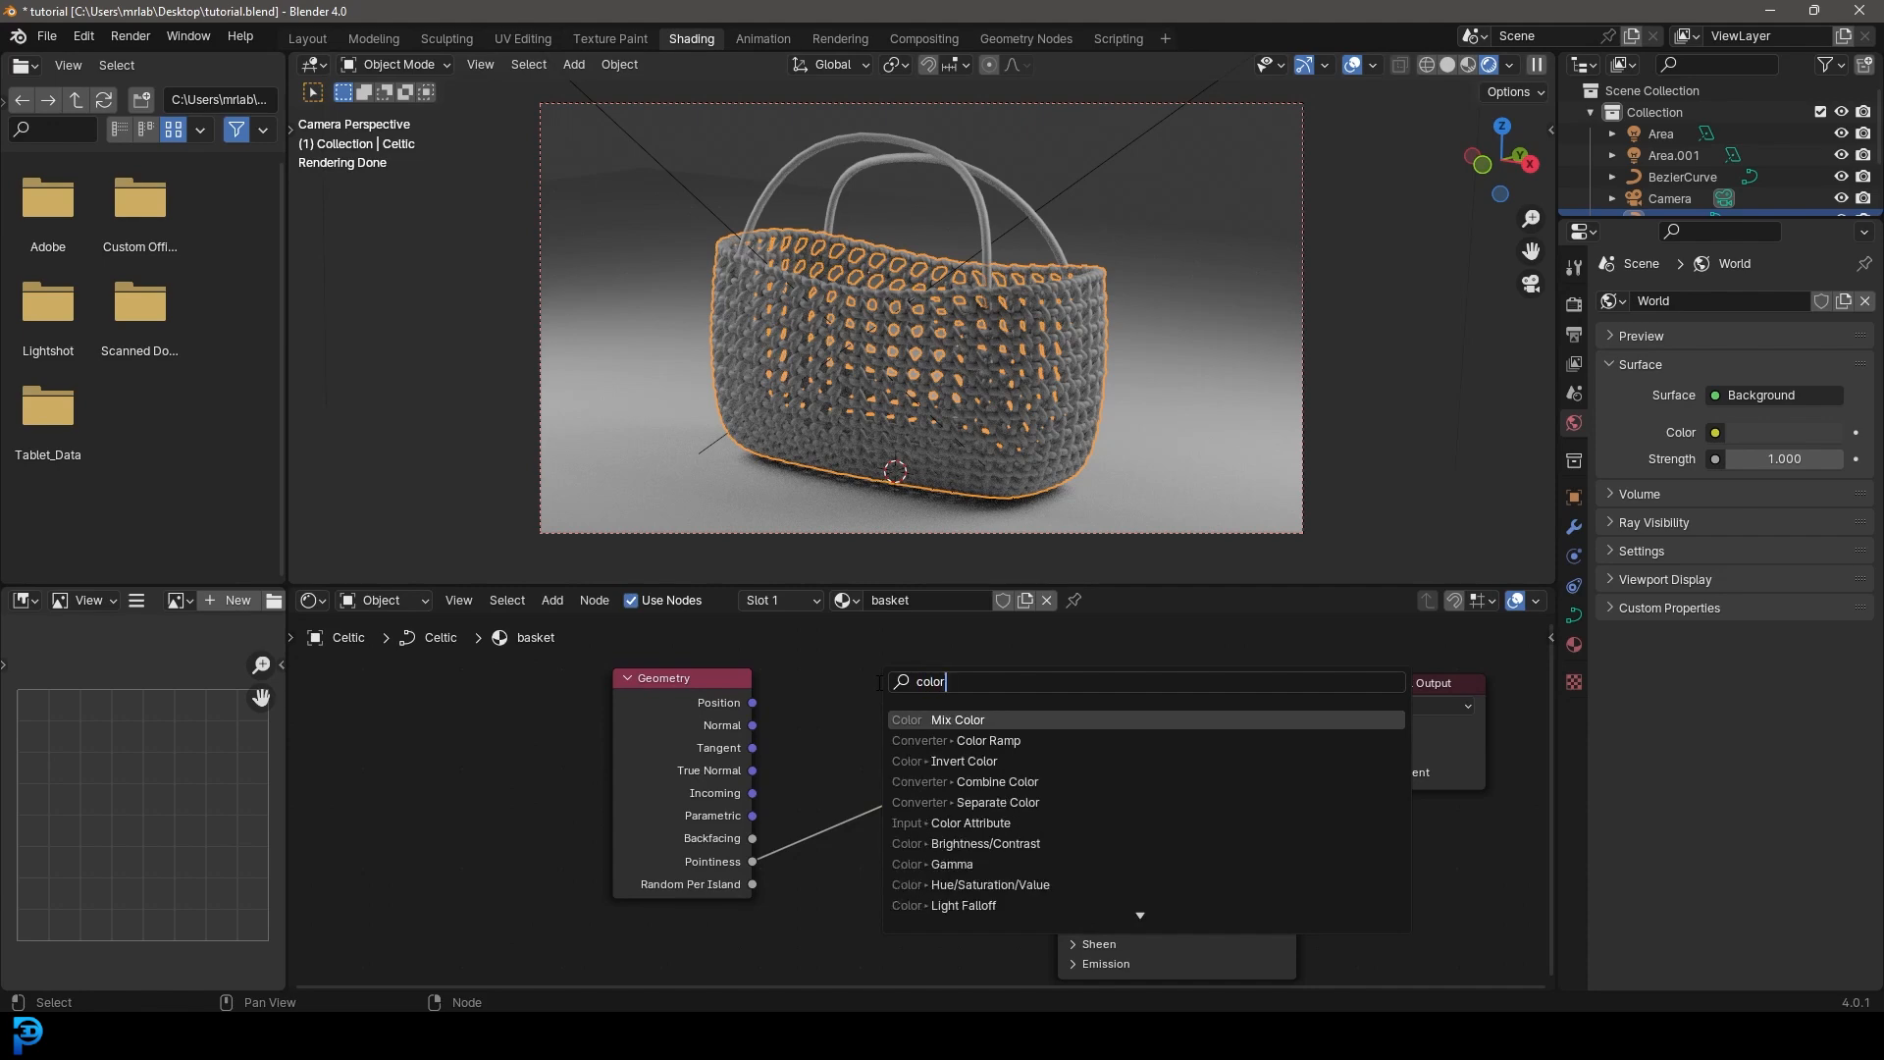
left_click(1011, 742)
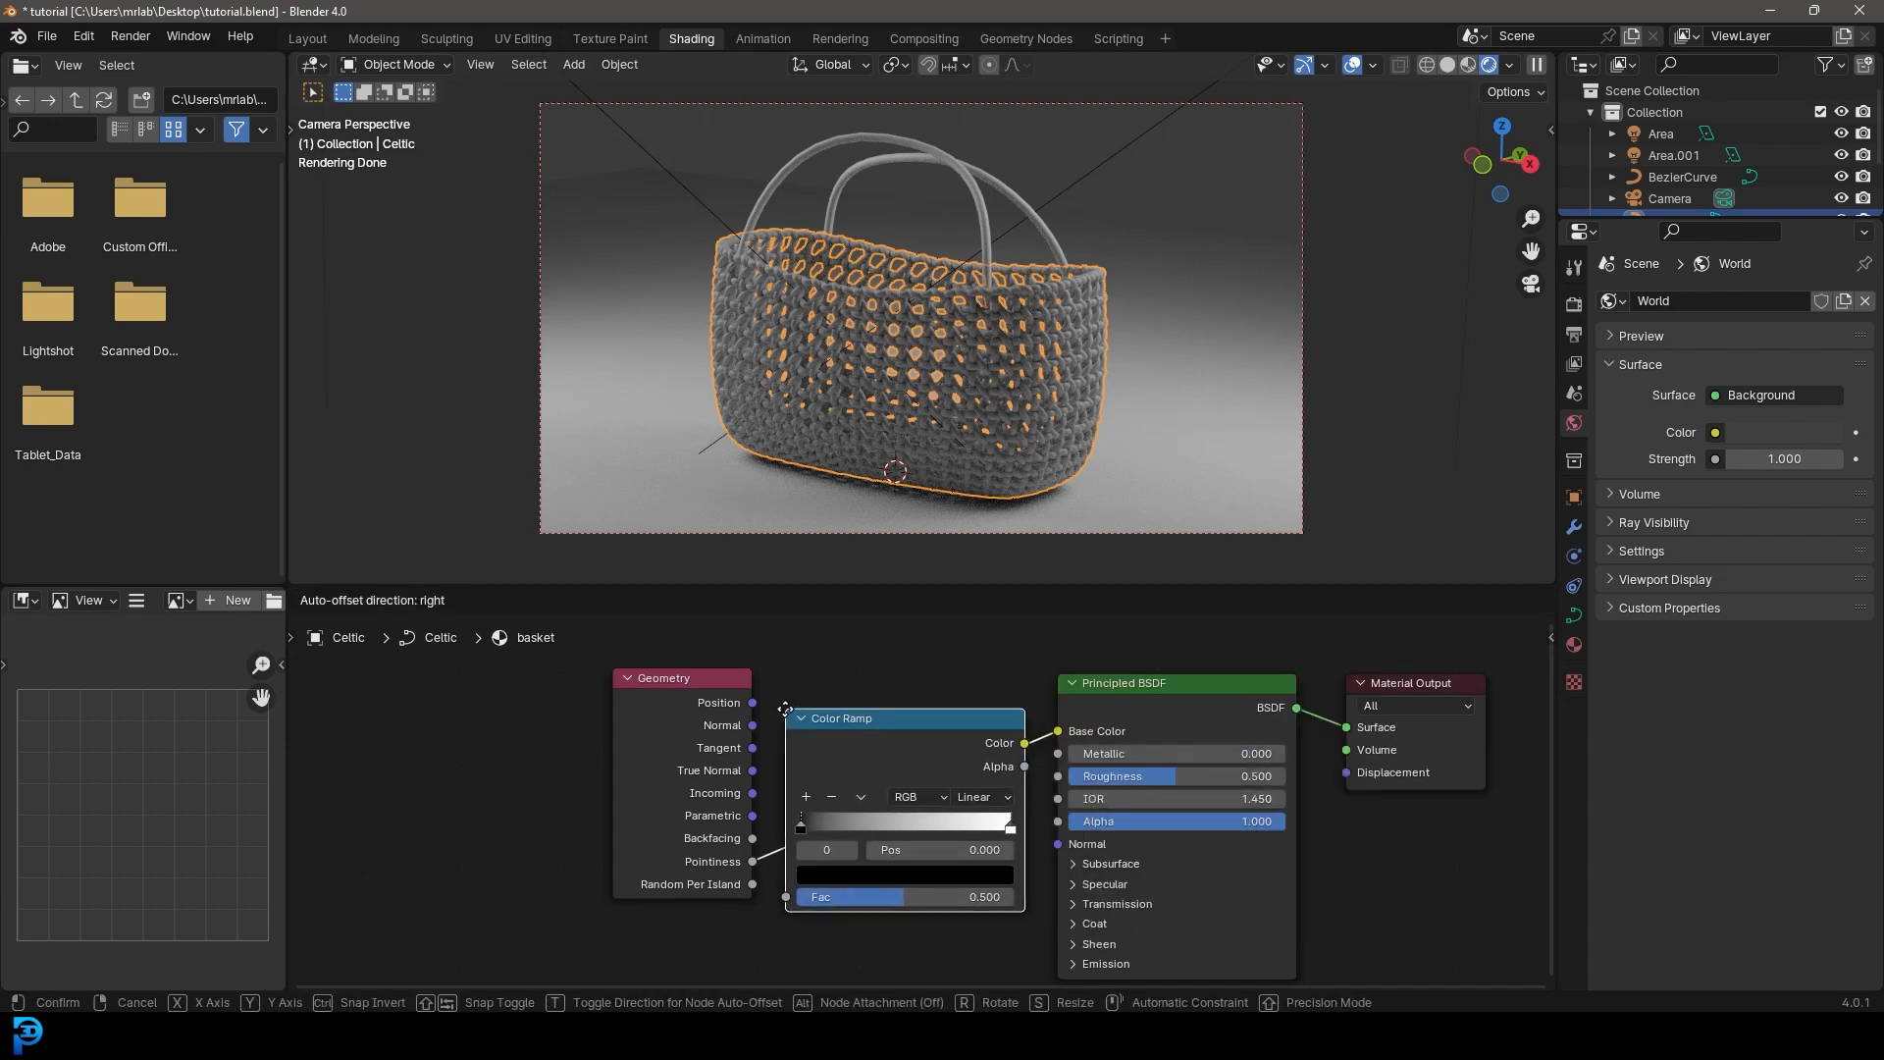
left_click(985, 862)
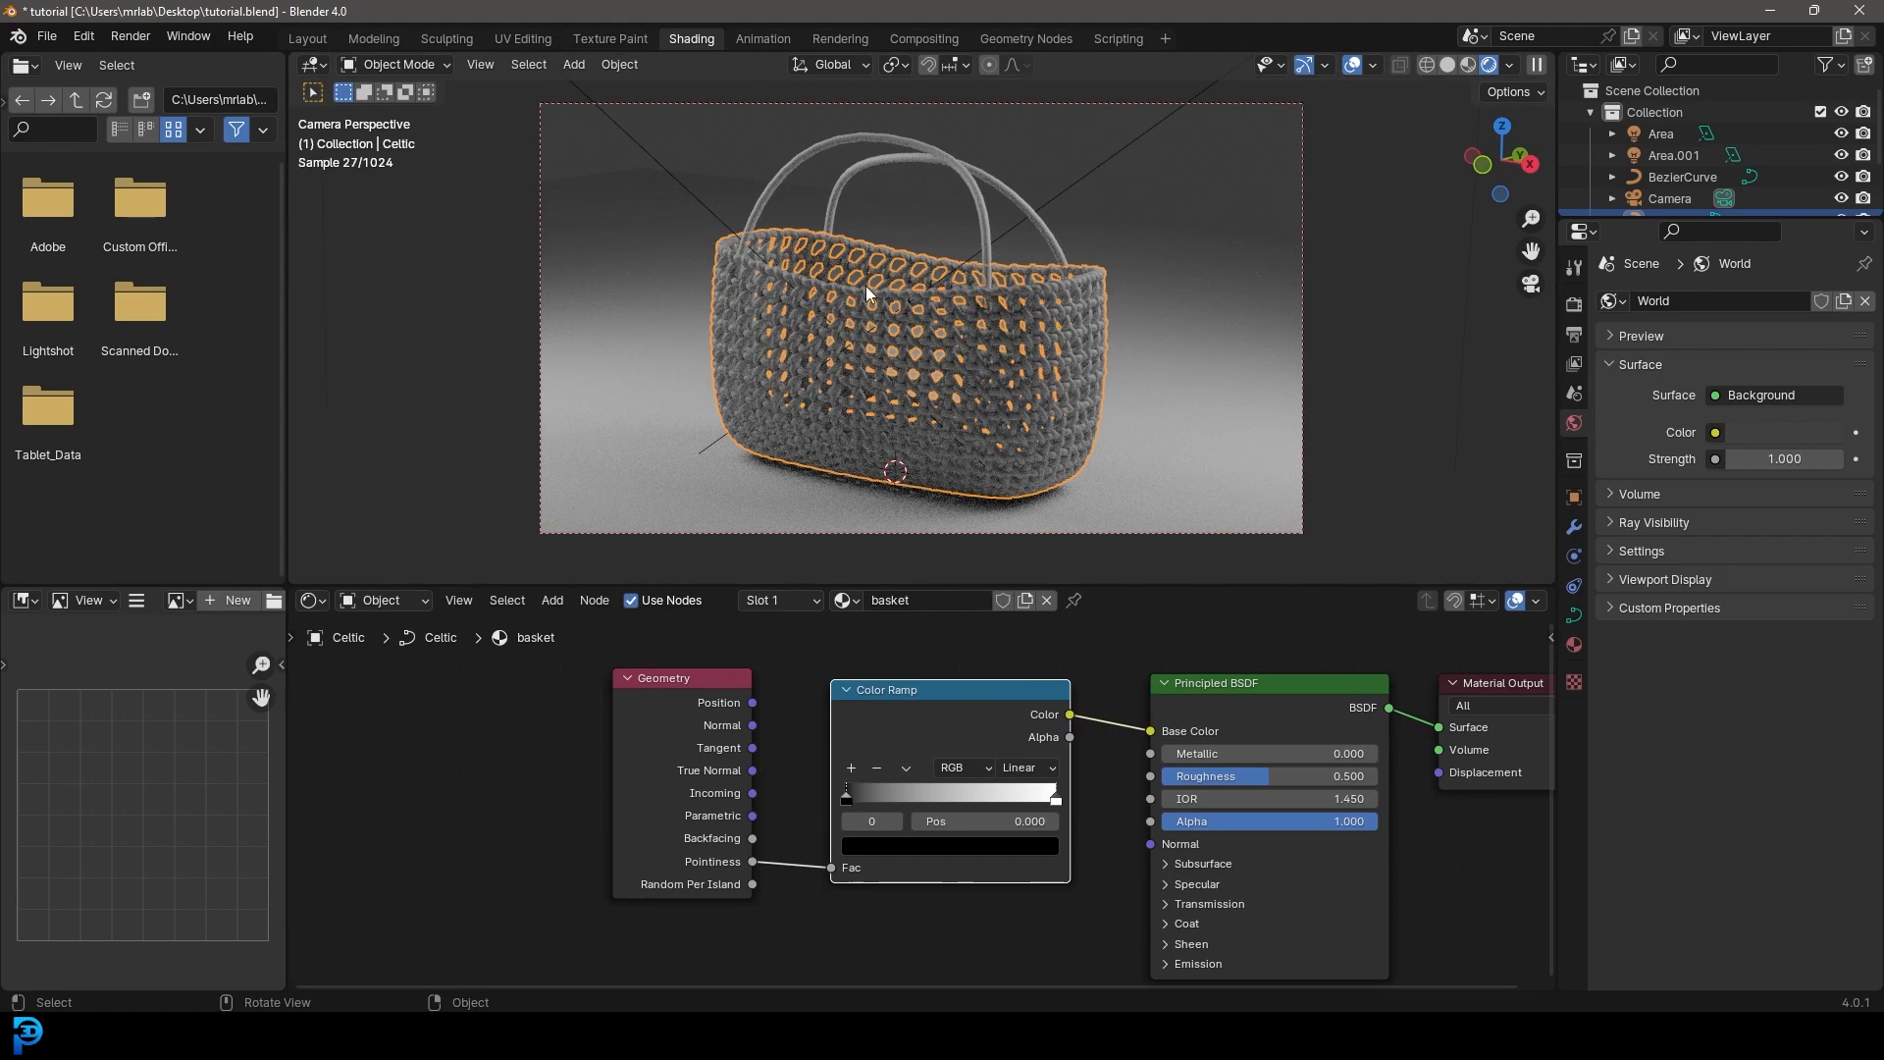
- Switch to Material Preview and pinch the black and white ramp stops toward the middle
key("z")
left_click(1031, 458)
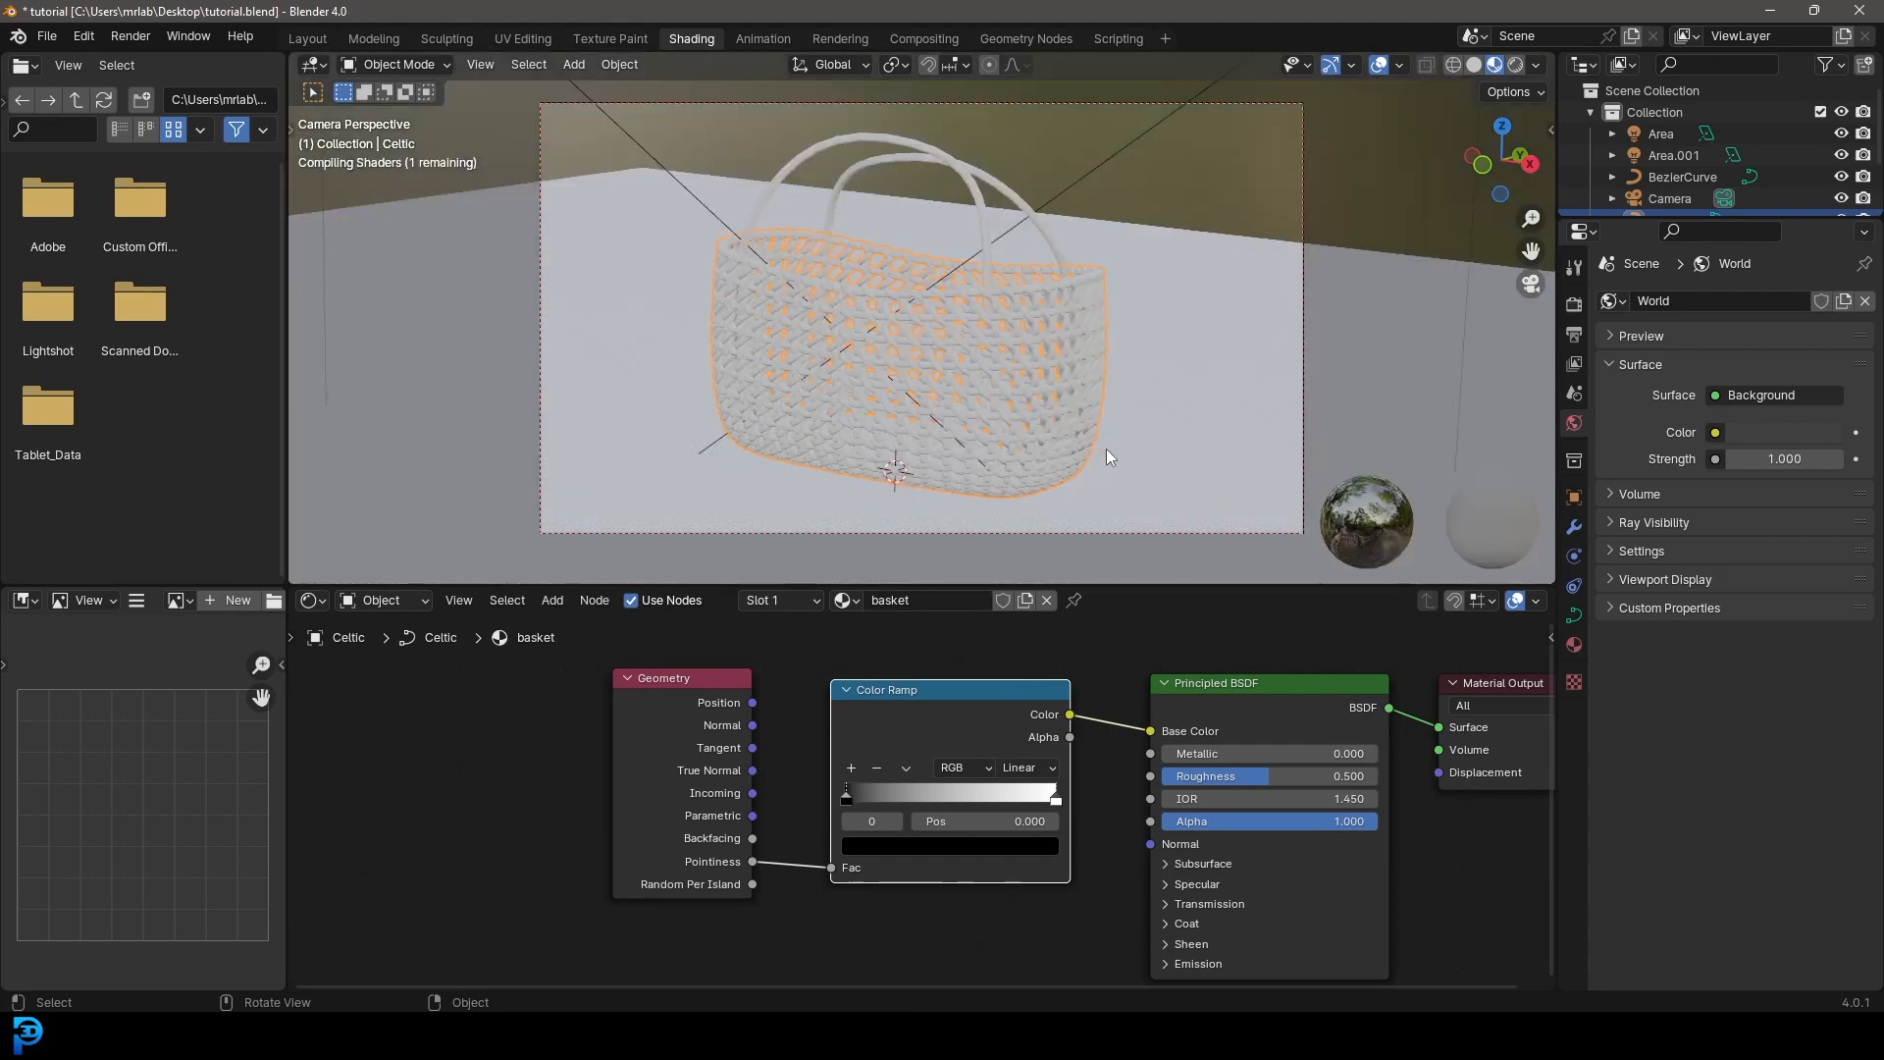
scroll(987, 371, "up", 10)
left_click_drag(860, 798, 933, 797)
left_click_drag(1058, 801, 947, 797)
- Make the Color Ramp's first stop magenta and its second stop bright green
scroll(940, 332, "down", 6)
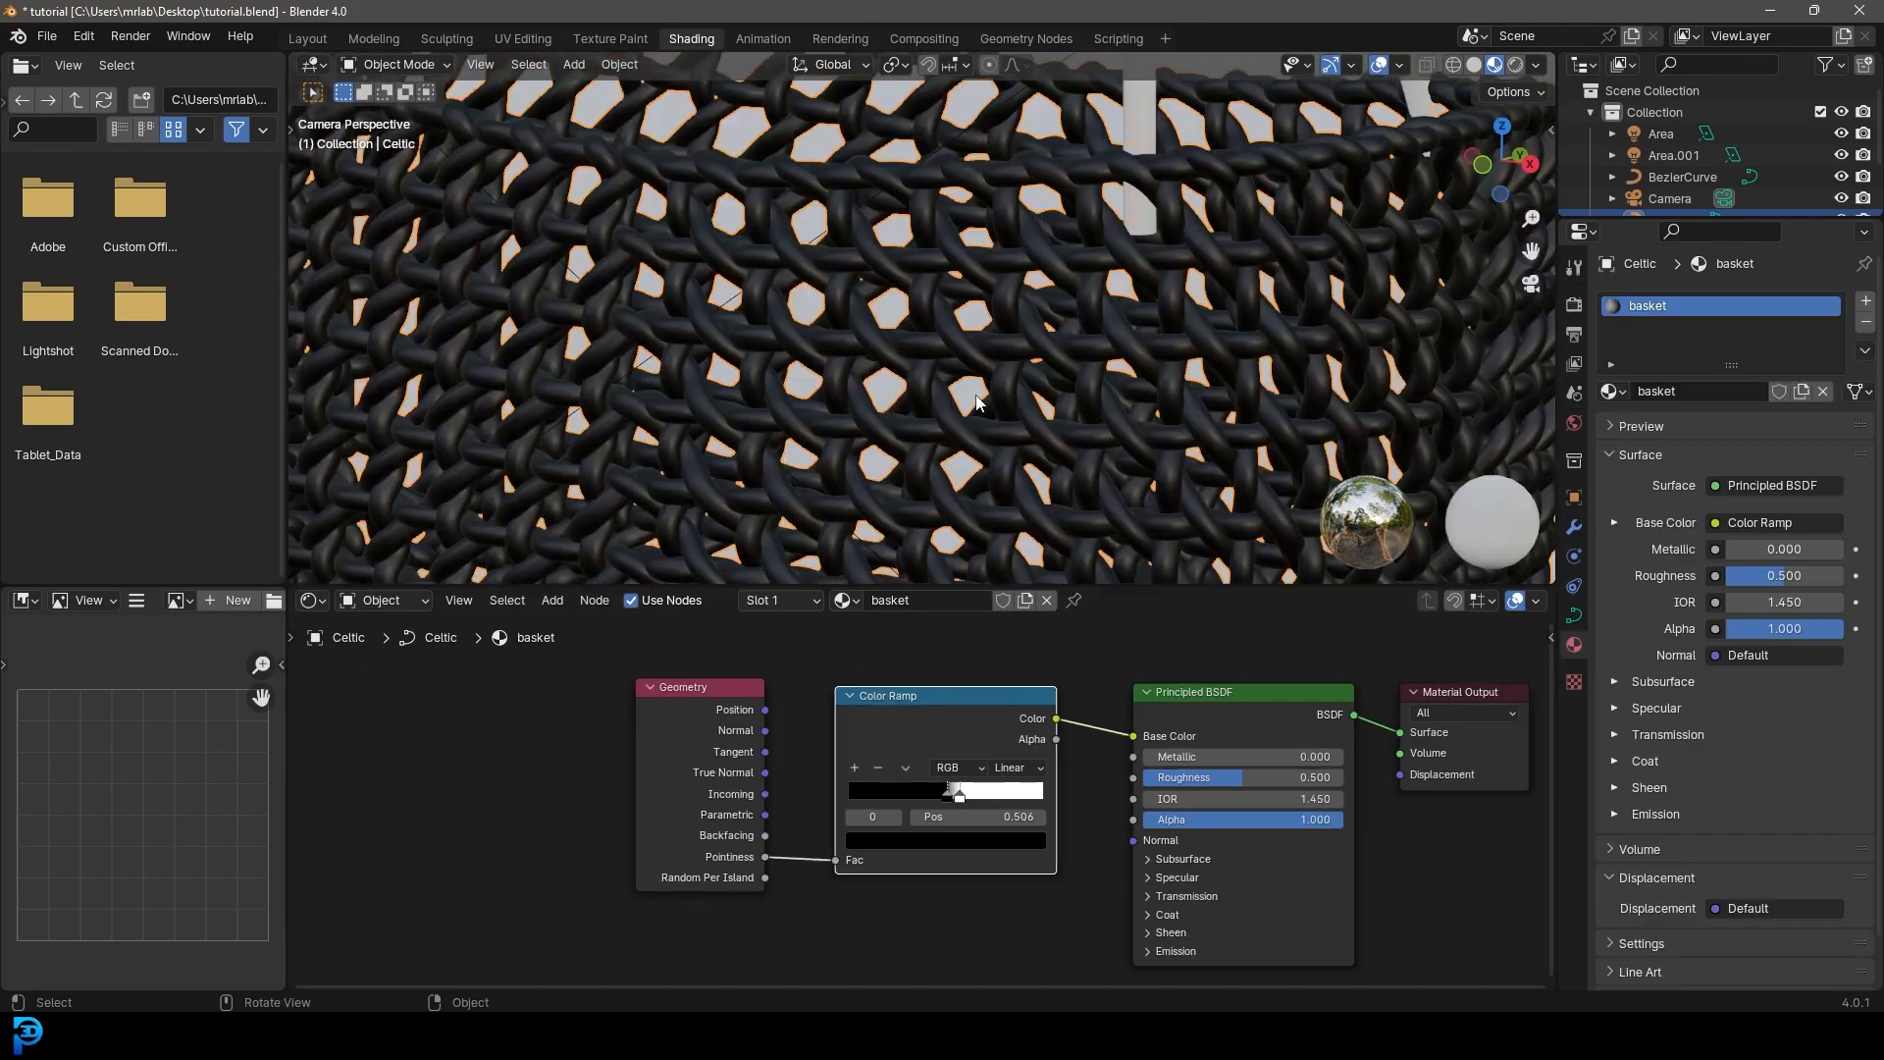
scroll(956, 677, "up", 2)
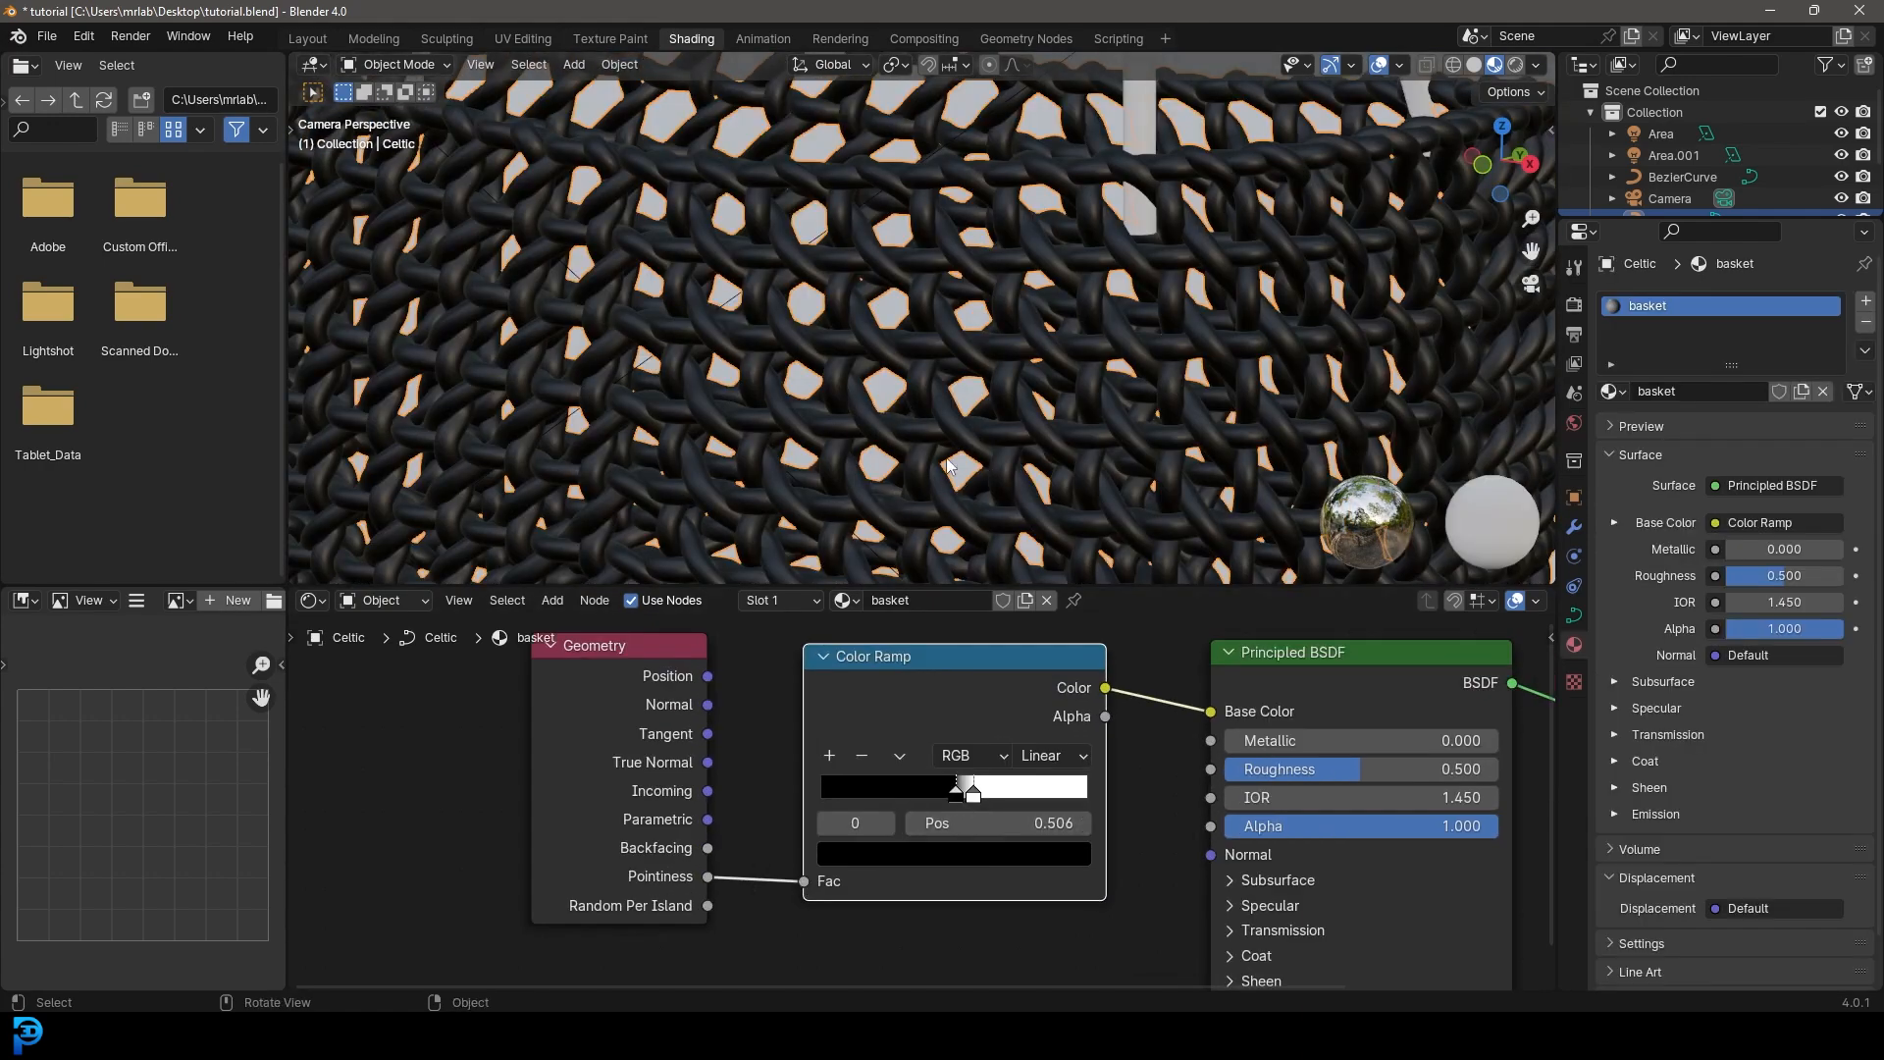
left_click_drag(956, 794, 949, 795)
left_click(961, 852)
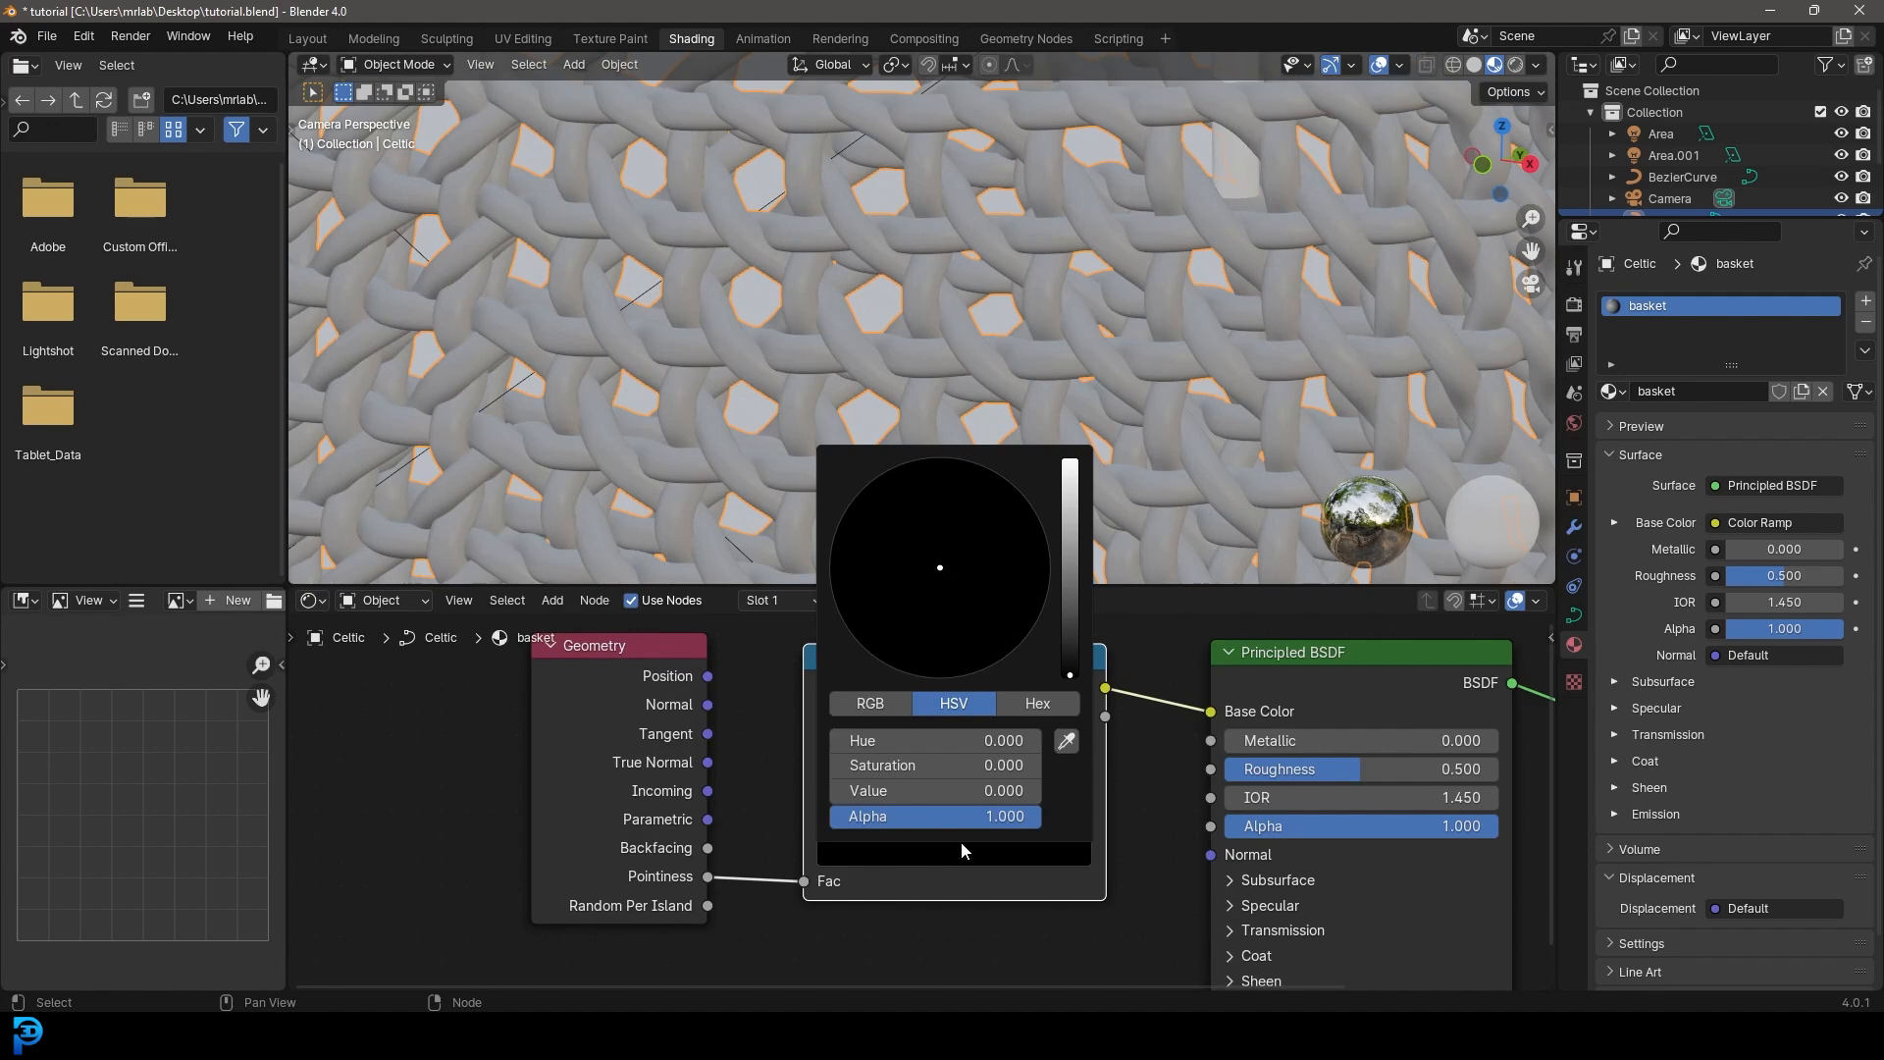
left_click_drag(1070, 640, 1072, 459)
left_click(1012, 640)
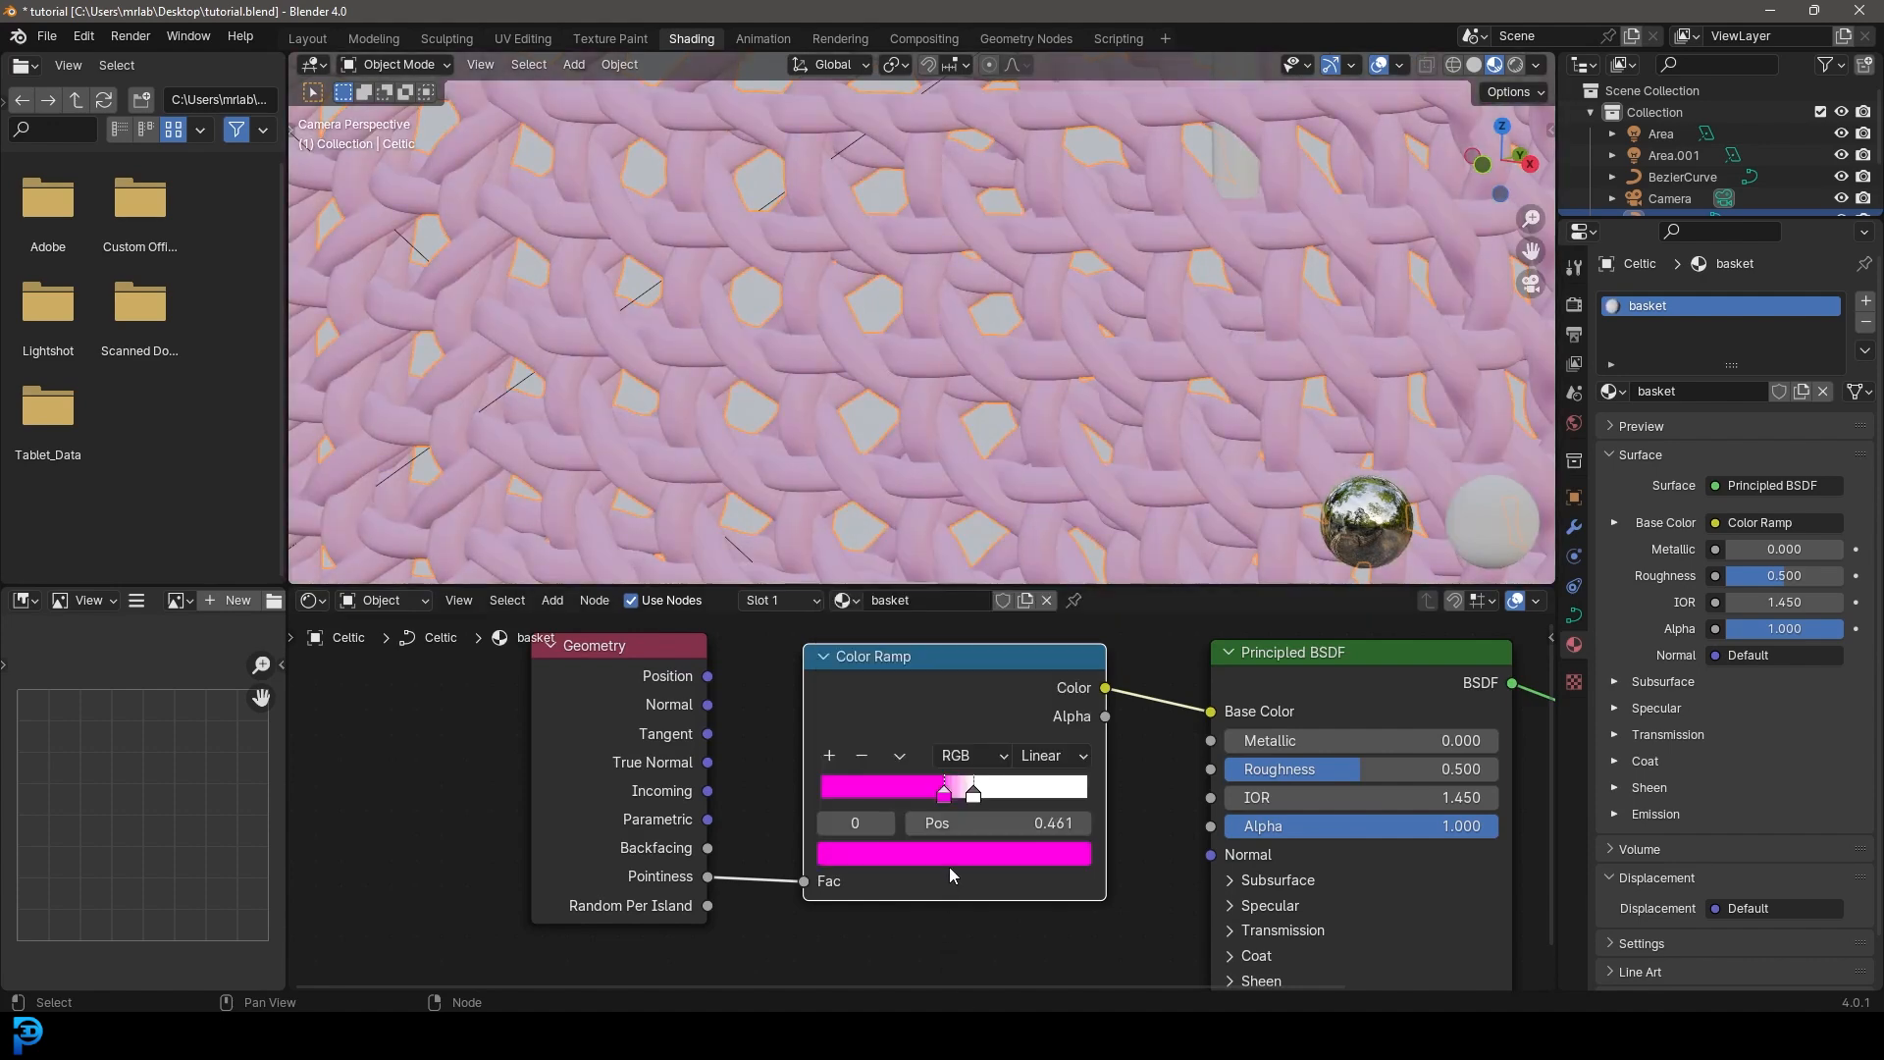
left_click(974, 794)
left_click(971, 853)
left_click(921, 552)
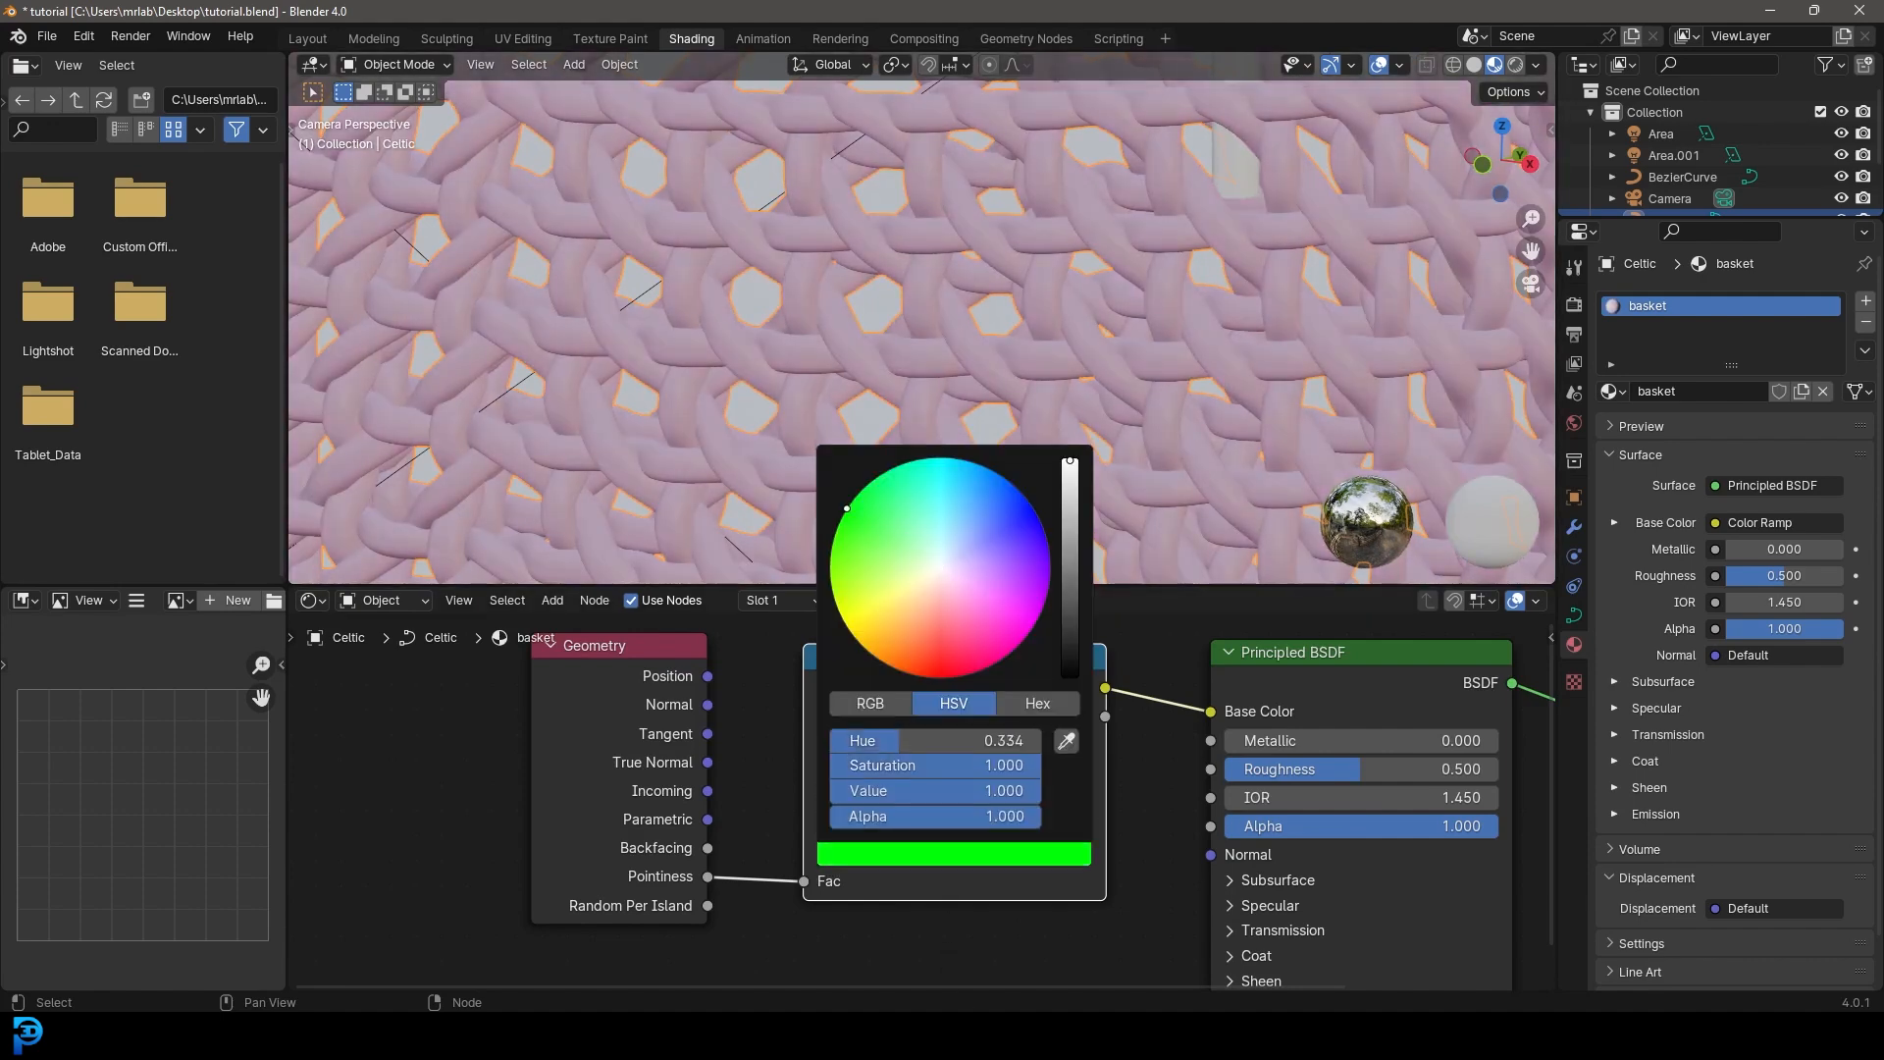
mouse_move(949, 795)
left_mouse_down()
mouse_move(982, 793)
mouse_move(935, 795)
mouse_move(957, 793)
left_mouse_up()
- Preview in Rendered shading and move the green stop to 0.581, magenta to 0.502
key("Home")
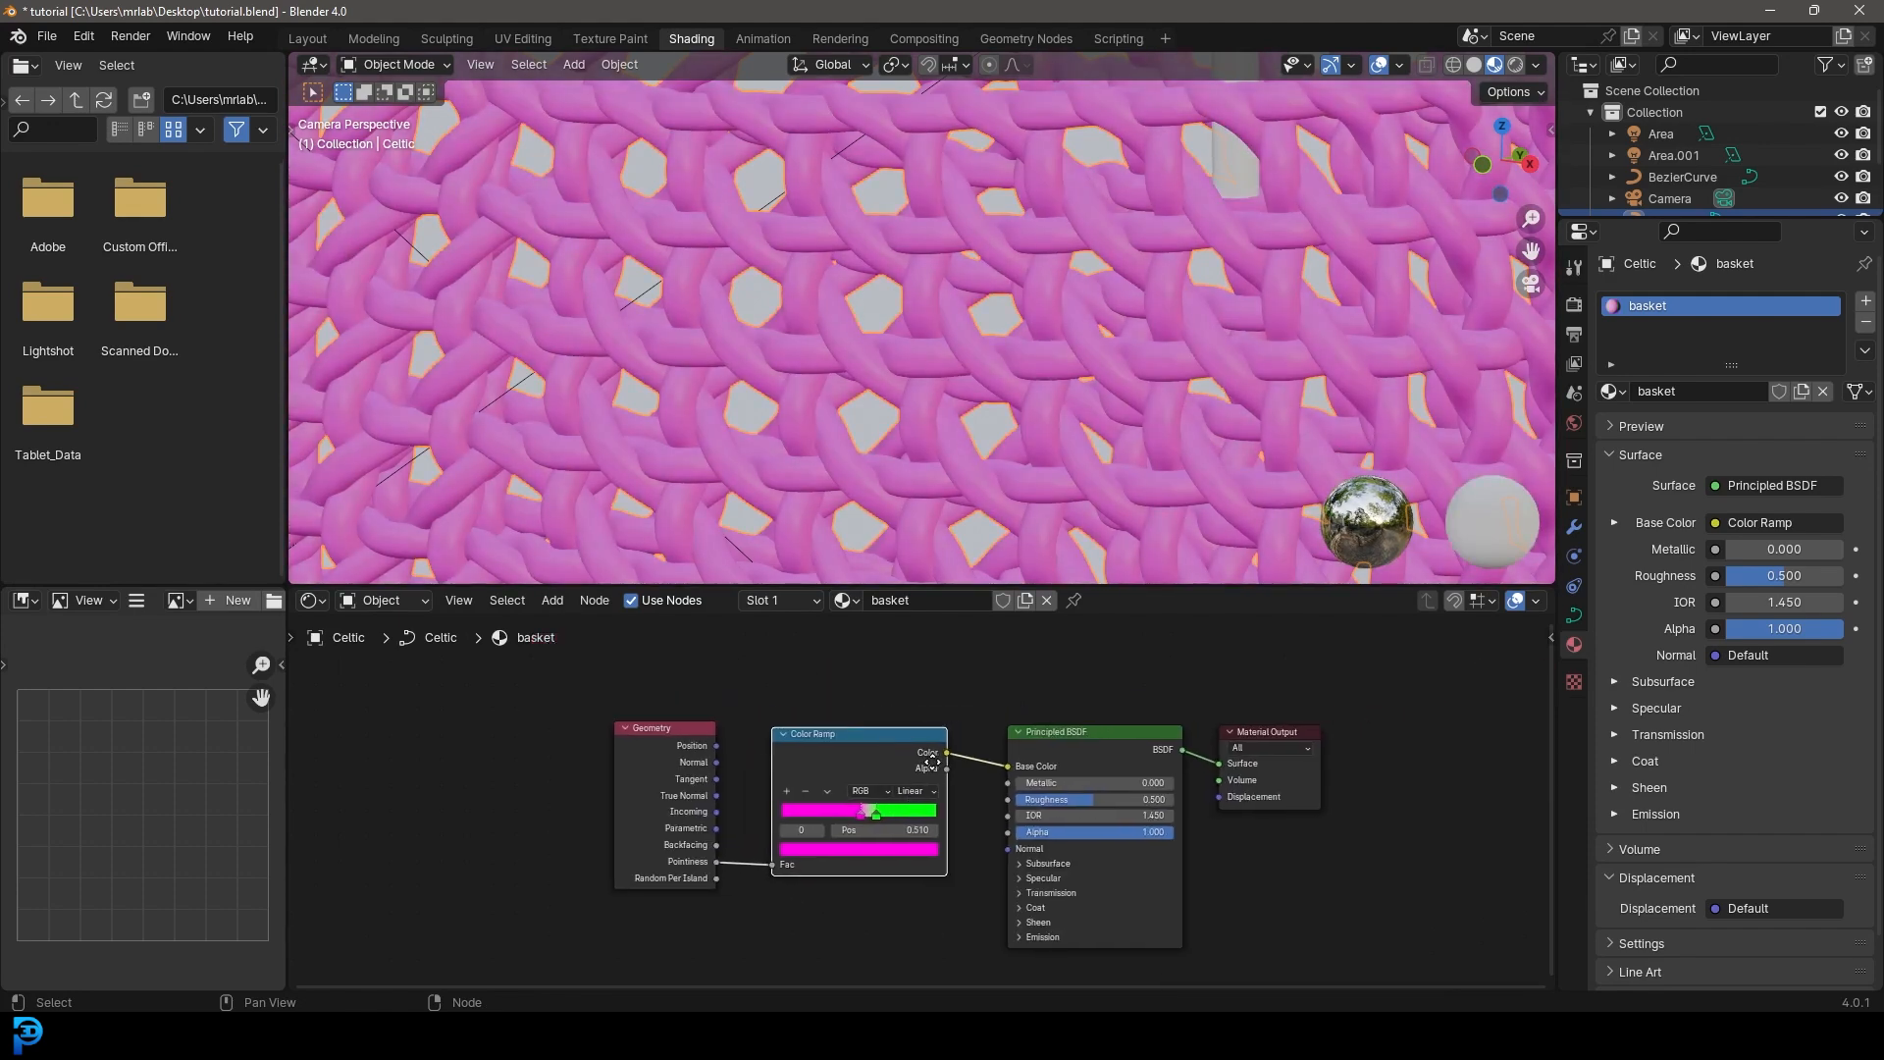
key("z")
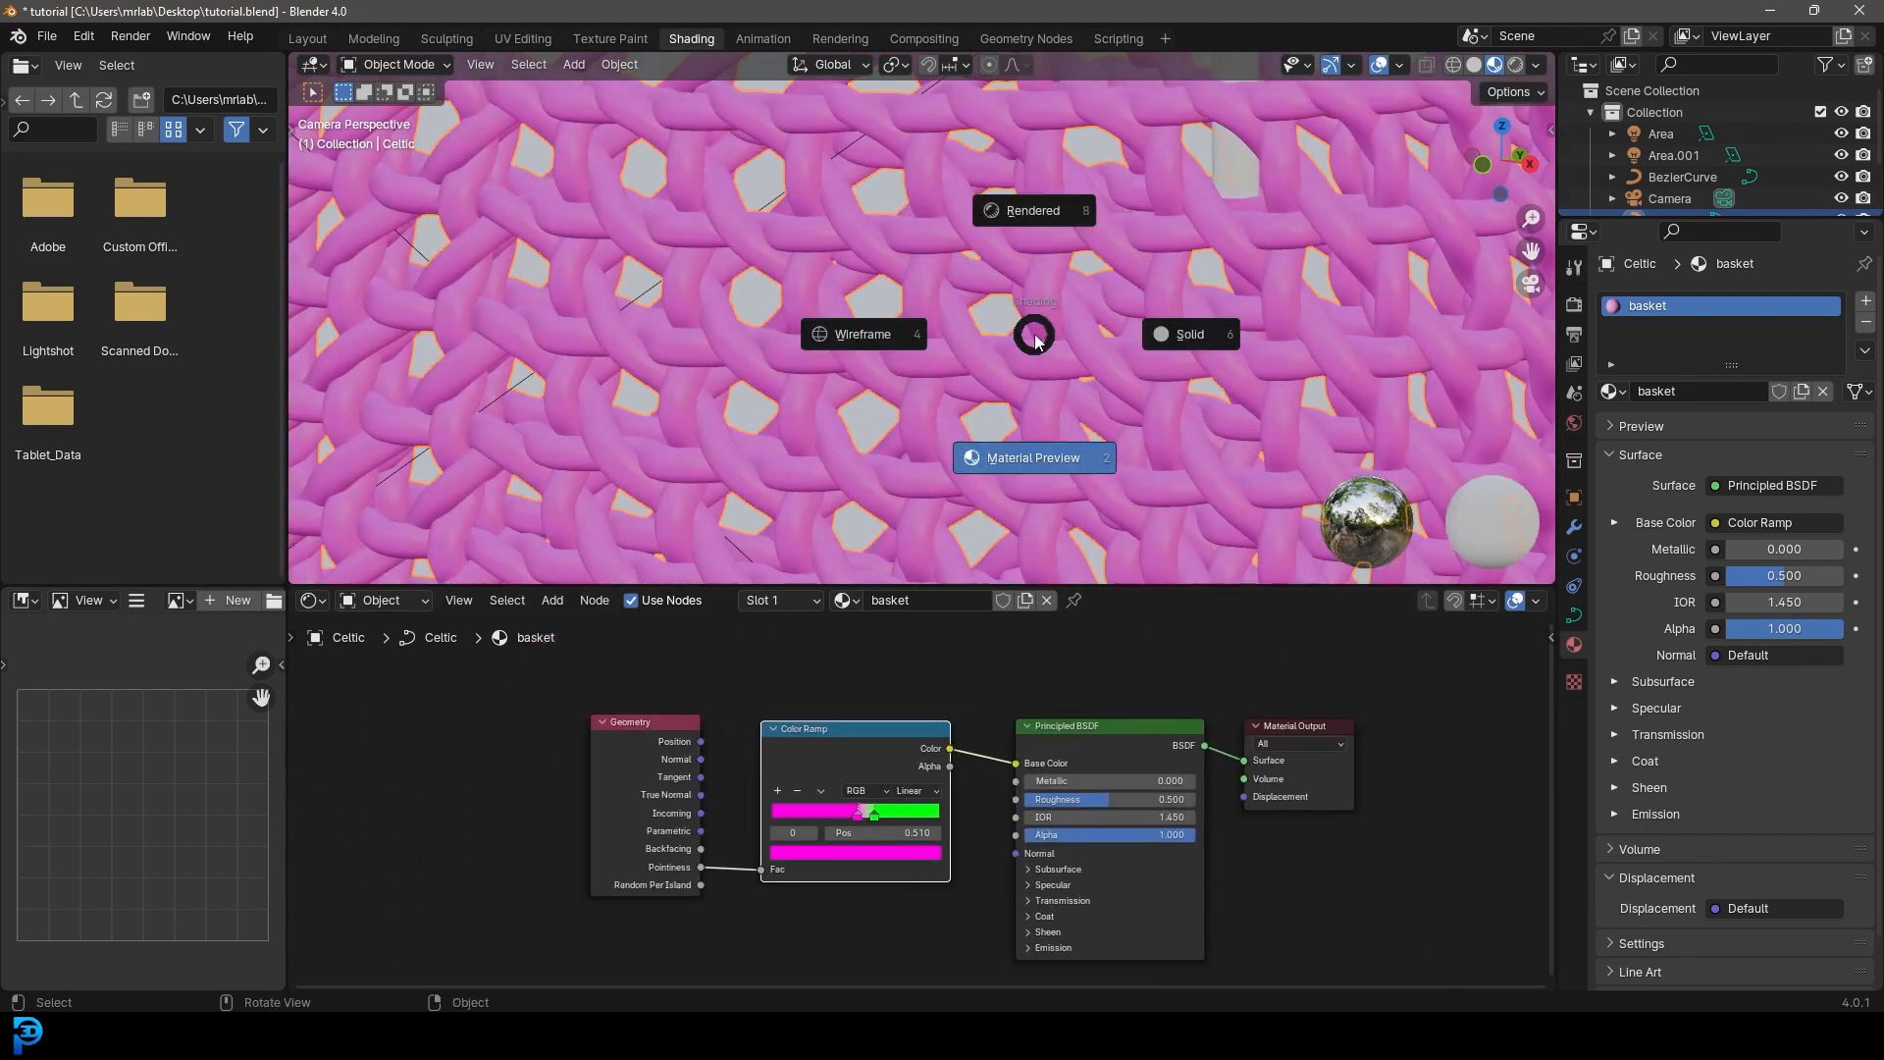
left_click(1098, 254)
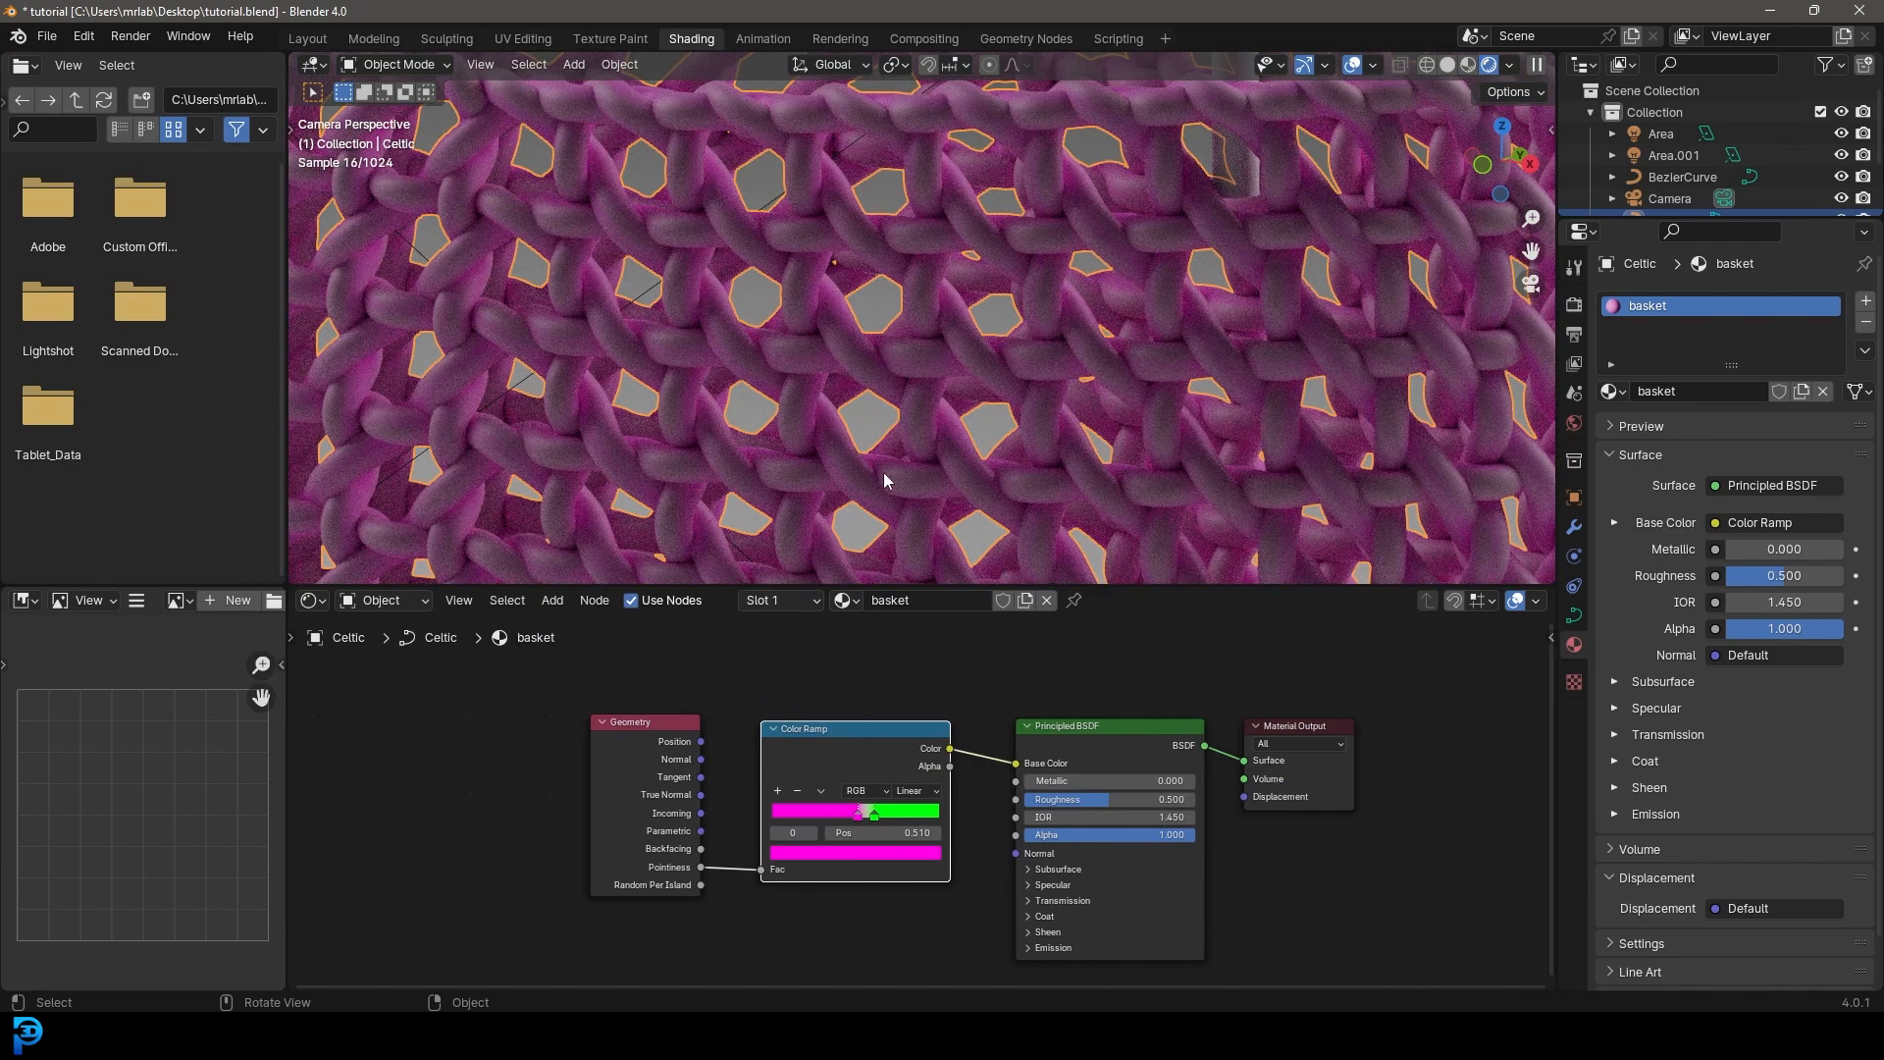
left_click_drag(875, 815, 853, 823)
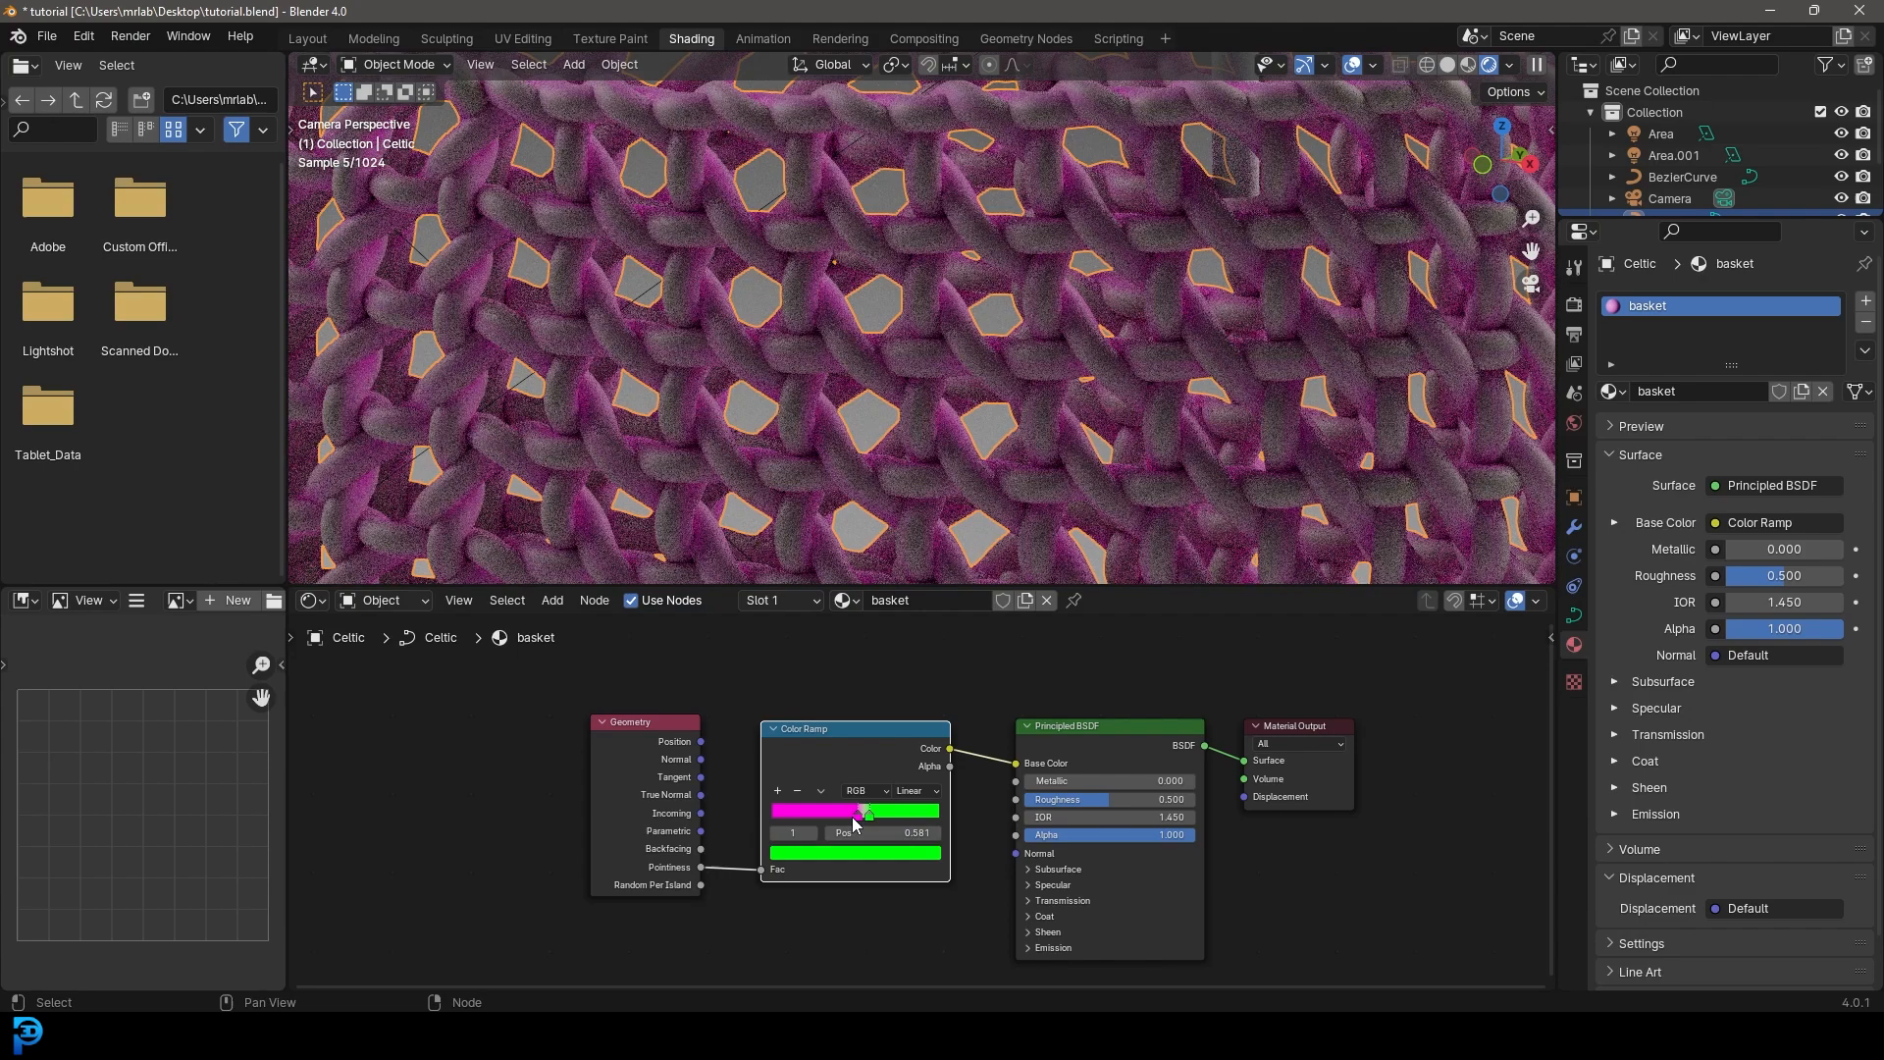
left_click(860, 819)
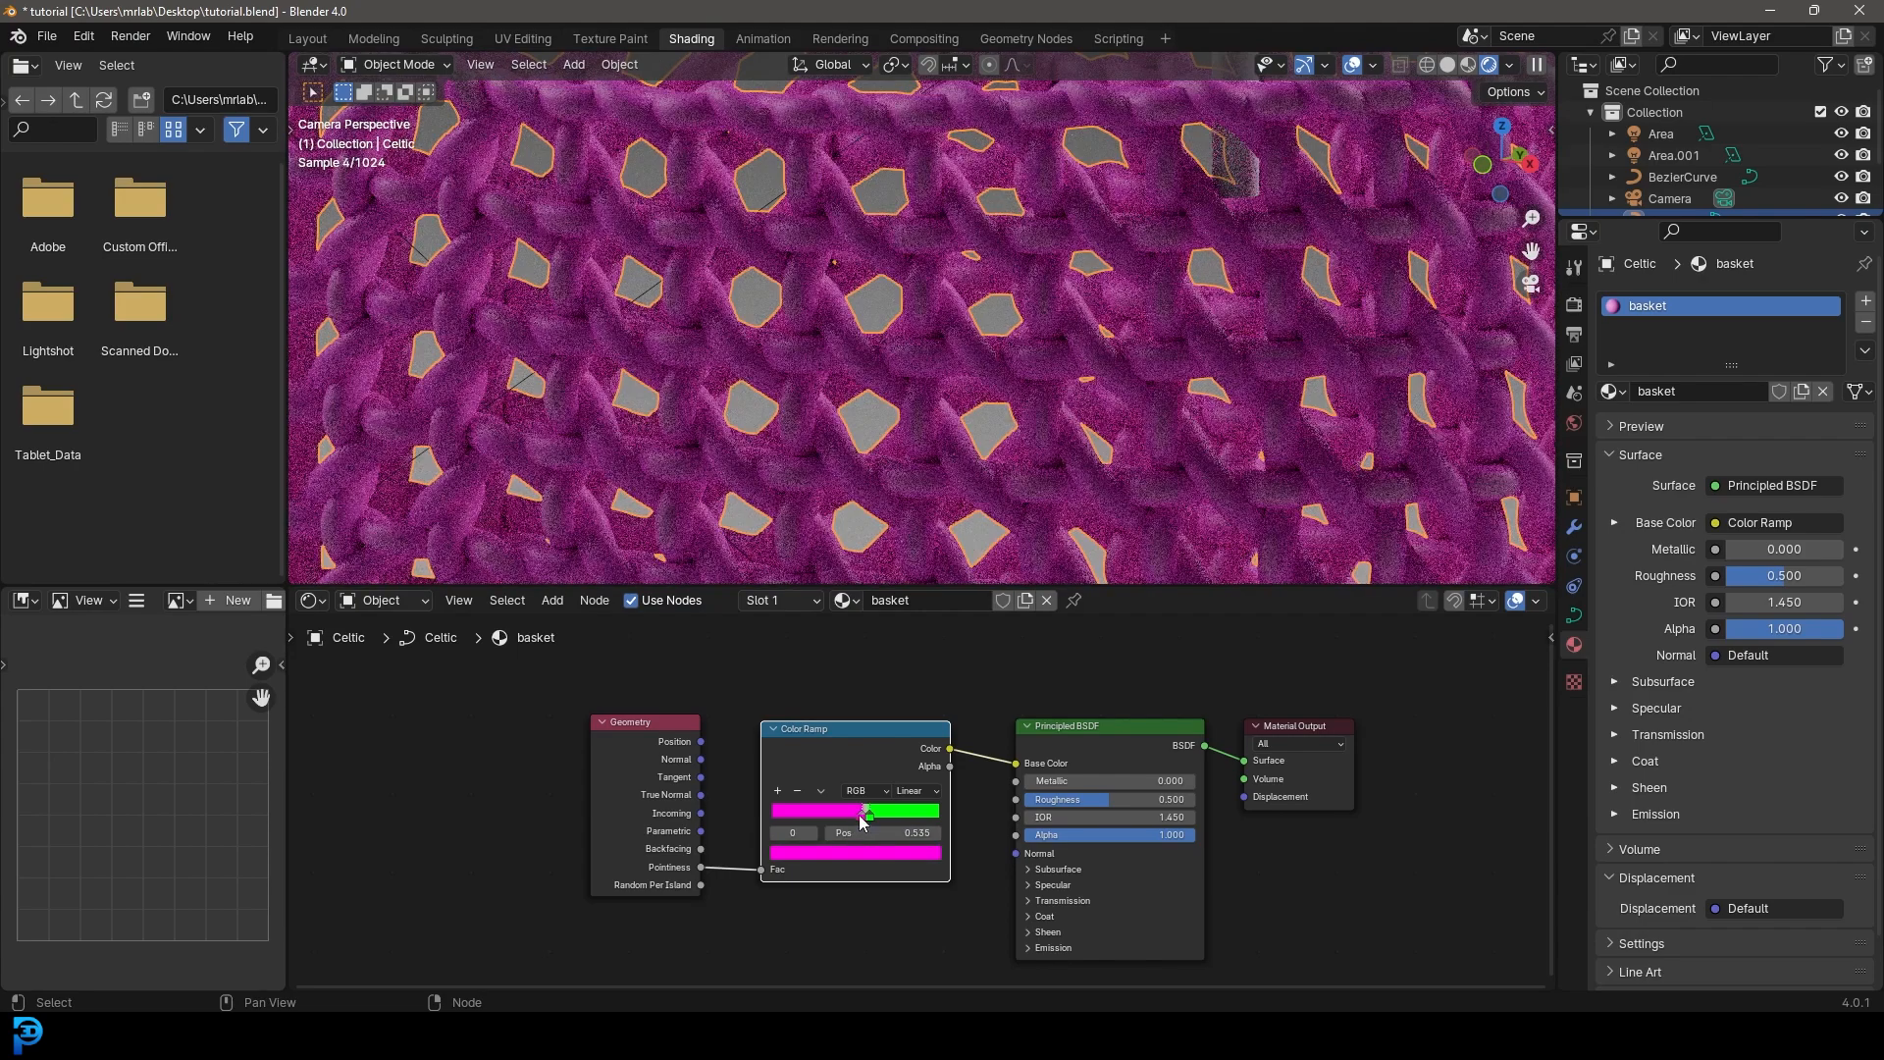
left_click_drag(861, 823, 854, 816)
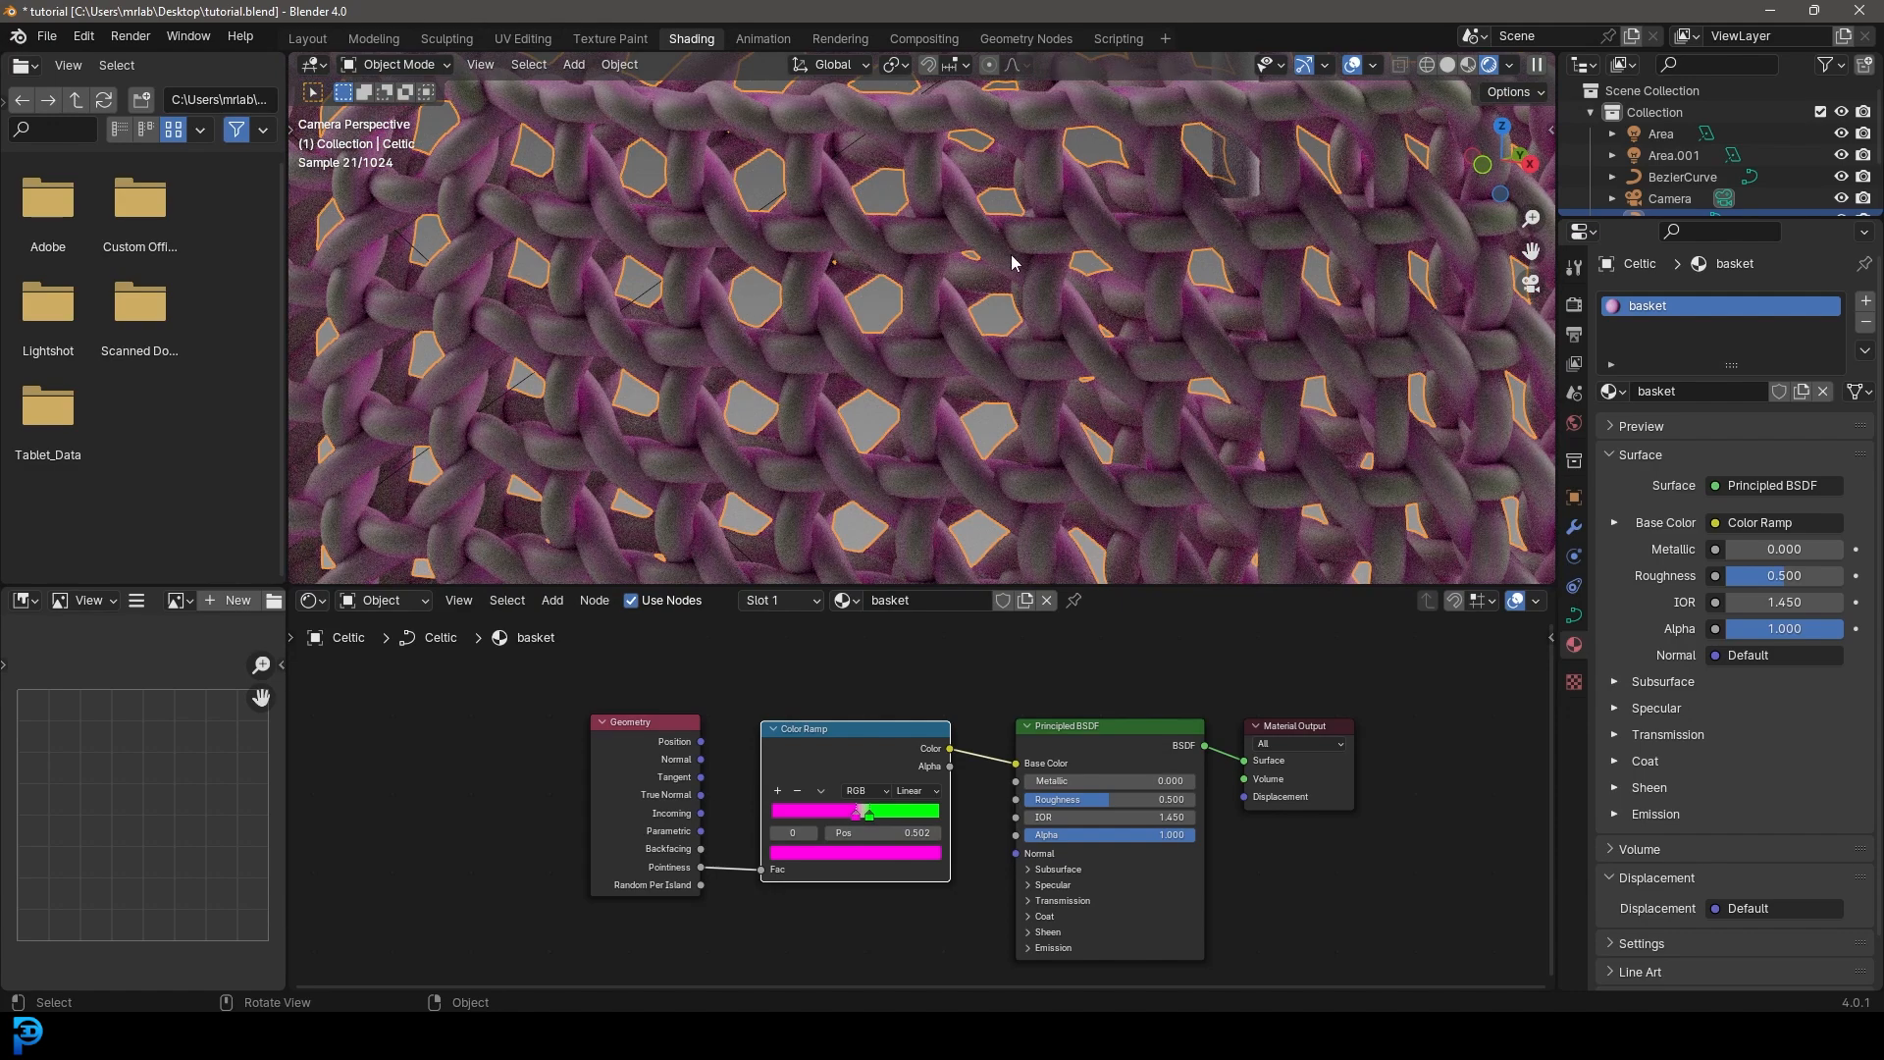
- Recolour the magenta ramp stop olive-tan and the green stop dark brown
left_click(856, 817)
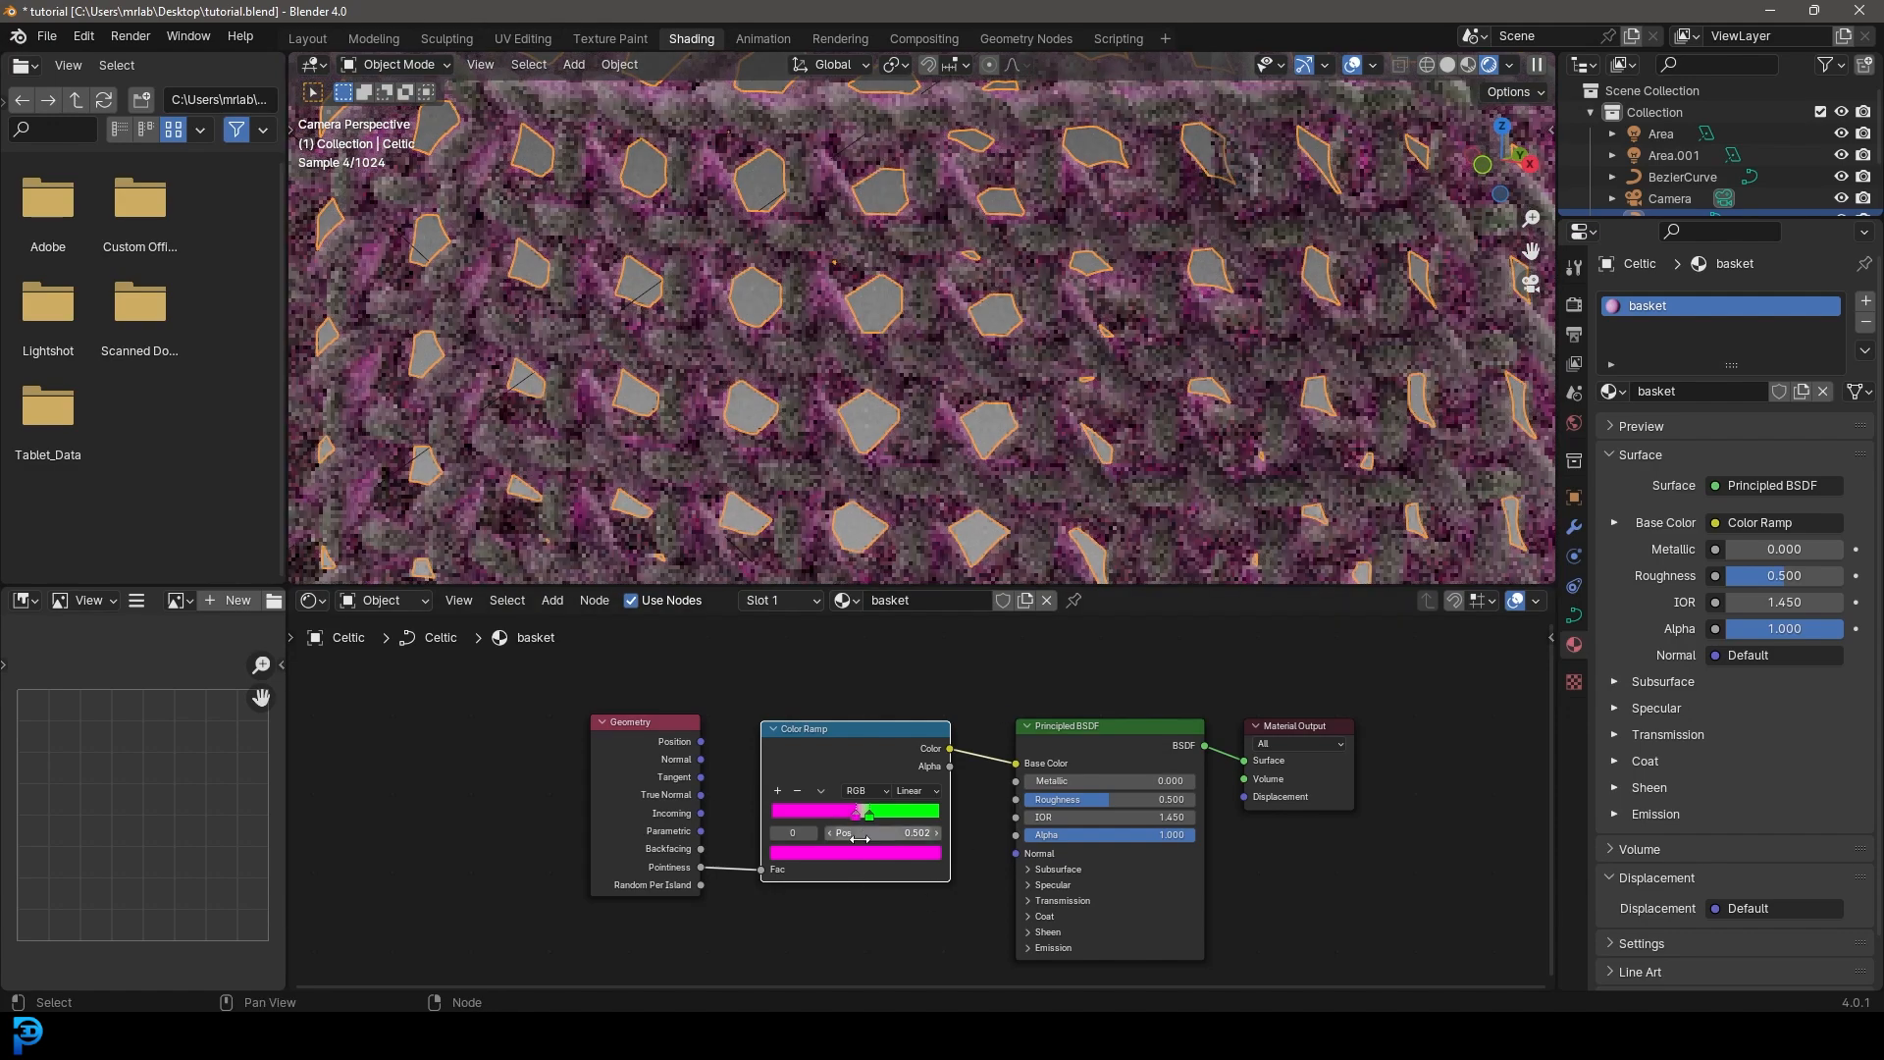
left_click(864, 853)
left_click(822, 721)
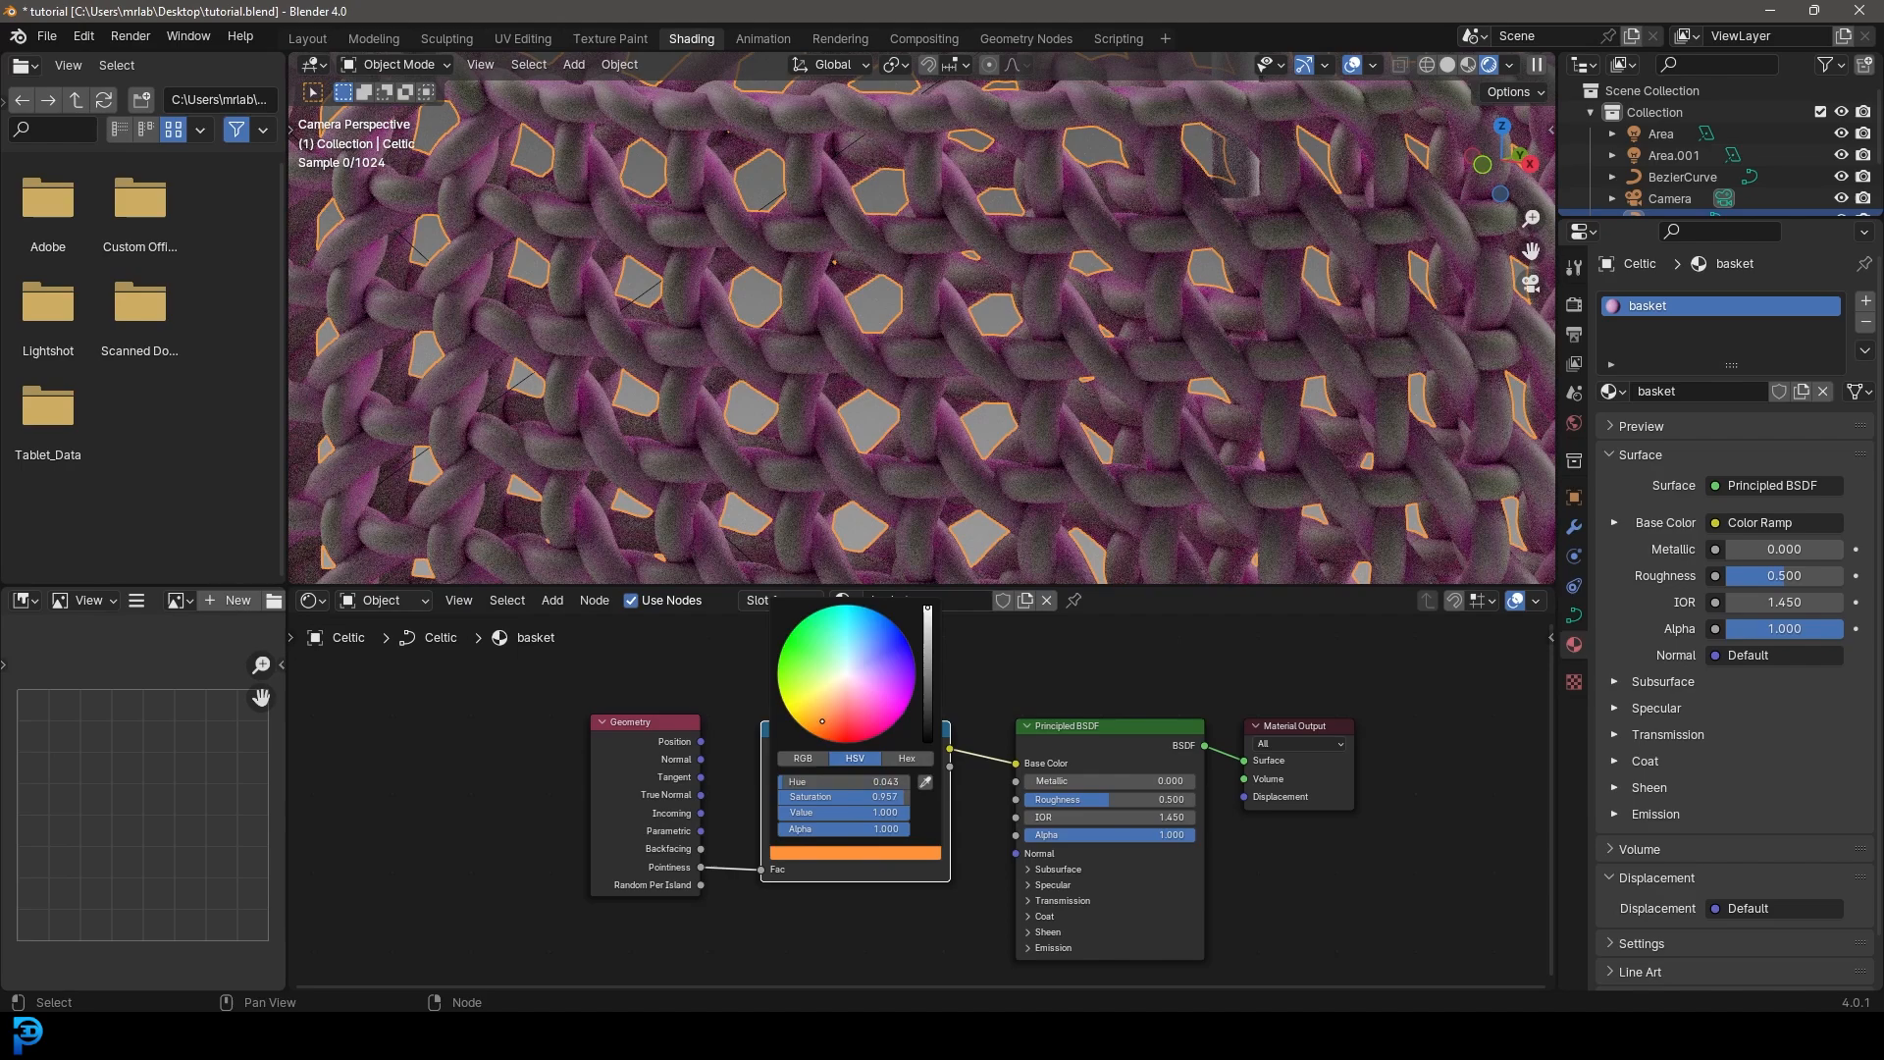
left_click(927, 671)
left_click(817, 704)
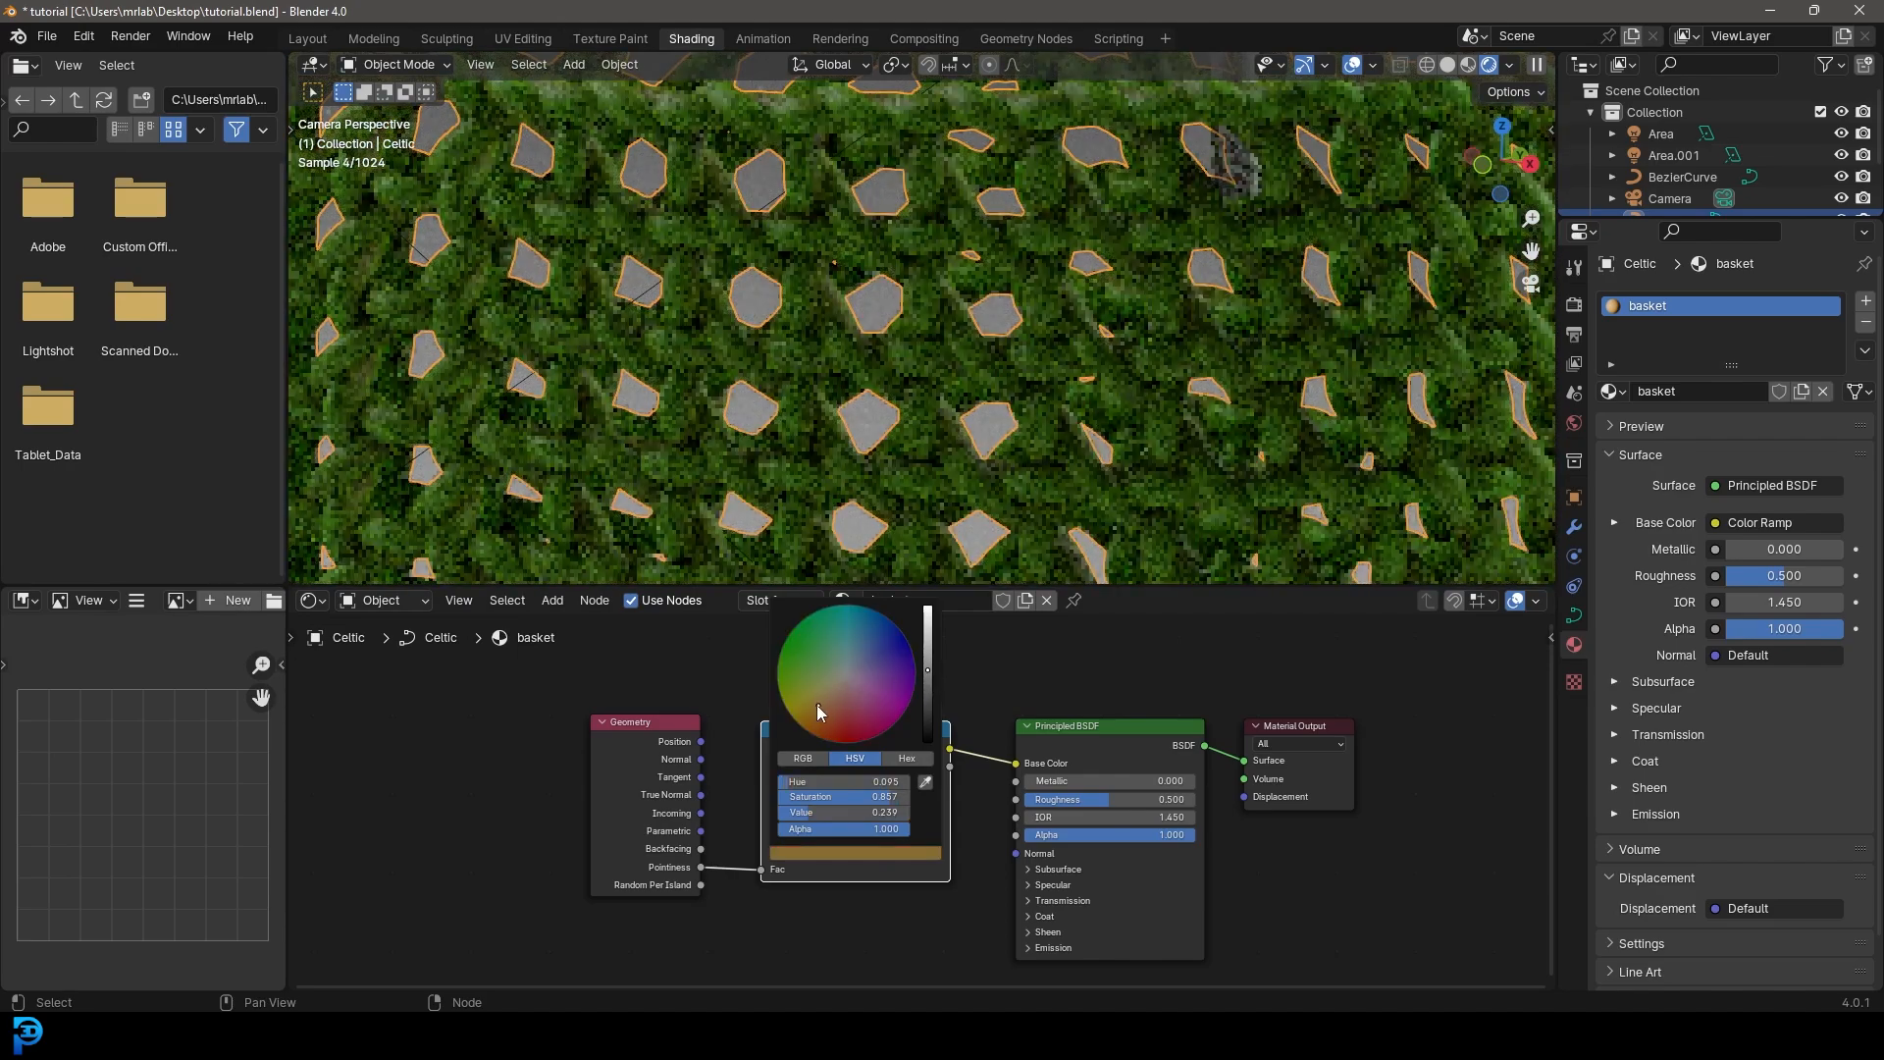
left_click(870, 817)
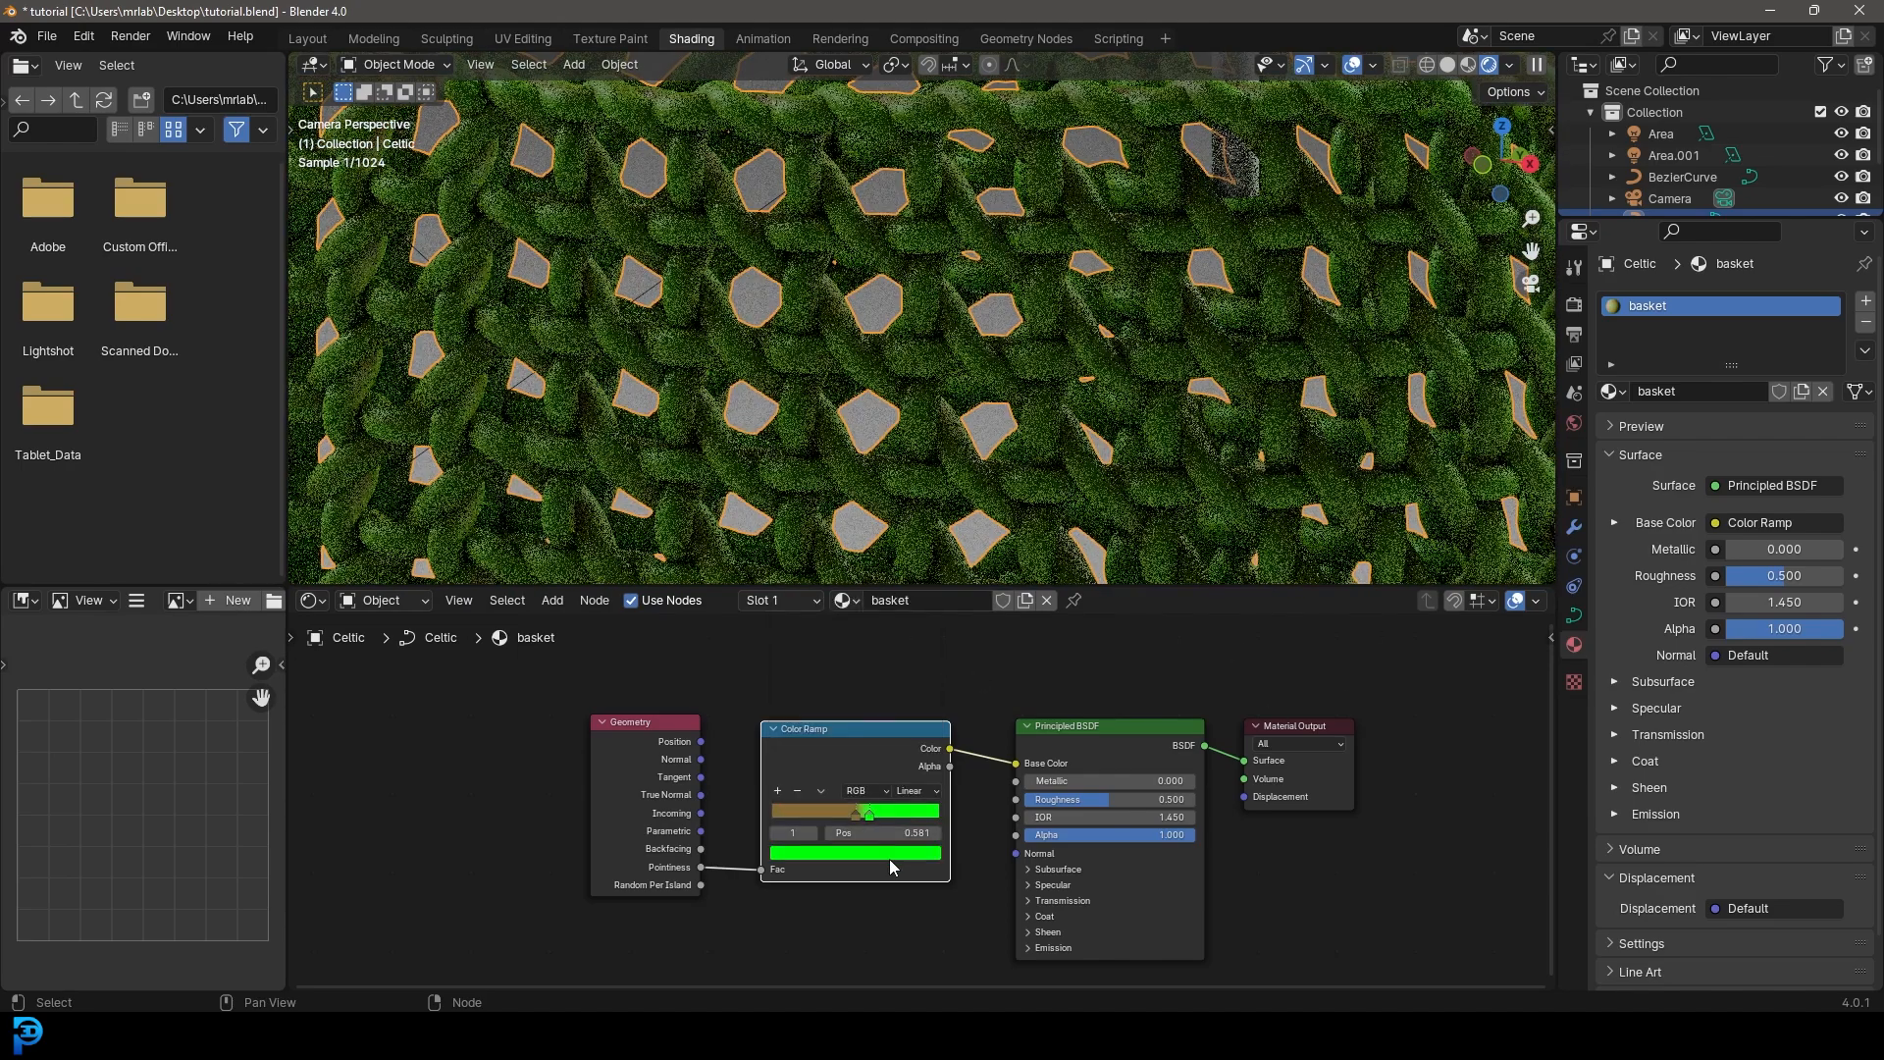
left_click(891, 854)
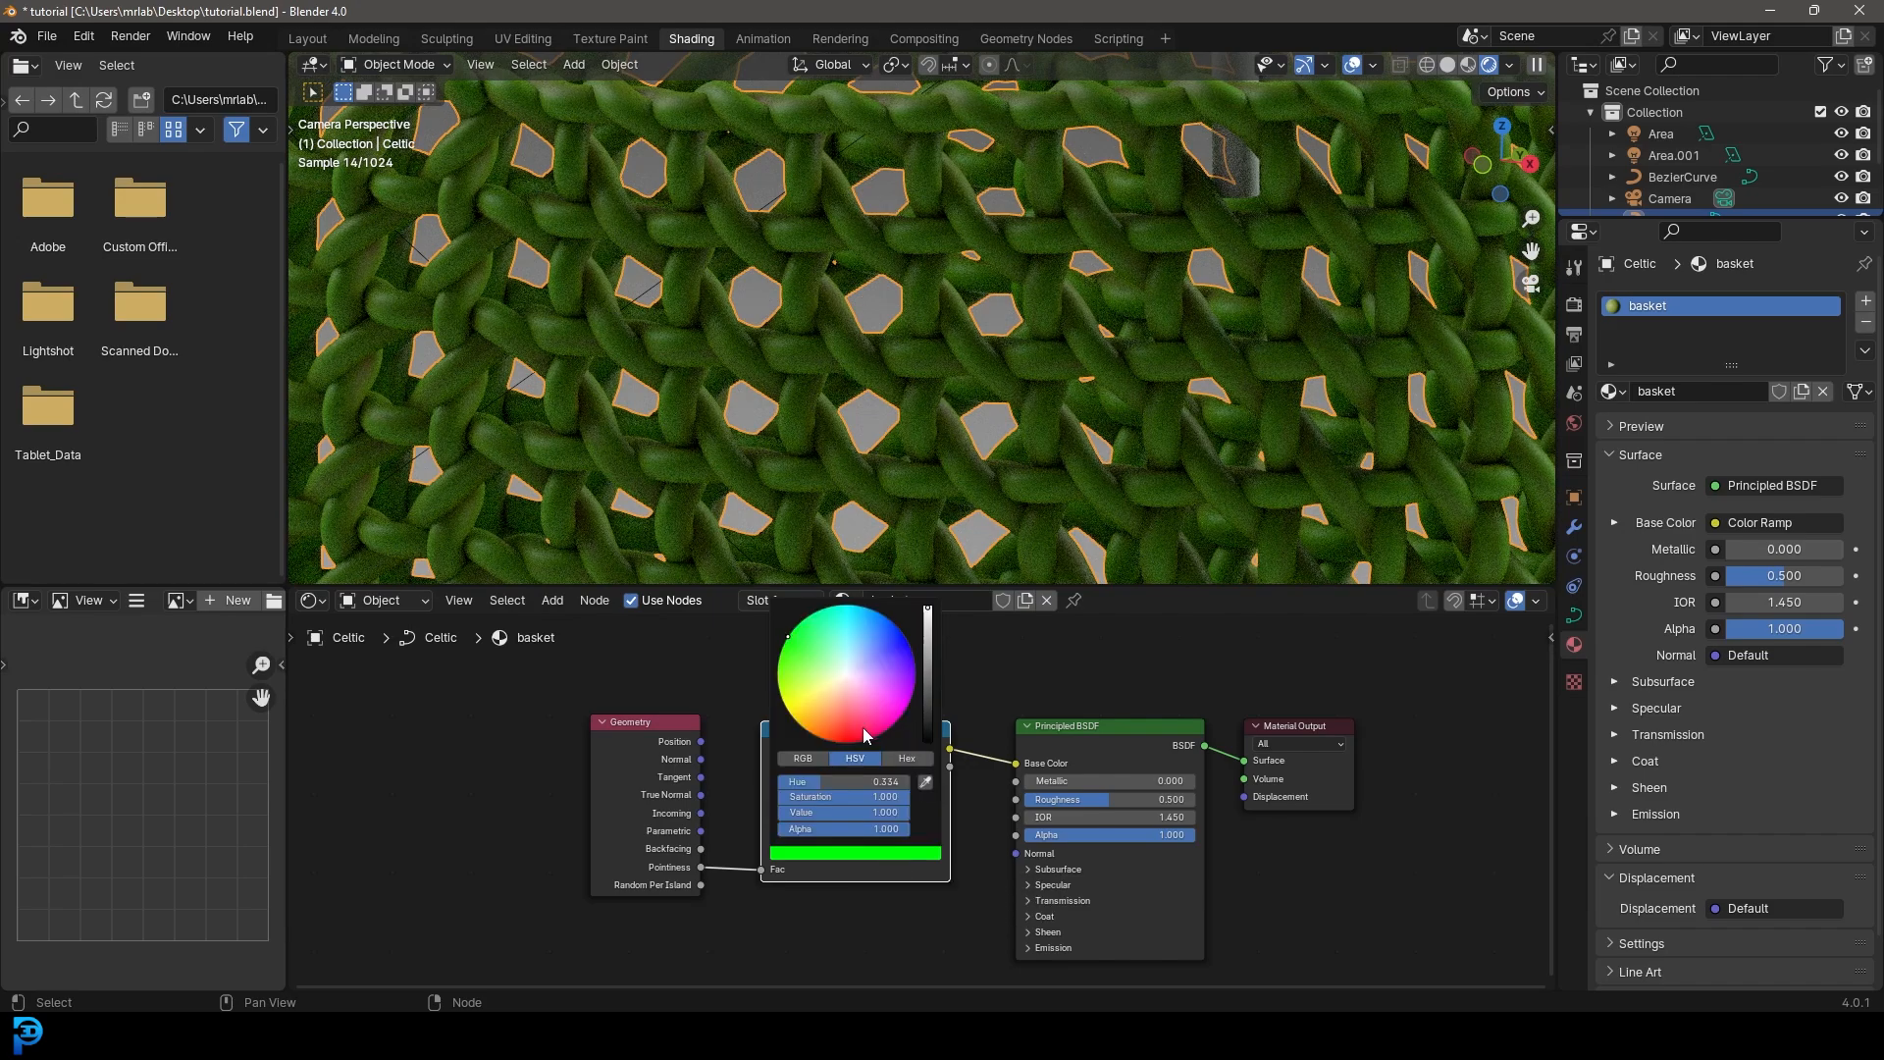
left_click(825, 713)
left_click_drag(928, 678, 927, 673)
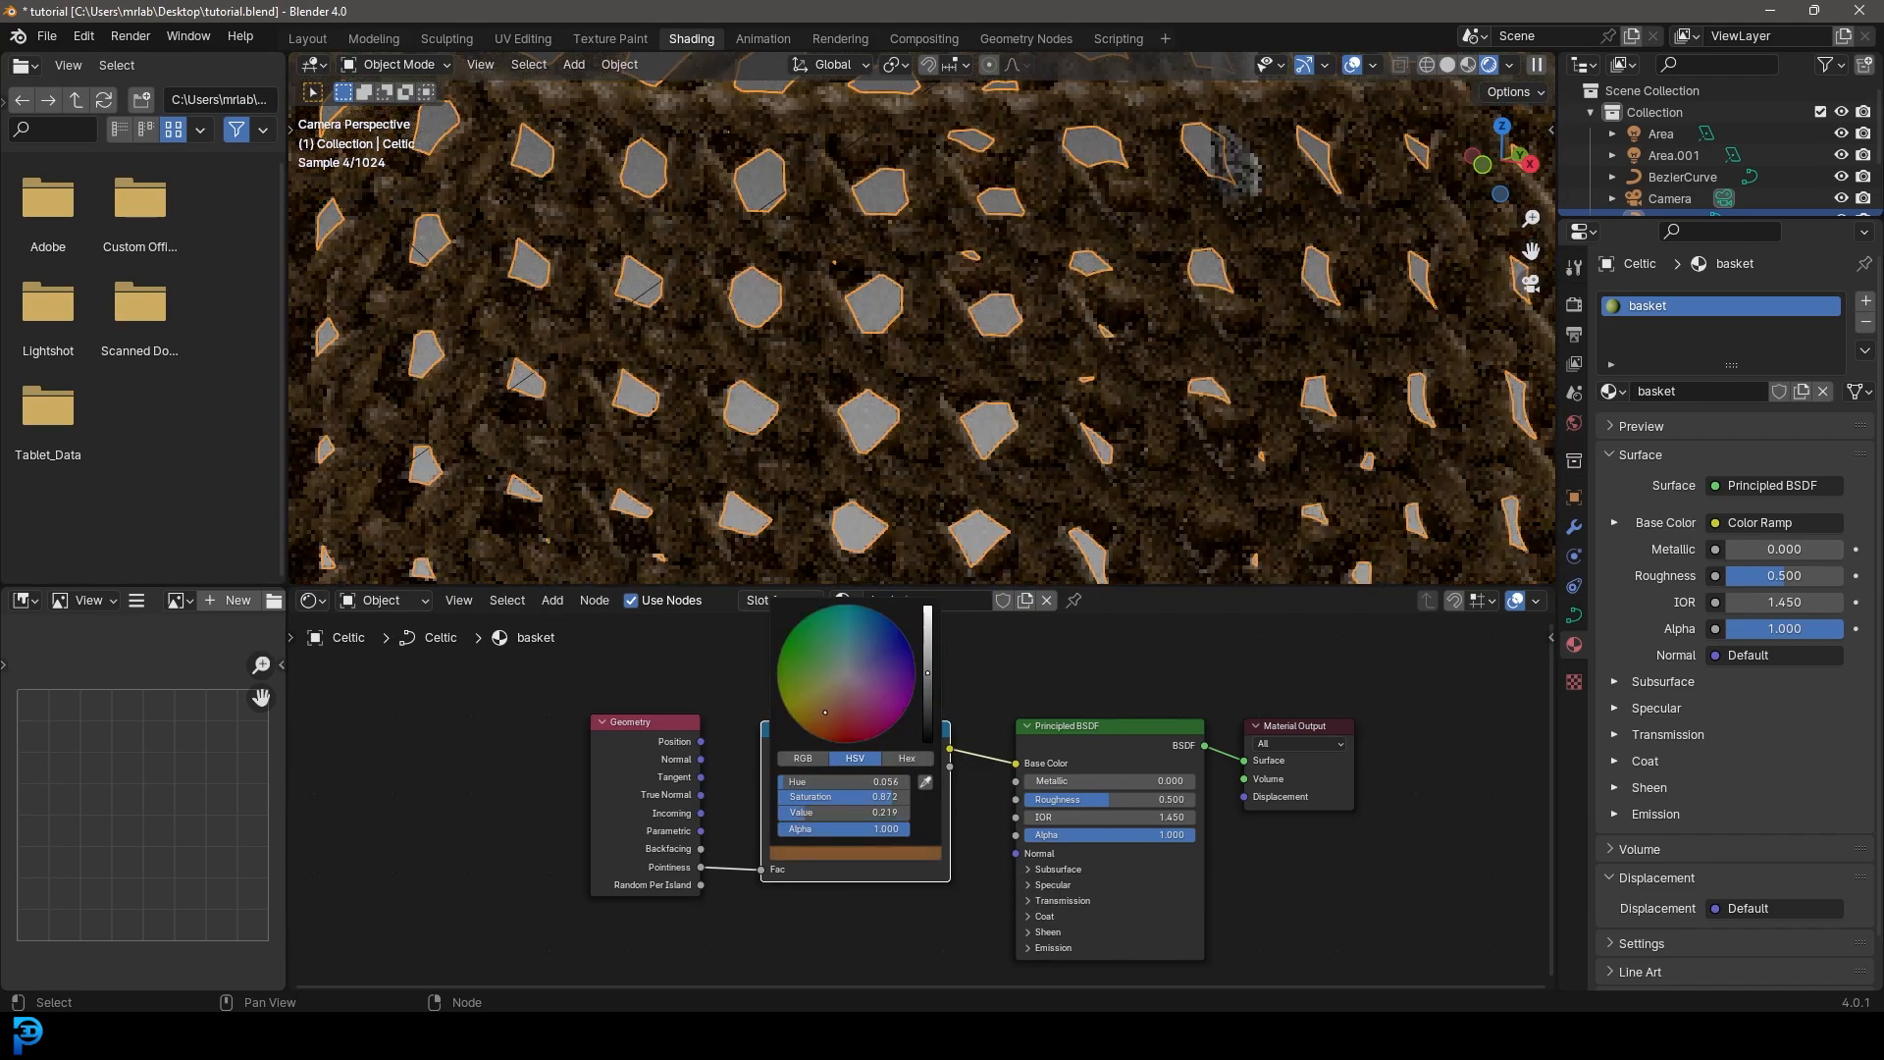
- Lighten the tan ramp stop to a pale light orange-tan
left_click(854, 814)
left_click(879, 853)
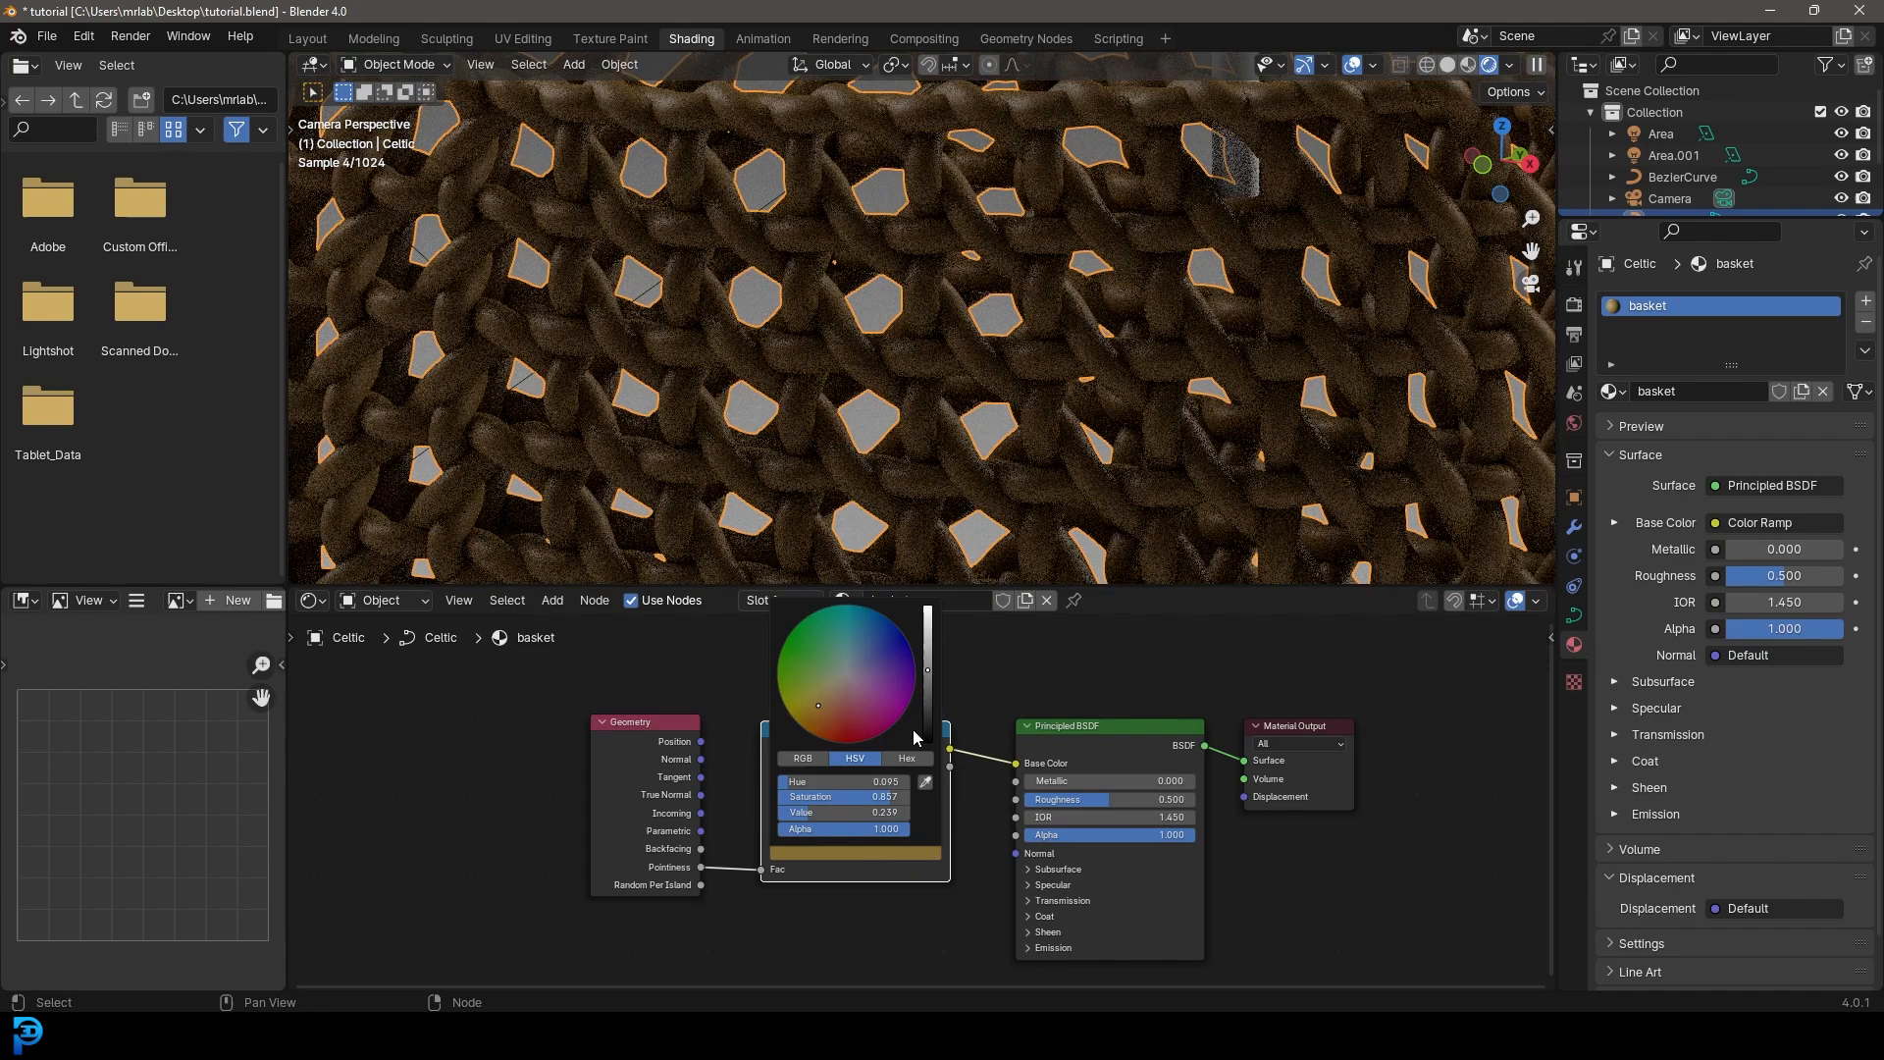
left_click_drag(927, 670, 928, 626)
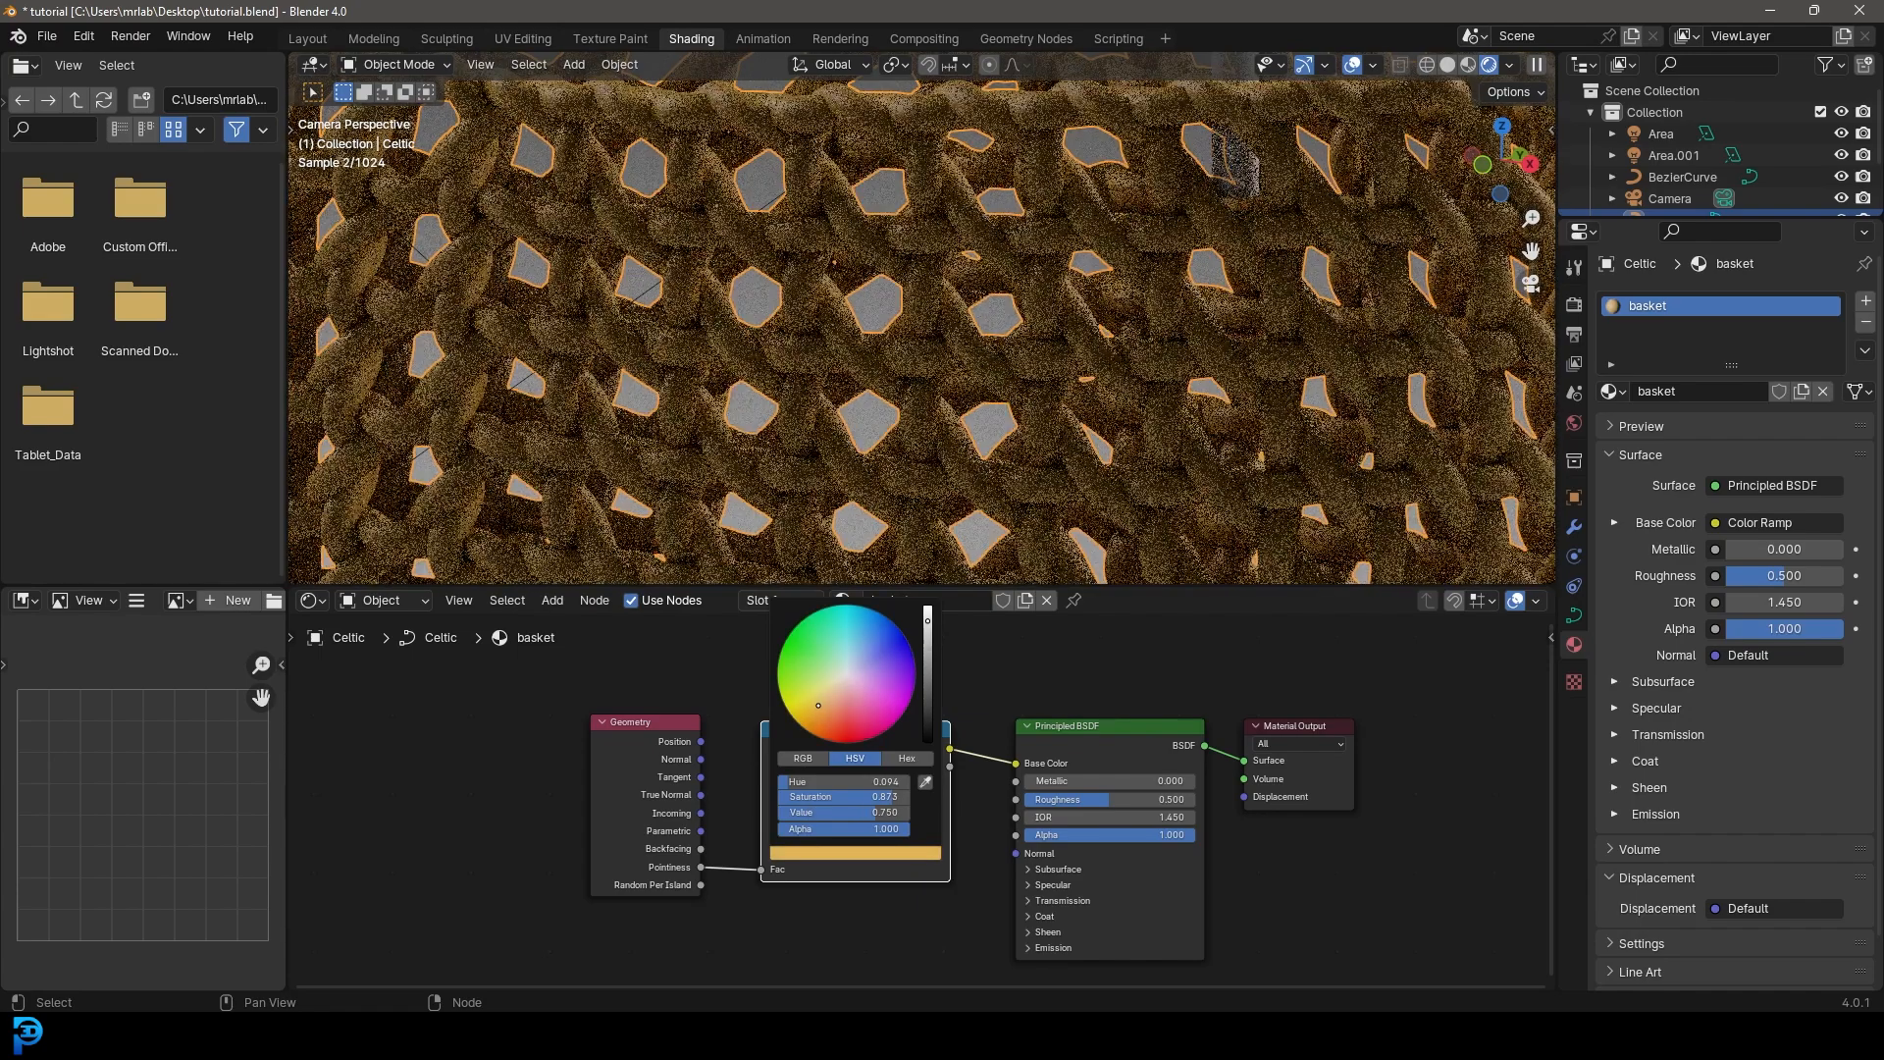
left_click(864, 853)
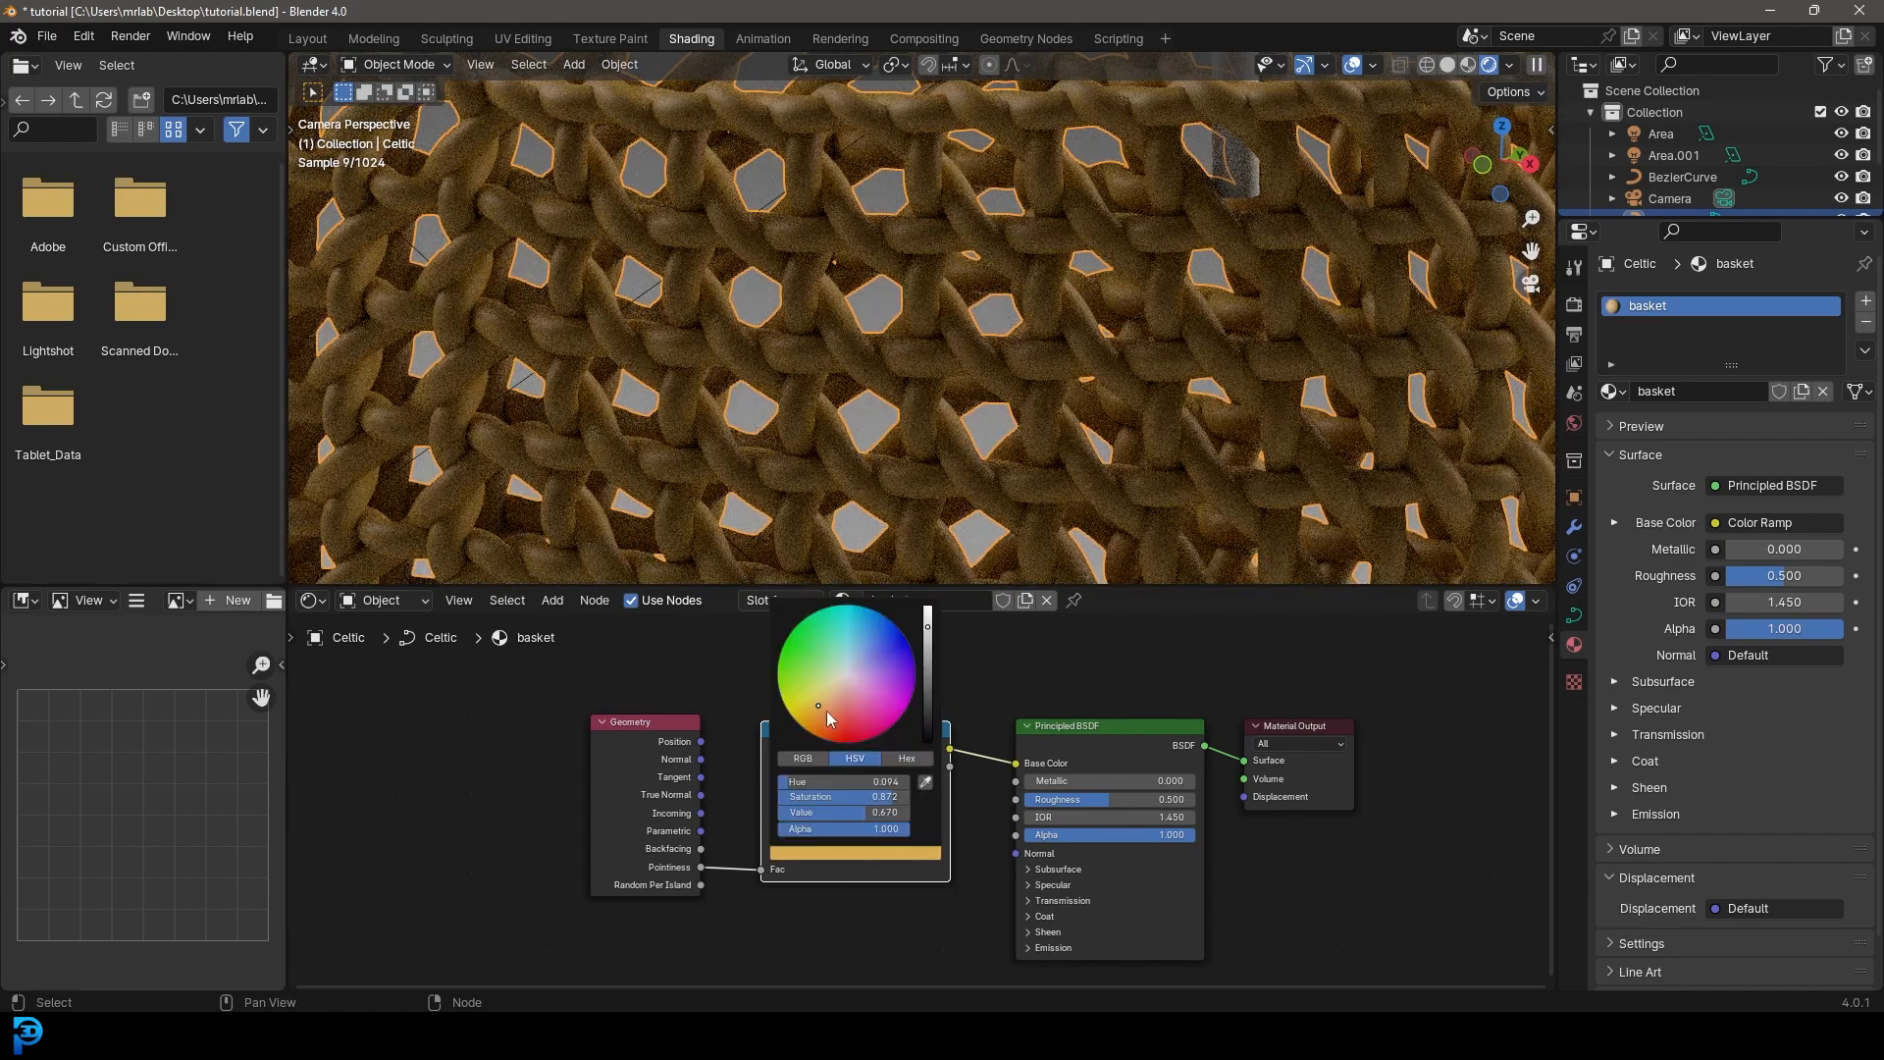
left_click_drag(822, 695, 826, 698)
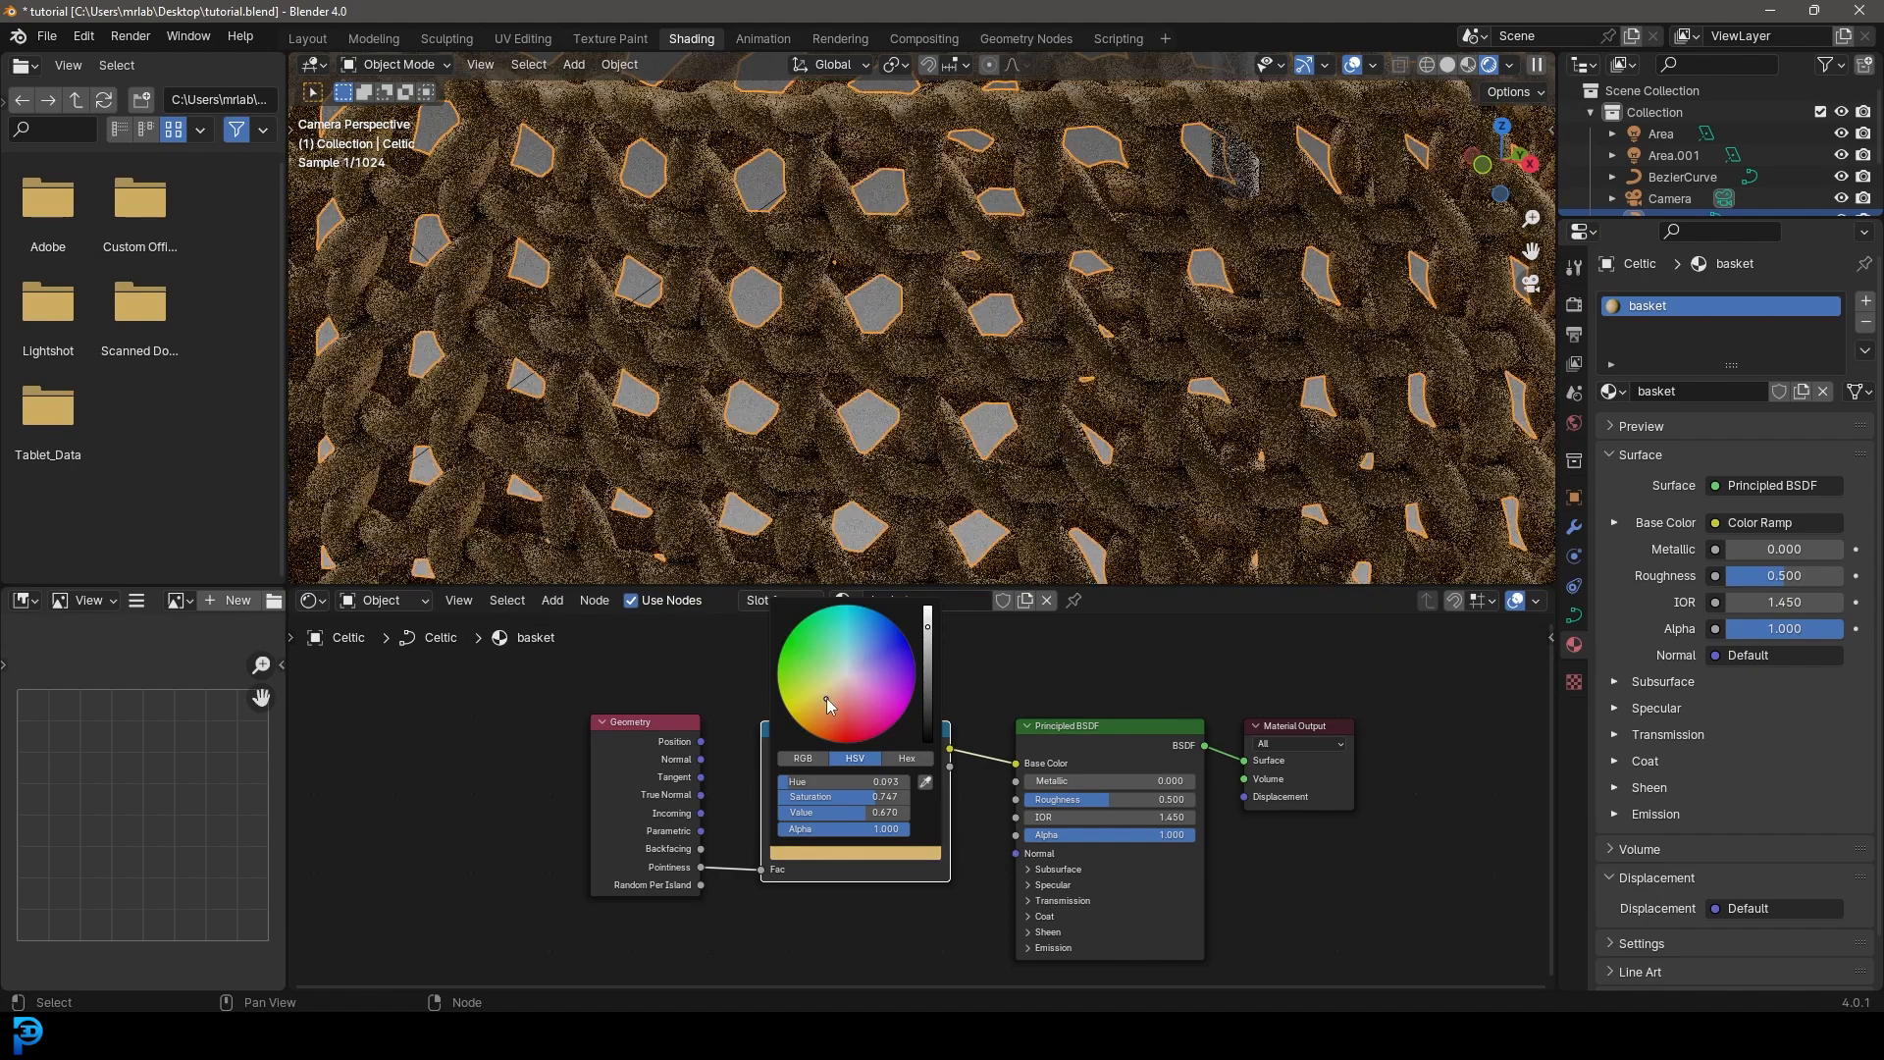
- Move the brown ramp stop to 0.556 and raise the material roughness to 0.678
scroll(940, 286, "down", 5)
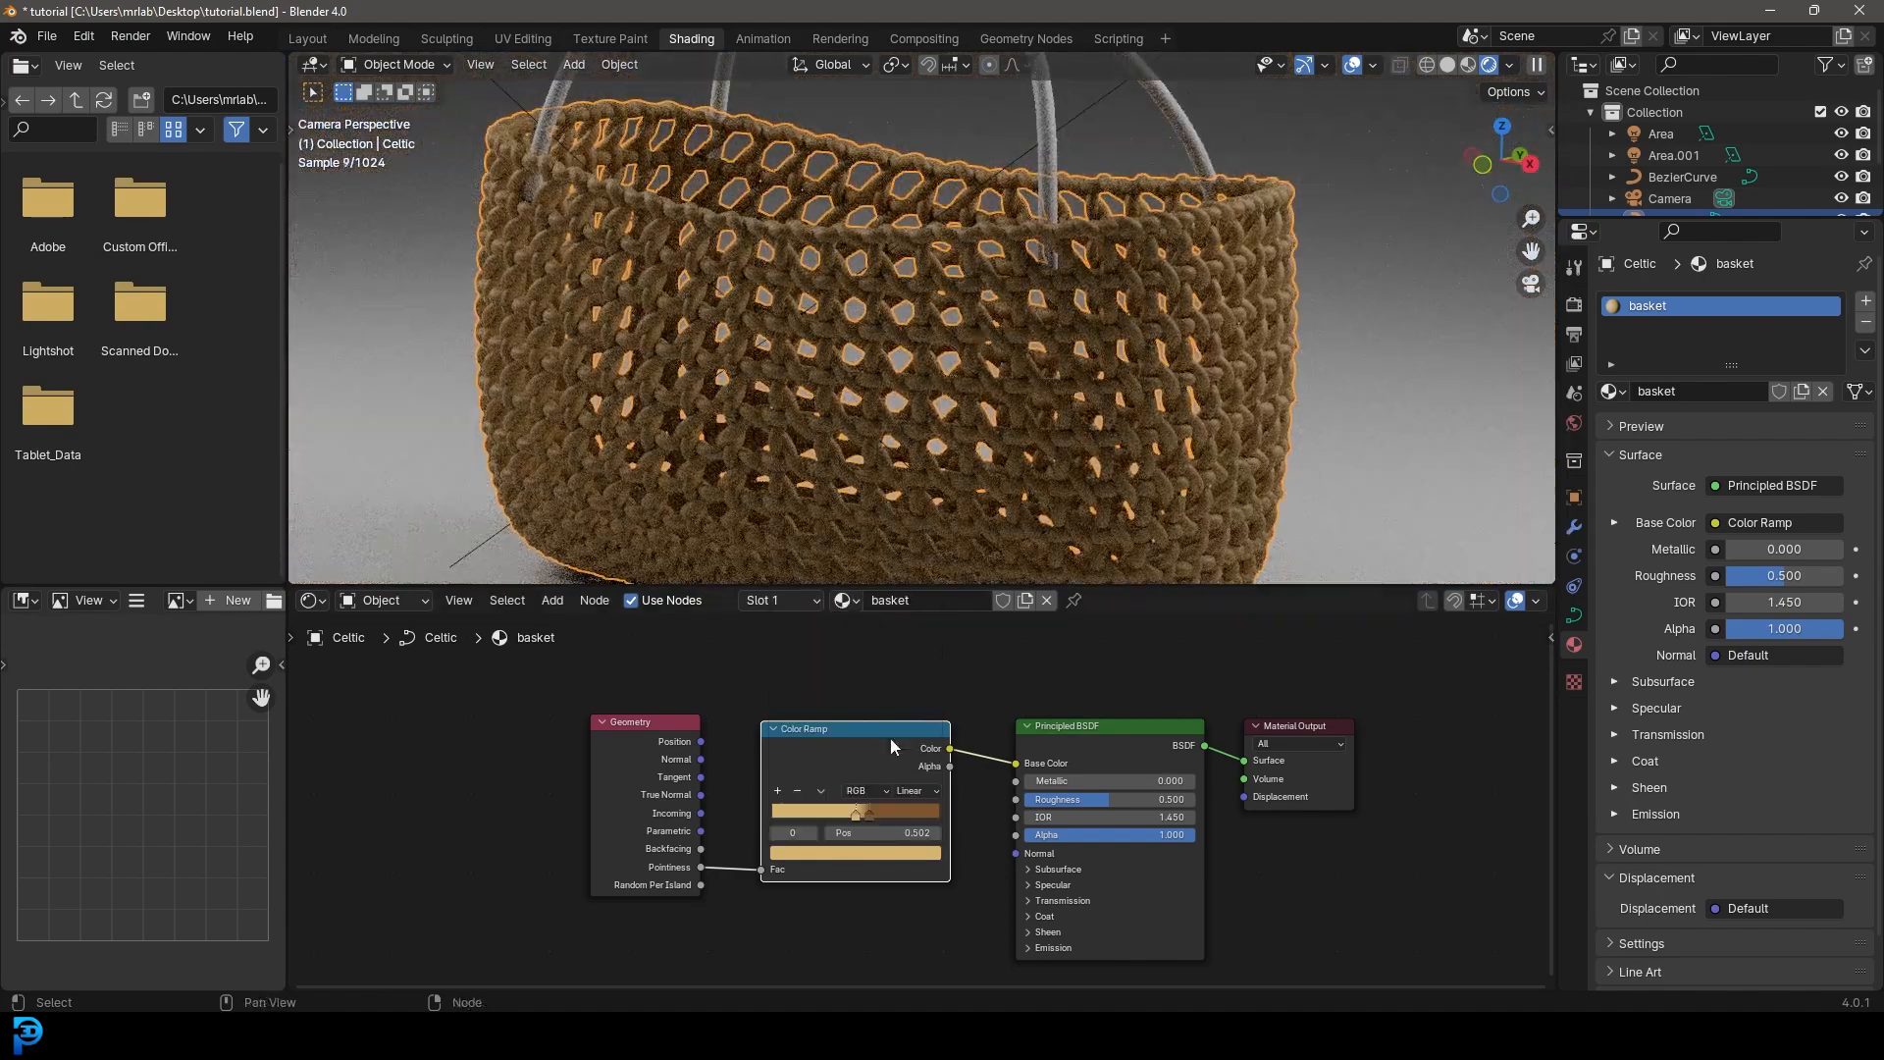
left_click(870, 812)
left_click_drag(870, 810, 865, 811)
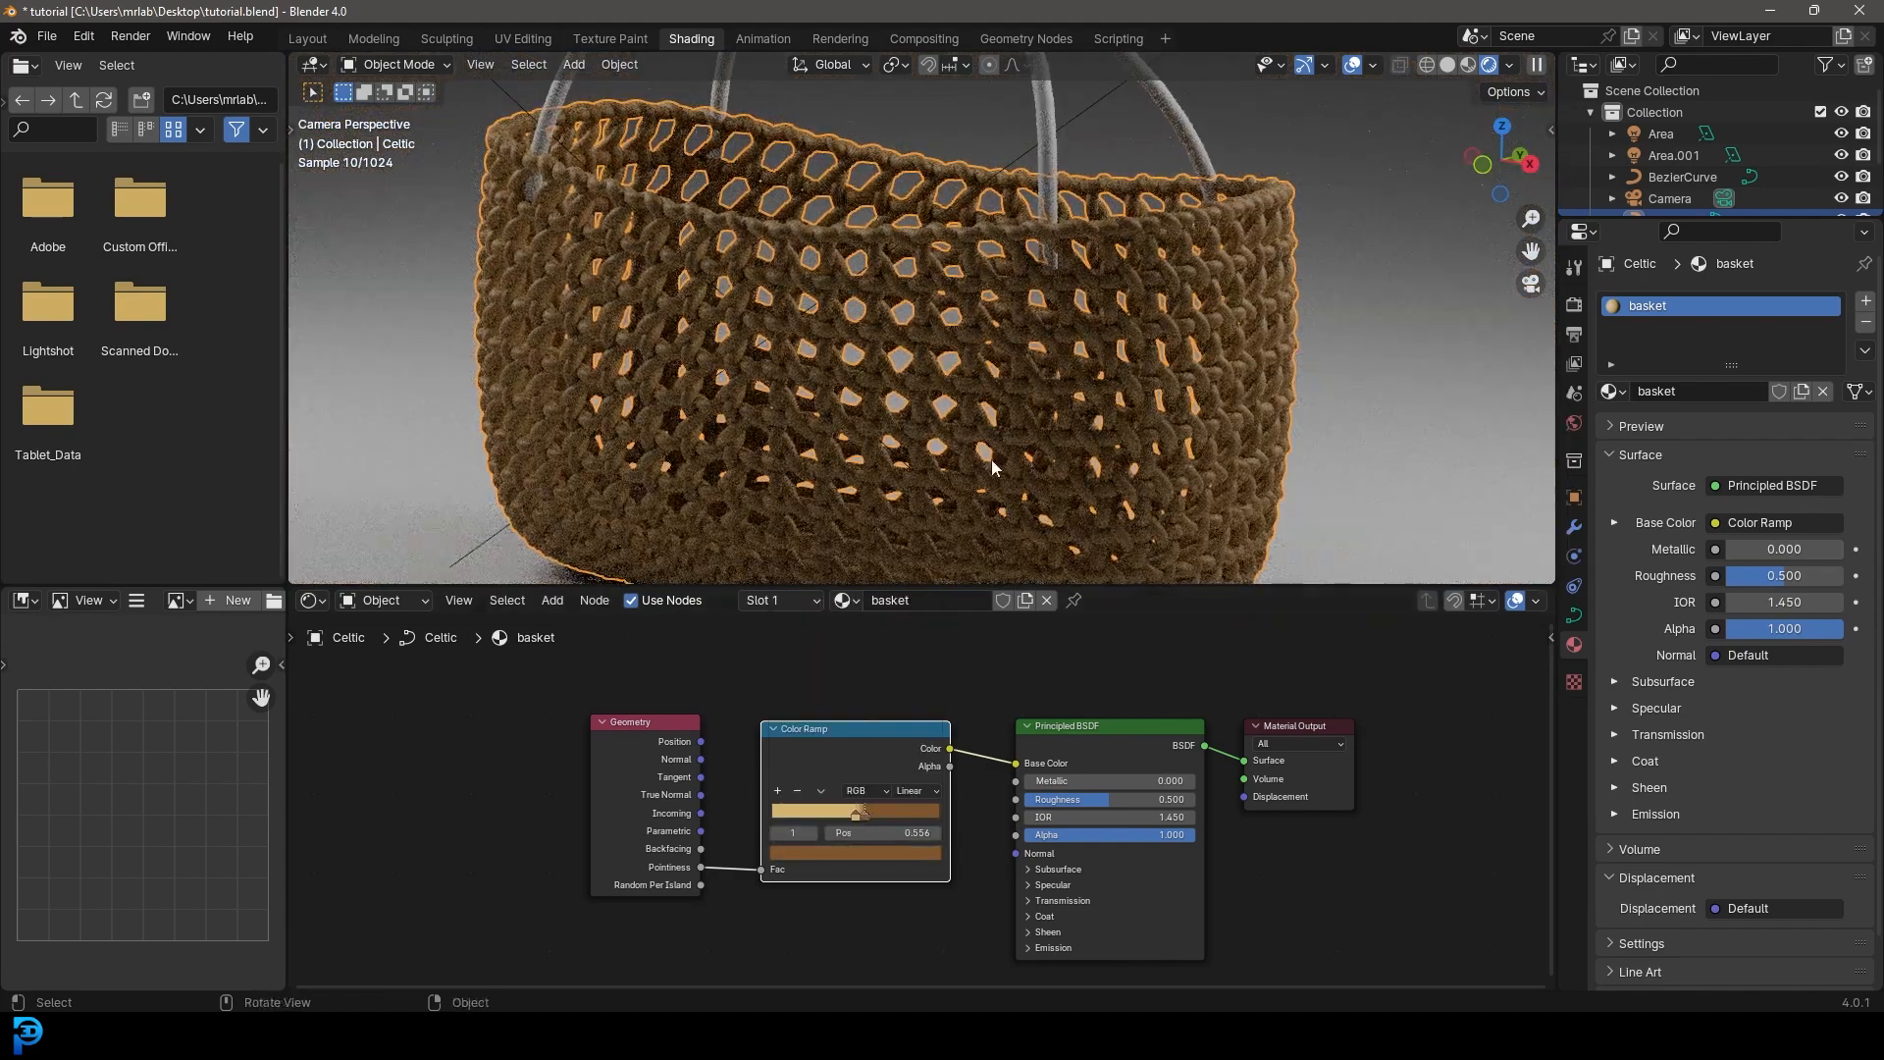
left_click_drag(1107, 799, 1140, 799)
- Set the handles' Base Color to a dark brown, then select the area light
key("alt+a")
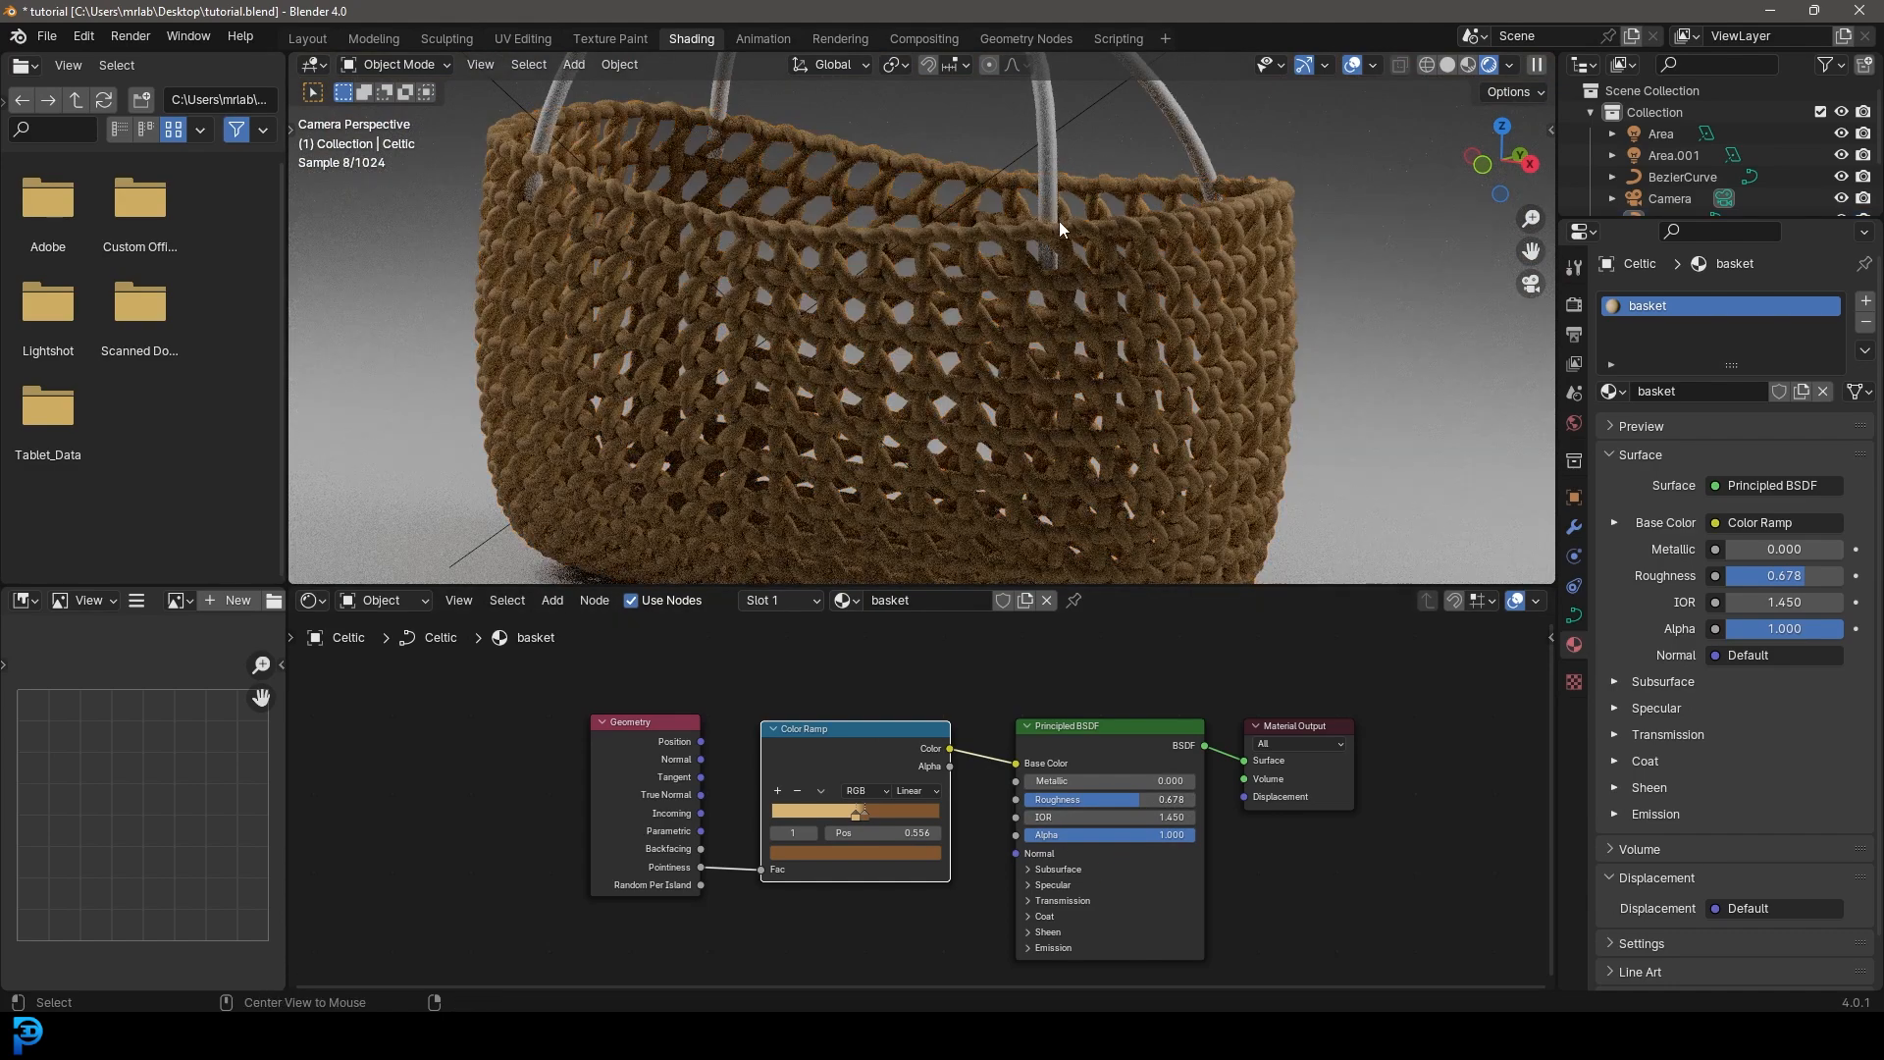
scroll(1097, 383, "down", 5)
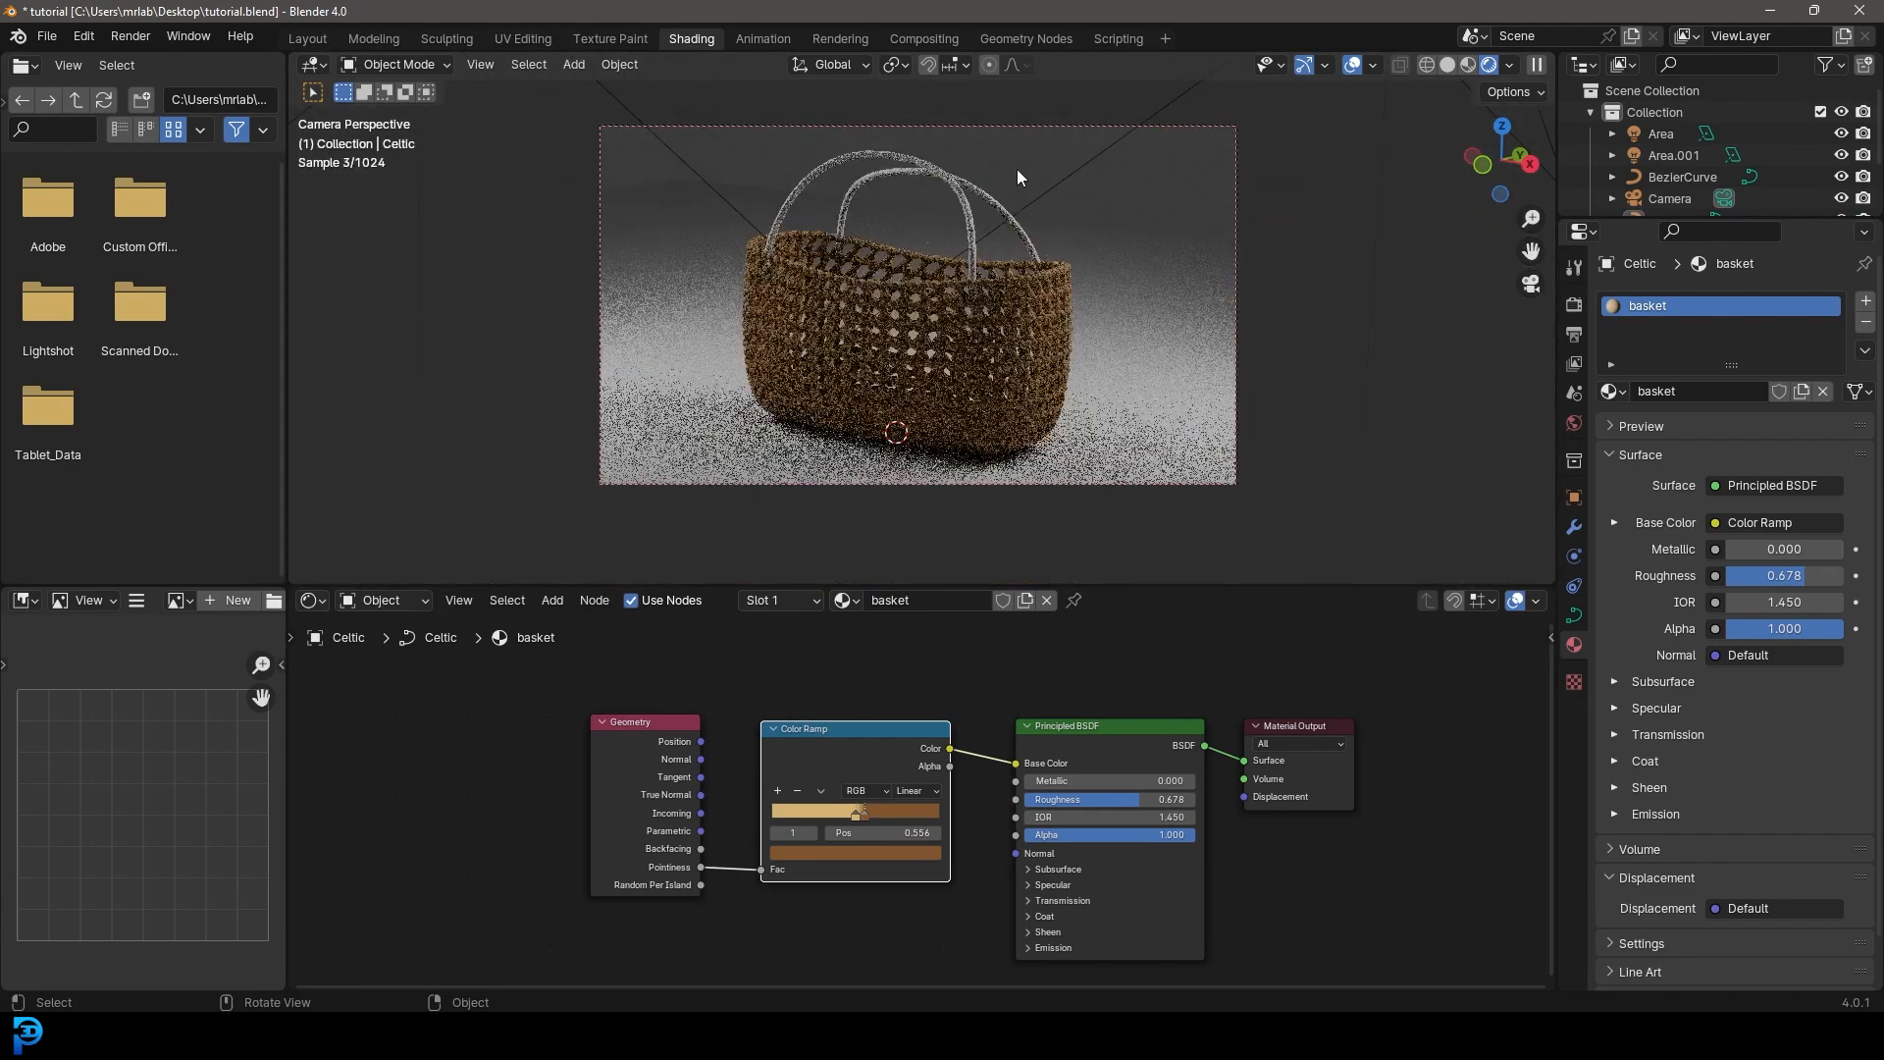
left_click(960, 179)
scroll(942, 716, "up", 2)
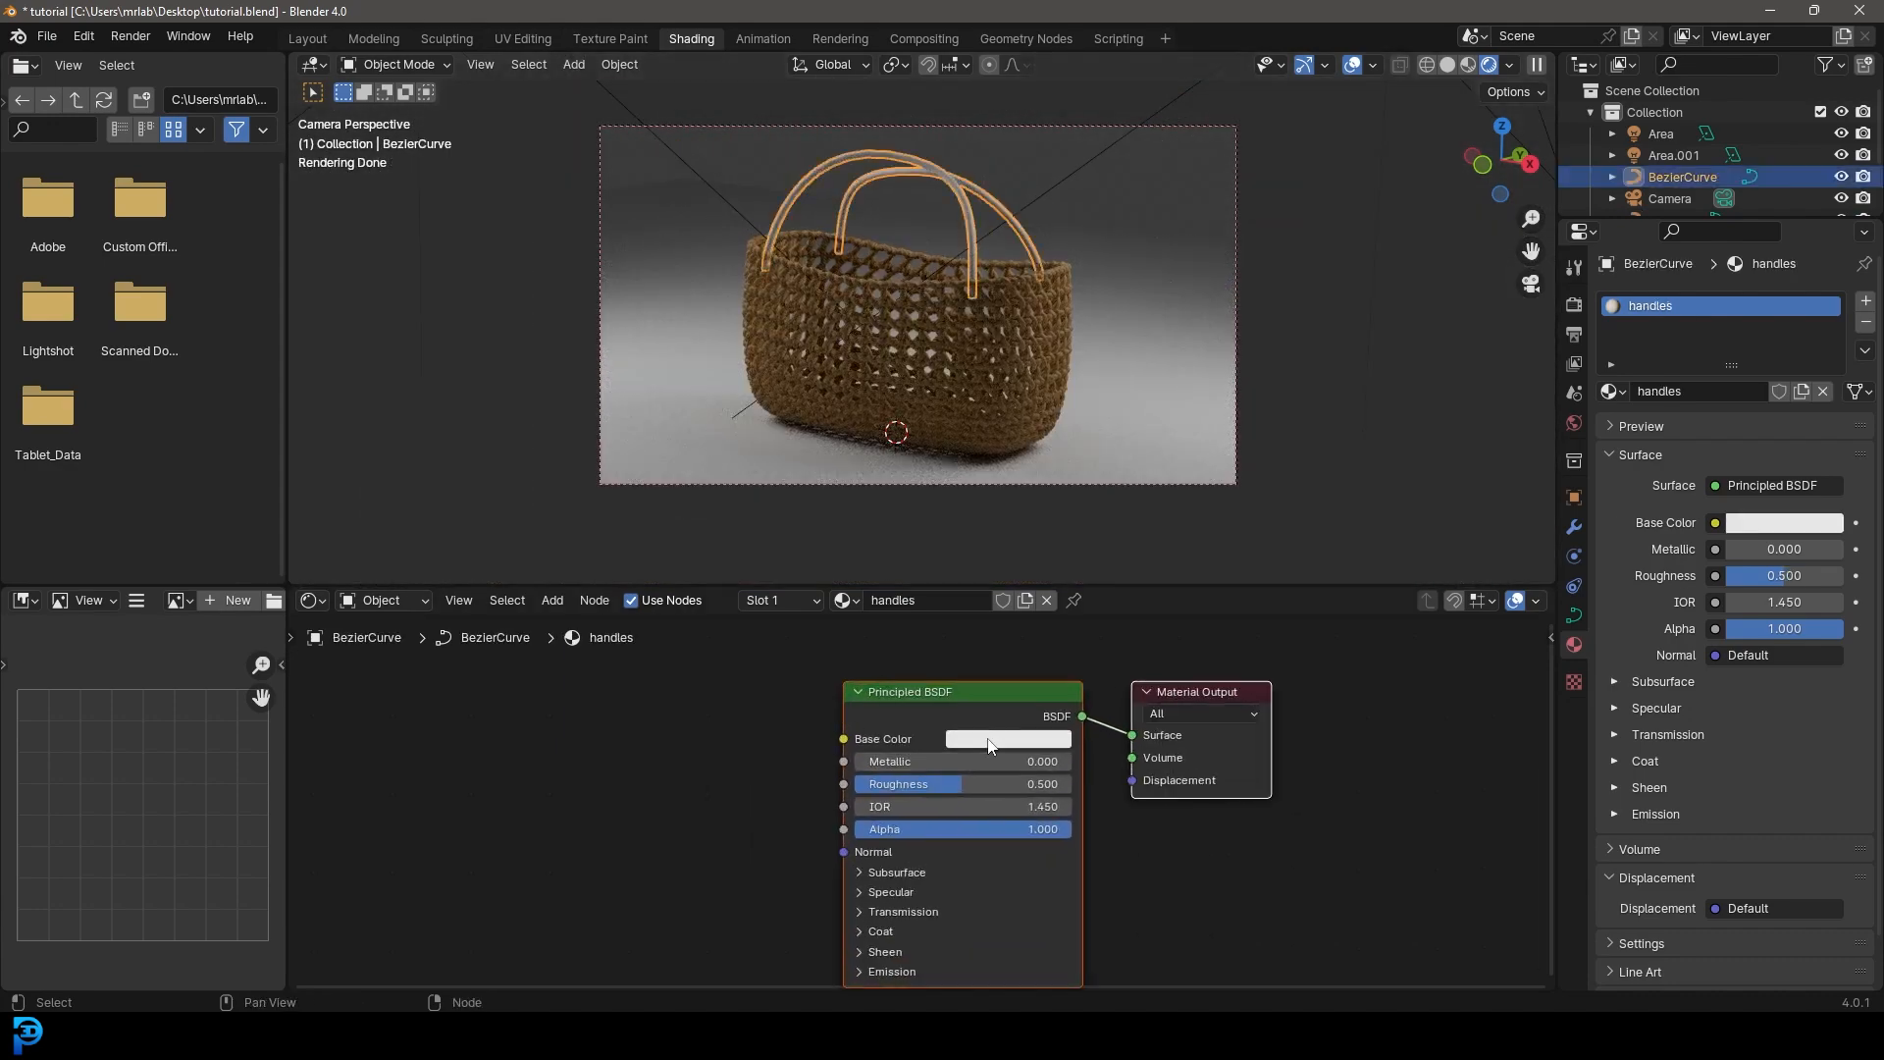
left_click(1001, 738)
left_click(1016, 566)
left_click(1145, 506)
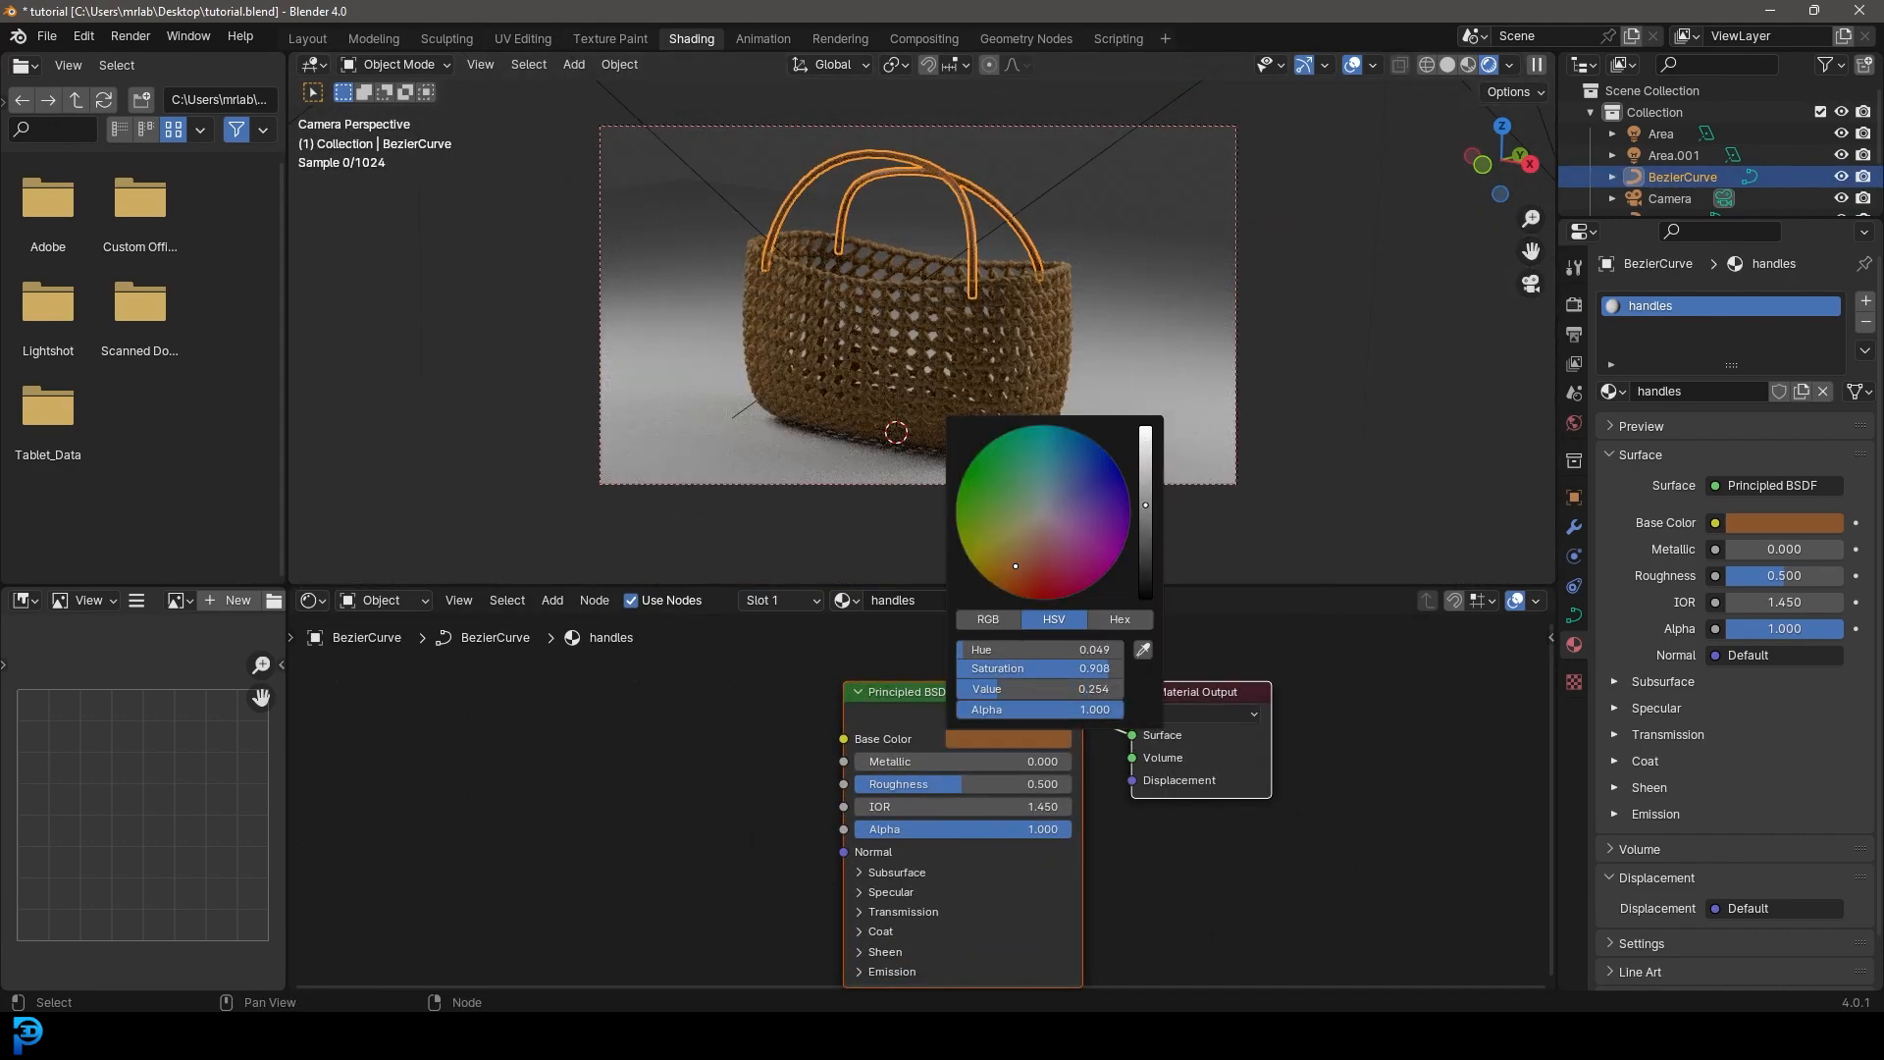
left_click(1469, 263)
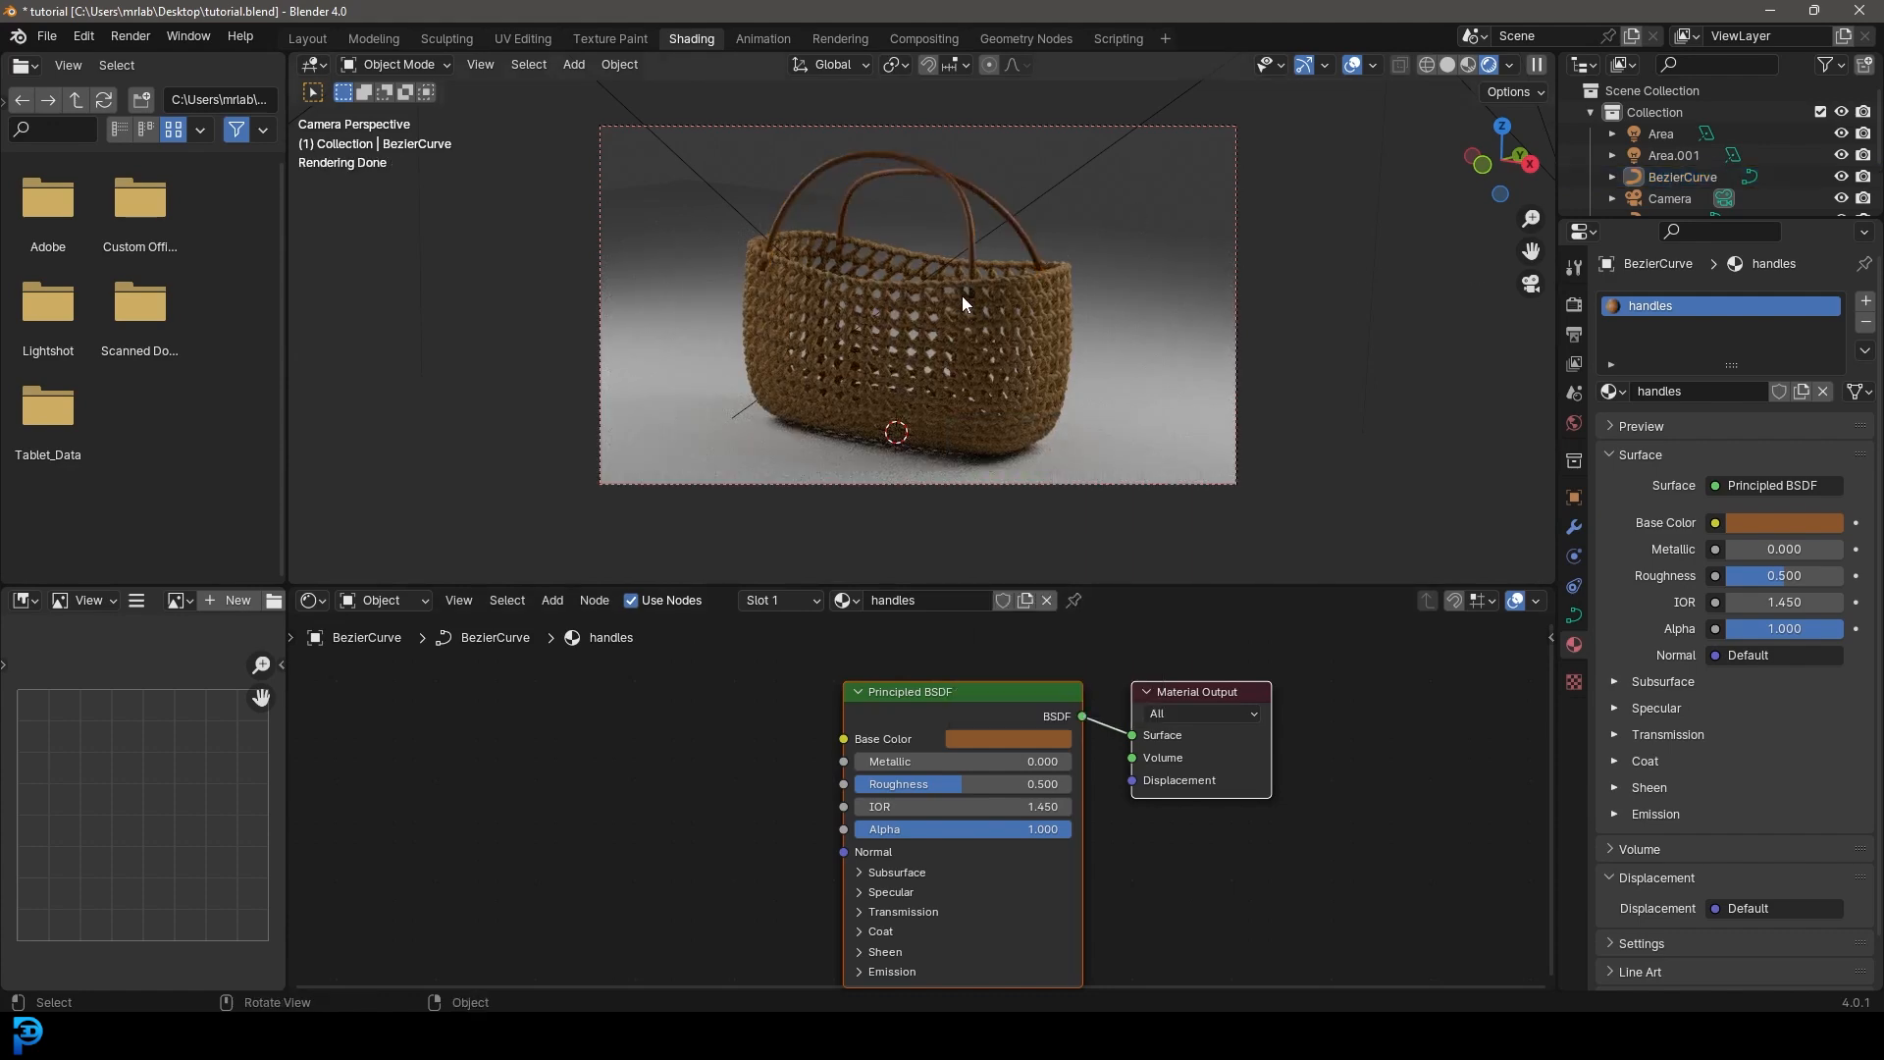
left_click(1061, 180)
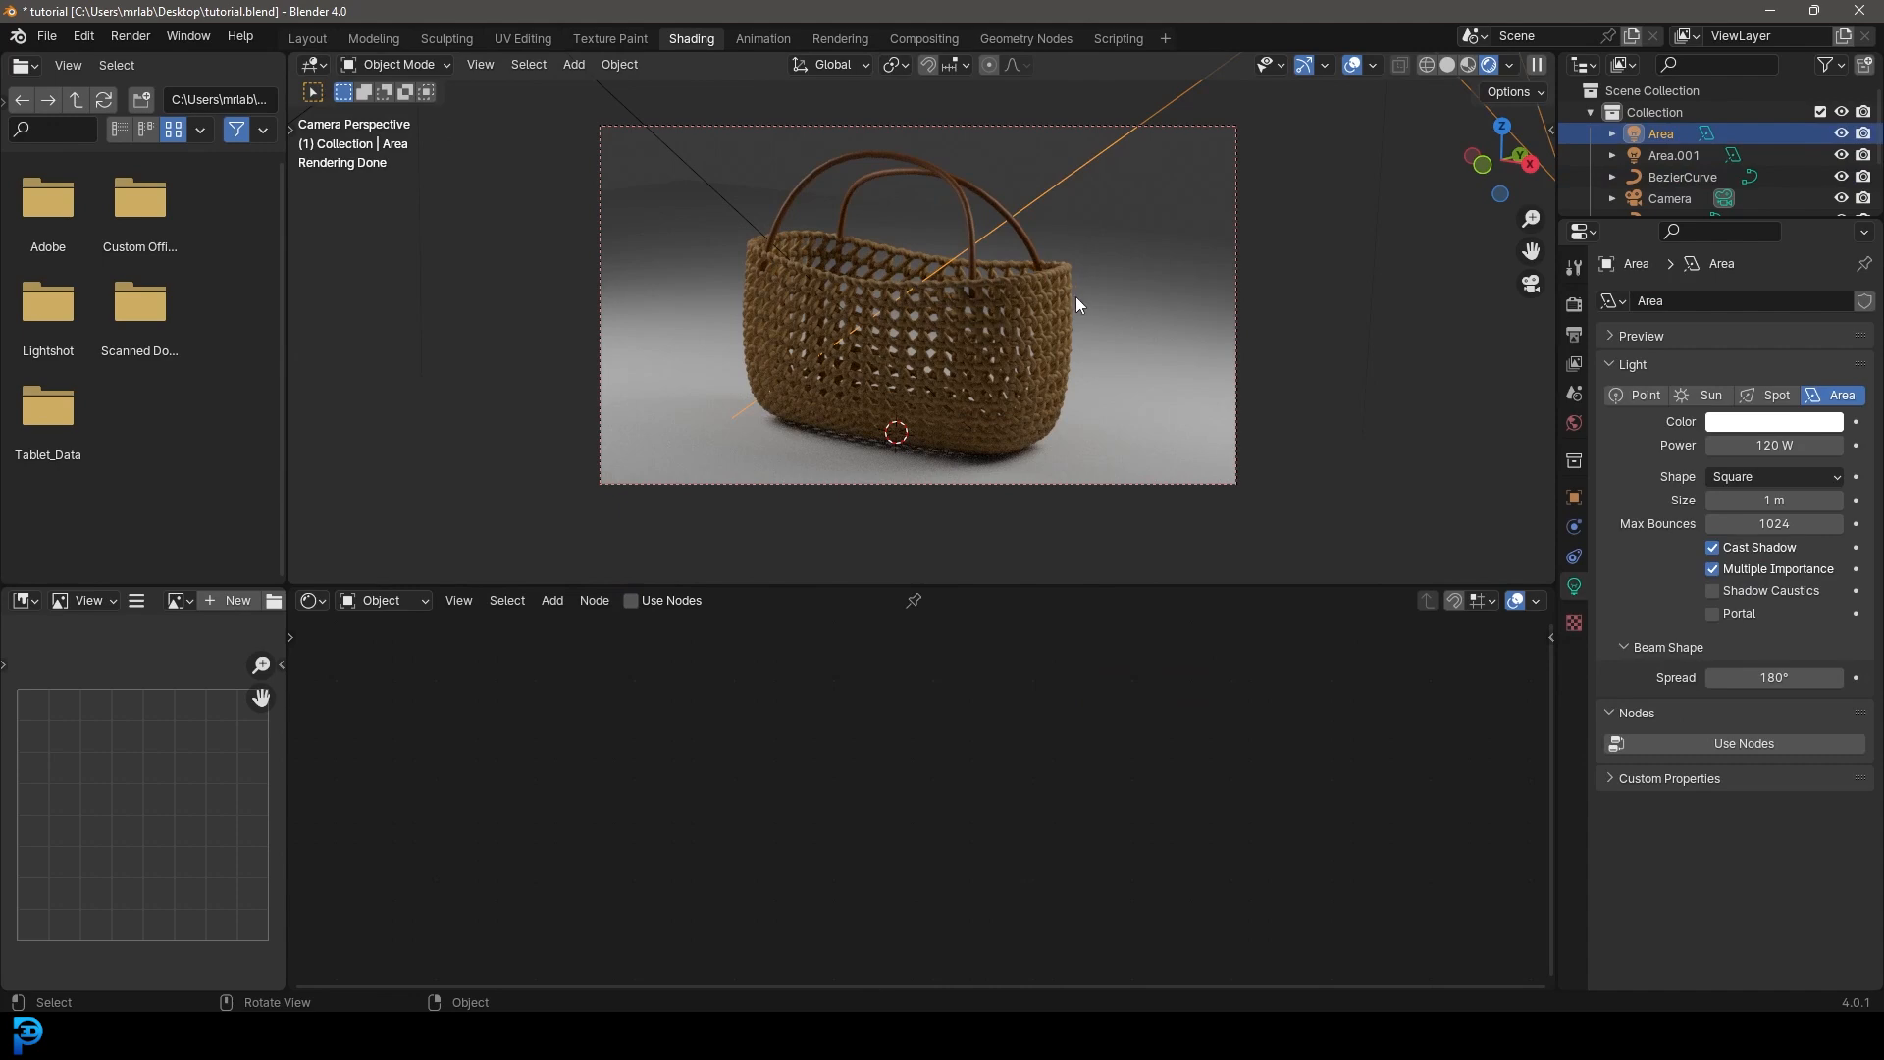
- With the 3D Cursor as pivot, duplicate the area light and rotate the copy 45° around Z
left_click(897, 68)
left_click(918, 144)
key("shift+d")
key("r")
key("r")
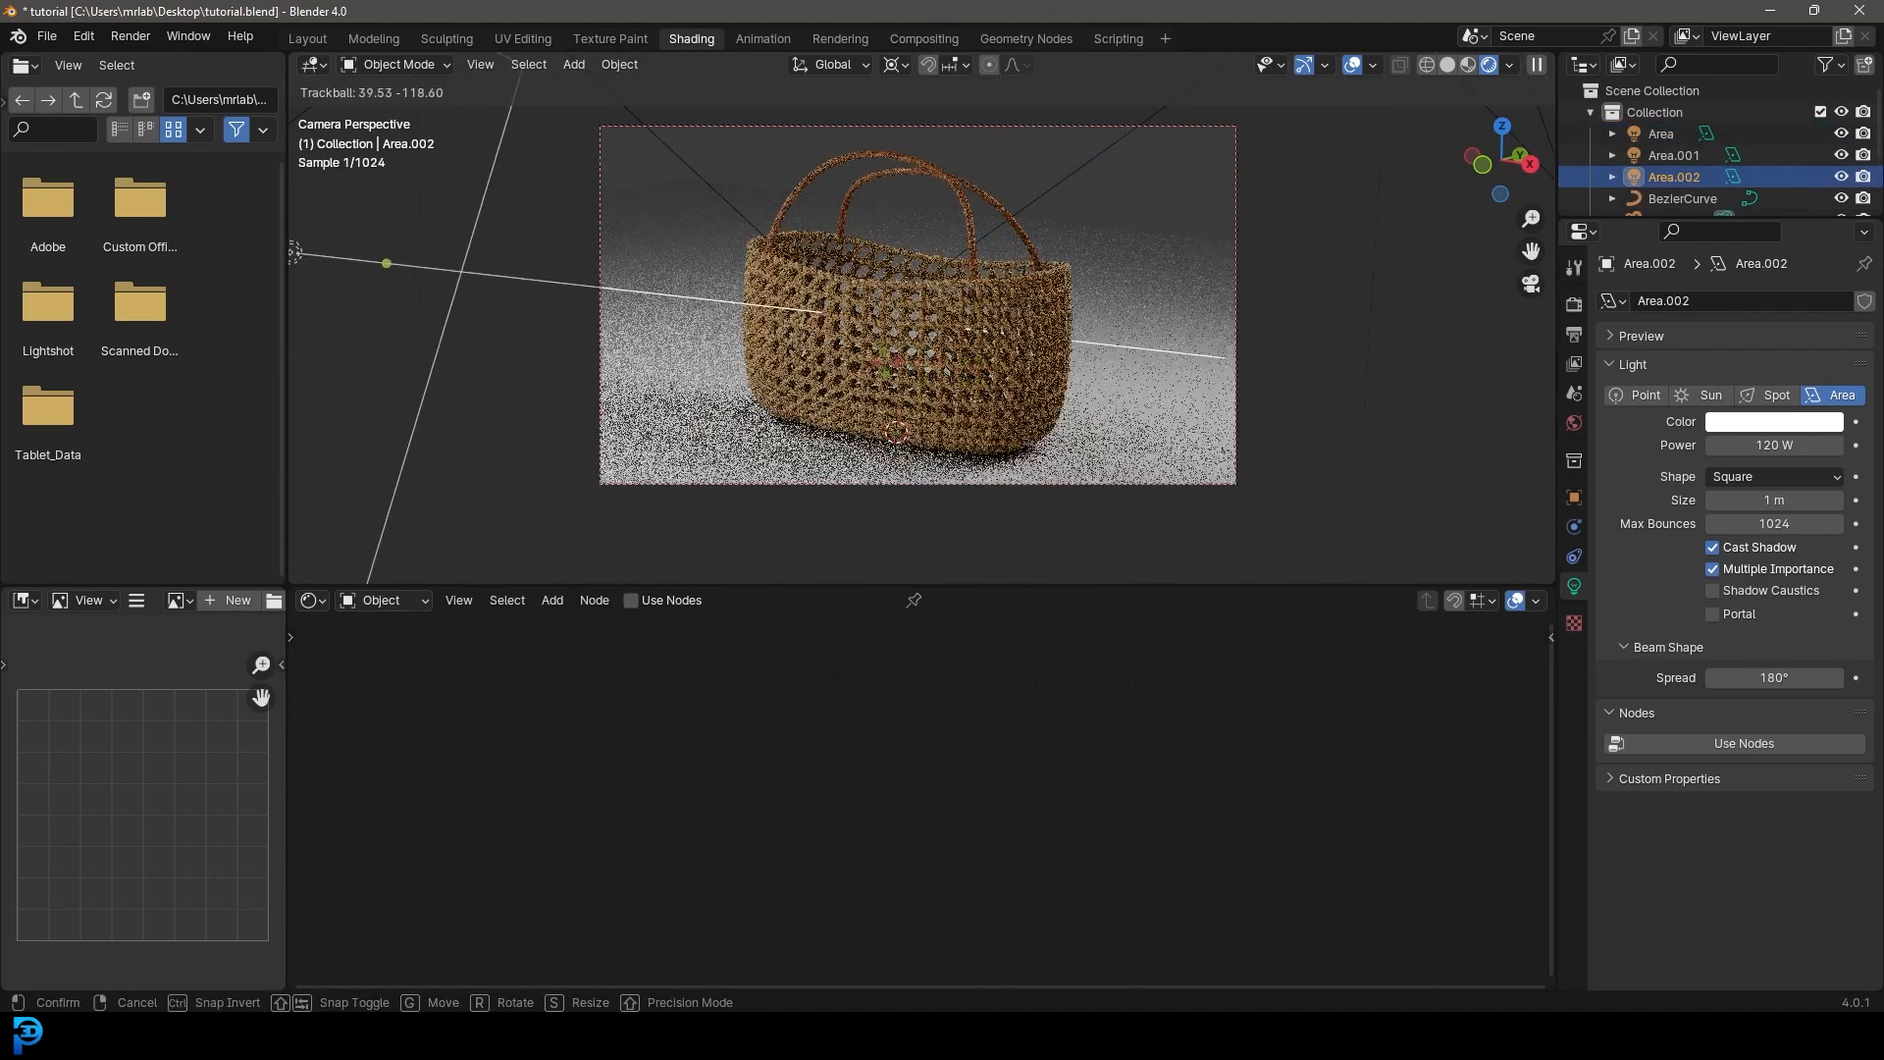
left_click(1220, 271)
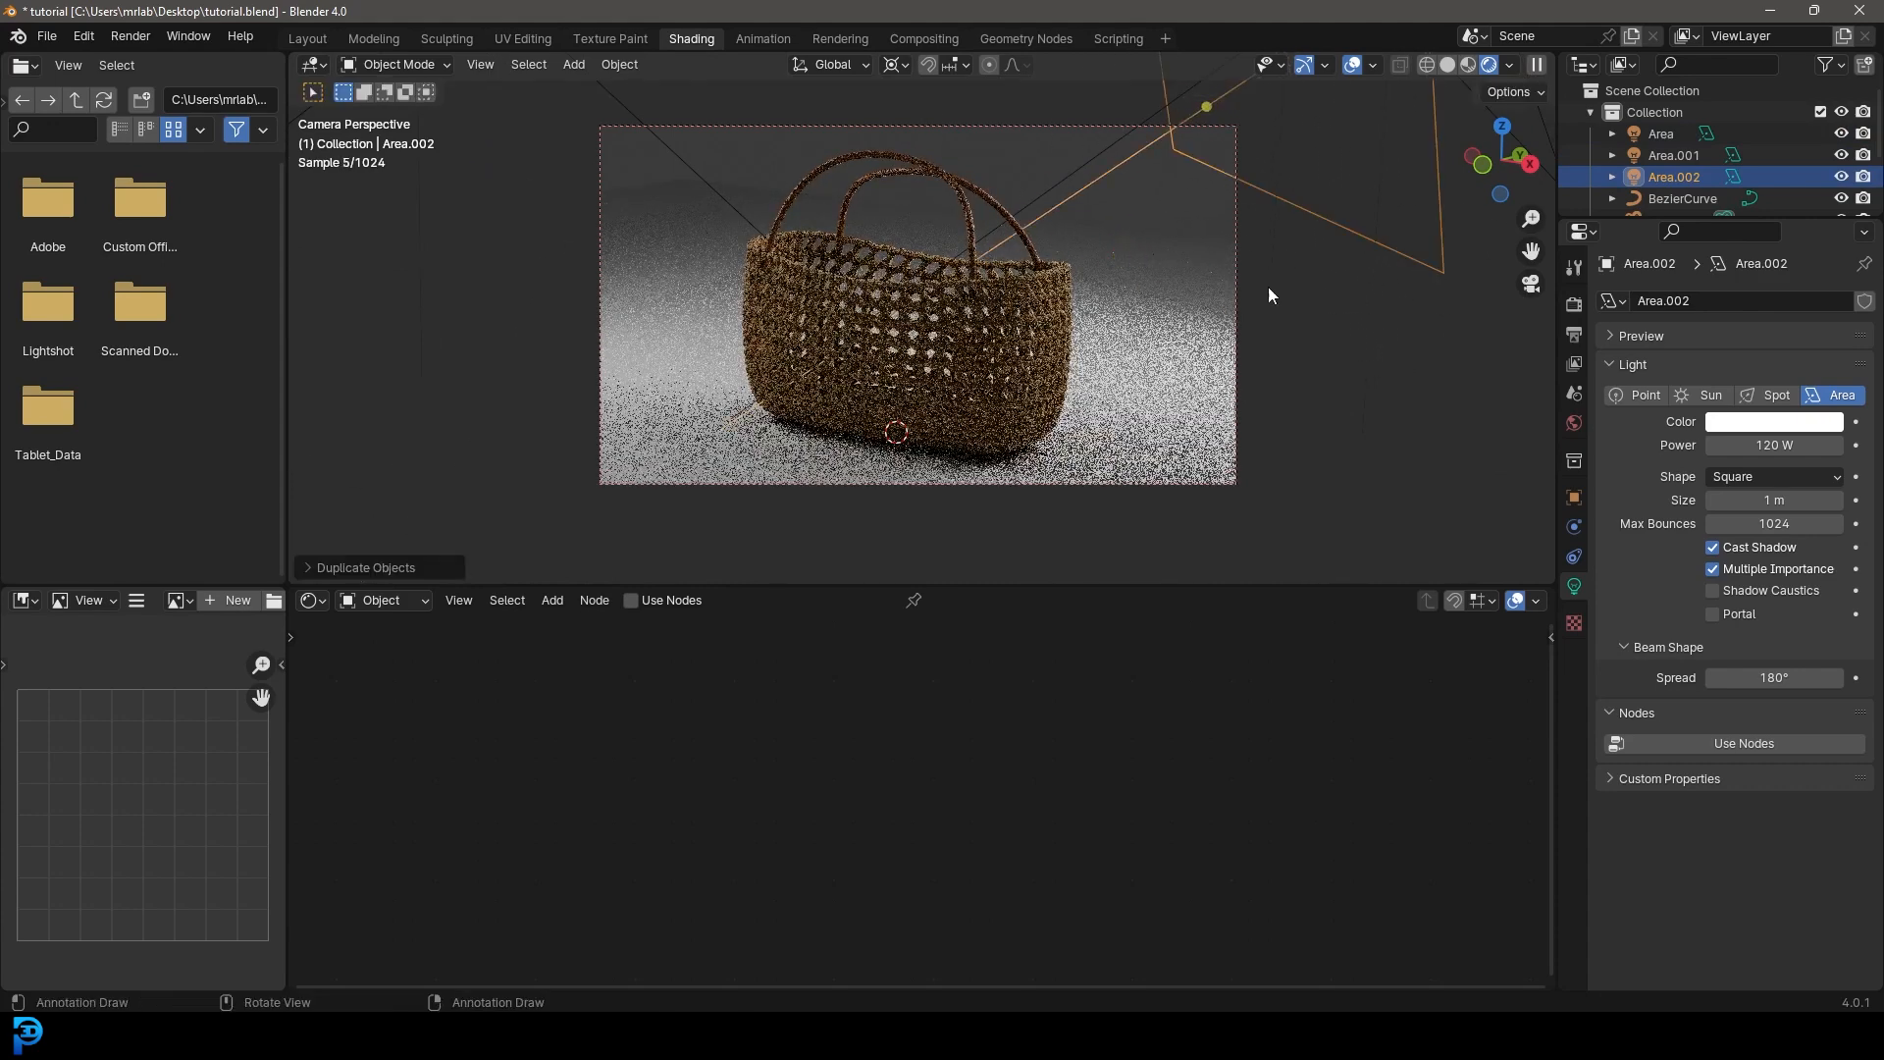
key("r")
key("z")
left_click(1092, 337)
key("r")
key("r")
left_click(1044, 267)
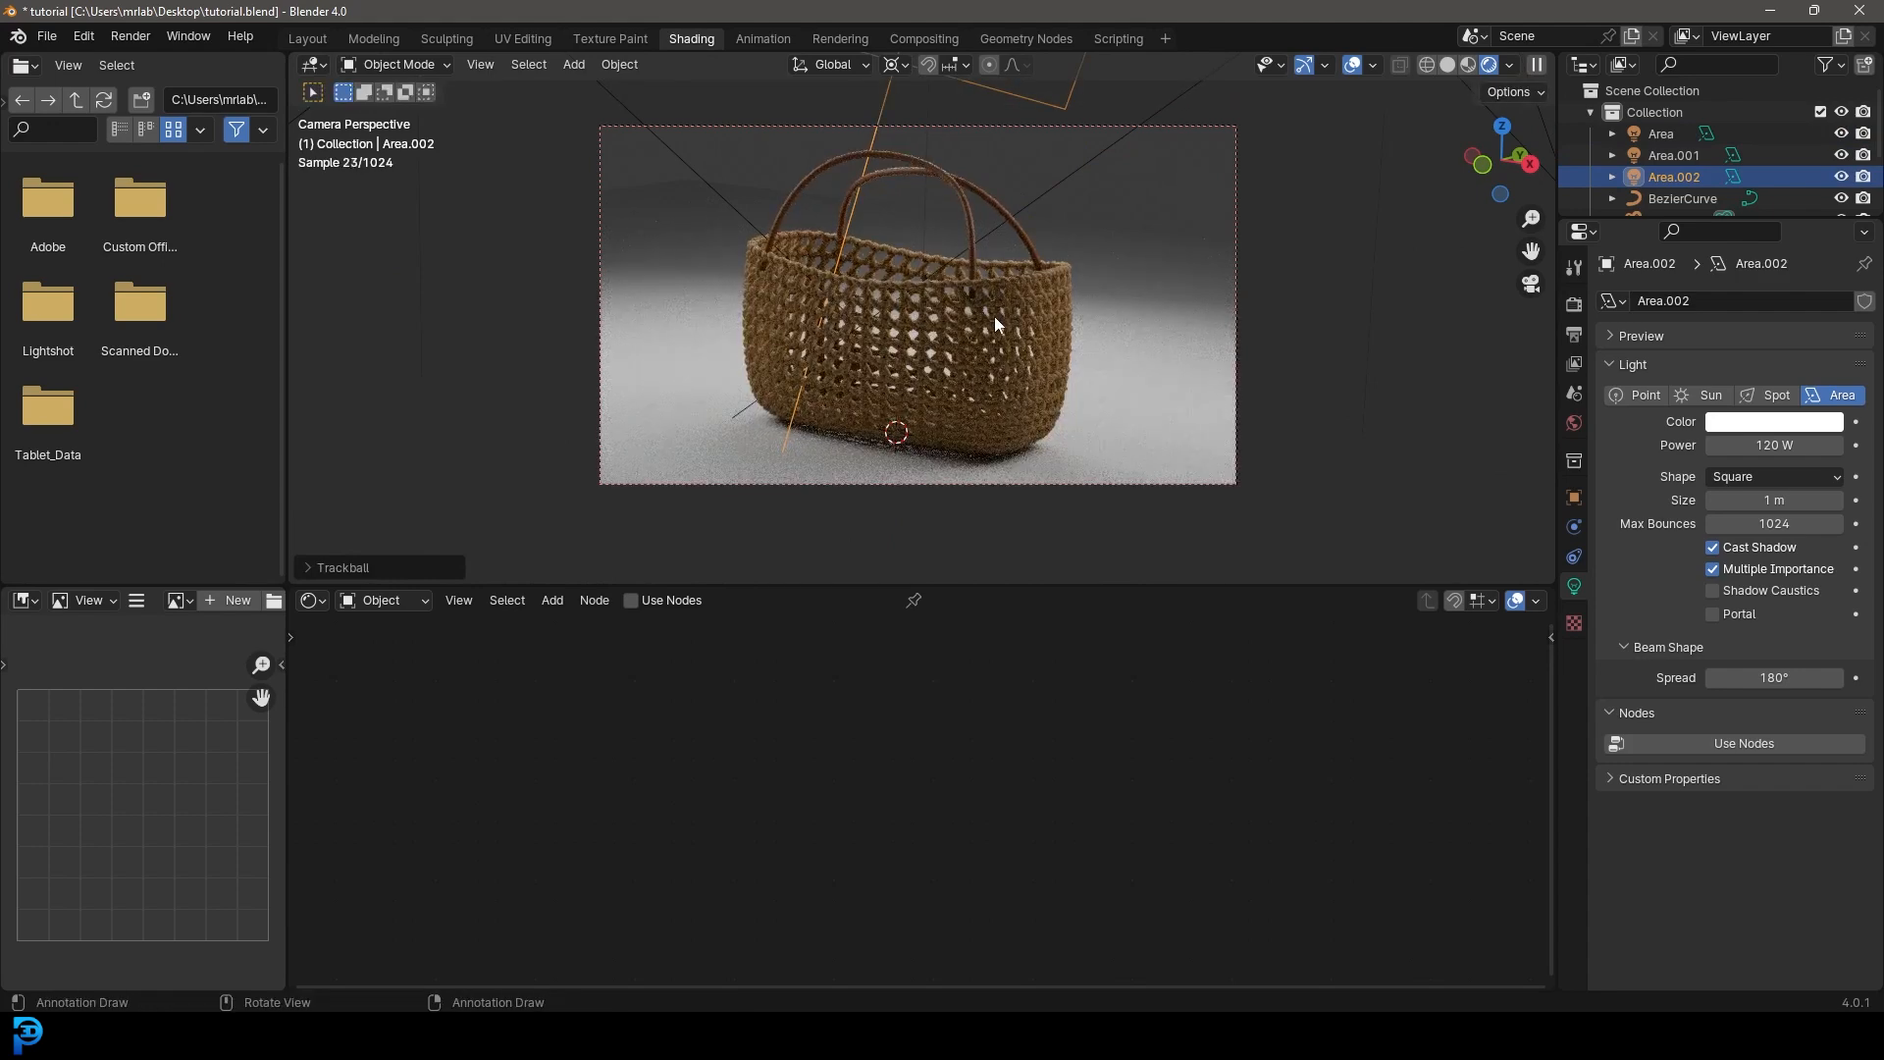
- Return to solid shading, save the blend file, and start Render Image
key("z")
left_click(1120, 320)
scroll(999, 306, "up", 4)
key("ctrl+s")
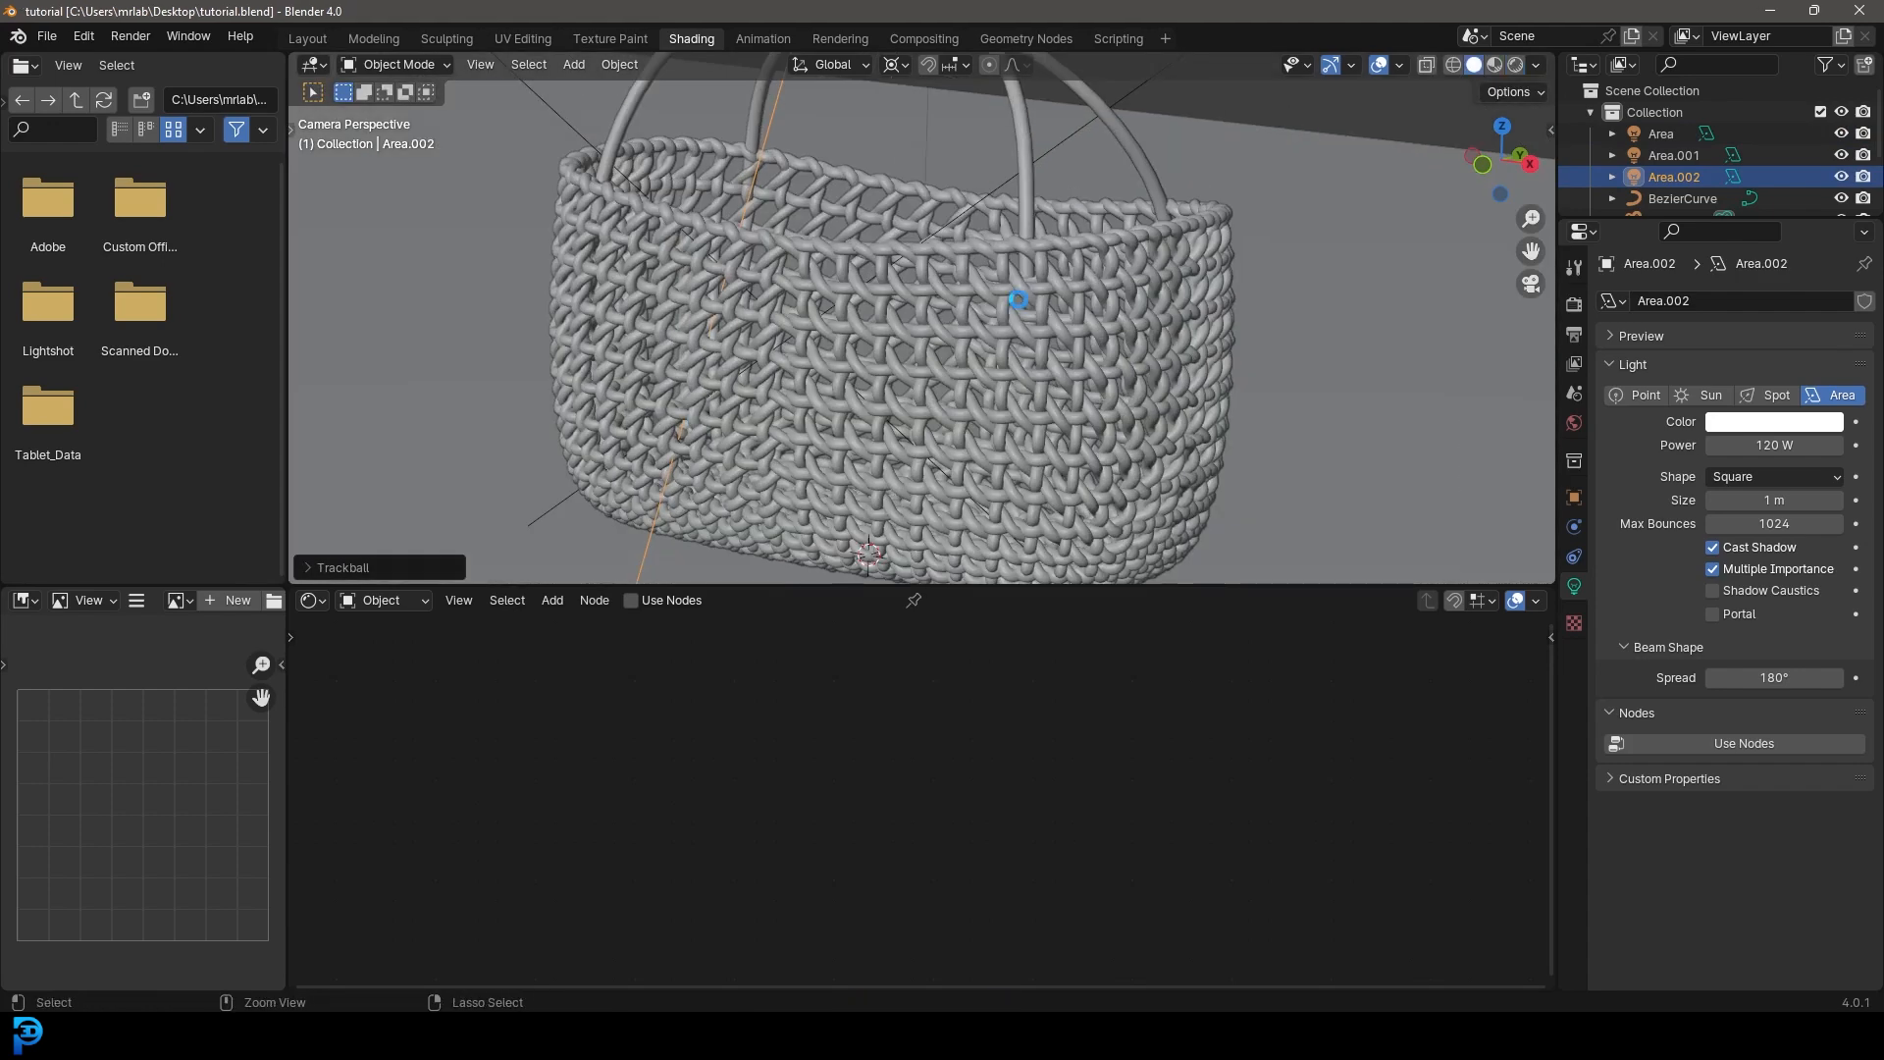
scroll(970, 310, "down", 2)
scroll(968, 309, "down", 2)
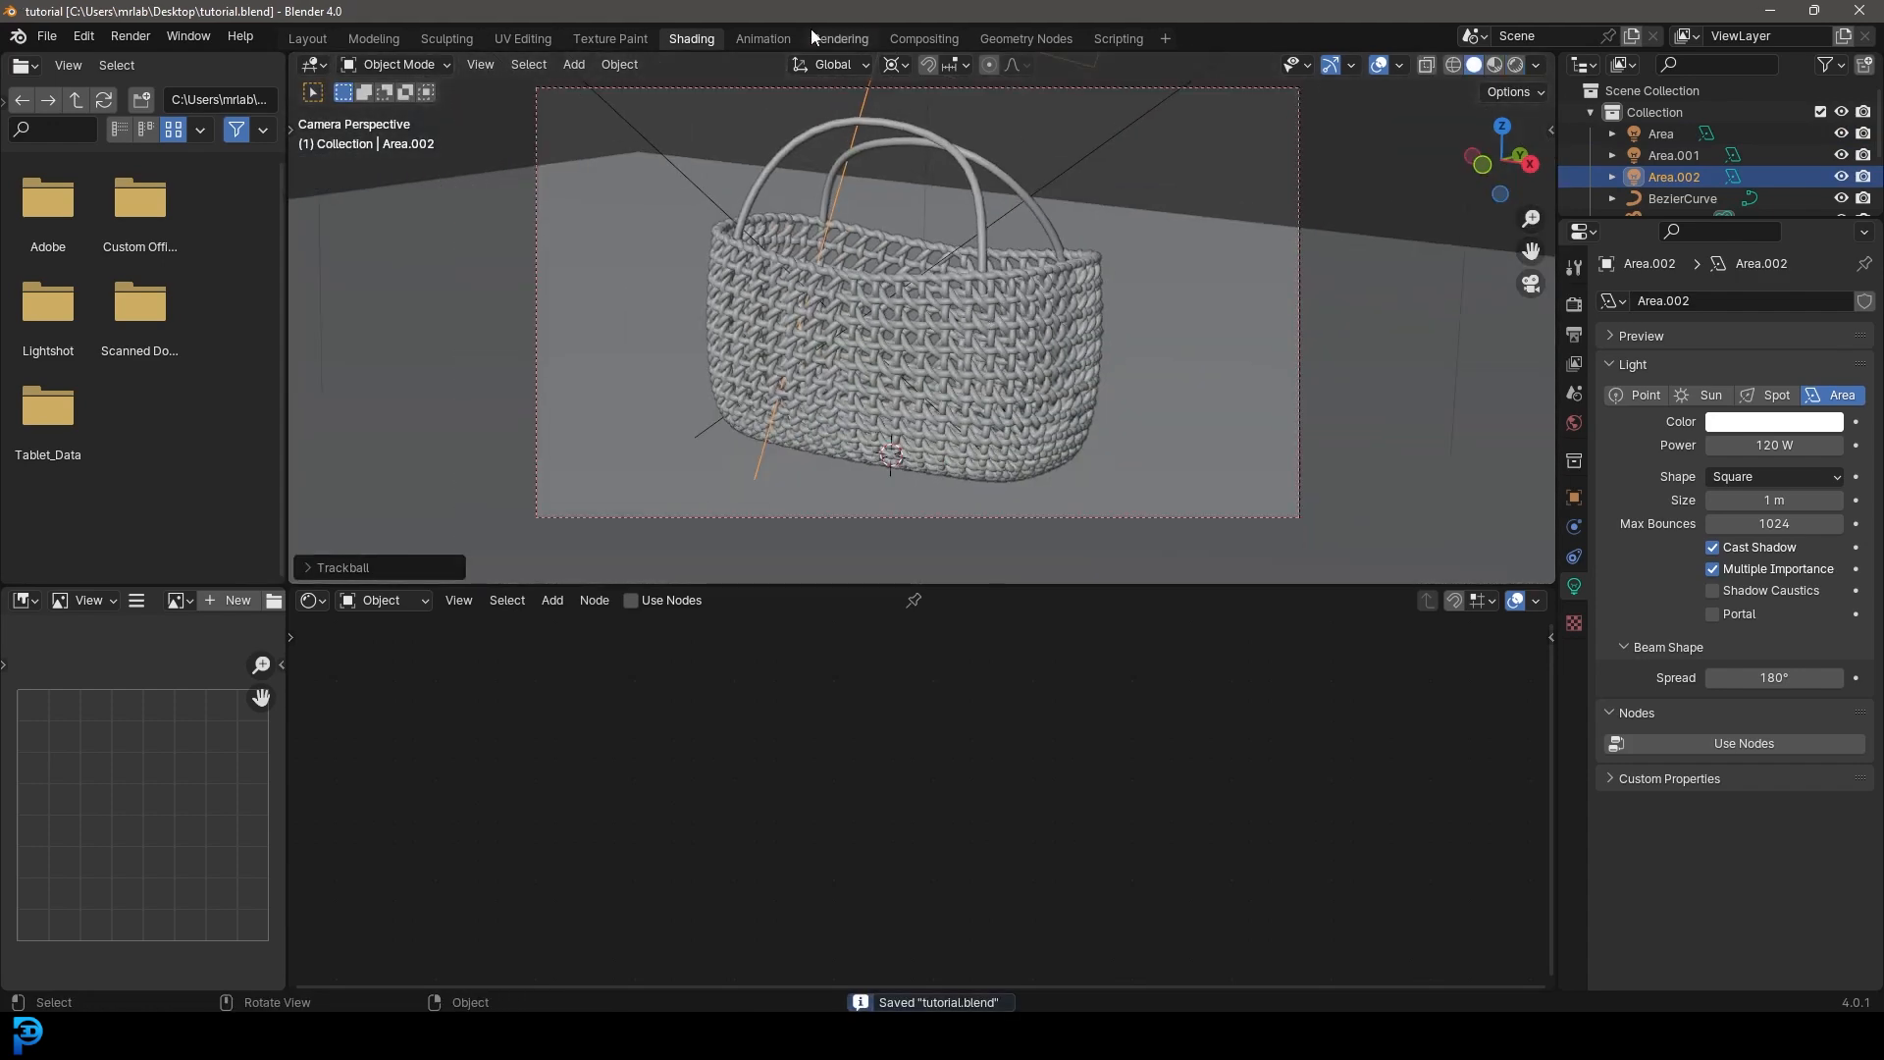
left_click(133, 39)
left_click(201, 61)
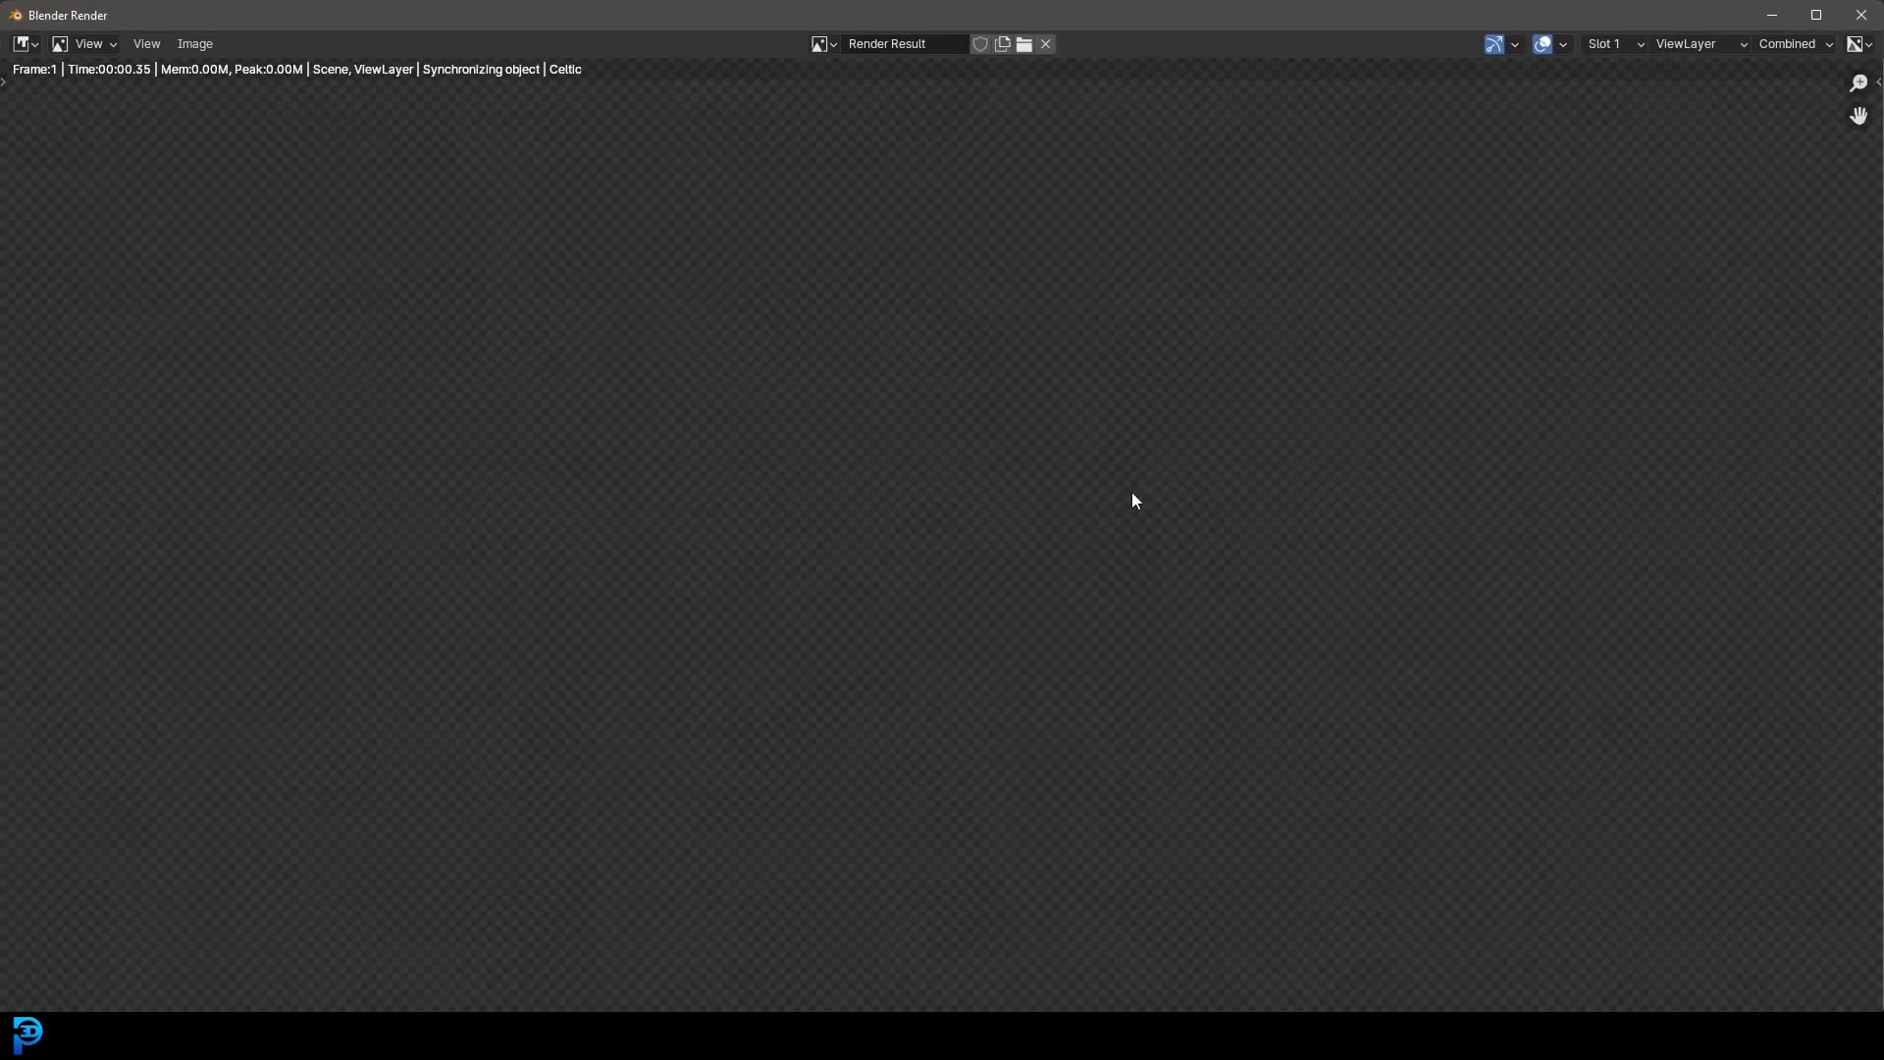